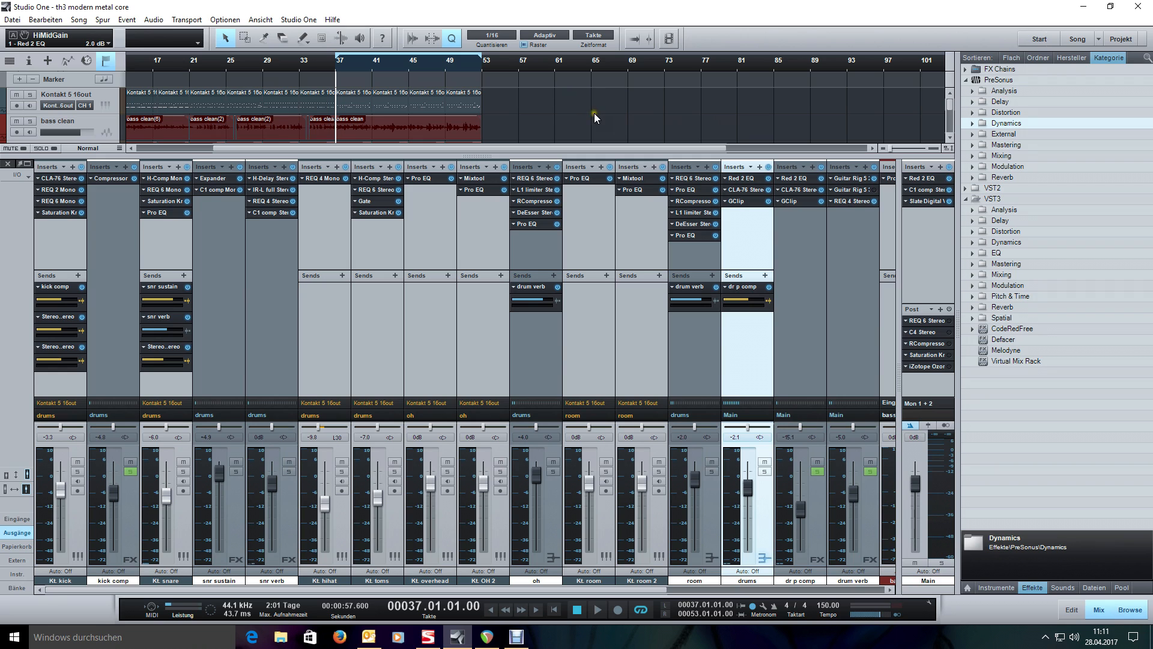
# Open the Kontakt 5 16out instrument and show the whole drum kit of AR Modern White Kit Full.
pyautogui.moveTo(550, 103)
pyautogui.mouseDown()
pyautogui.moveTo(638, 94)
pyautogui.moveTo(540, 99)
pyautogui.mouseUp()
pyautogui.click(105, 105)
pyautogui.moveTo(575, 129); pyautogui.dragTo(521, 88)
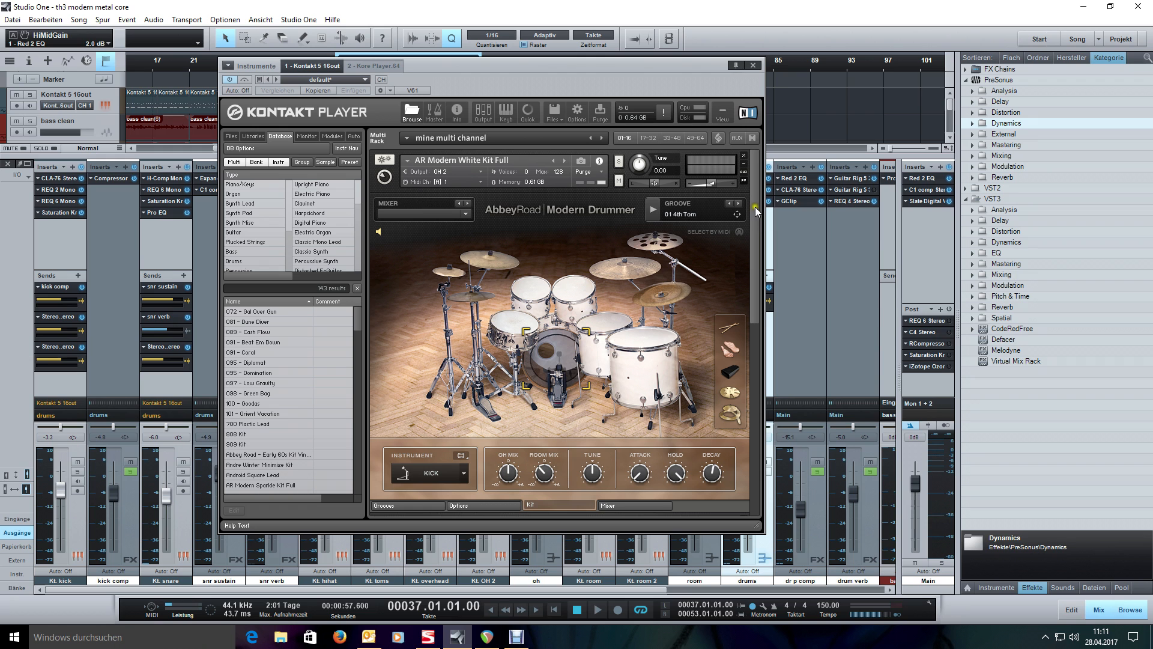
pyautogui.moveTo(755, 204)
pyautogui.mouseDown()
pyautogui.moveTo(756, 394)
pyautogui.moveTo(767, 246)
pyautogui.moveTo(759, 202)
pyautogui.mouseUp()
pyautogui.scroll(-4, 680, 271)
pyautogui.scroll(-1, 678, 309)
# Audition the kit's cymbals, toms and snare in Abbey Road Modern Drummer, and close the instrument window.
pyautogui.click(648, 295)
pyautogui.scroll(-1, 650, 313)
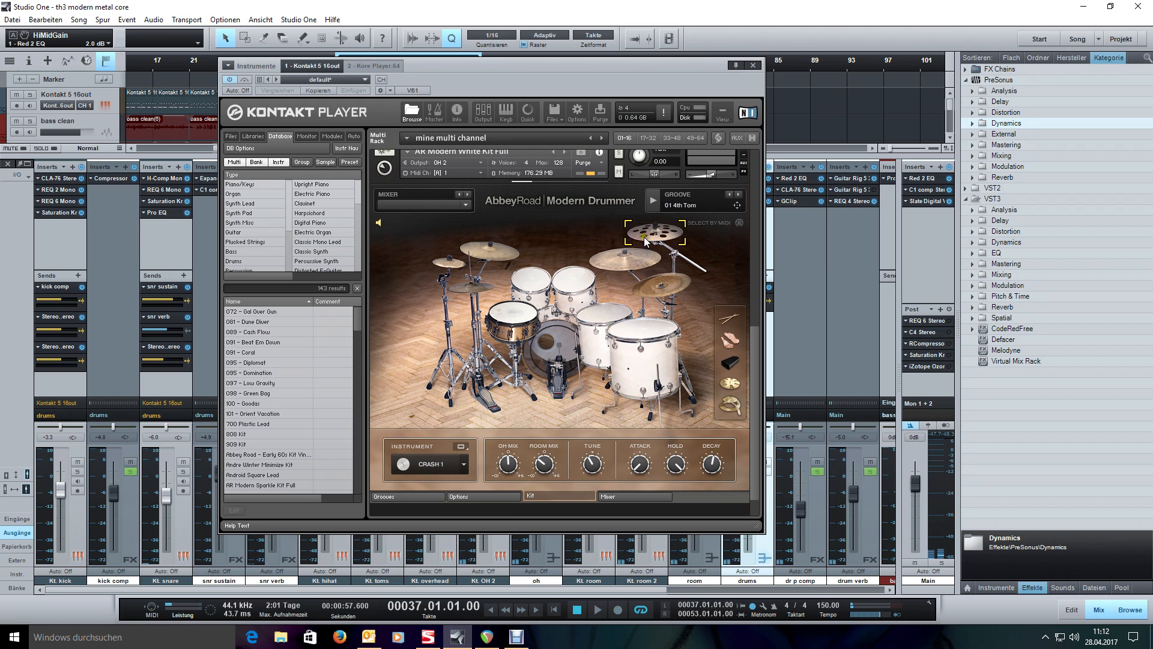
pyautogui.click(639, 342)
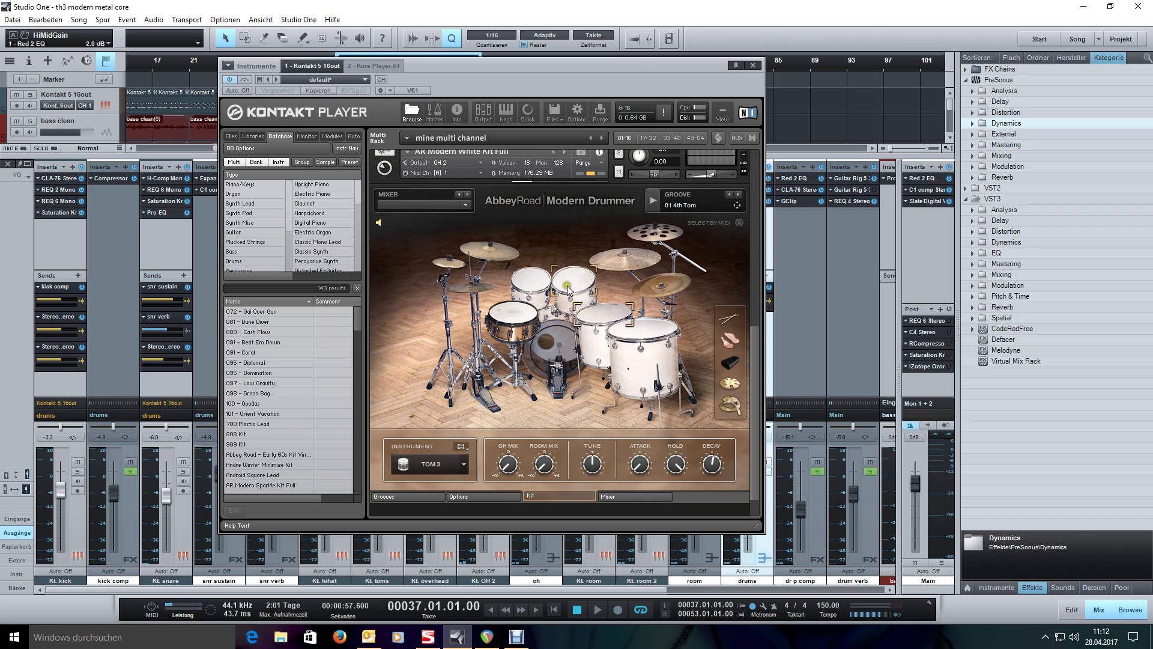
pyautogui.click(523, 308)
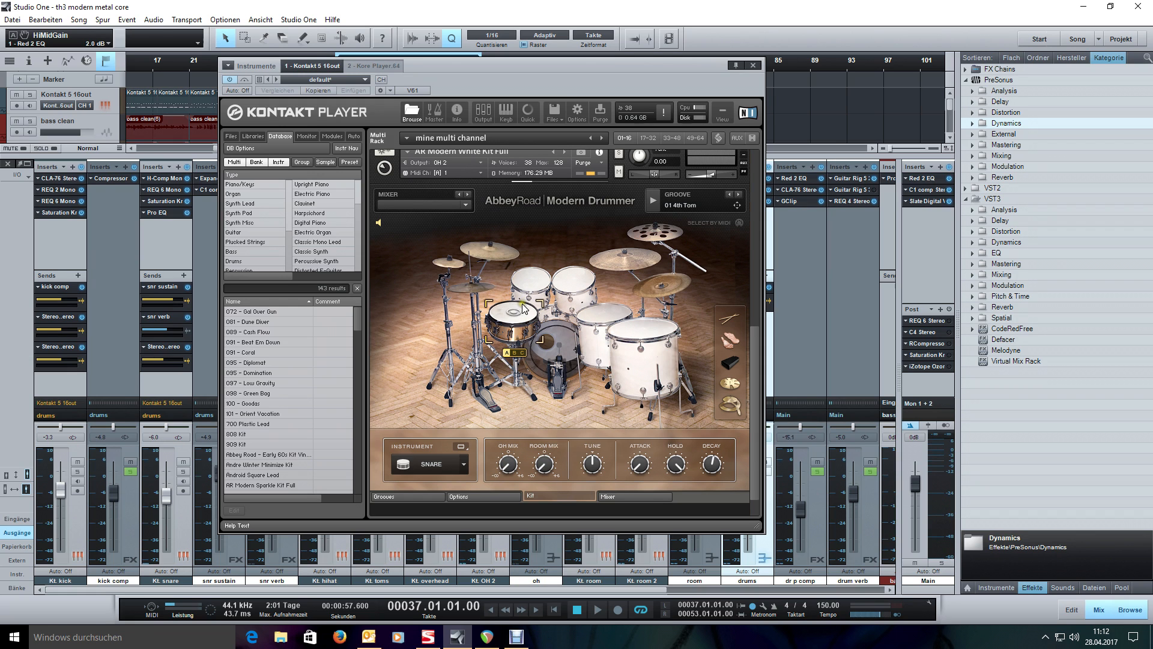
pyautogui.click(656, 232)
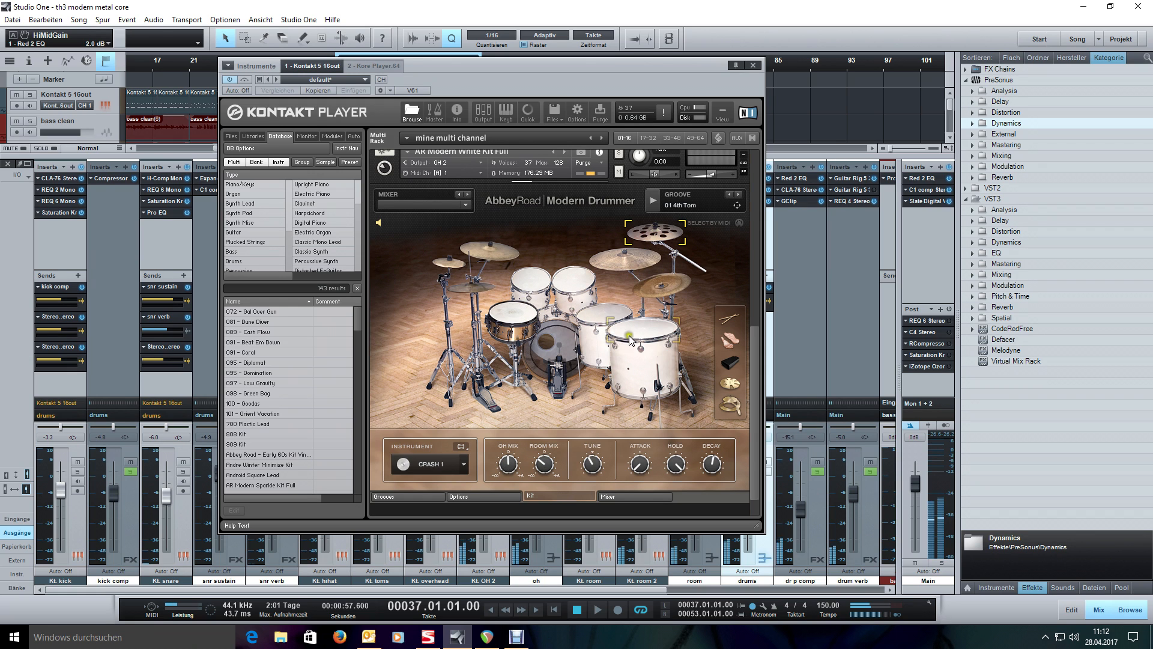
pyautogui.click(753, 66)
# Inspect the overhead channels and check the Mixtool inserts on the Kt. OH 2 and Kt. room 2 channels.
pyautogui.click(440, 546)
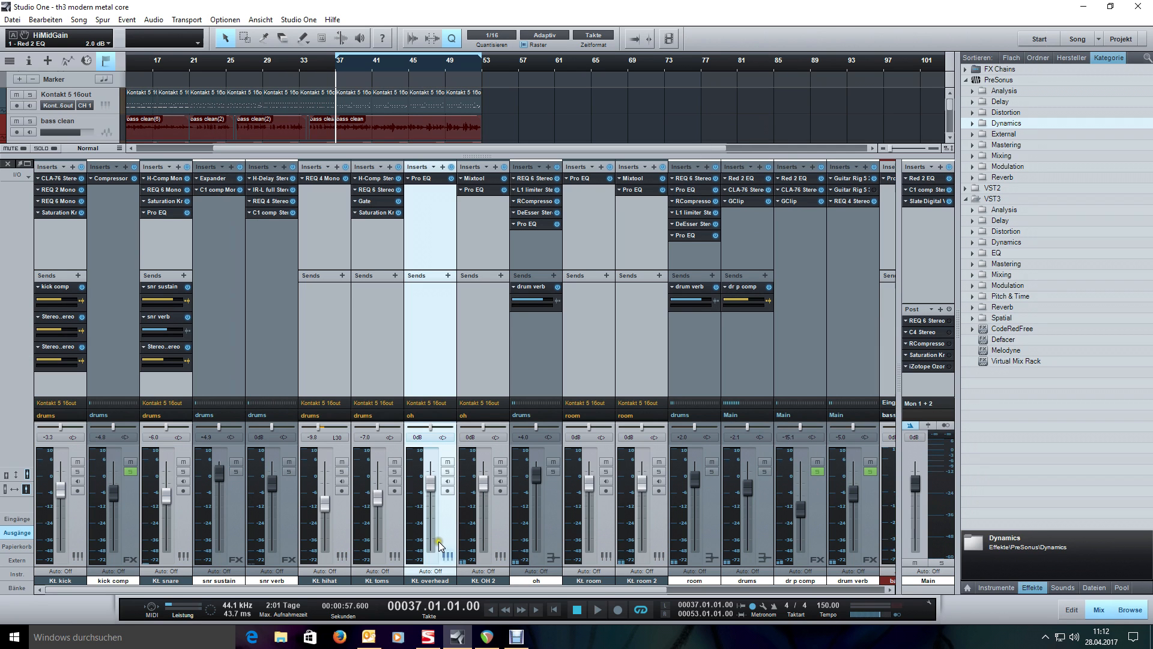
pyautogui.click(488, 526)
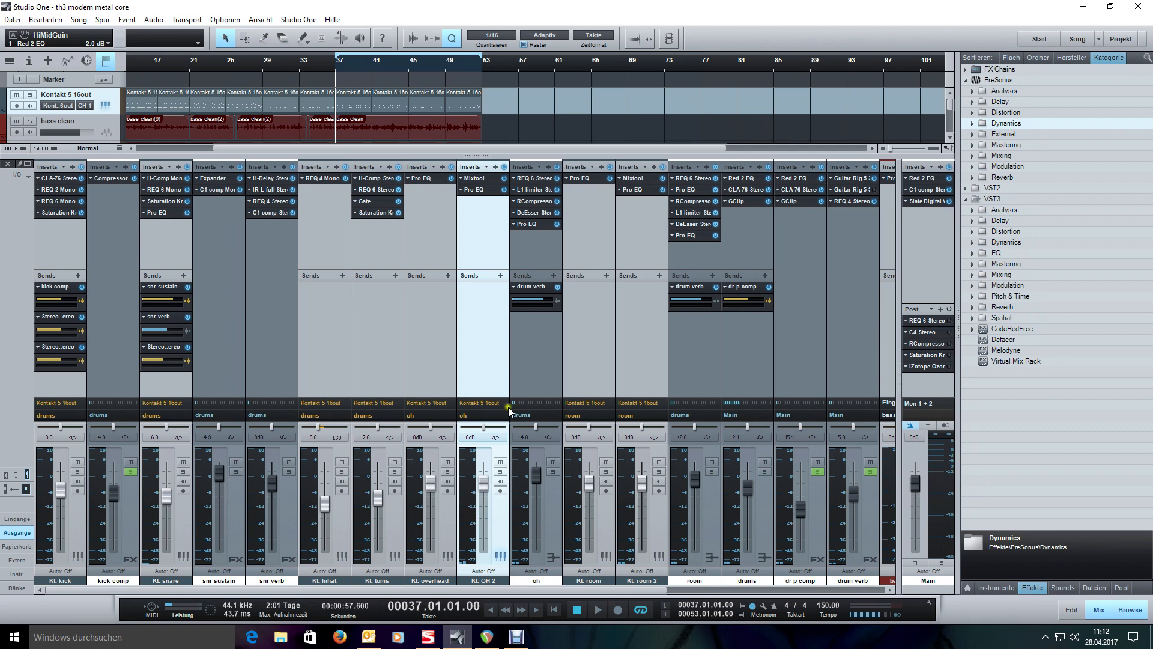
pyautogui.click(474, 178)
pyautogui.moveTo(717, 200); pyautogui.dragTo(670, 196)
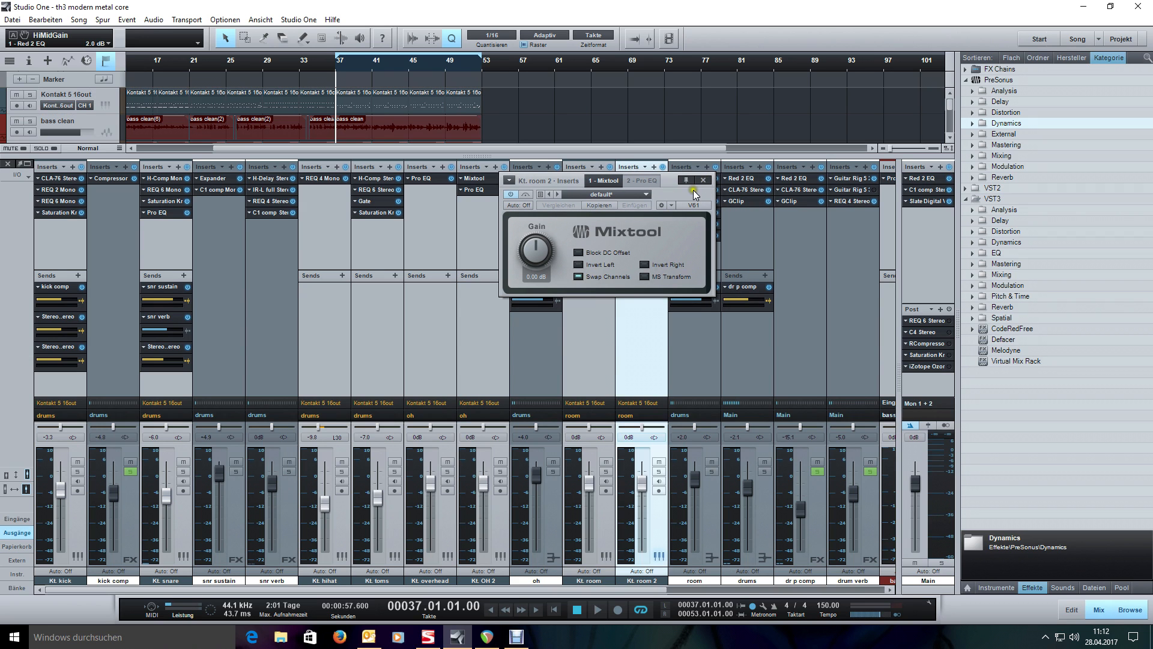
pyautogui.moveTo(693, 190); pyautogui.dragTo(665, 261)
pyautogui.click(676, 248)
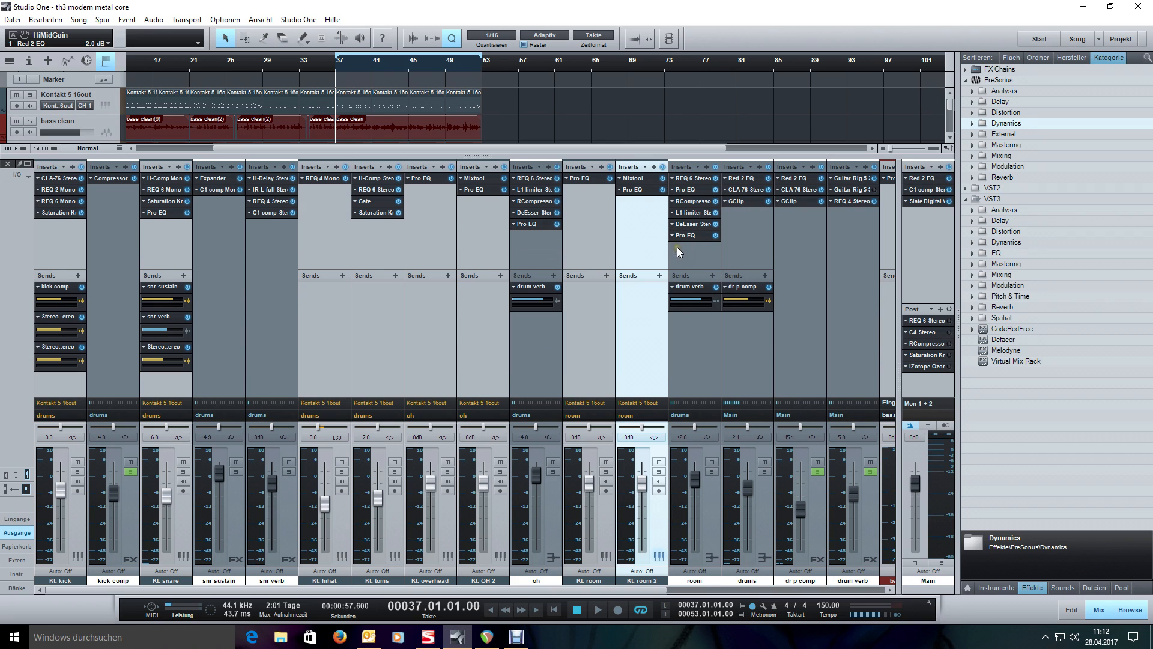
pyautogui.click(483, 326)
pyautogui.click(442, 326)
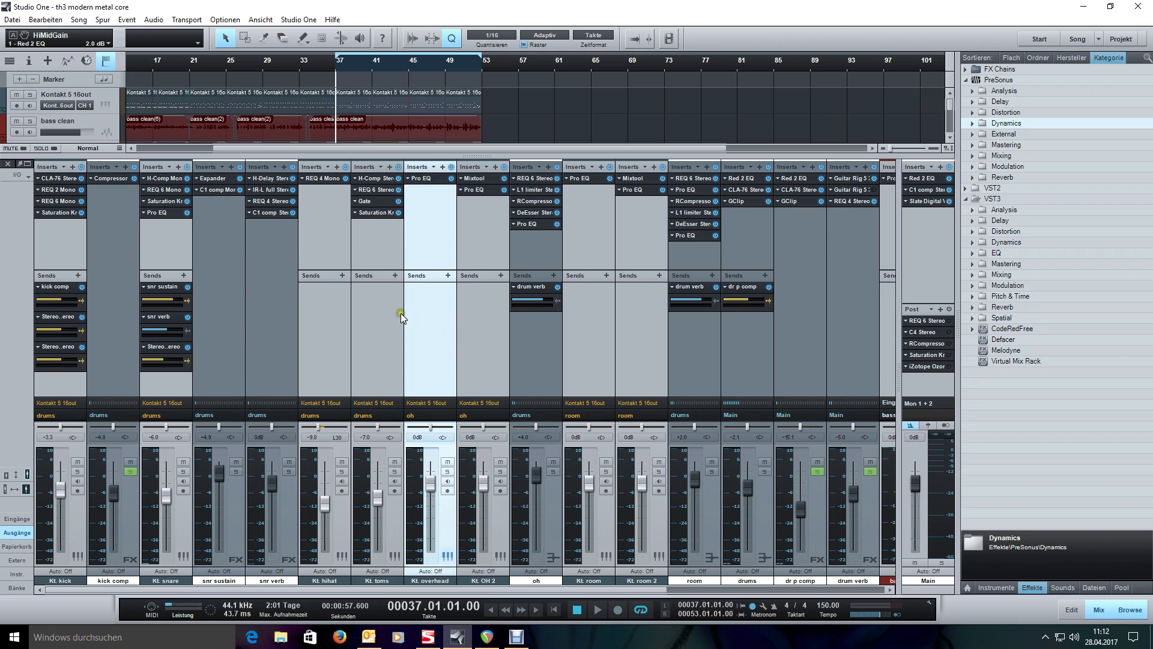
# Reopen the Kontakt 5 16out instrument and display the kick's Transient Master settings in its internal mixer.
pyautogui.click(83, 249)
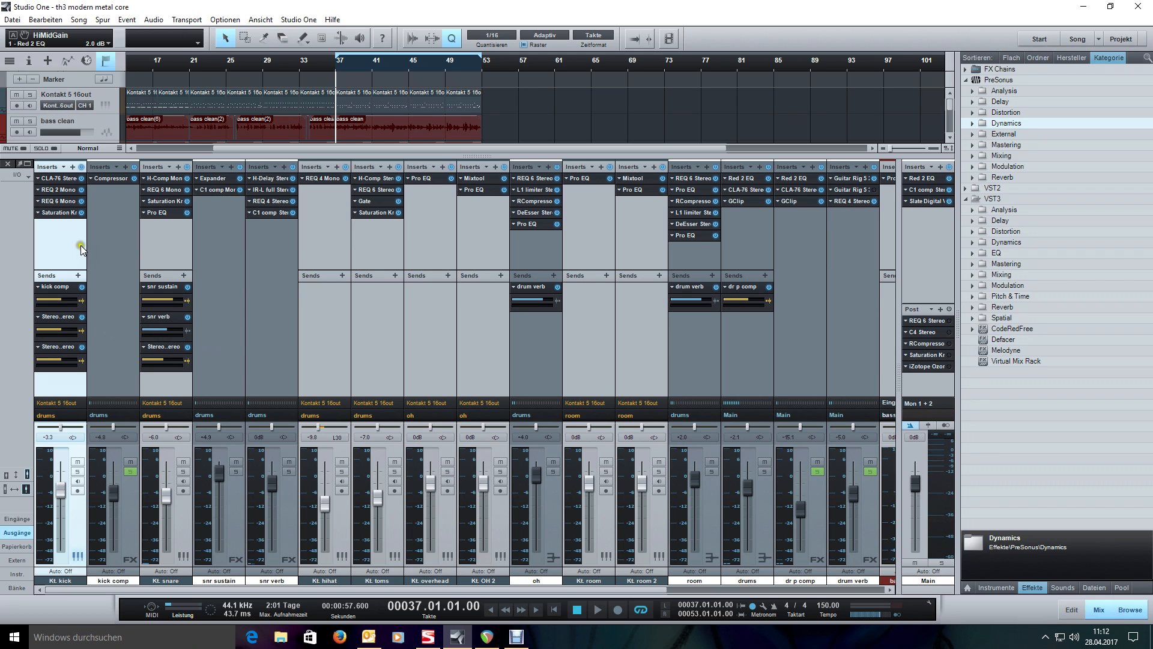
pyautogui.click(107, 105)
pyautogui.click(635, 505)
pyautogui.click(387, 400)
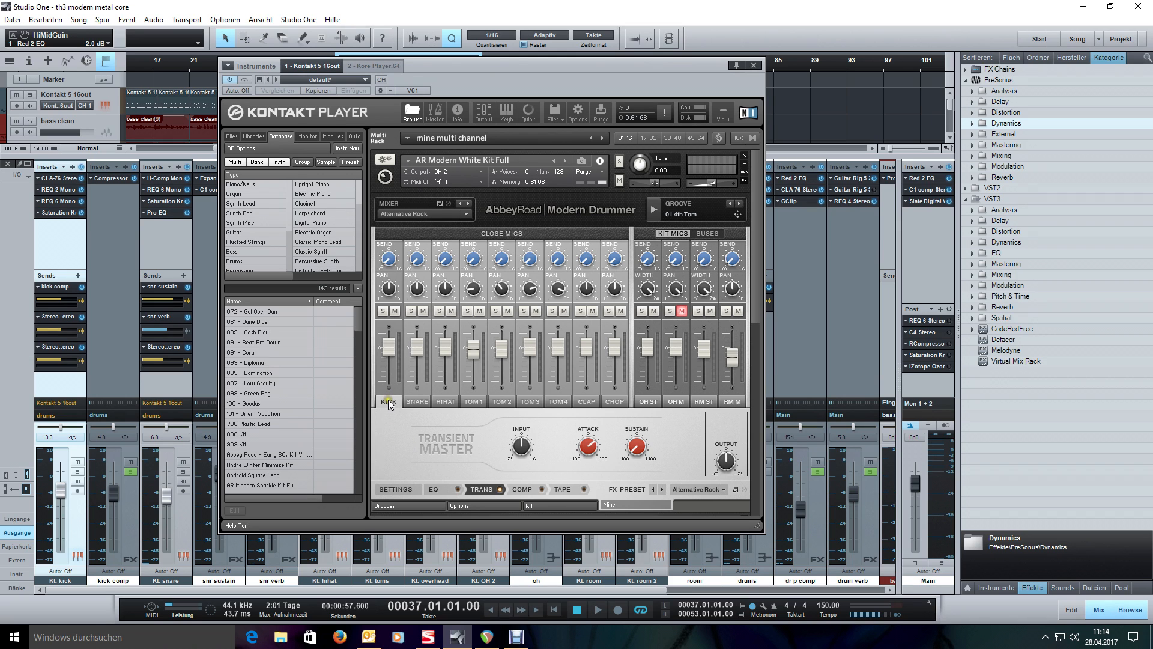
pyautogui.click(927, 244)
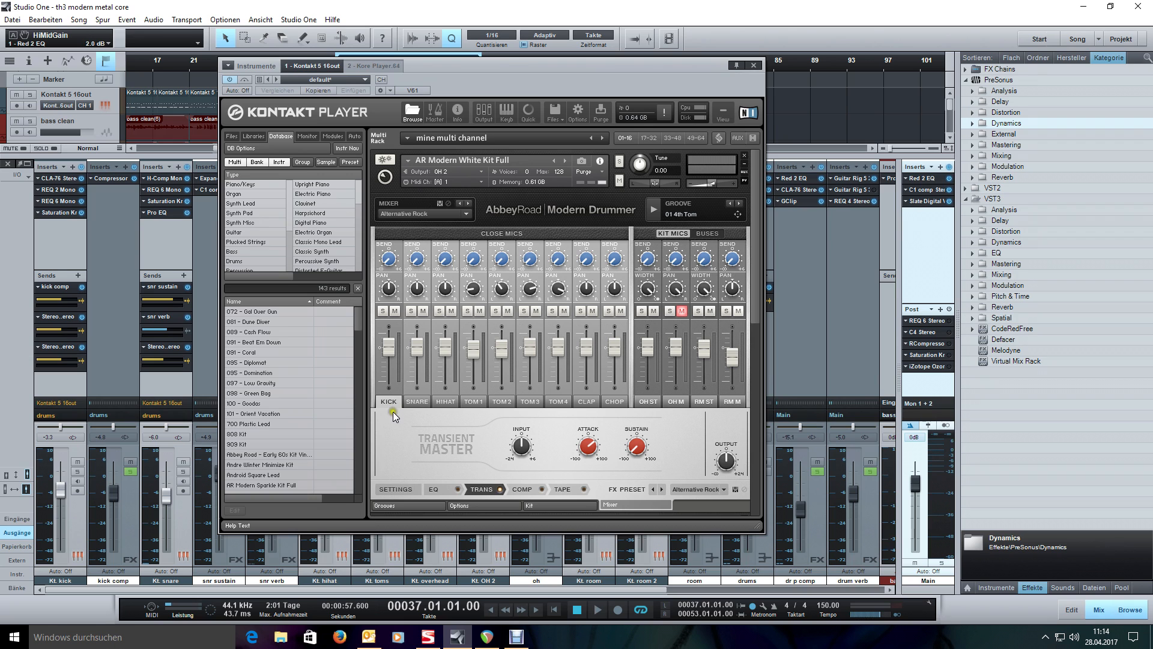
pyautogui.moveTo(589, 80); pyautogui.dragTo(636, 160)
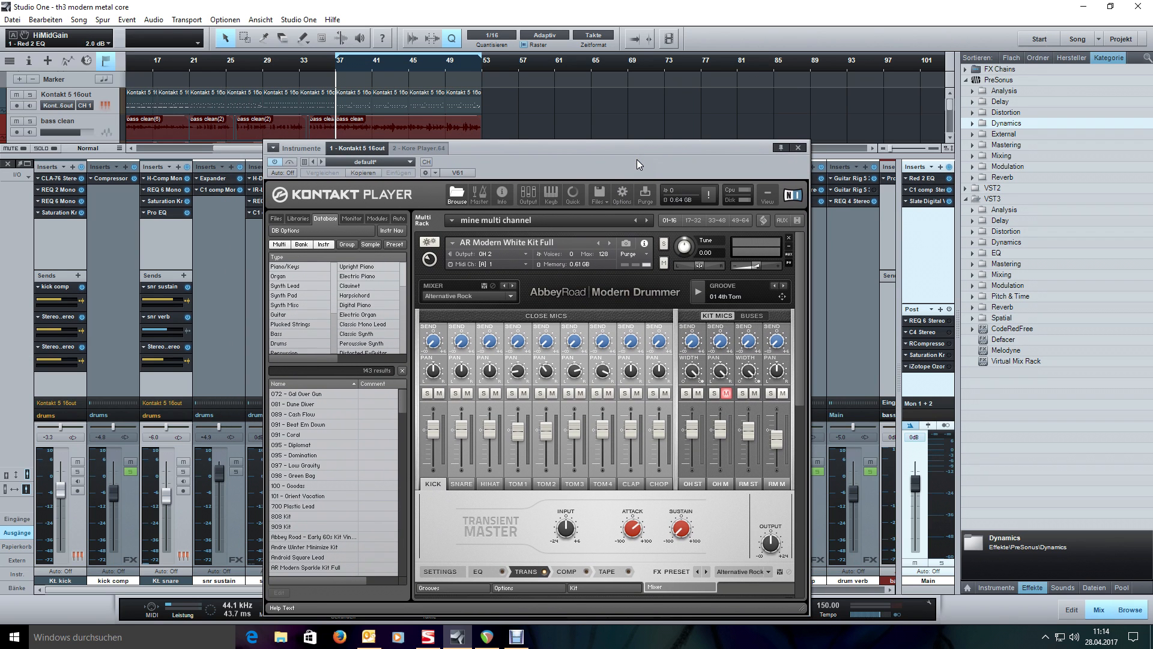
# Play the looped section with the Kontakt mixer visible, and stop with the playhead back at bar 37.
pyautogui.press('space')
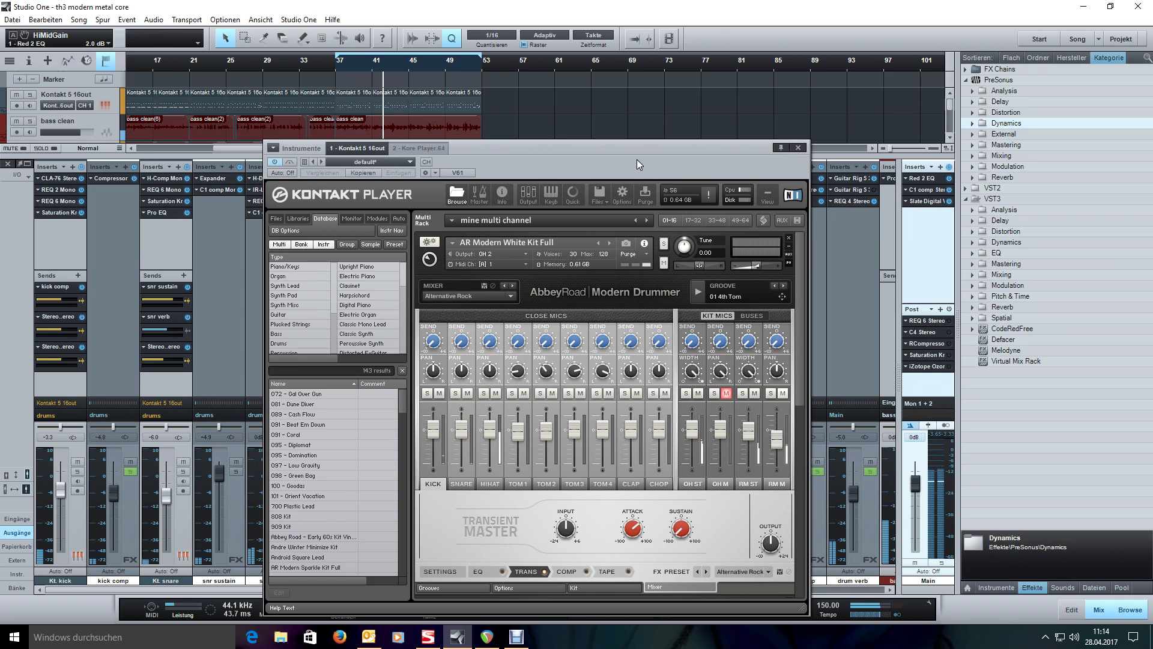
pyautogui.moveTo(637, 159); pyautogui.dragTo(628, 140)
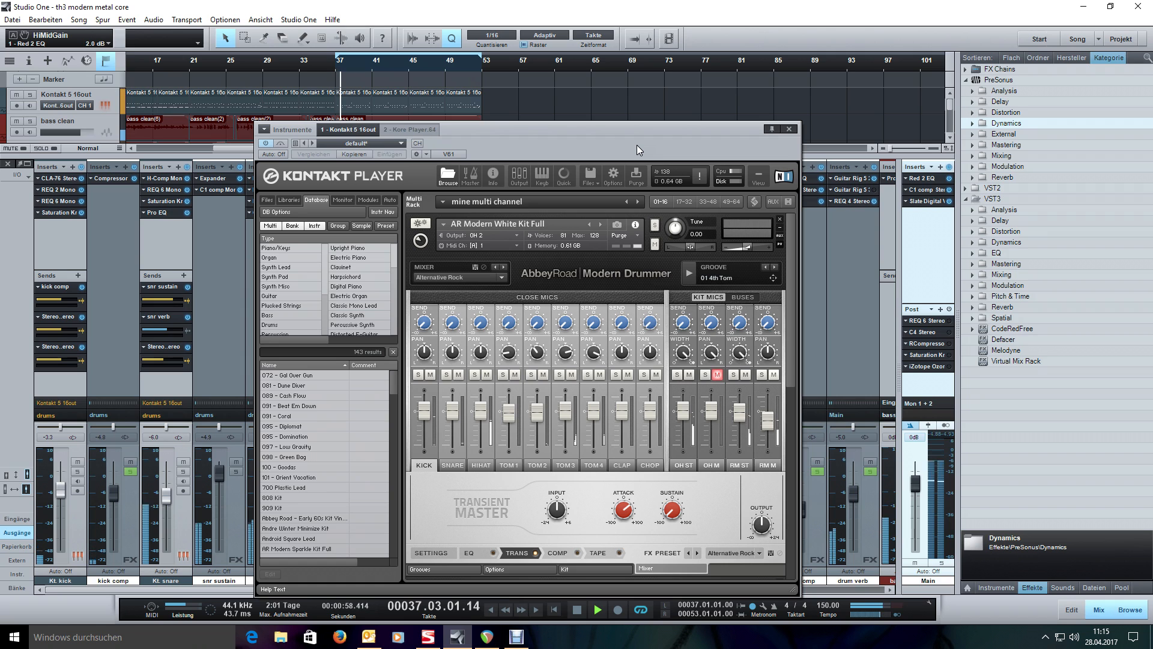
pyautogui.press('KP_0')
pyautogui.click(599, 152)
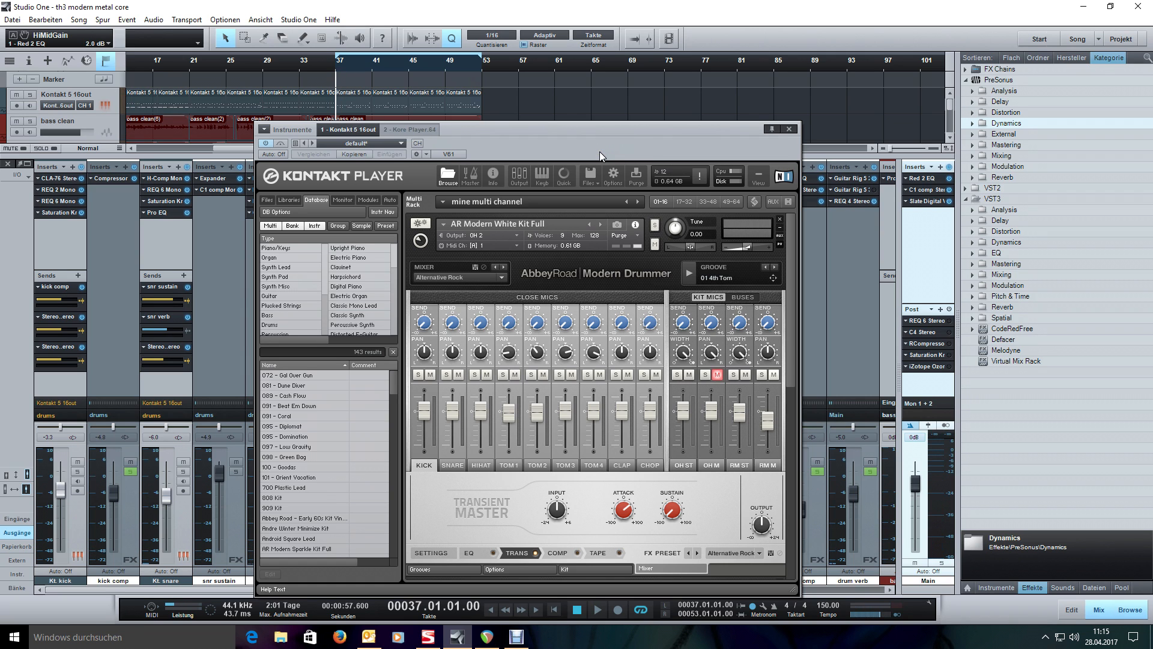
# Review the kick's Transient Master controls in the Kontakt mixer and close the instrument window.
pyautogui.moveTo(599, 151)
pyautogui.mouseDown()
pyautogui.moveTo(592, 135)
pyautogui.moveTo(571, 145)
pyautogui.moveTo(547, 132)
pyautogui.mouseUp()
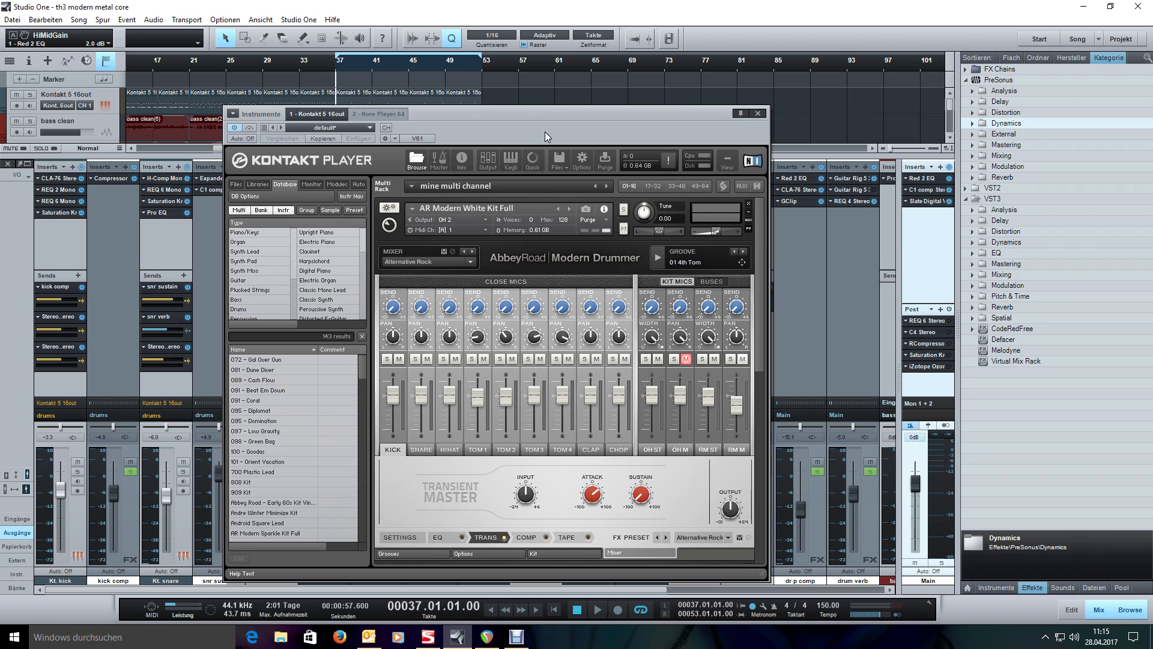
pyautogui.moveTo(546, 132); pyautogui.dragTo(473, 129)
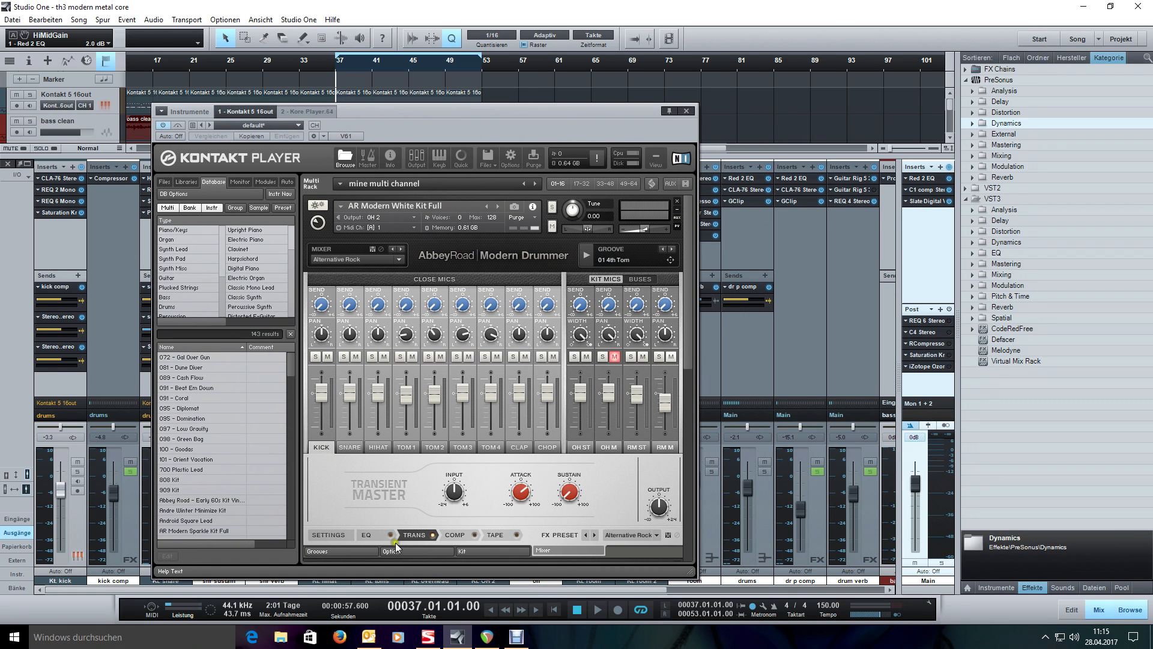
pyautogui.moveTo(550, 502); pyautogui.dragTo(576, 493)
pyautogui.click(694, 111)
# Open the CLA-76 compressor on Kt. kick, check its attack and release, and play the mix to watch the gain reduction.
pyautogui.click(78, 243)
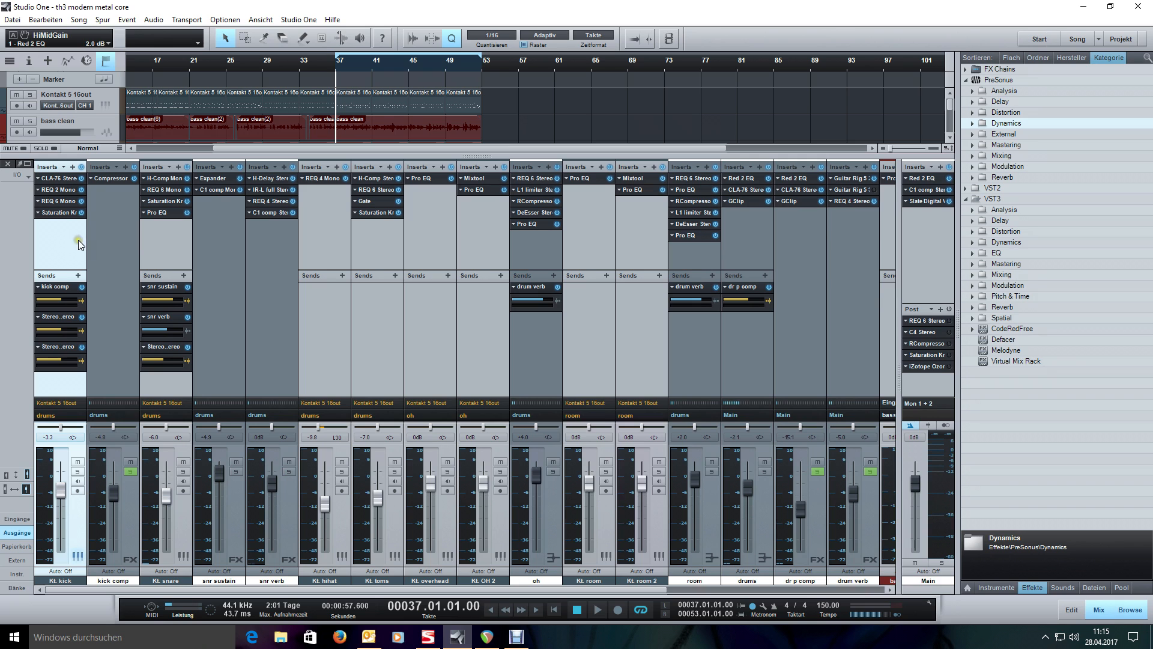
pyautogui.click(62, 180)
pyautogui.moveTo(777, 170); pyautogui.dragTo(604, 186)
pyautogui.click(474, 256)
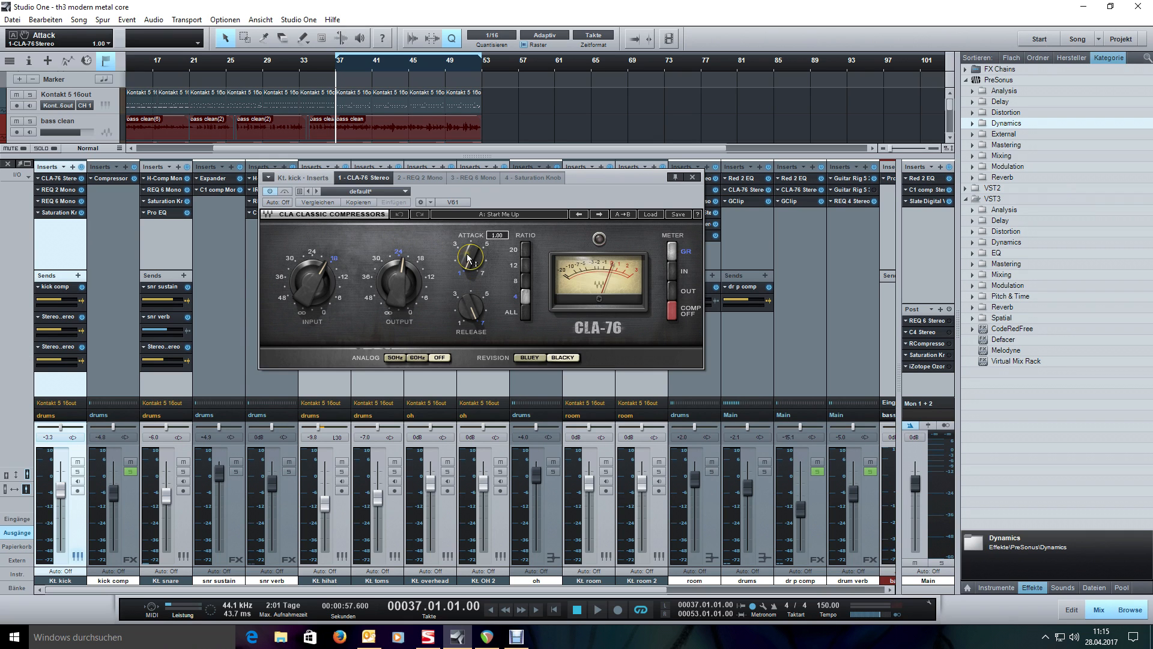
pyautogui.click(472, 313)
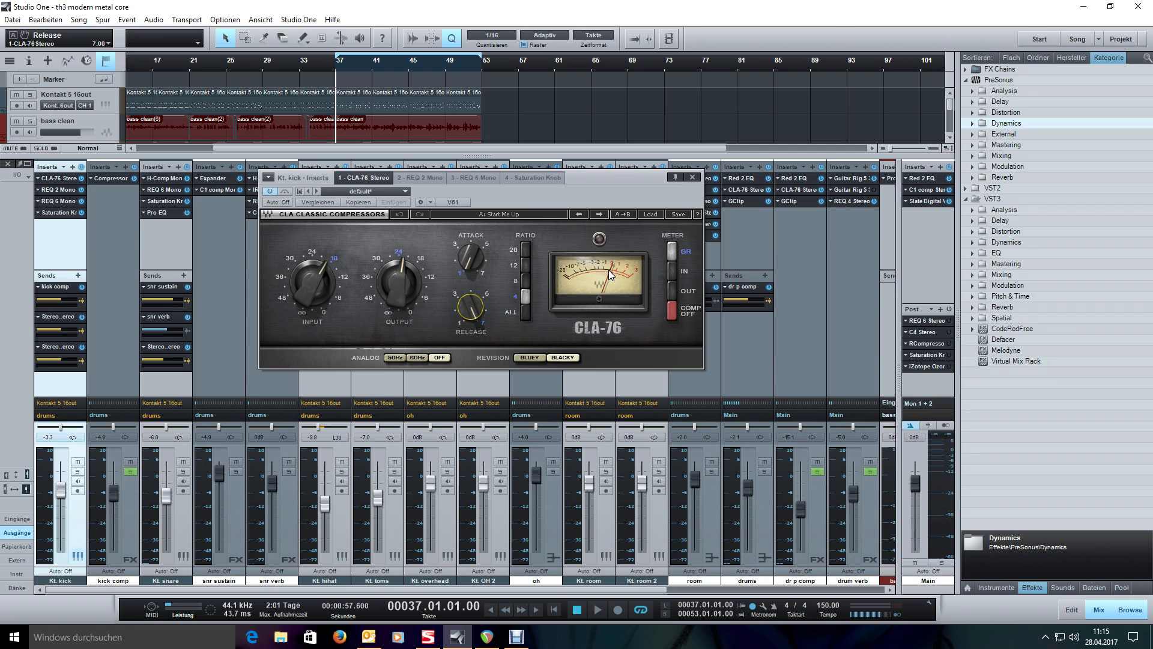
pyautogui.press('space')
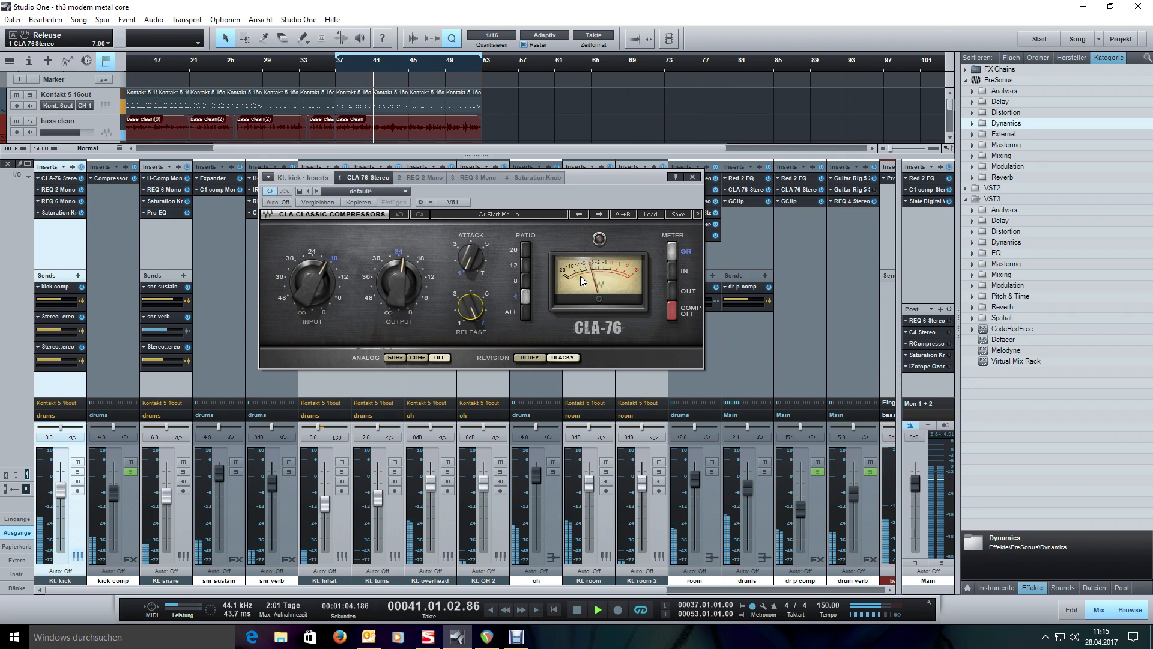
pyautogui.press('space')
# Solo the Kt. kick channel, play it from the loop start with the CLA-76 meter visible, and unsolo it.
pyautogui.click(77, 470)
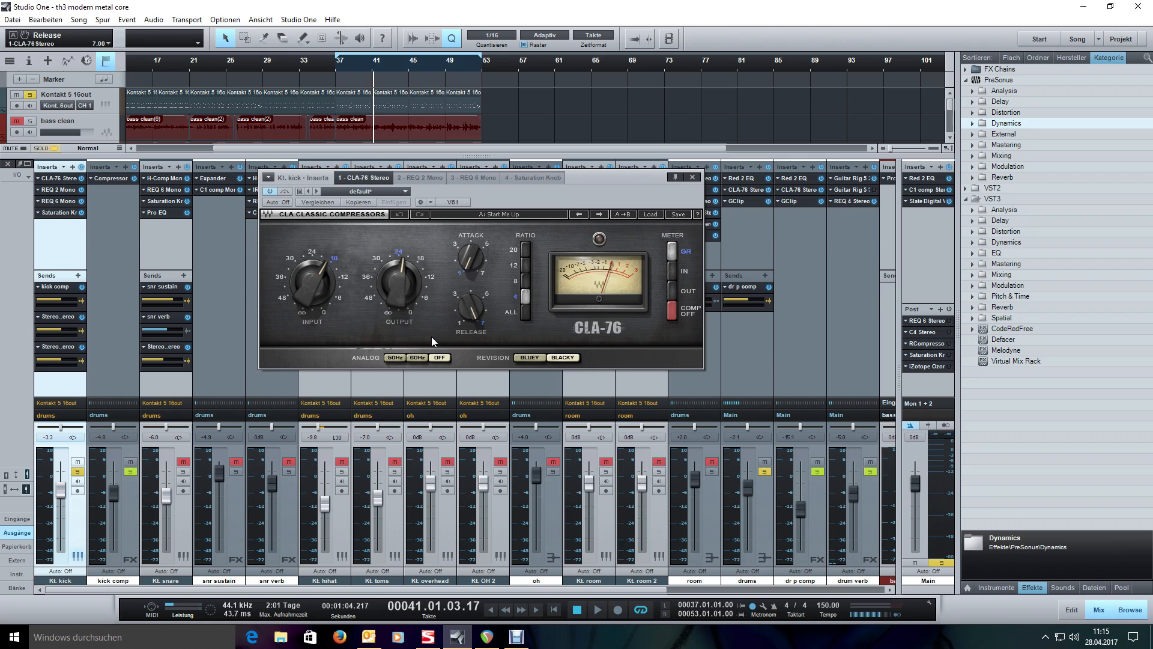
pyautogui.press('KP_1')
pyautogui.press('space')
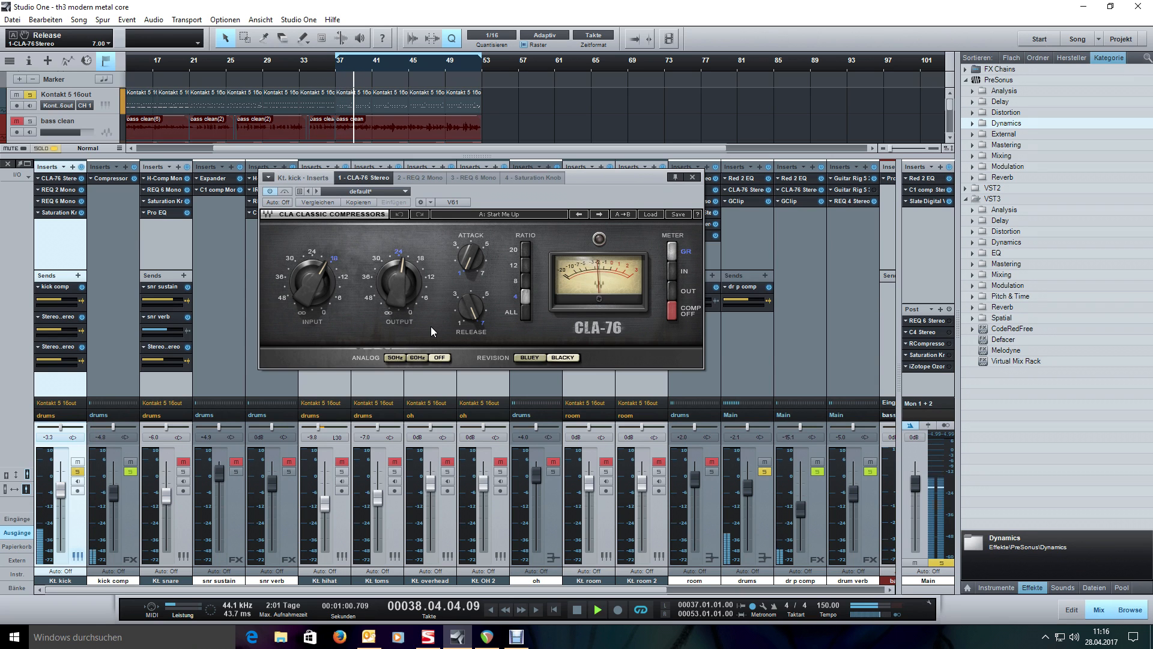
pyautogui.press('space')
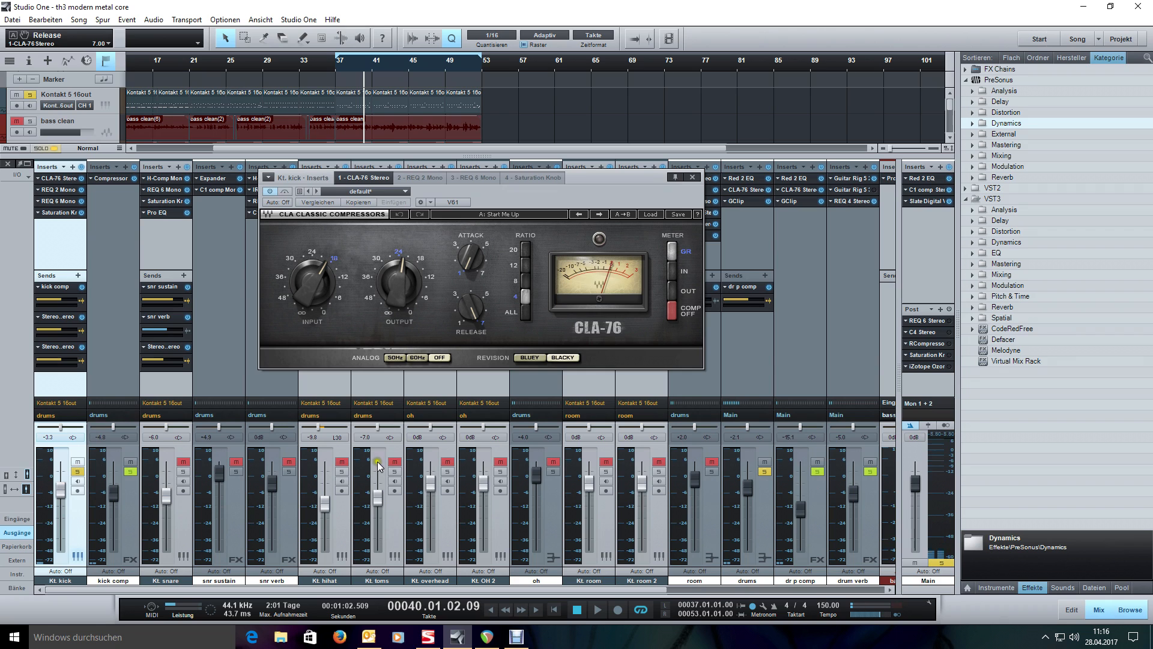
pyautogui.click(77, 471)
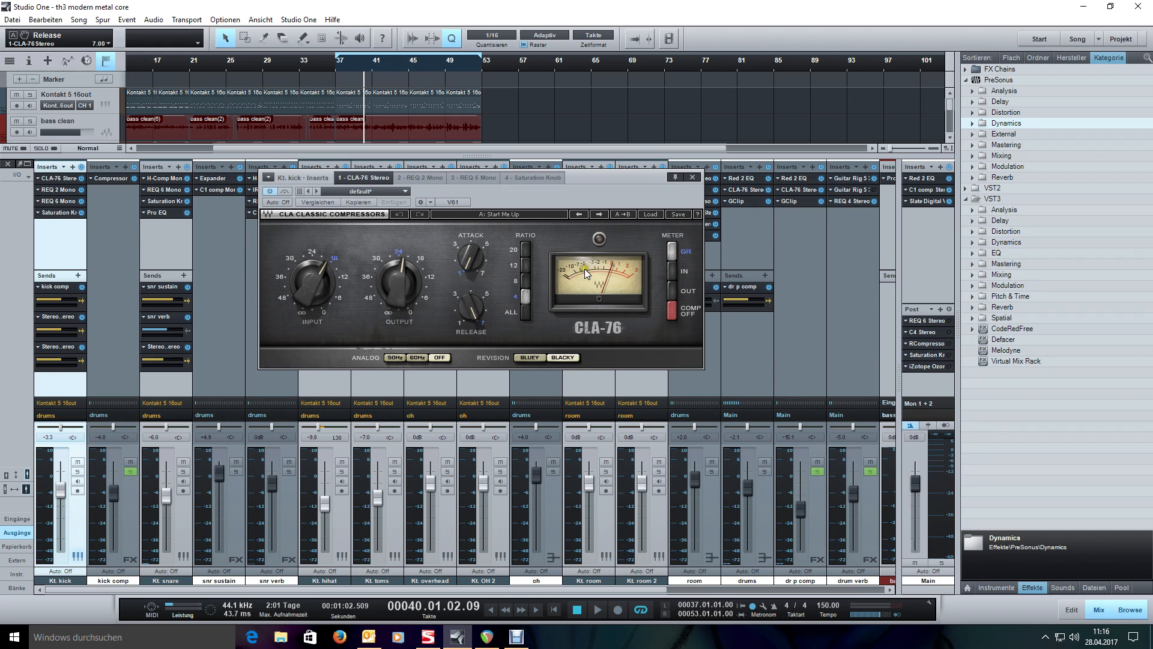
# Examine the low cut in REQ 2 Mono and the six EQ bands in REQ 6 Mono on the Kt. kick channel.
pyautogui.click(420, 178)
pyautogui.moveTo(529, 193); pyautogui.dragTo(535, 193)
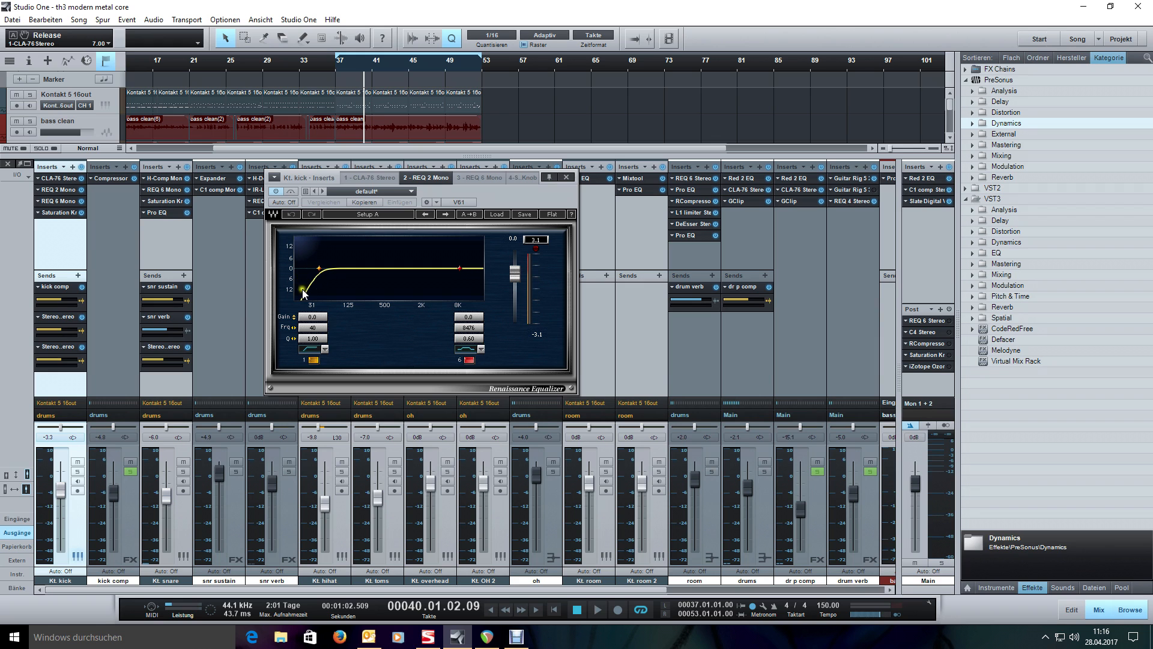
pyautogui.moveTo(490, 179)
pyautogui.mouseDown()
pyautogui.moveTo(503, 200)
pyautogui.moveTo(483, 184)
pyautogui.mouseUp()
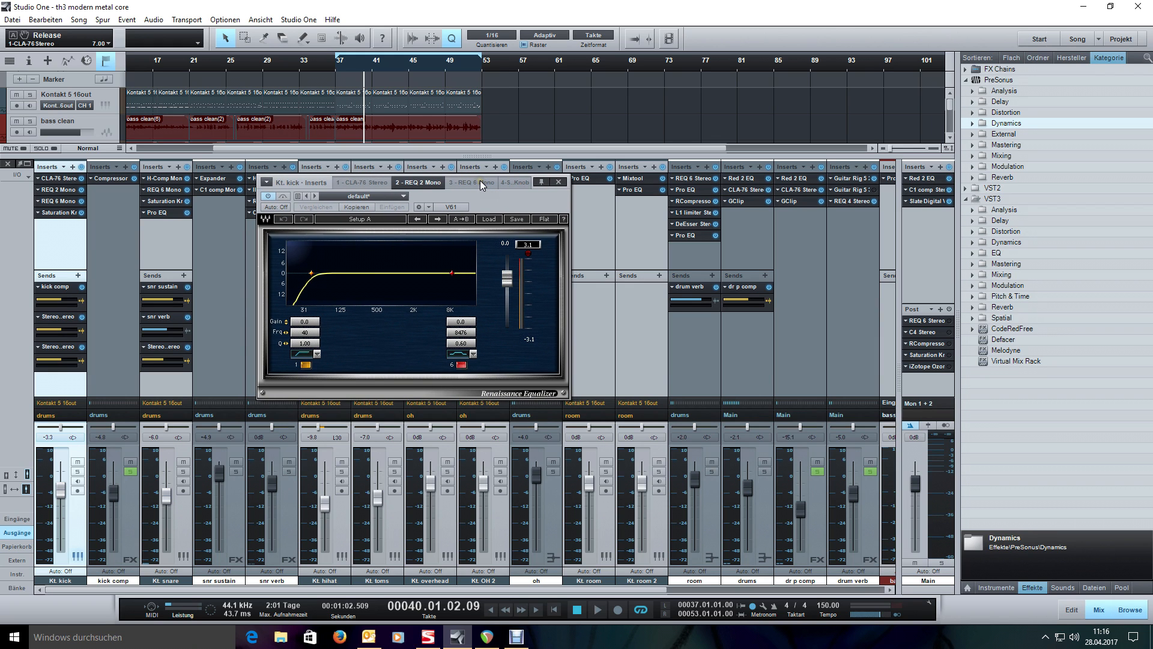
pyautogui.click(480, 180)
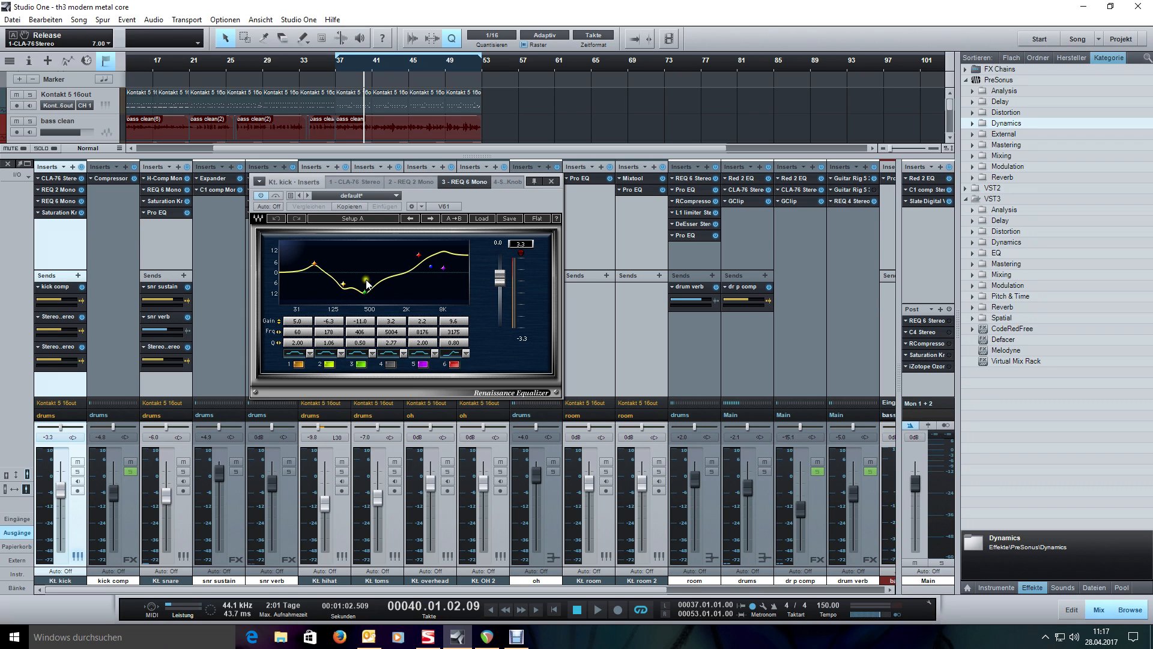
pyautogui.moveTo(480, 203); pyautogui.dragTo(472, 197)
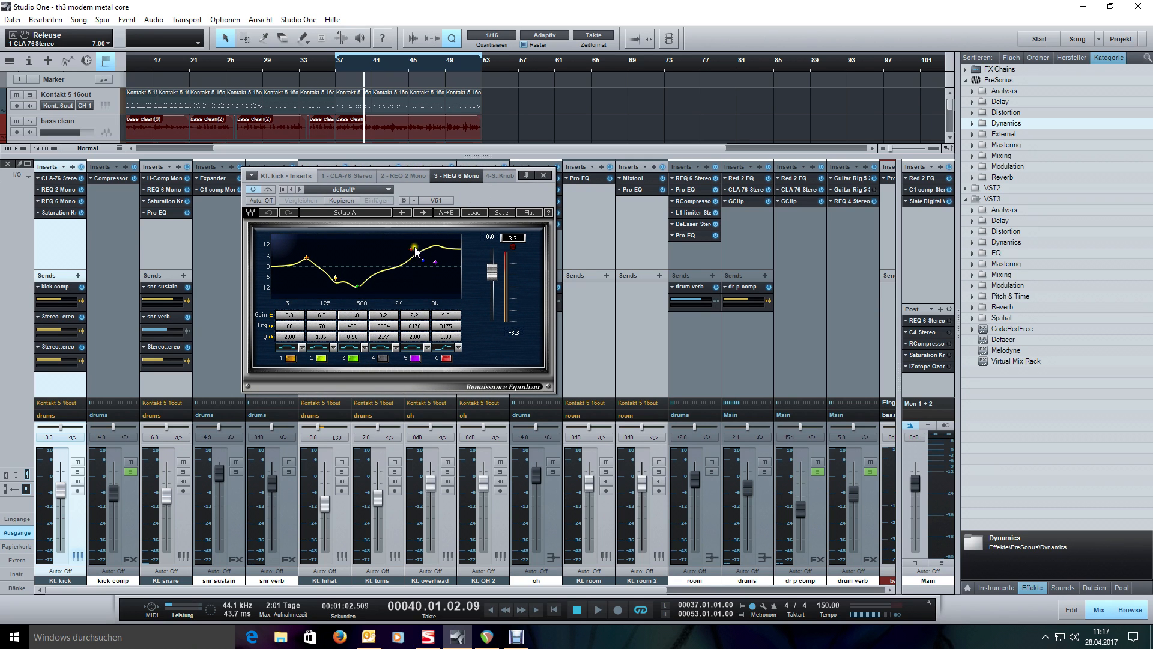
pyautogui.click(424, 329)
# Play the loop from bar 37 while moving CLA-76 behind REQ 6 Mono on Kt. kick and back to the first insert slot.
pyautogui.press('KP_1')
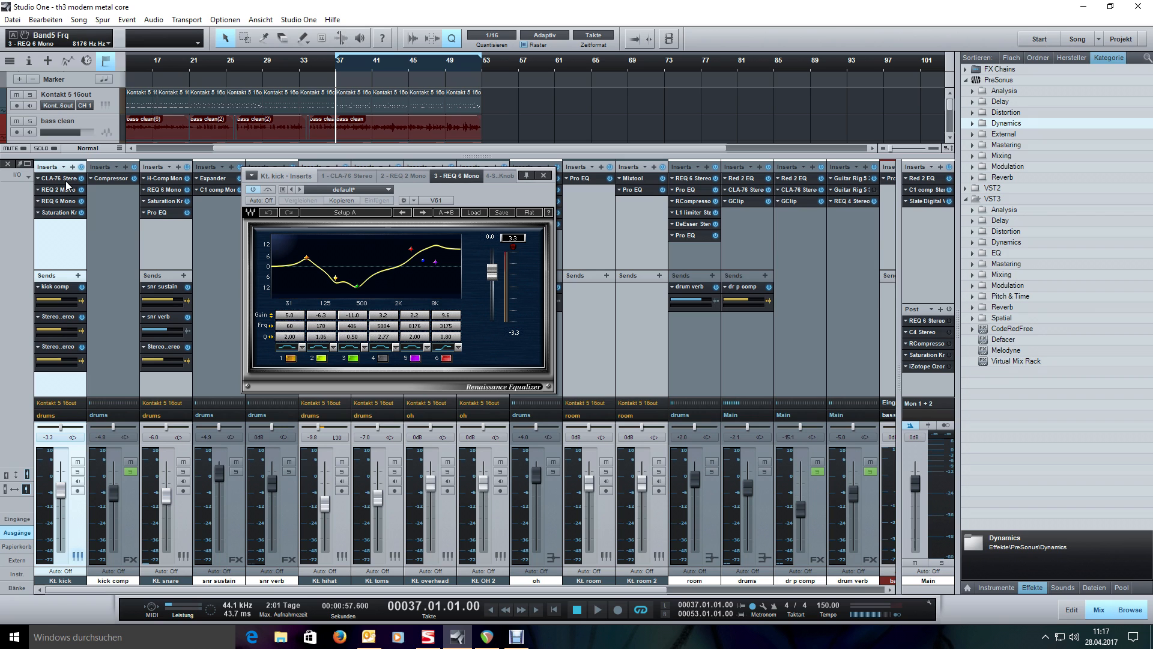
pyautogui.press('space')
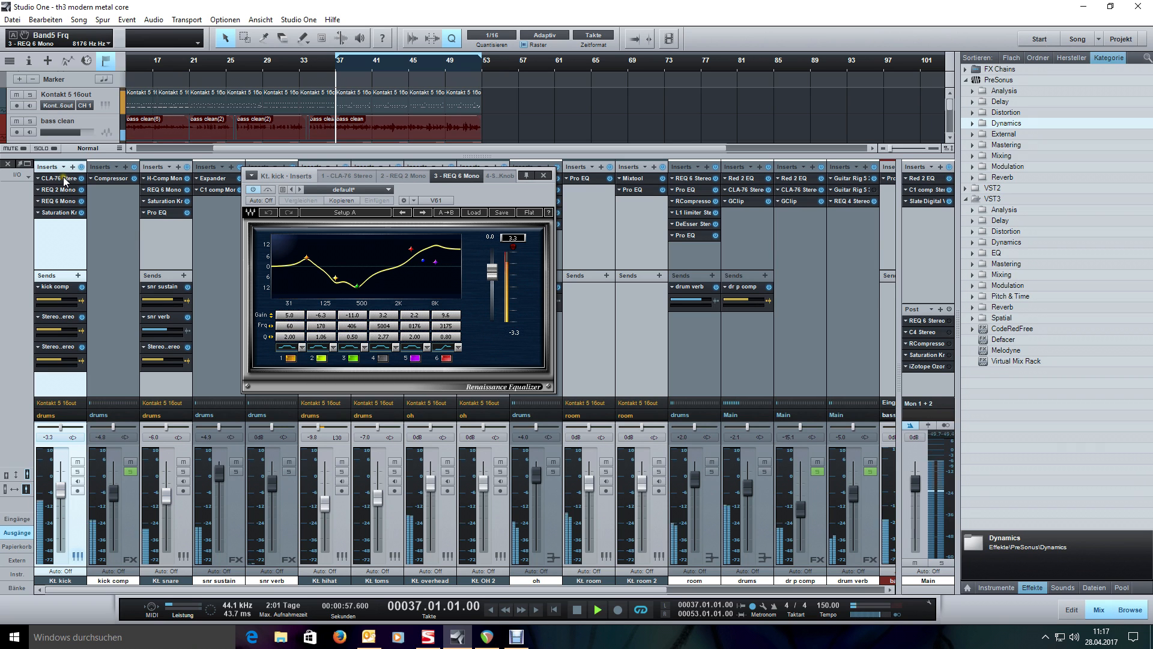
pyautogui.moveTo(63, 192); pyautogui.dragTo(66, 204)
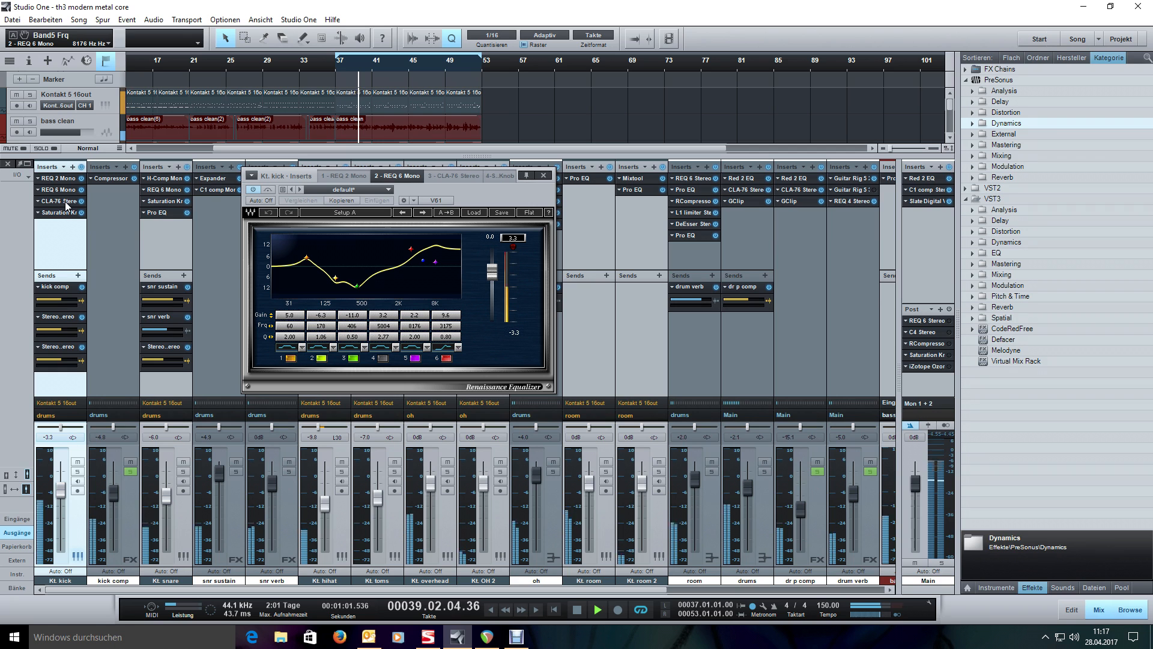
pyautogui.moveTo(69, 202); pyautogui.dragTo(70, 176)
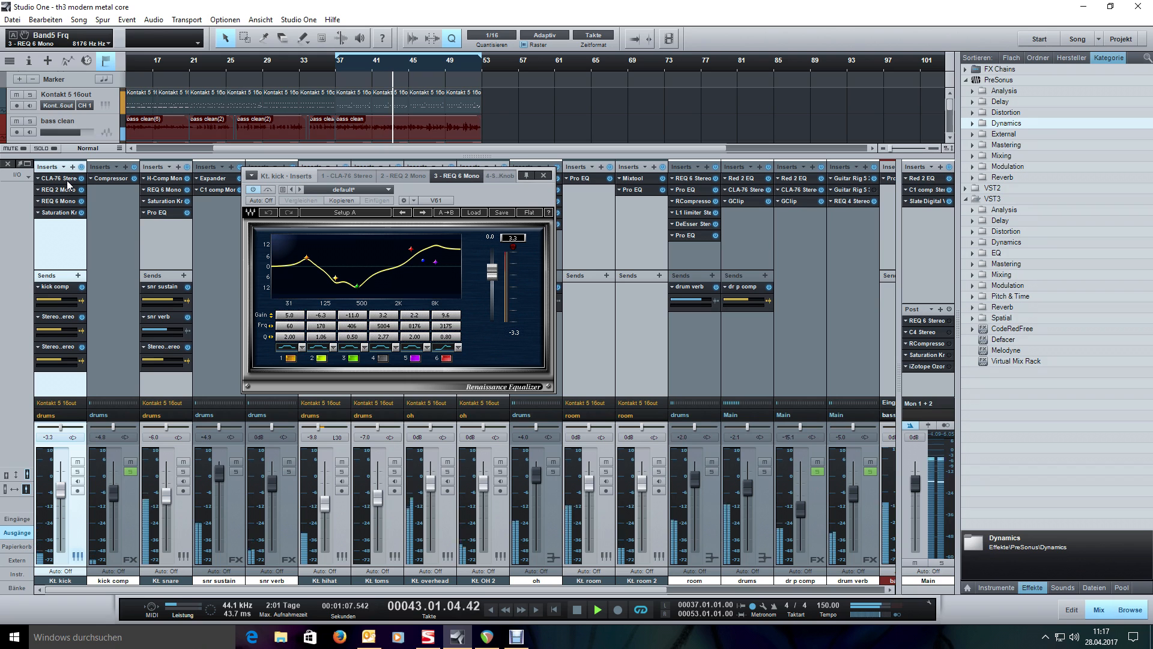
# Stop playback, bring up the CLA-76 compressor on Kt. kick again, and reposition its window over the mixer.
pyautogui.press('space')
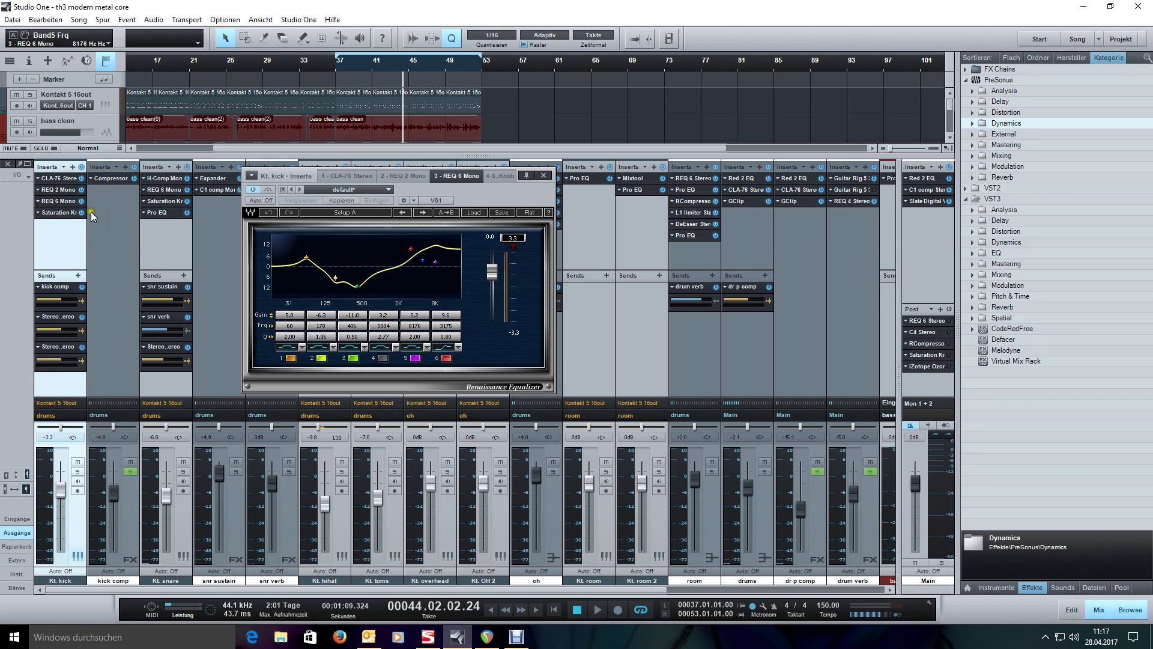
pyautogui.click(47, 190)
pyautogui.click(69, 179)
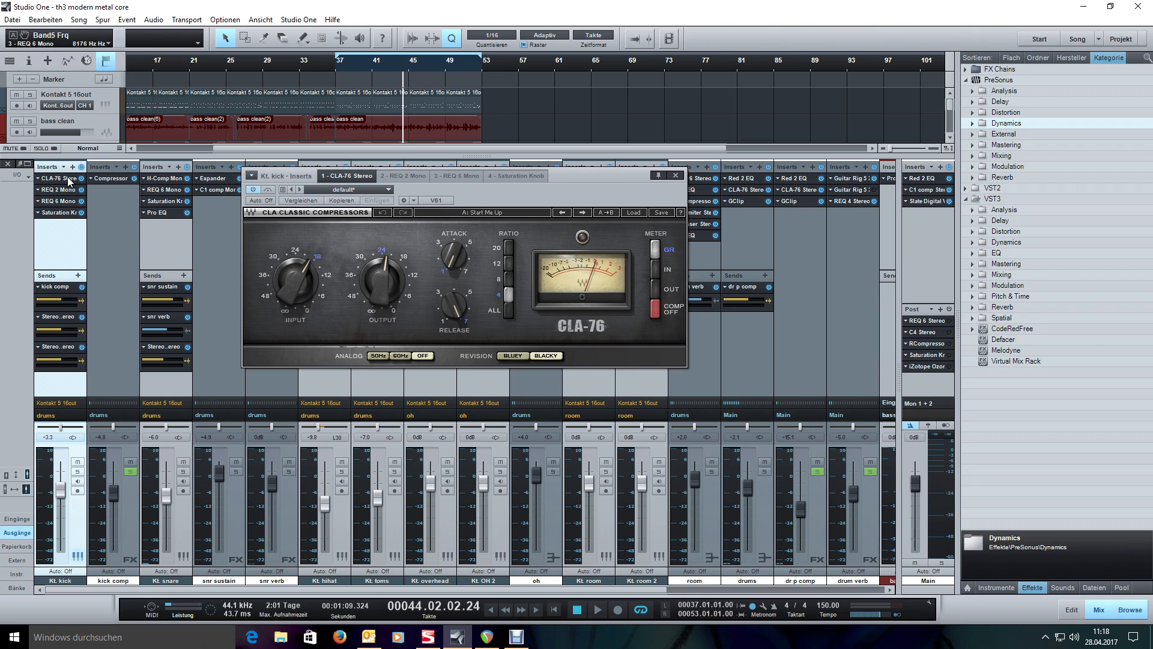
pyautogui.moveTo(514, 198); pyautogui.dragTo(488, 208)
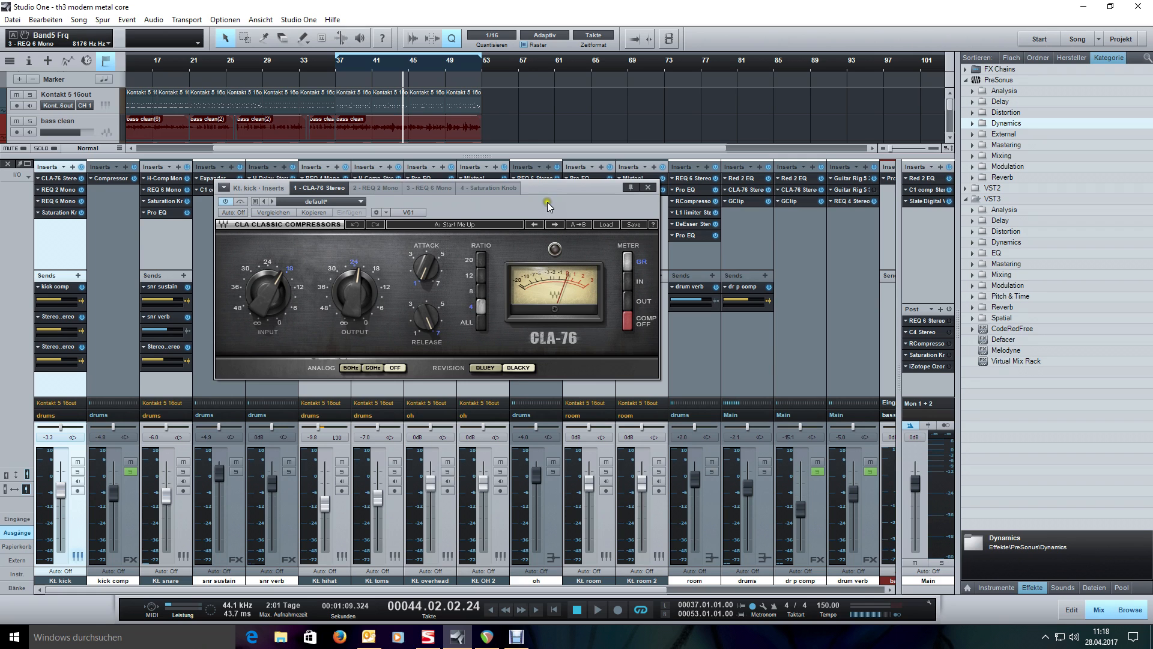
pyautogui.moveTo(547, 201); pyautogui.dragTo(528, 189)
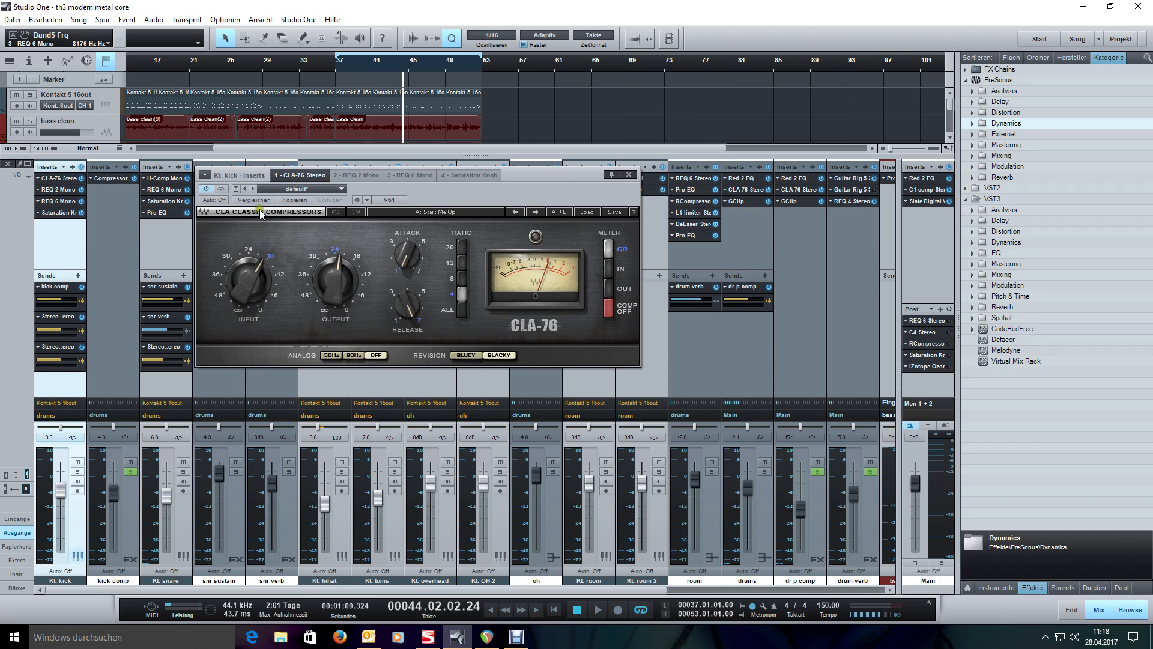
# Open the Saturation Knob on the Kt. kick channel and check its saturation amount and saturation type.
pyautogui.click(66, 214)
pyautogui.click(66, 214)
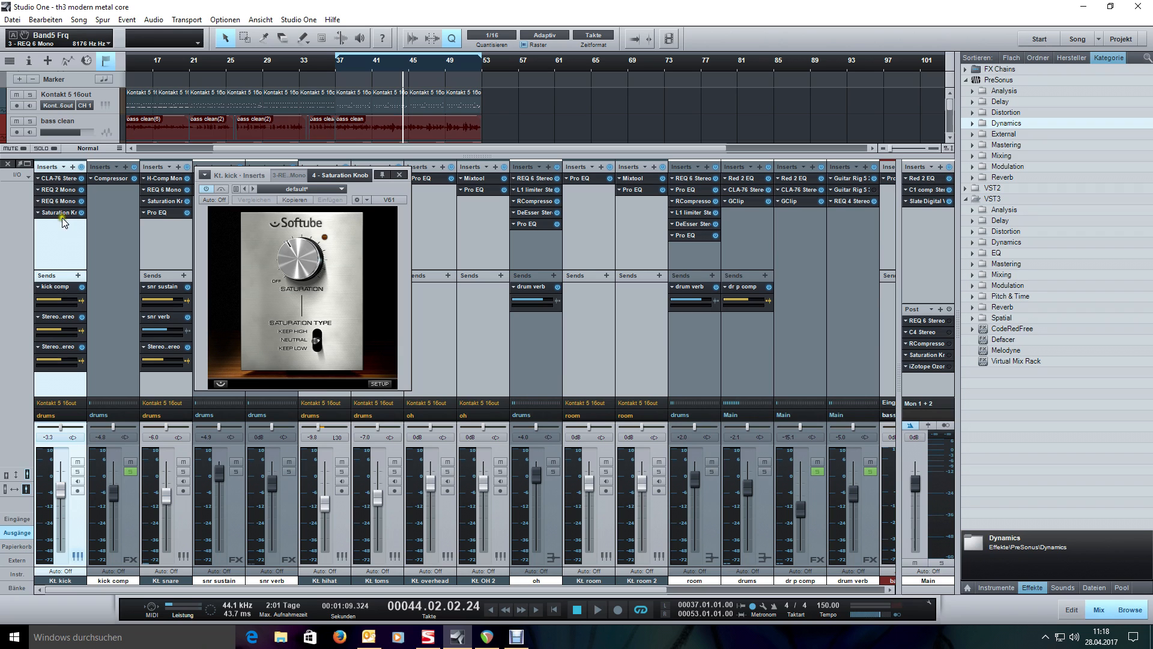
pyautogui.moveTo(365, 185); pyautogui.dragTo(382, 189)
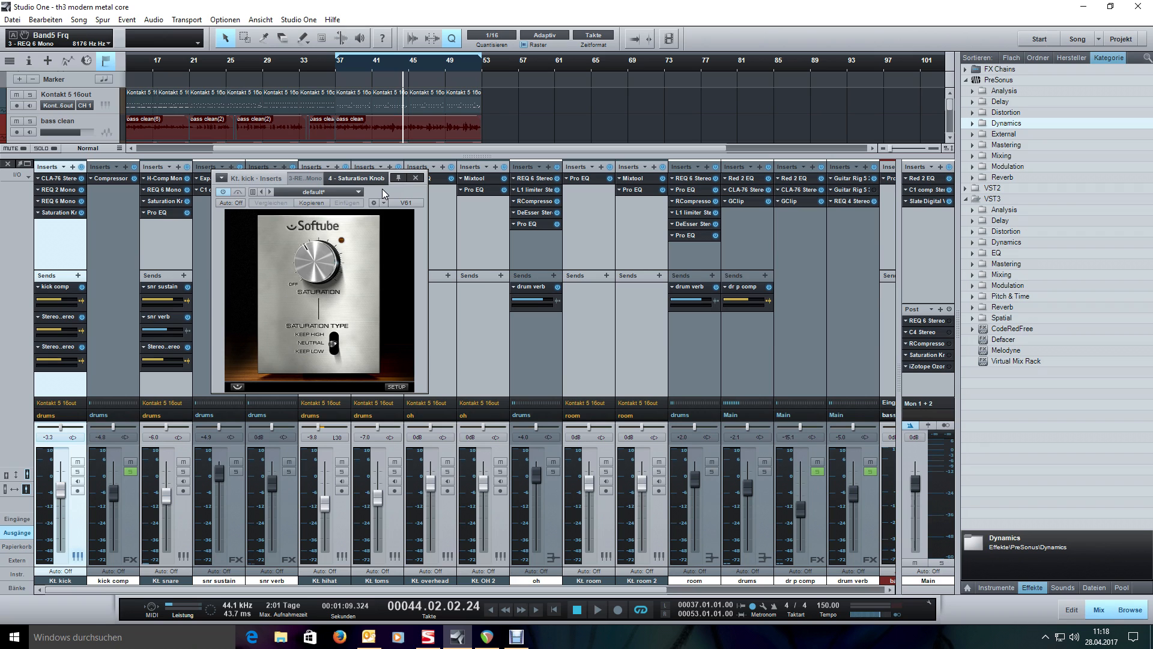
pyautogui.click(317, 262)
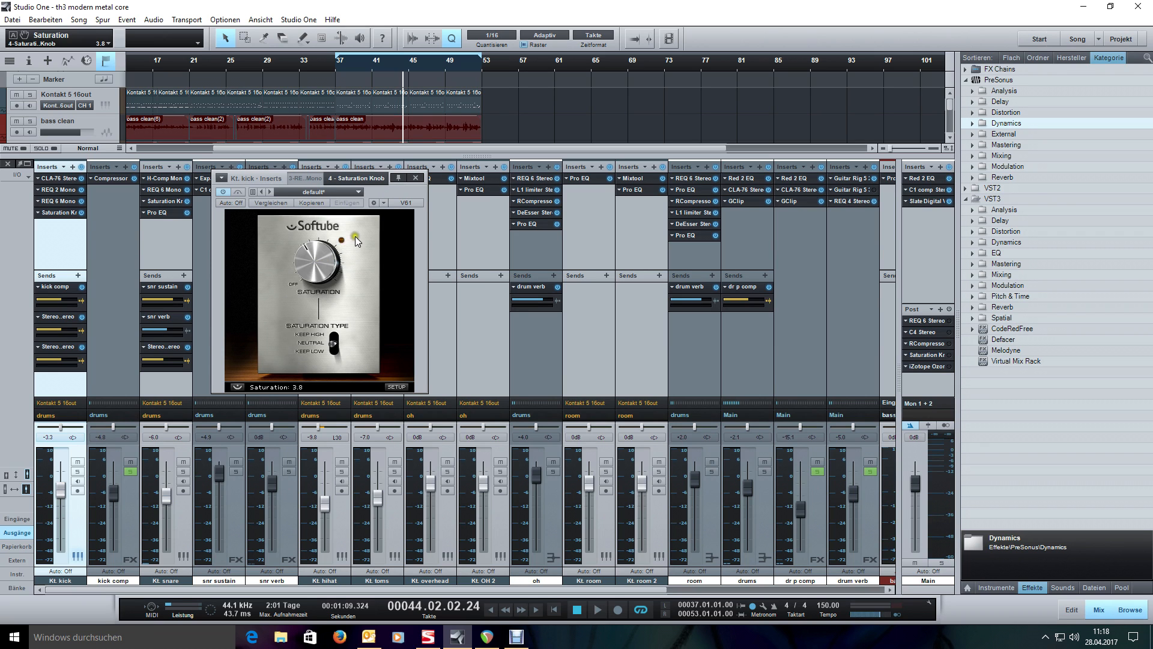
pyautogui.moveTo(328, 260)
pyautogui.press('space')
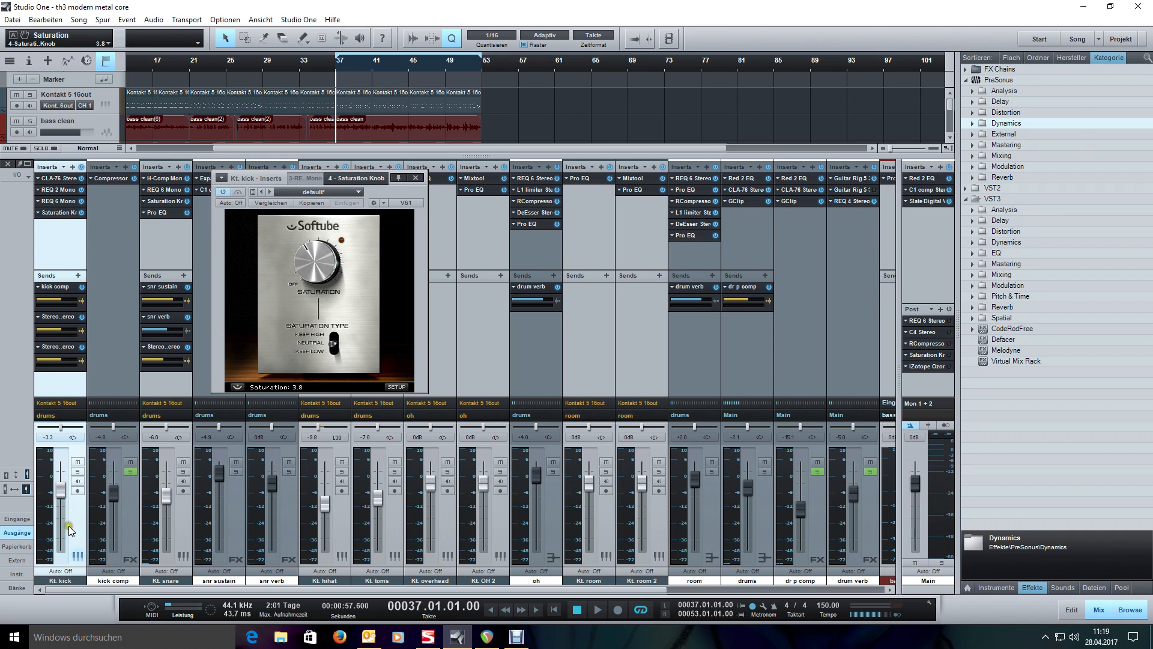
# Open the Compressor on the kick comp channel, solo the channel, and play from bar 37 to watch the gain reduction.
pyautogui.click(128, 533)
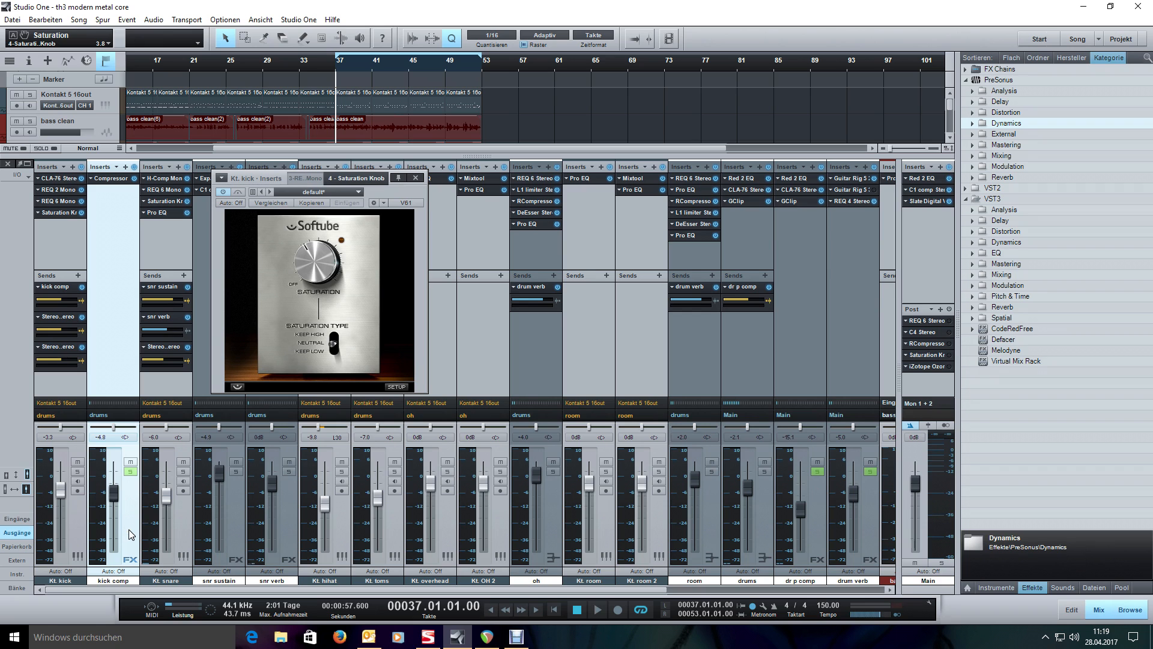
pyautogui.click(117, 179)
pyautogui.click(130, 471)
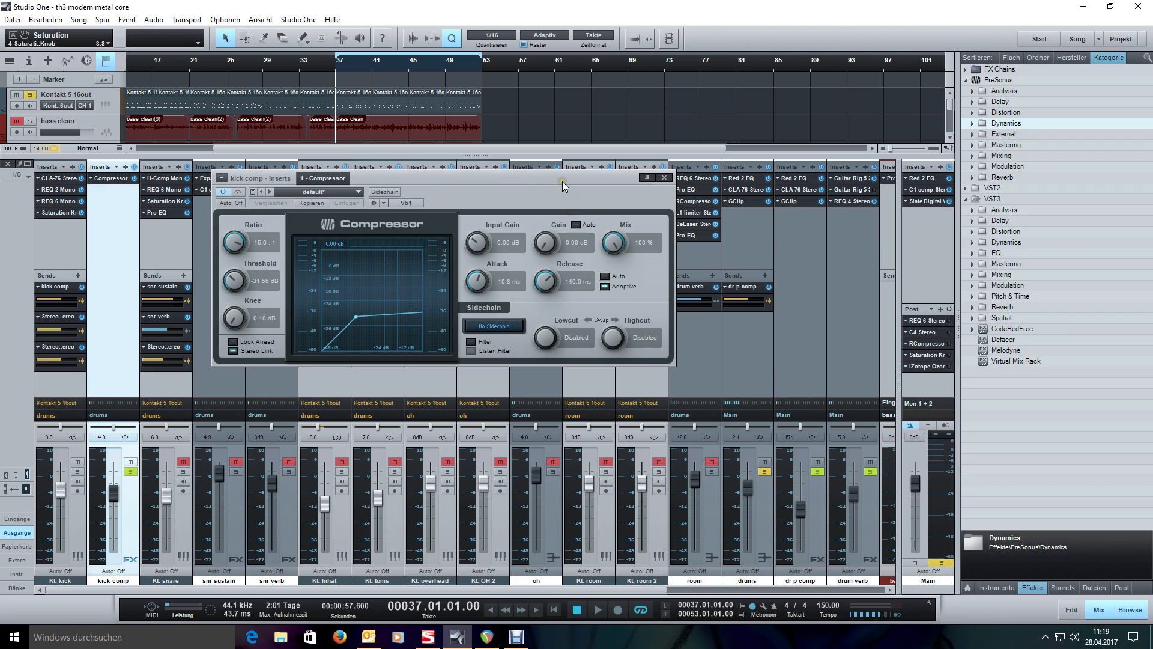
pyautogui.press('space')
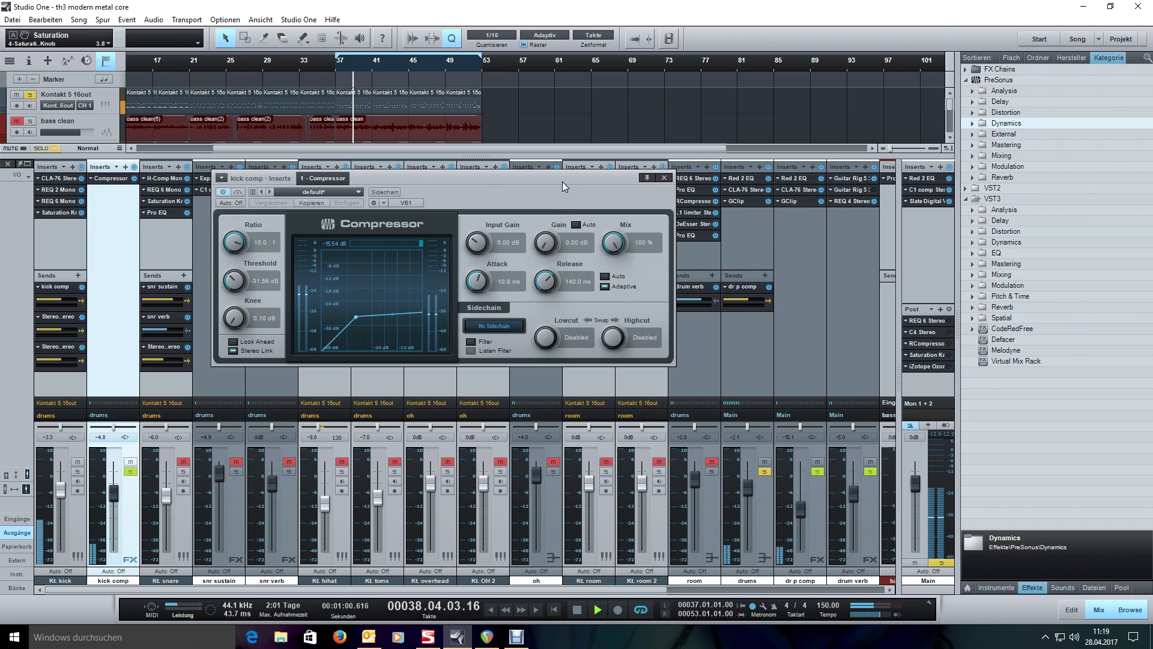
pyautogui.press('space')
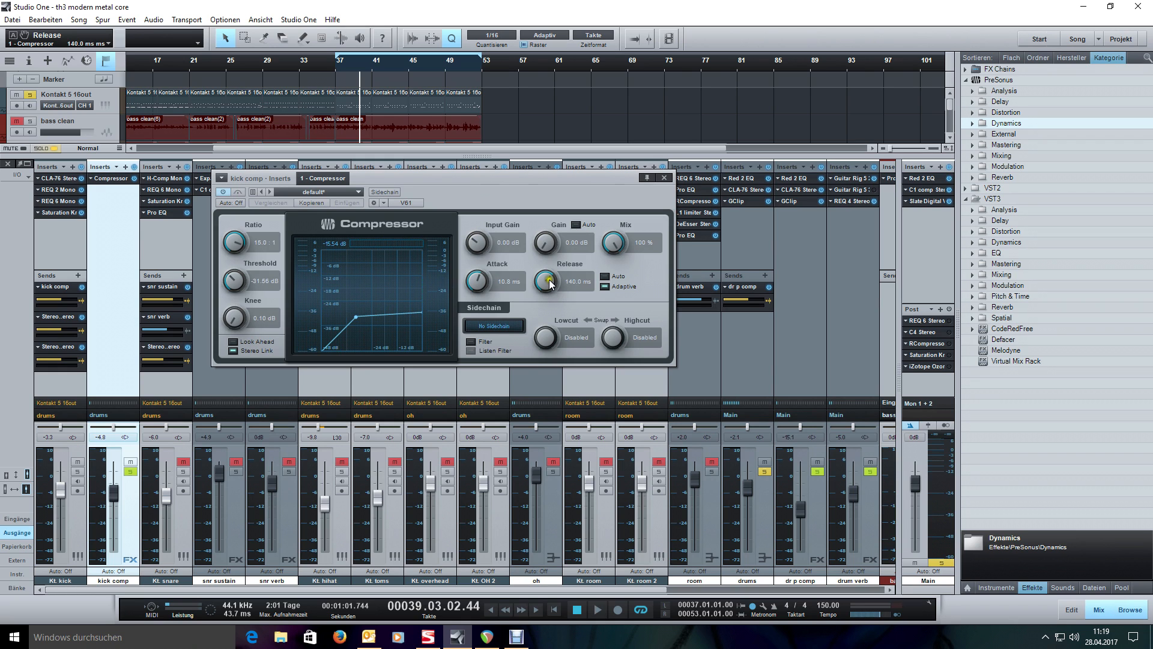
# Try a 1.00 ms release in the kick comp Compressor and audition the soloed kick from bar 37 and from bar 7.
pyautogui.moveTo(551, 284)
pyautogui.mouseDown()
pyautogui.moveTo(551, 304)
pyautogui.moveTo(566, 287)
pyautogui.mouseUp()
pyautogui.press('space')
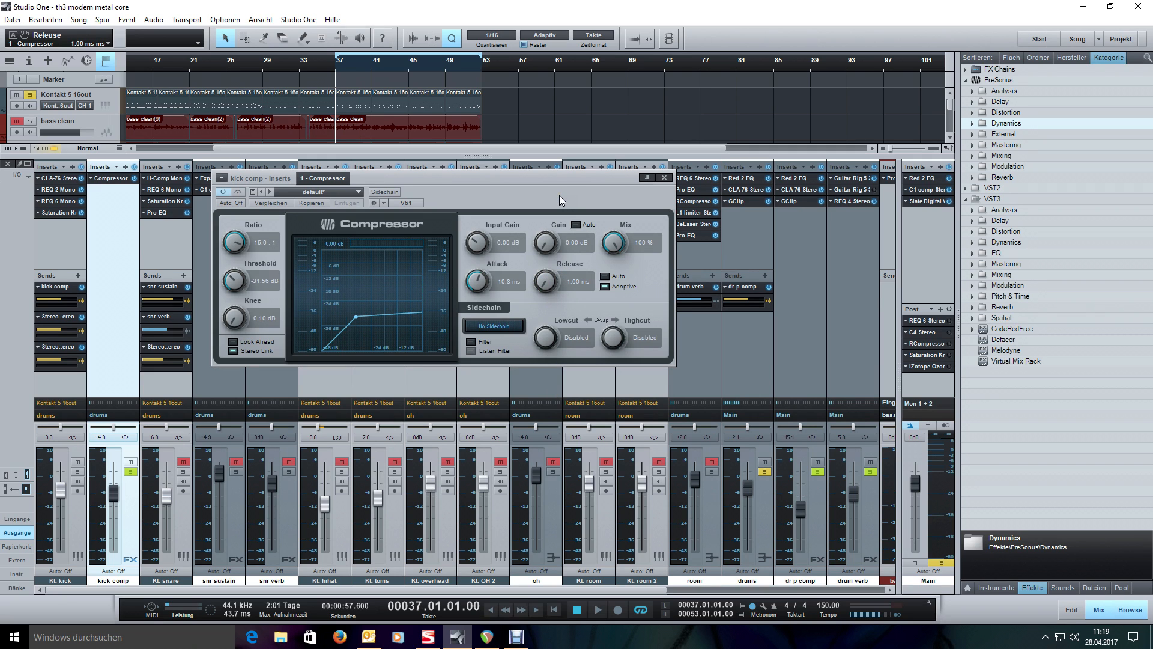
pyautogui.press('space')
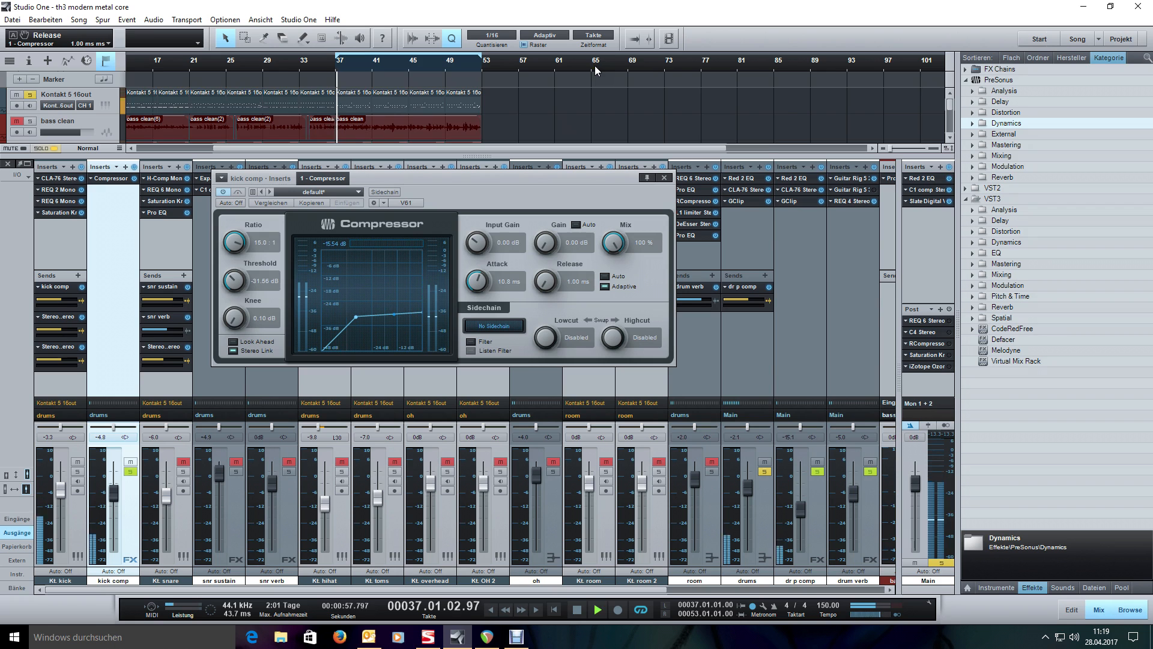
pyautogui.scroll(-2, 596, 71)
pyautogui.press('space')
pyautogui.click(168, 65)
pyautogui.scroll(2, 170, 69)
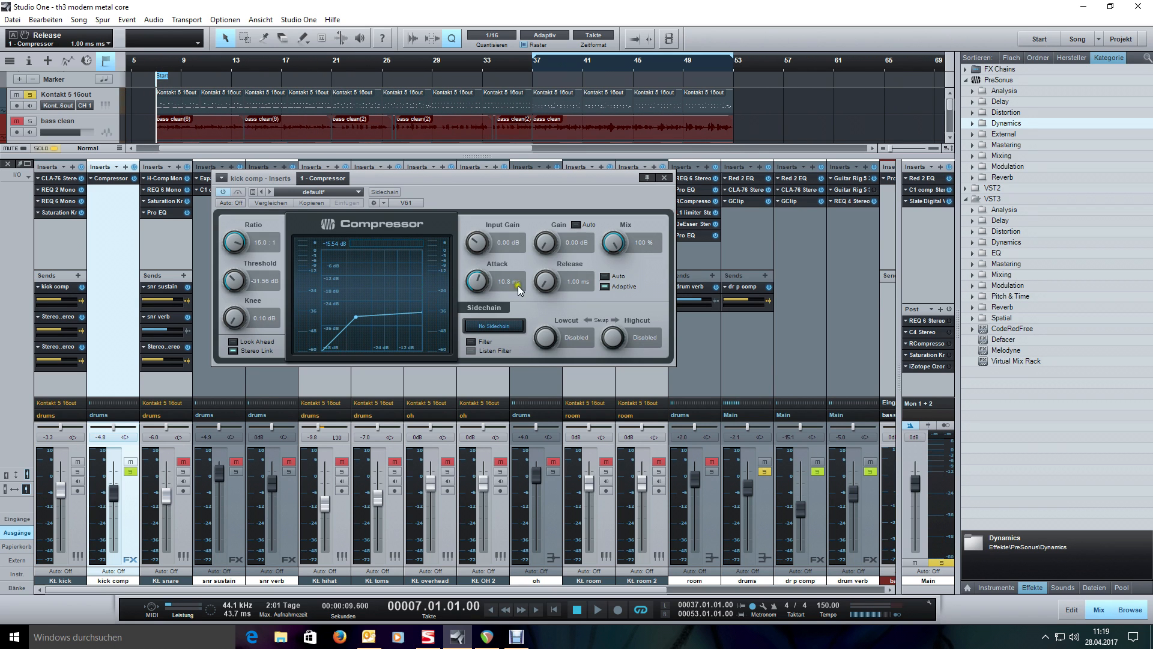
pyautogui.press('space')
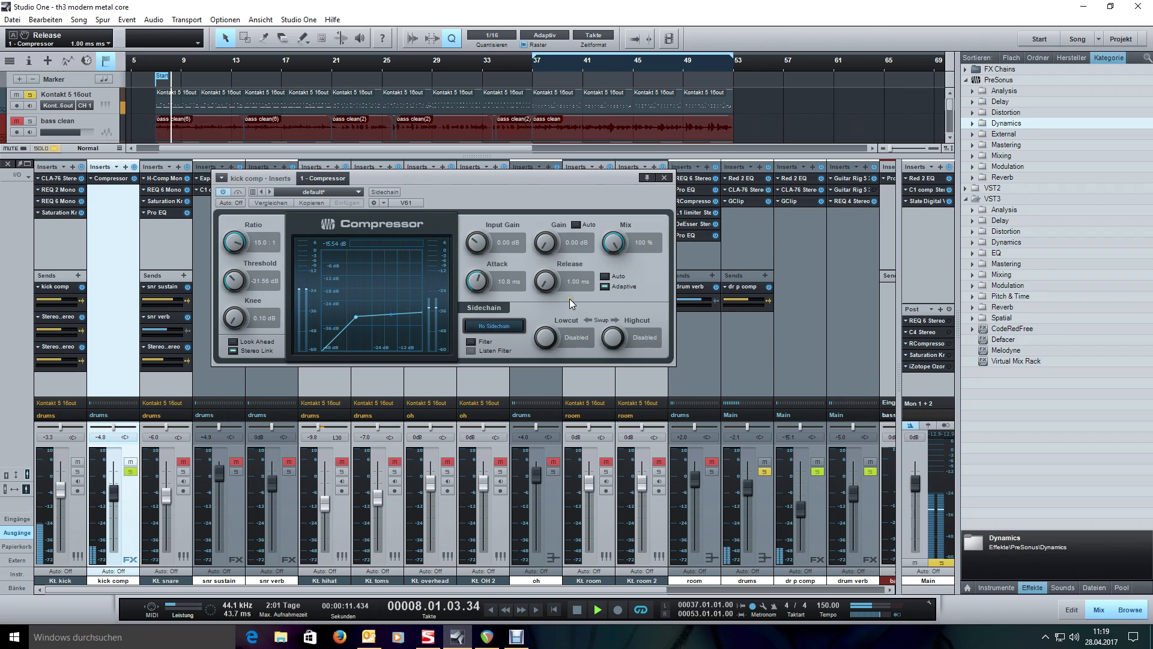
pyautogui.press('space')
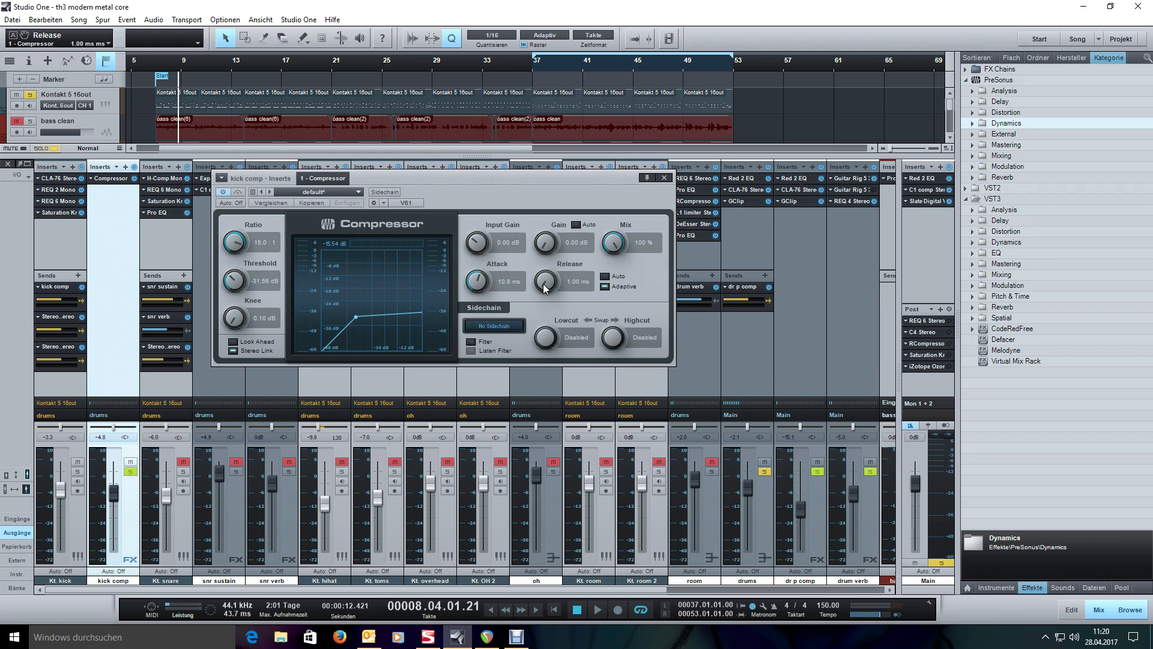
# Set the kick comp Compressor's release to 140 ms, play the soloed kick from bar 7, unsolo it, and close the plug-in.
pyautogui.click(571, 281)
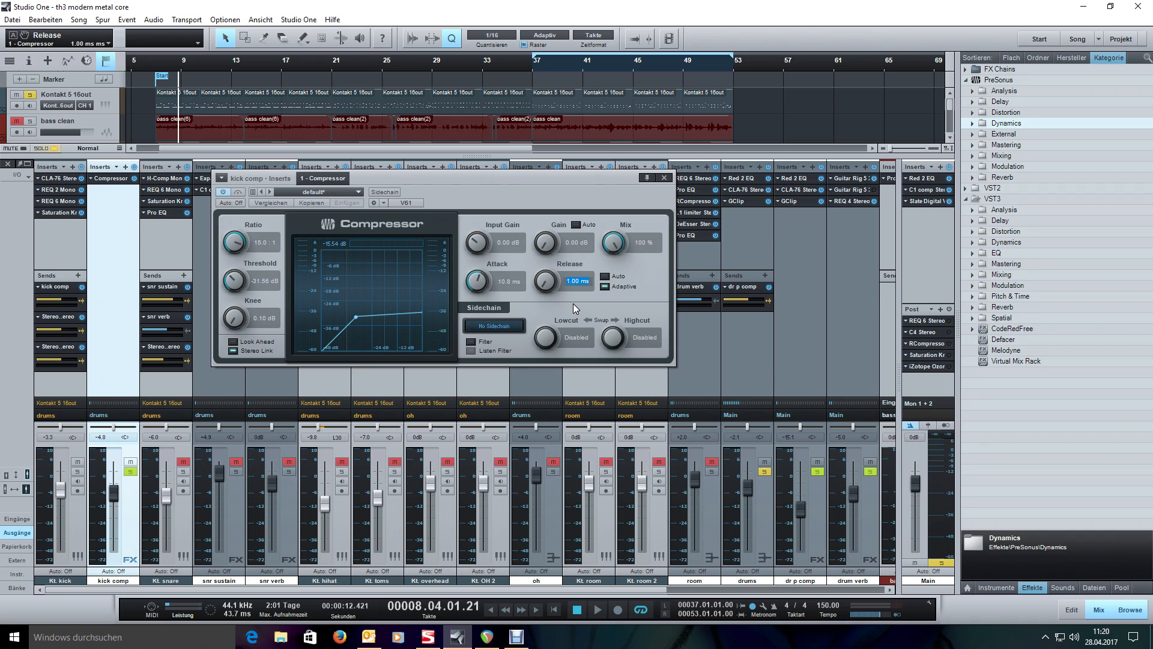
pyautogui.write('140')
pyautogui.press('Return')
pyautogui.click(155, 65)
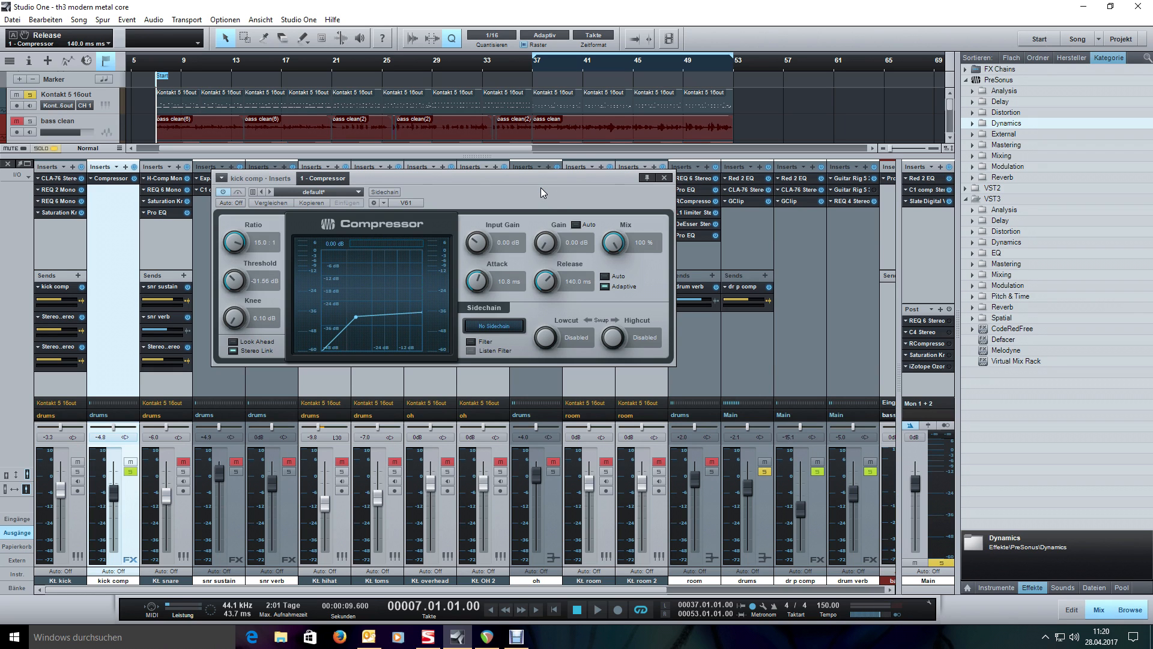
pyautogui.press('space')
pyautogui.press('space')
pyautogui.click(664, 178)
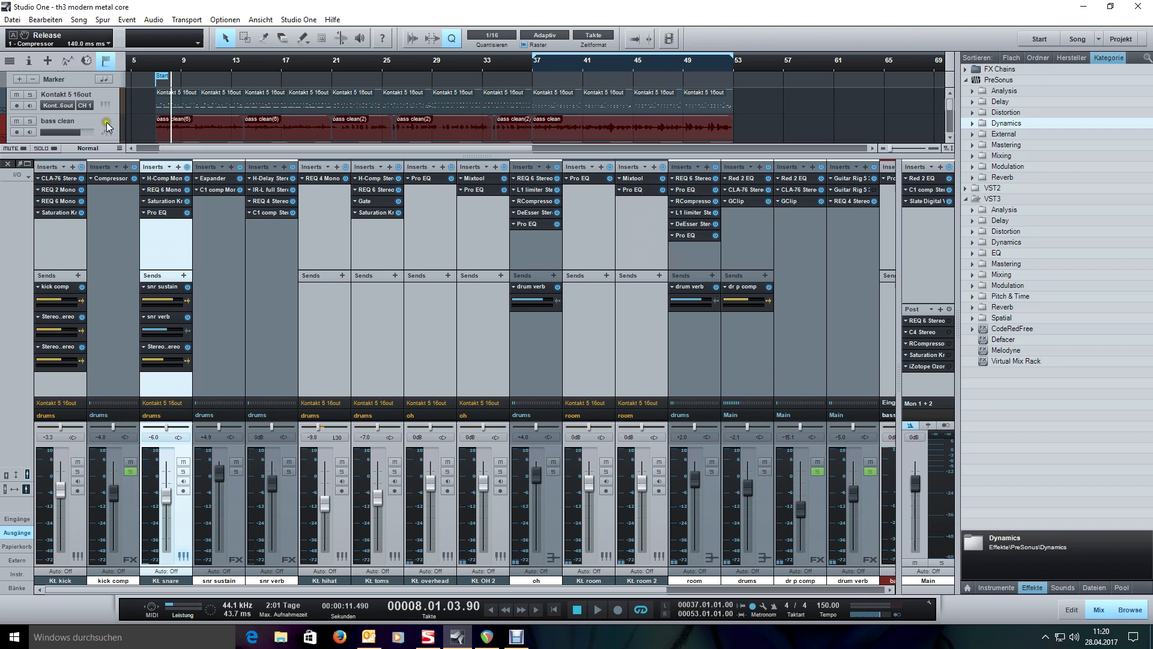
# Examine the snare channel's Transient Master and Tape Saturator in the Kontakt 5 16out drum kit, and close the instrument.
pyautogui.click(97, 102)
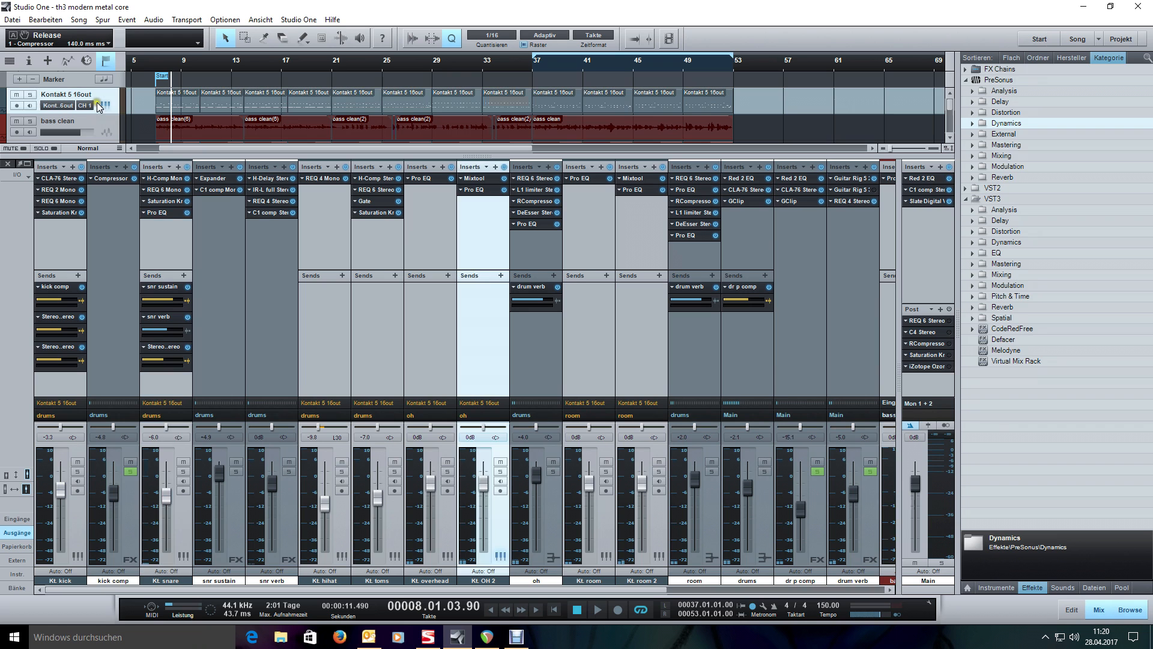
pyautogui.click(105, 104)
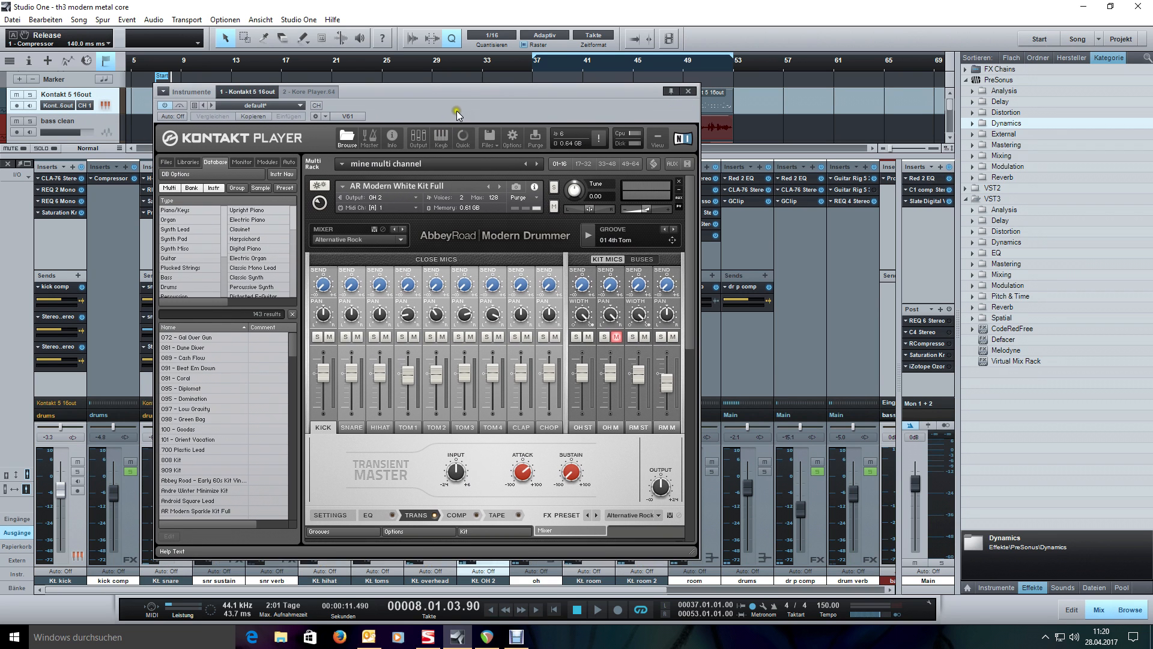
pyautogui.click(344, 424)
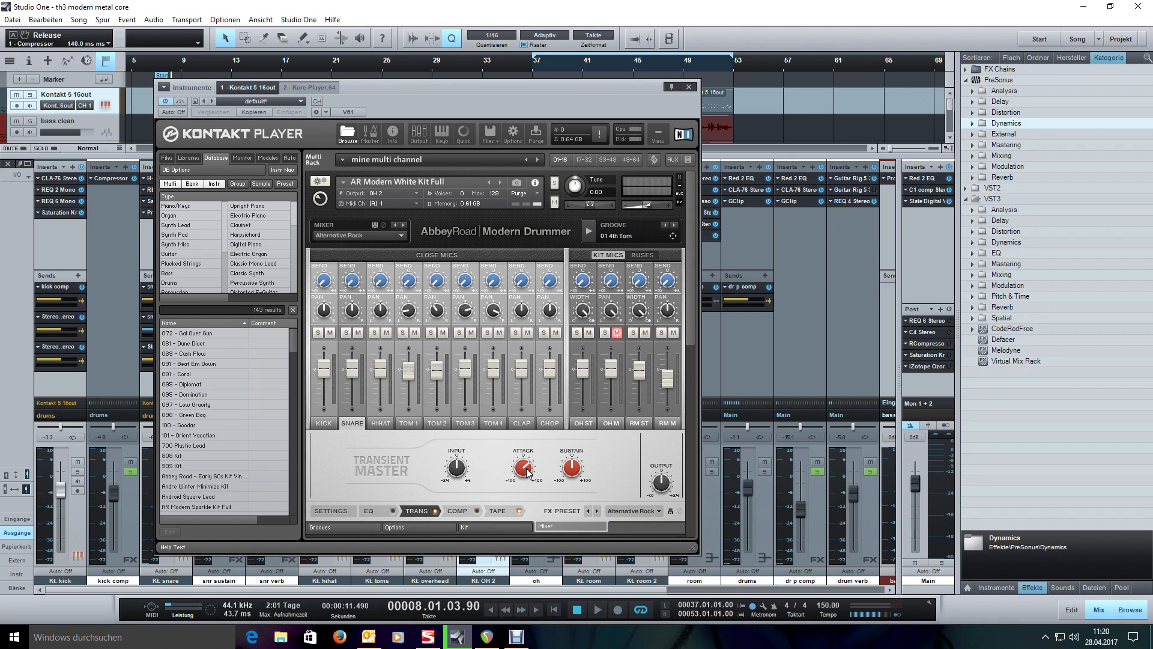
pyautogui.click(502, 511)
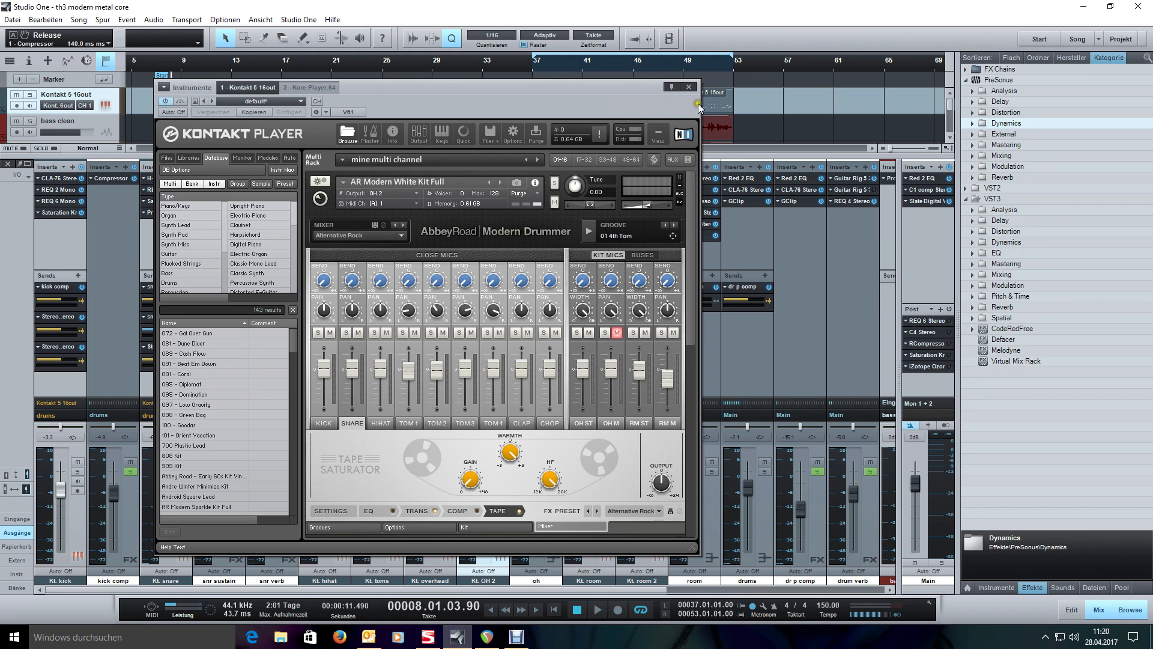
pyautogui.click(689, 88)
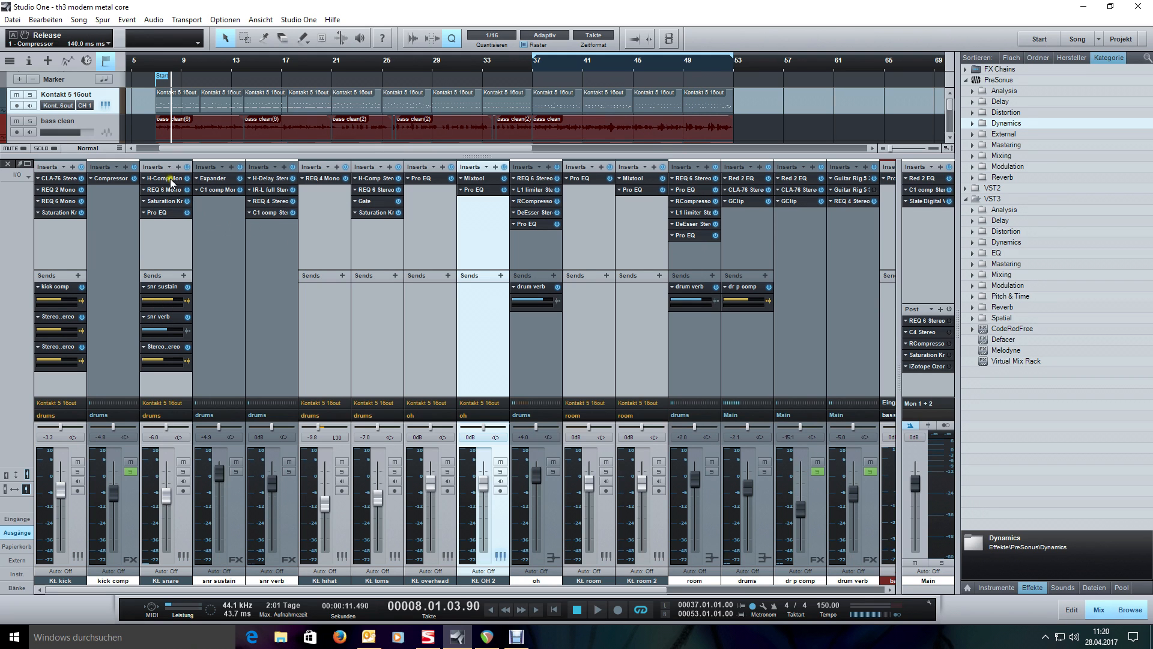
# Open H-Comp Mono on the Kt. snare channel and check its ratio, attack, release and punch settings.
pyautogui.click(170, 238)
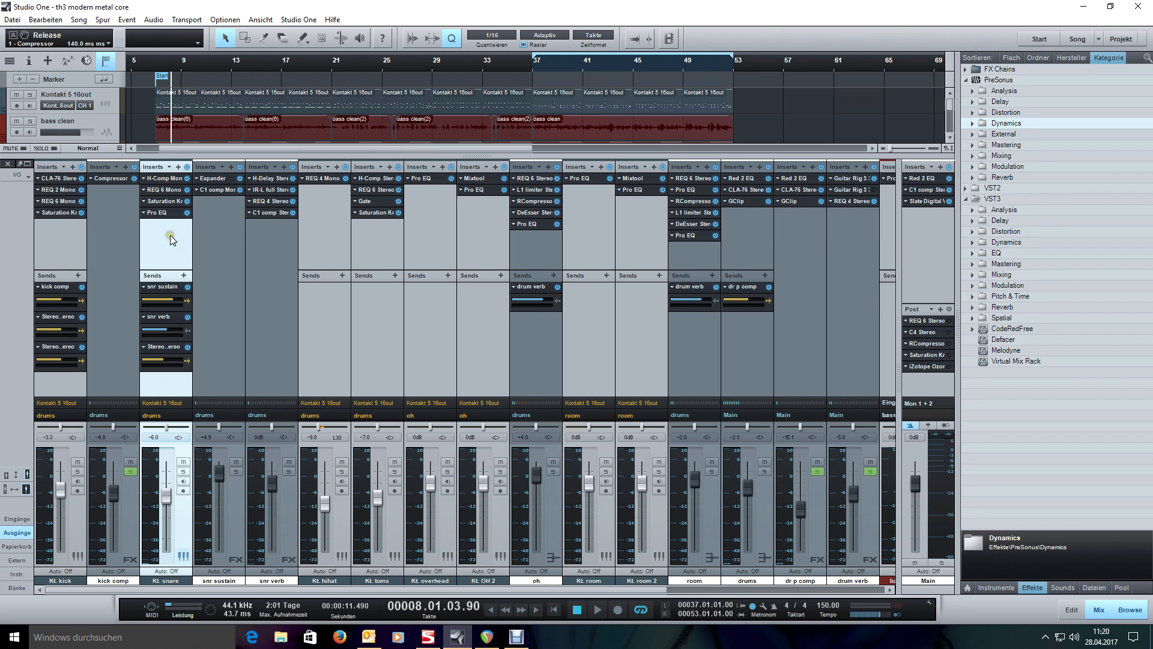
pyautogui.doubleClick(163, 178)
pyautogui.moveTo(430, 231); pyautogui.dragTo(574, 211)
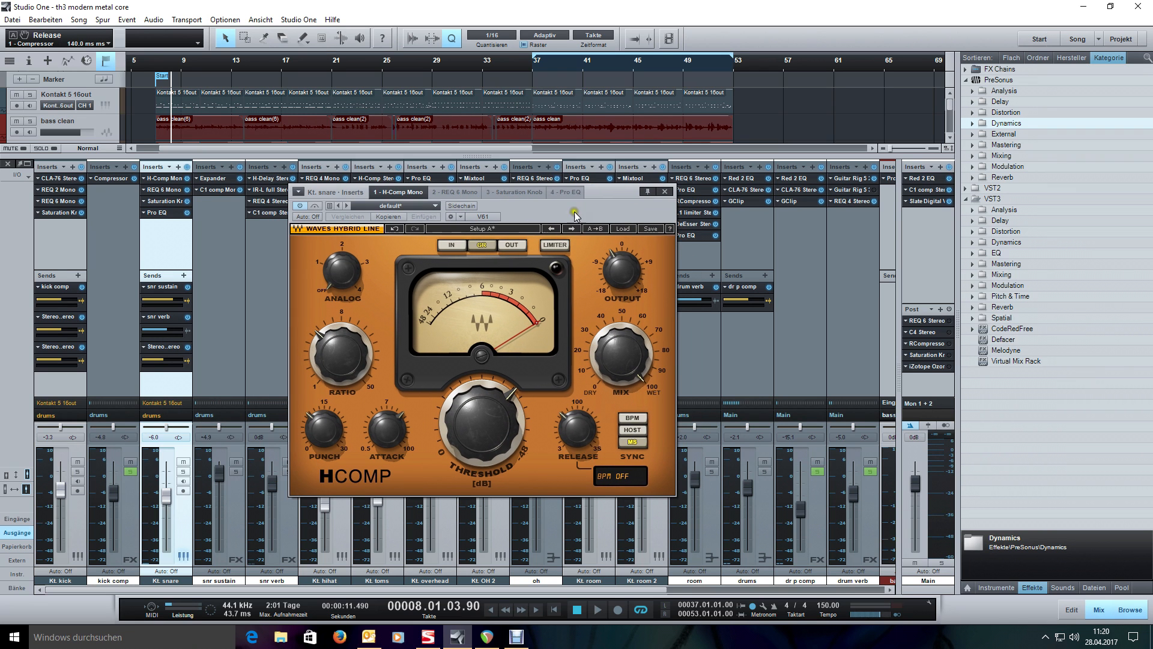
pyautogui.click(343, 352)
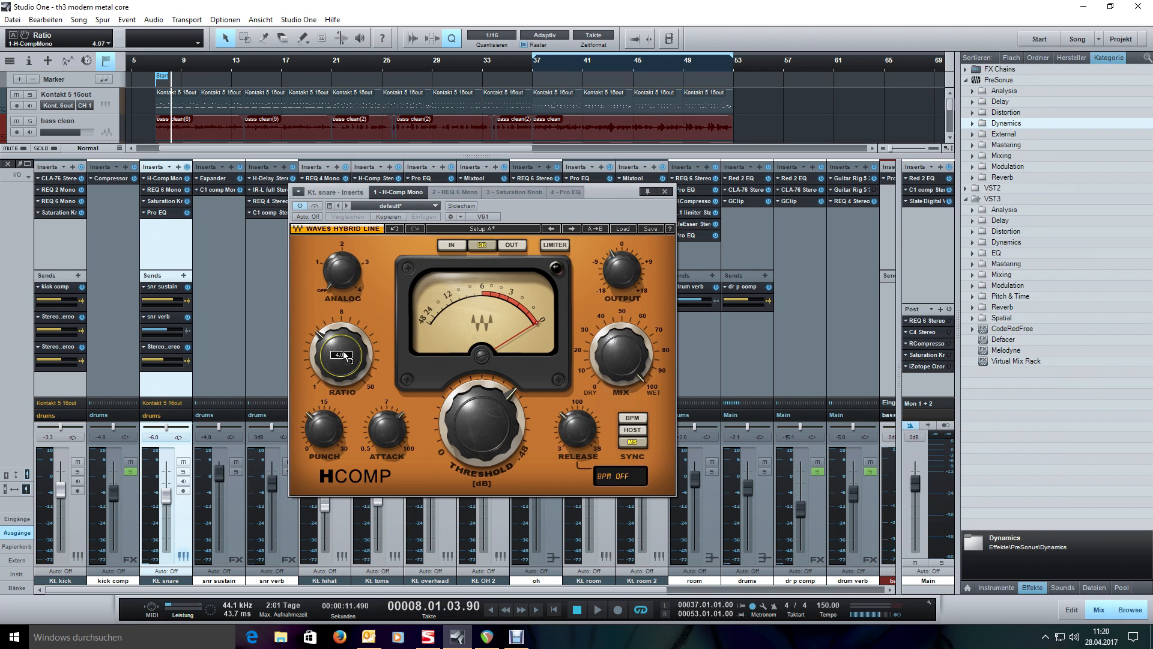
pyautogui.click(381, 434)
pyautogui.click(575, 434)
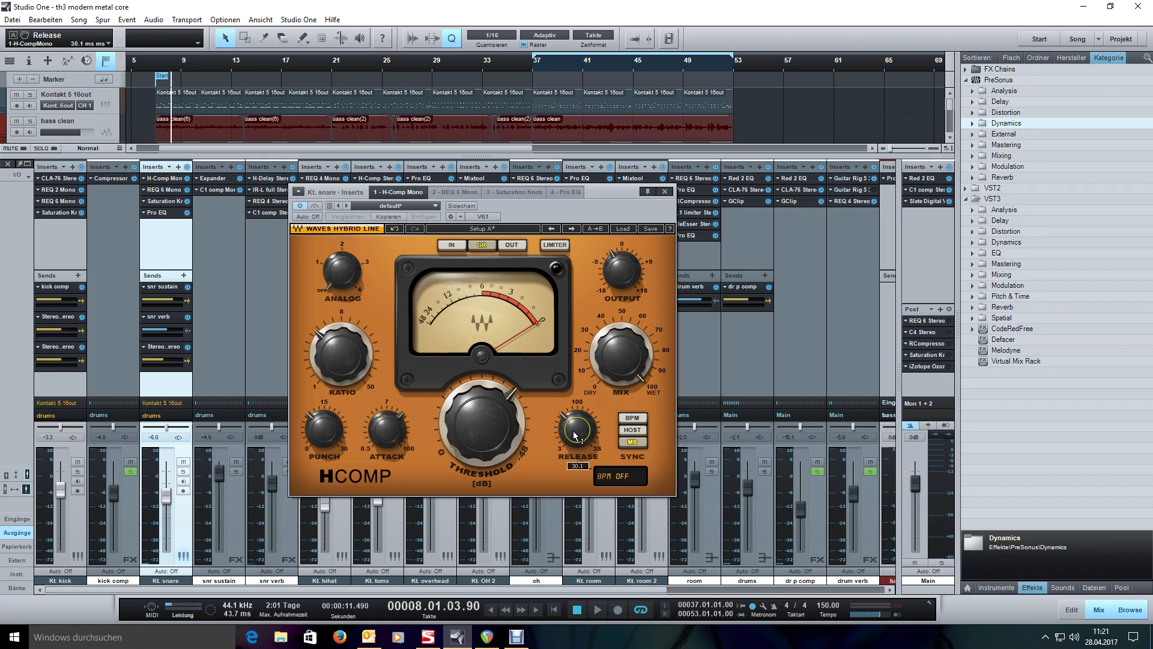
pyautogui.click(327, 432)
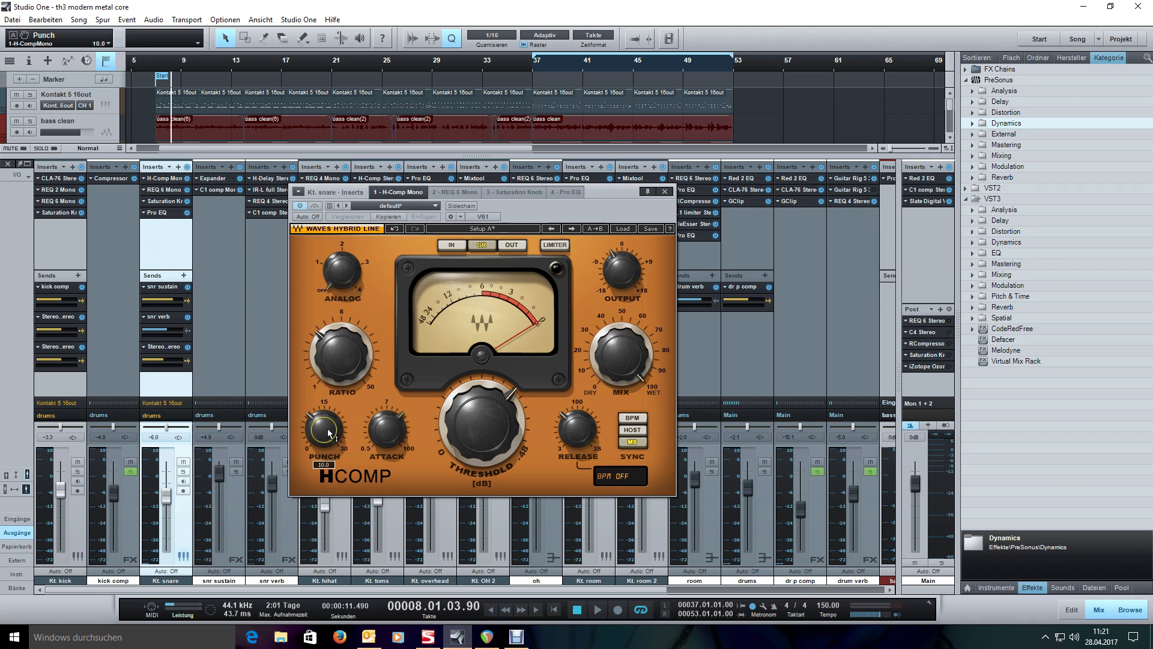
# Play the mix with H-Comp Mono on Kt. snare open to watch the gain reduction meter, and stop playback.
pyautogui.moveTo(329, 429)
pyautogui.press('space')
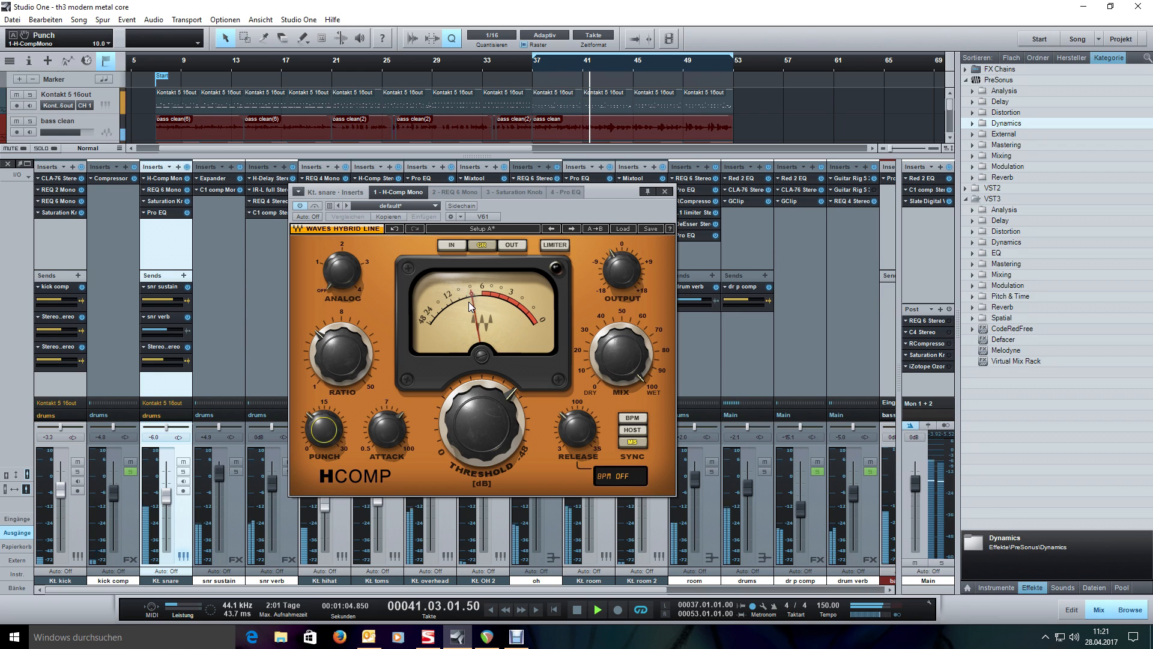
pyautogui.press('space')
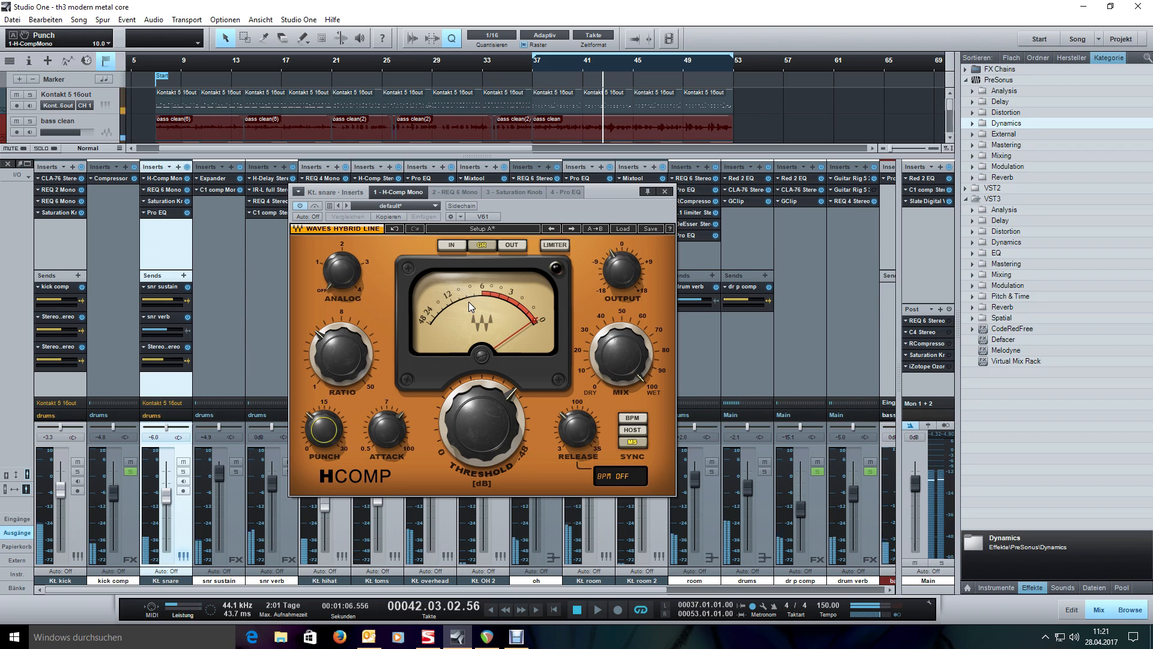
# Examine the EQ bands in REQ 6 Mono on Kt. snare and open the channel's Saturation Knob to check its settings.
pyautogui.click(166, 191)
pyautogui.moveTo(549, 215); pyautogui.dragTo(535, 217)
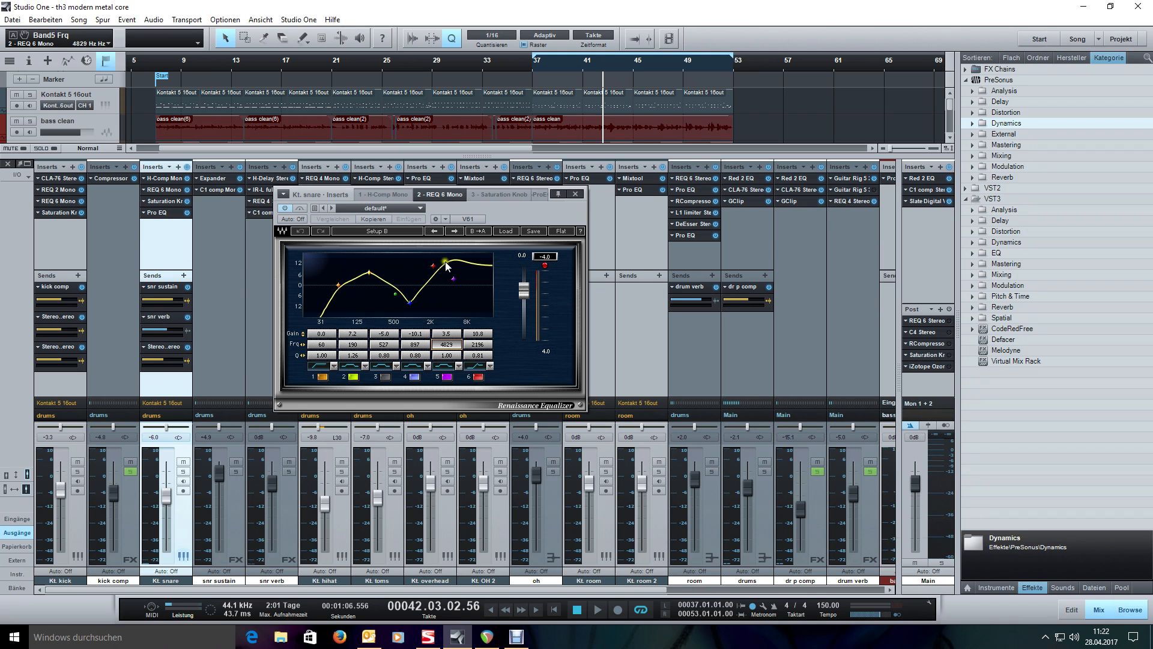
pyautogui.click(164, 200)
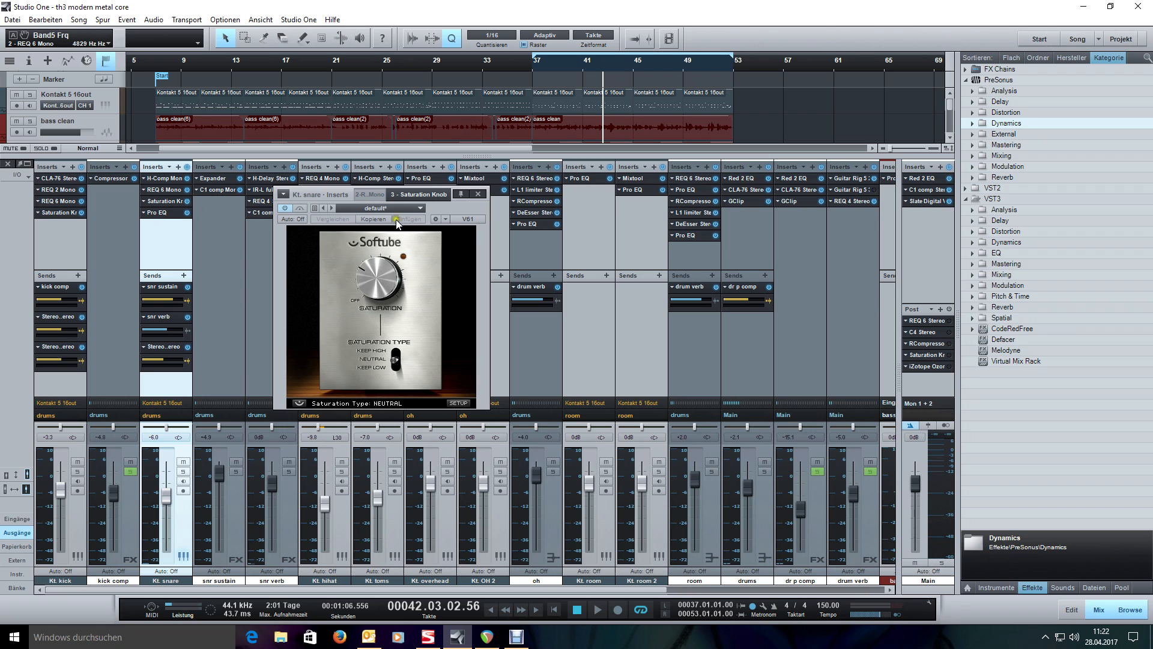
pyautogui.moveTo(446, 204); pyautogui.dragTo(461, 204)
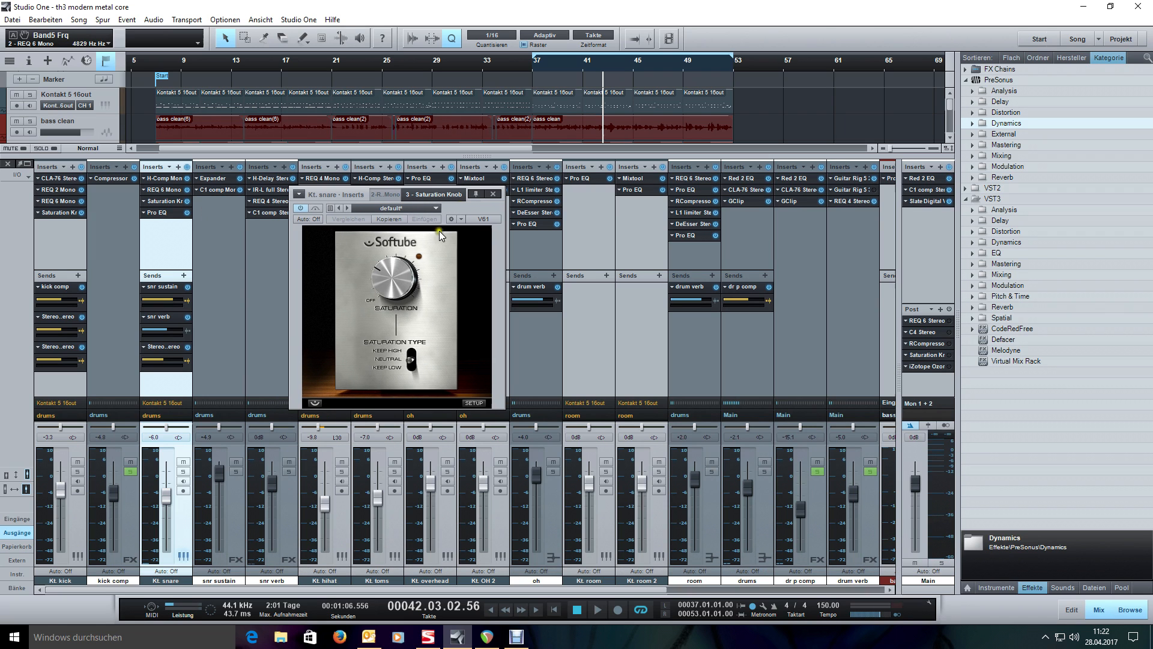
# Check the saturation amount in Saturation Knob on Kt. snare, play the mix briefly and stop playback.
pyautogui.click(389, 280)
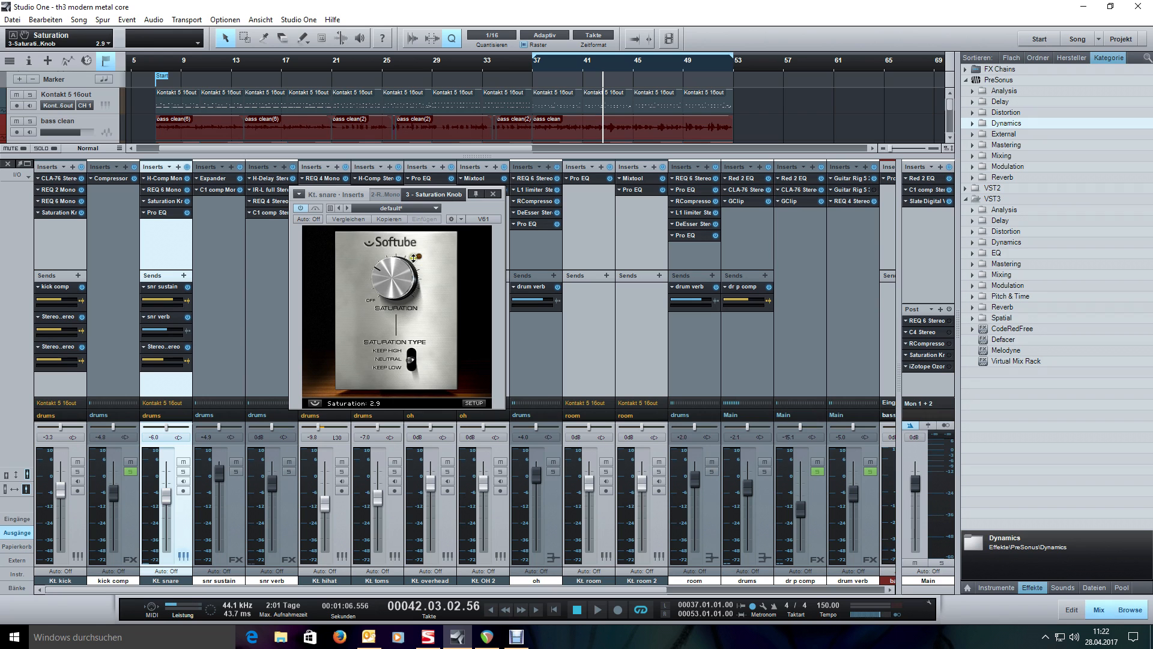
pyautogui.press('space')
pyautogui.press('space')
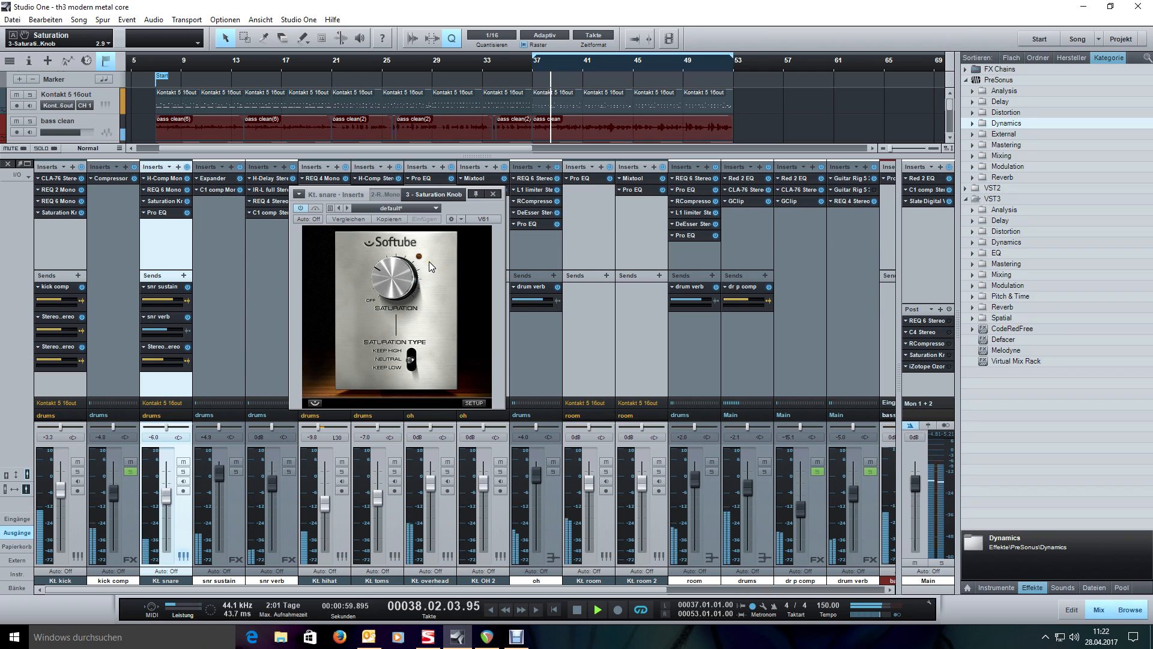
pyautogui.press('space')
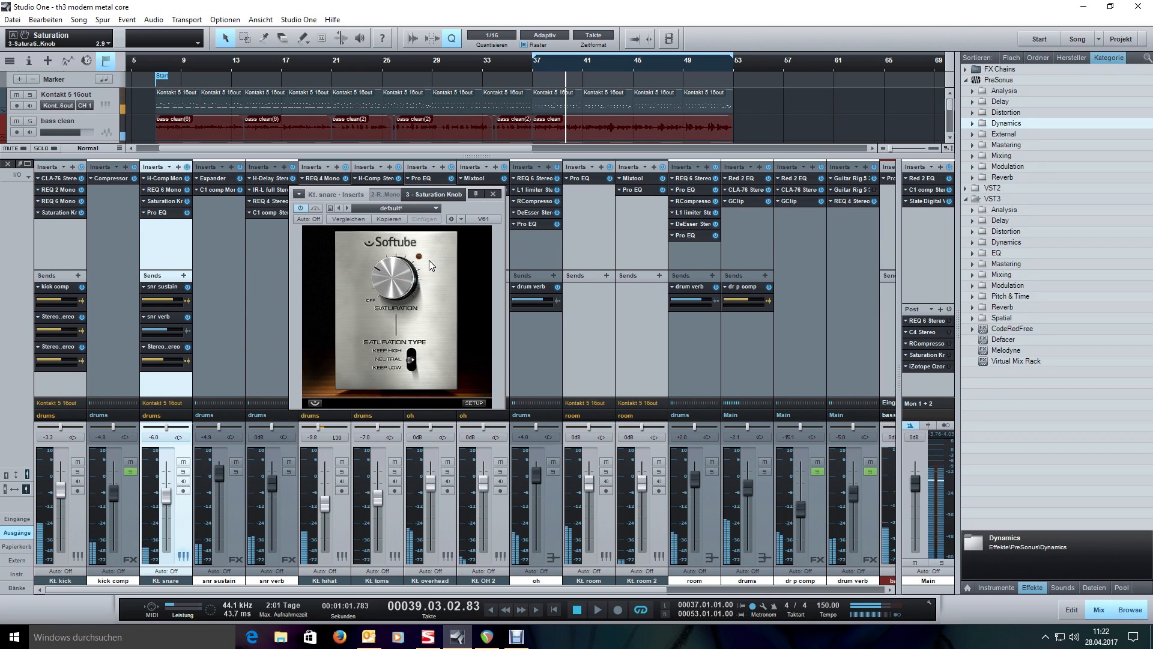
# Open Pro EQ on Kt. snare, examine its two narrow low-mid cuts, and close the plug-in.
pyautogui.doubleClick(168, 213)
pyautogui.moveTo(556, 220); pyautogui.dragTo(556, 204)
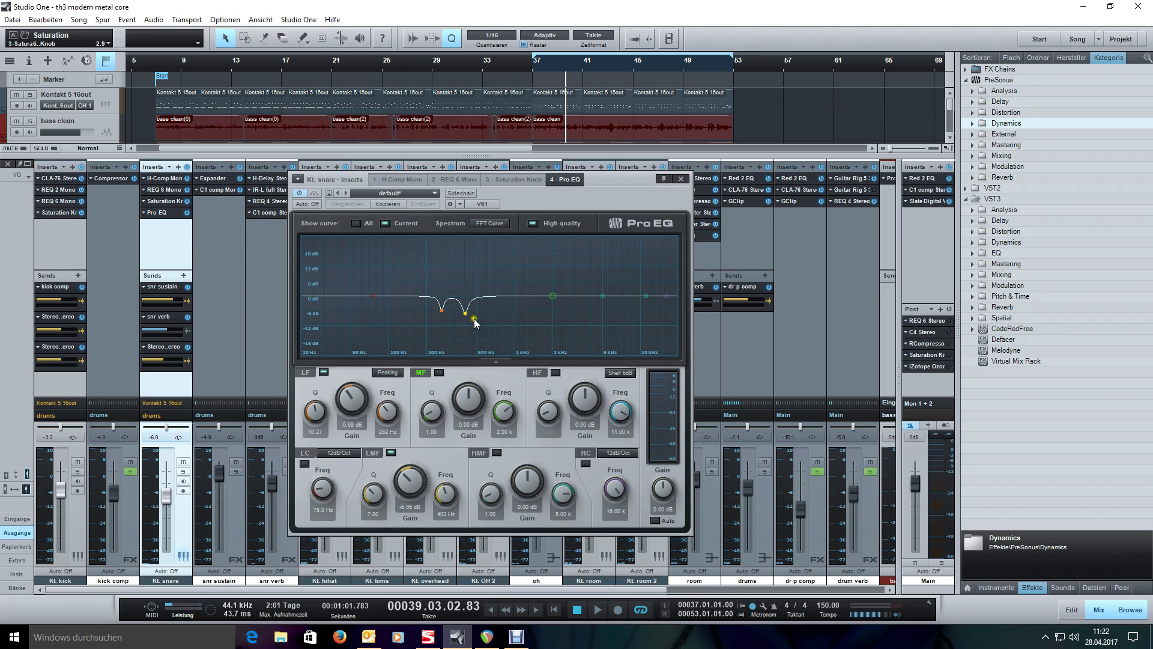
pyautogui.click(680, 179)
# Open C1 comp Mono on the snr sustain channel to view its settings, and return the playhead to bar 37.
pyautogui.click(204, 367)
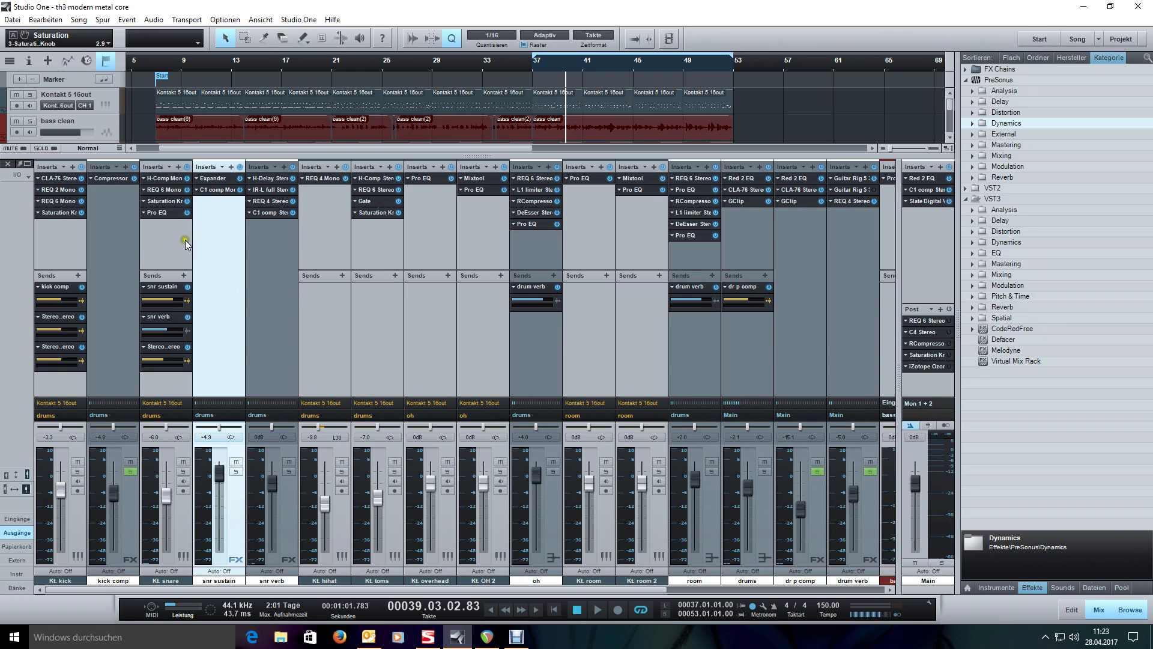
pyautogui.click(217, 190)
pyautogui.moveTo(799, 292); pyautogui.dragTo(568, 266)
pyautogui.press('KP_0')
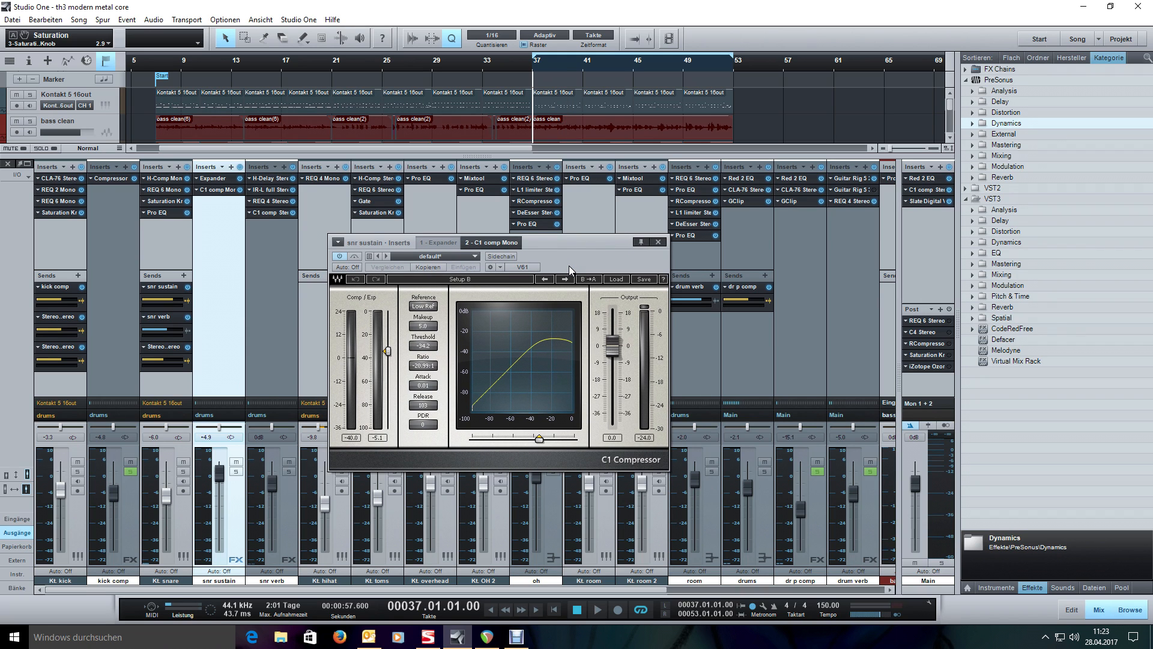
pyautogui.moveTo(517, 261); pyautogui.dragTo(554, 246)
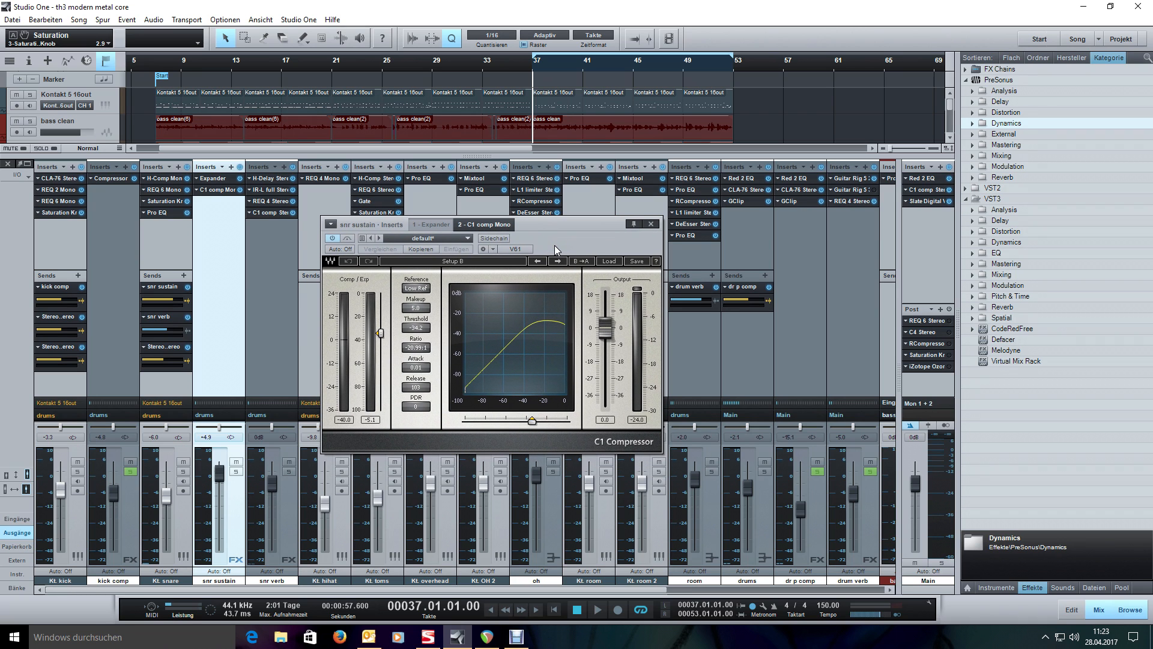
# Solo the snr sustain channel, play the section with C1 comp Mono open, and stop playback.
pyautogui.click(236, 472)
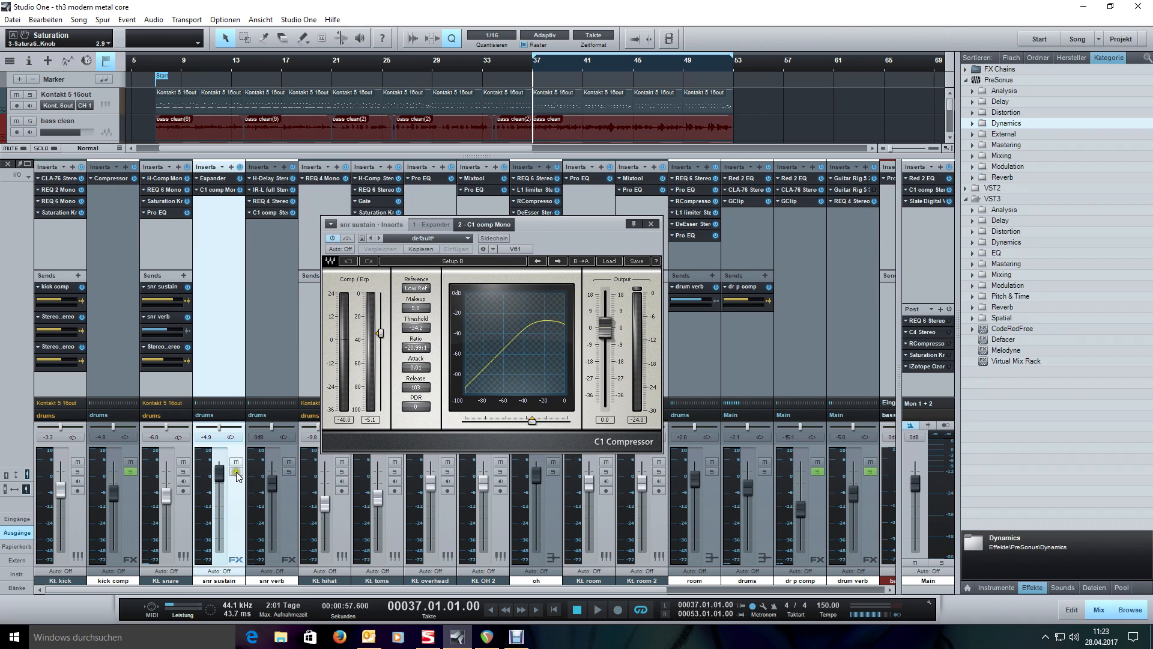
pyautogui.click(573, 261)
pyautogui.press('space')
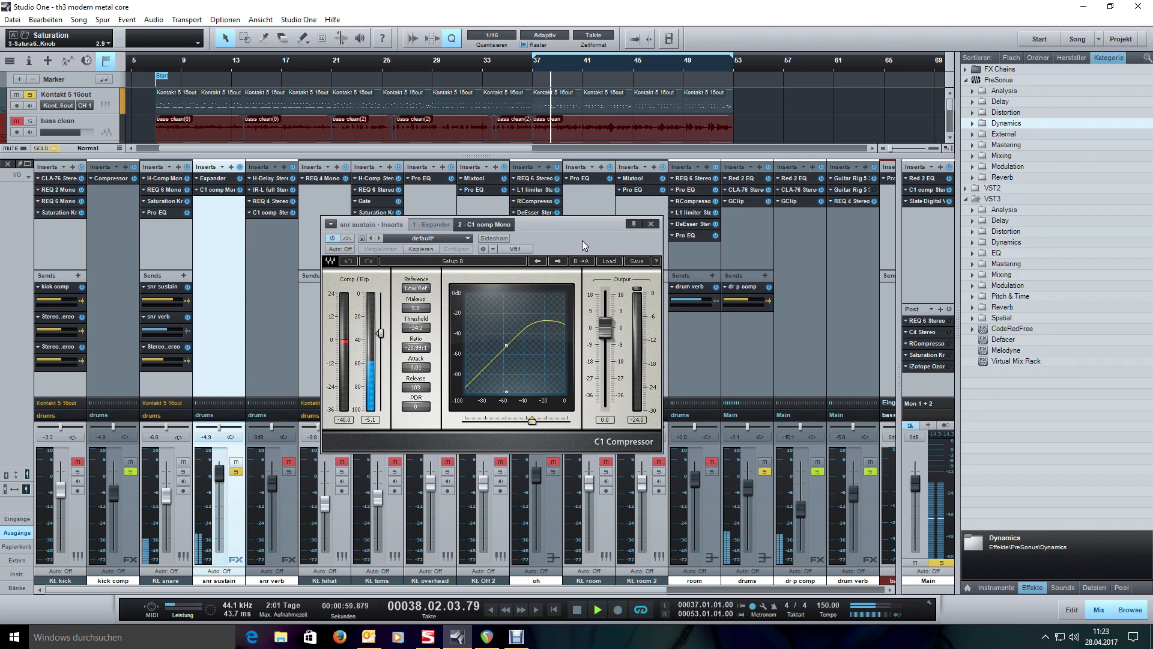
pyautogui.press('space')
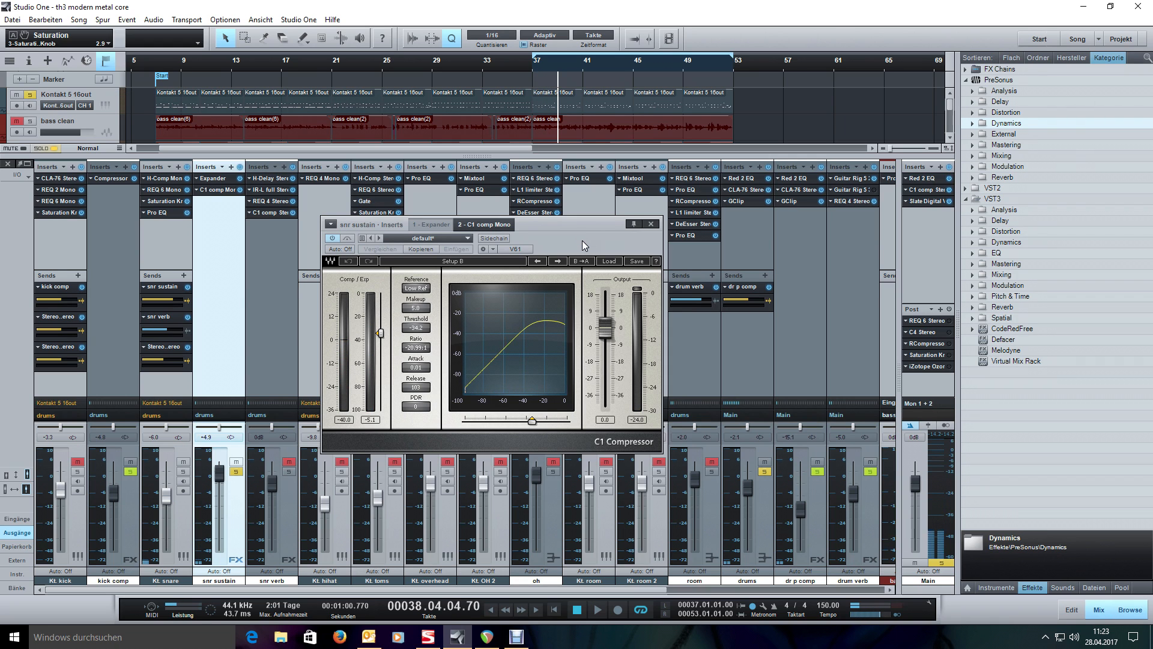
# Examine the Expander's threshold, range, ratio and release on snr sustain, and check C1 comp Mono's attack and release.
pyautogui.click(433, 225)
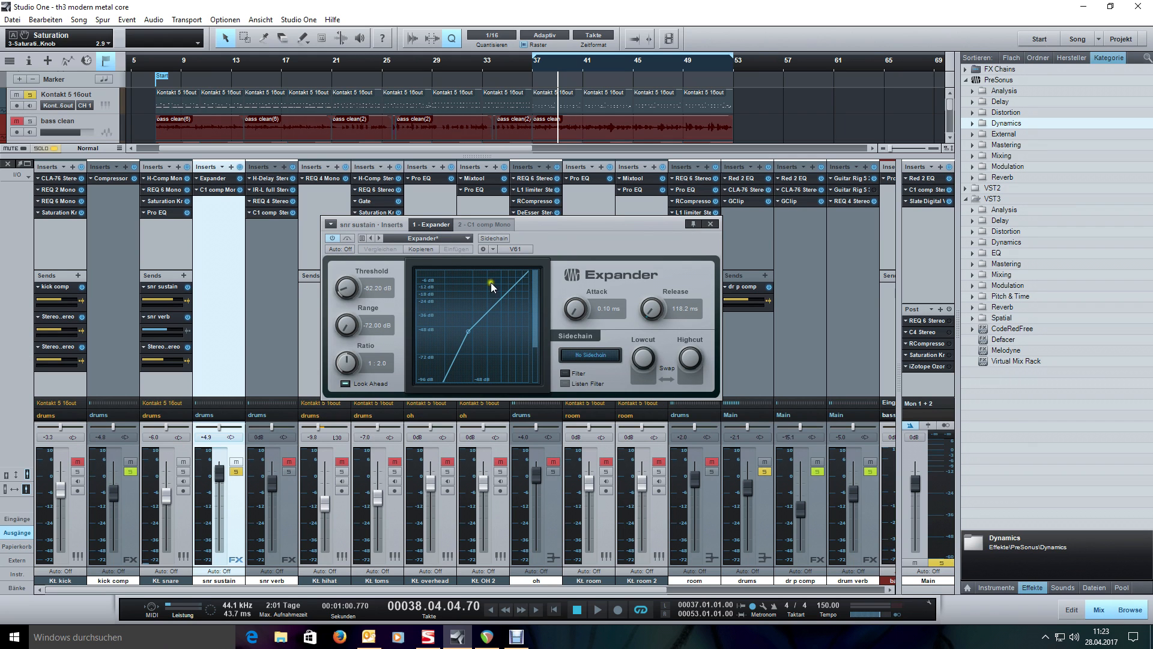
pyautogui.moveTo(572, 228); pyautogui.dragTo(573, 223)
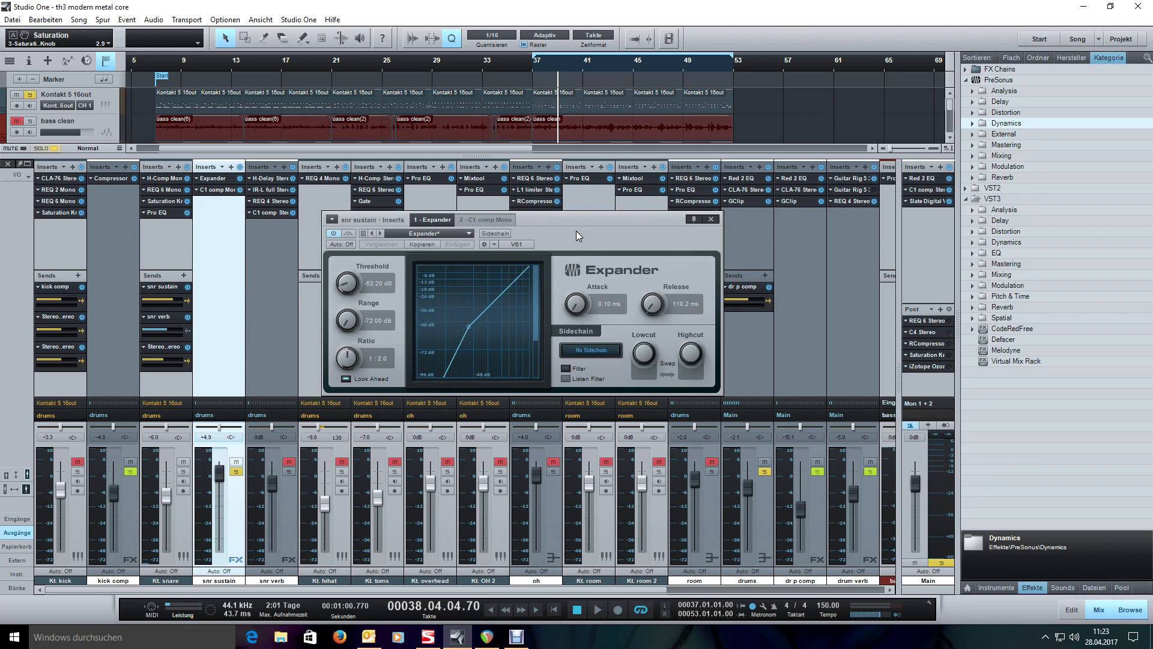
pyautogui.click(488, 219)
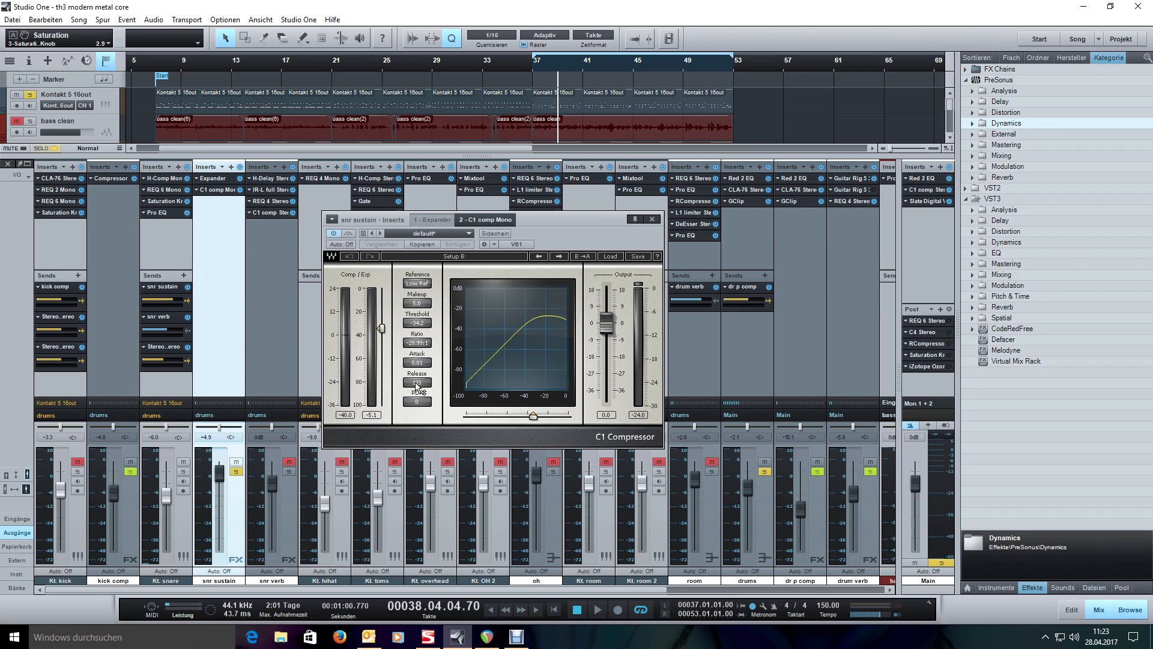
# Unsolo snr sustain, compare the mix from bar 37 with the channel muted and unmuted, and return the playhead to bar 37.
pyautogui.press('KP_0')
pyautogui.click(236, 471)
pyautogui.click(236, 461)
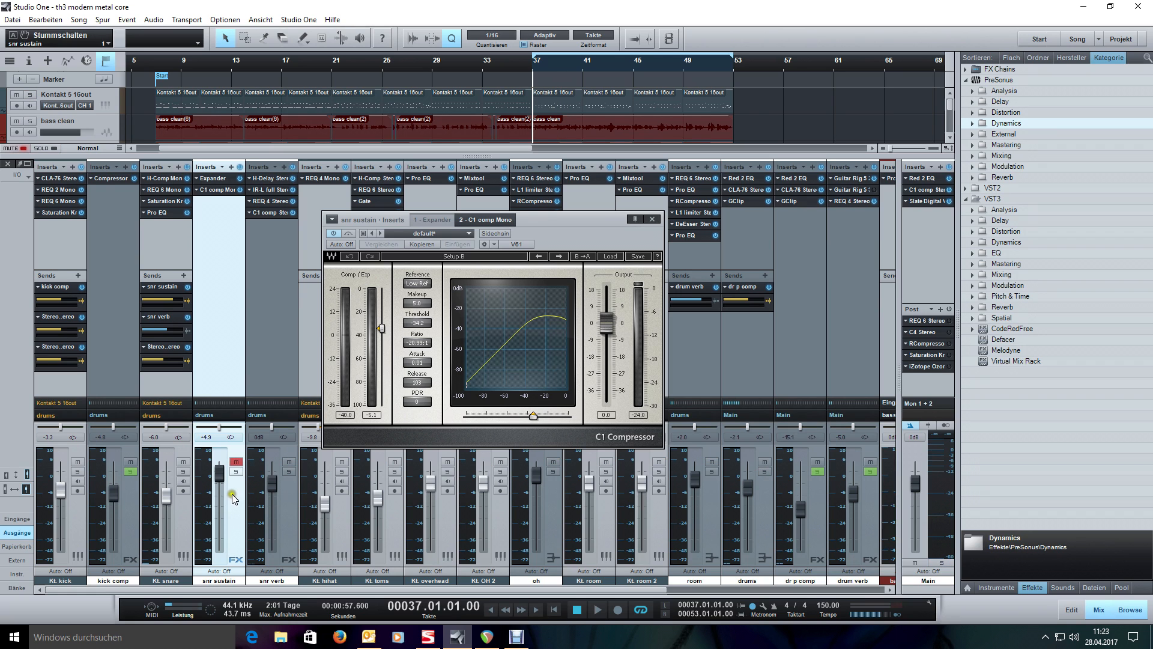
pyautogui.press('space')
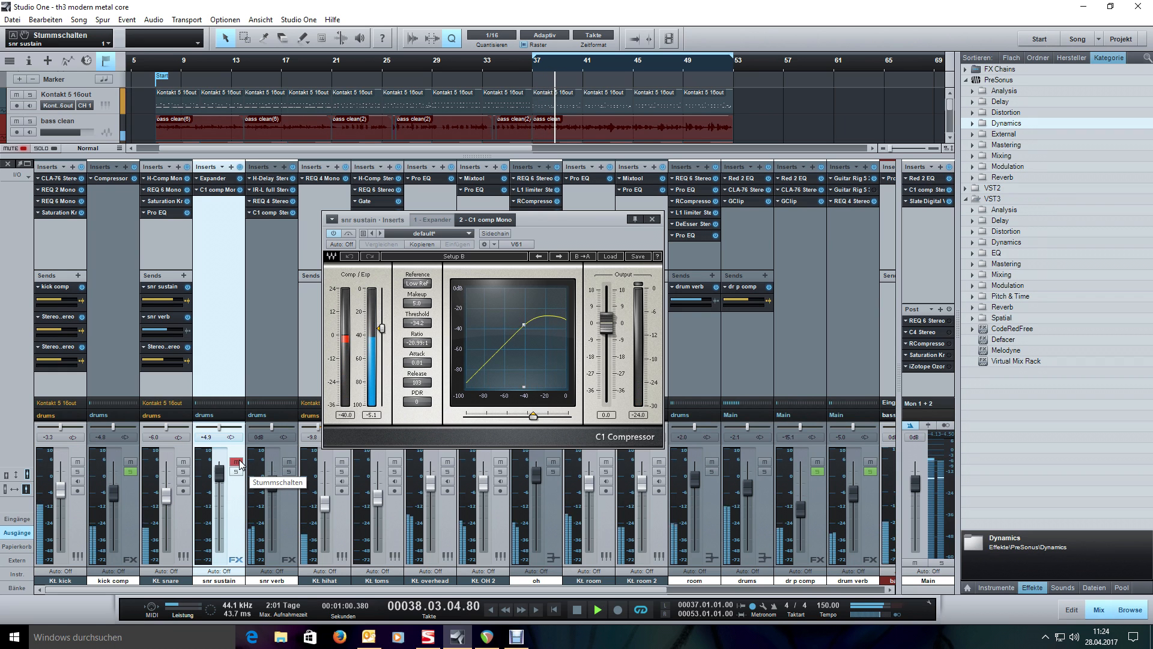
pyautogui.click(237, 462)
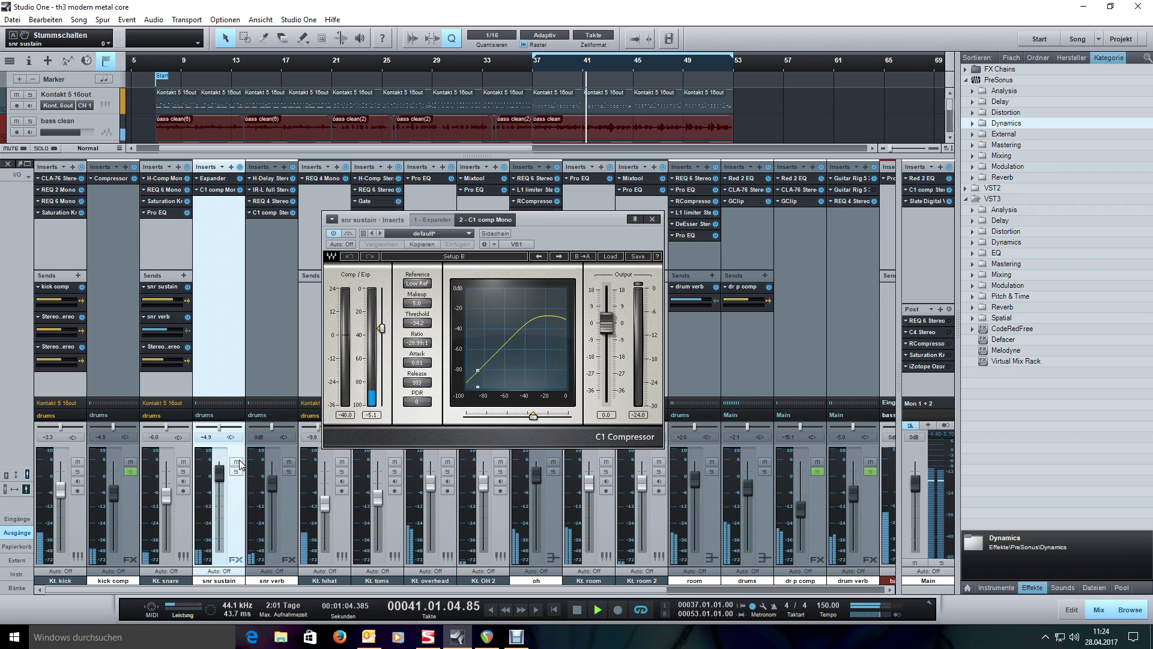
pyautogui.click(237, 462)
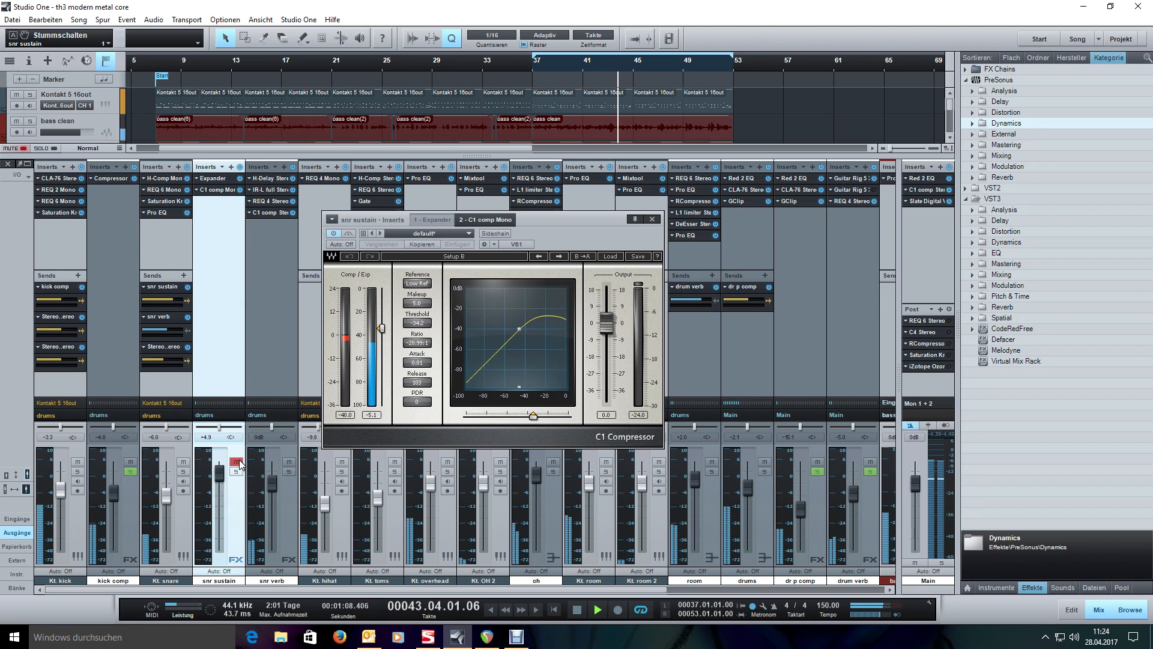
pyautogui.click(237, 462)
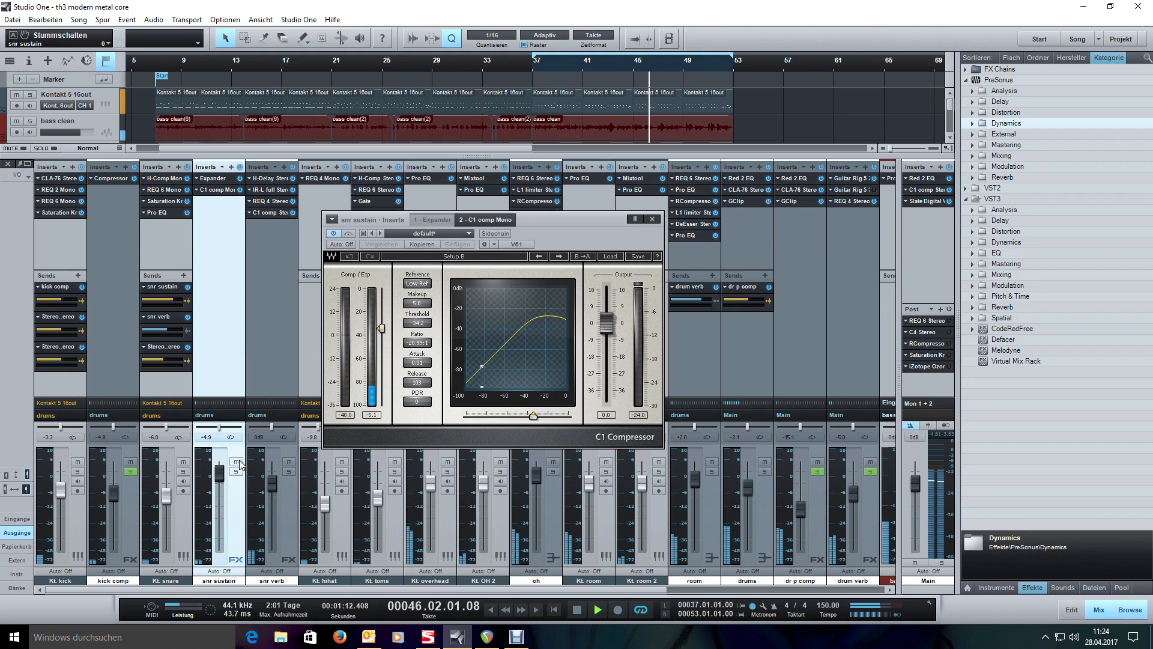
pyautogui.press('space')
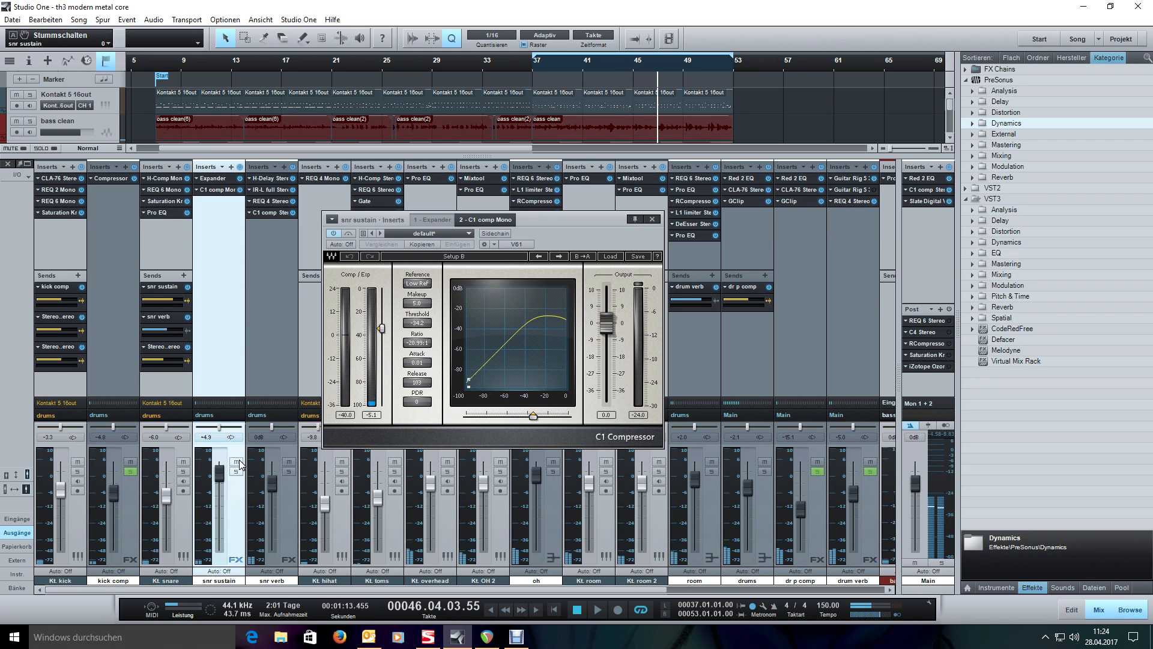
pyautogui.press('KP_0')
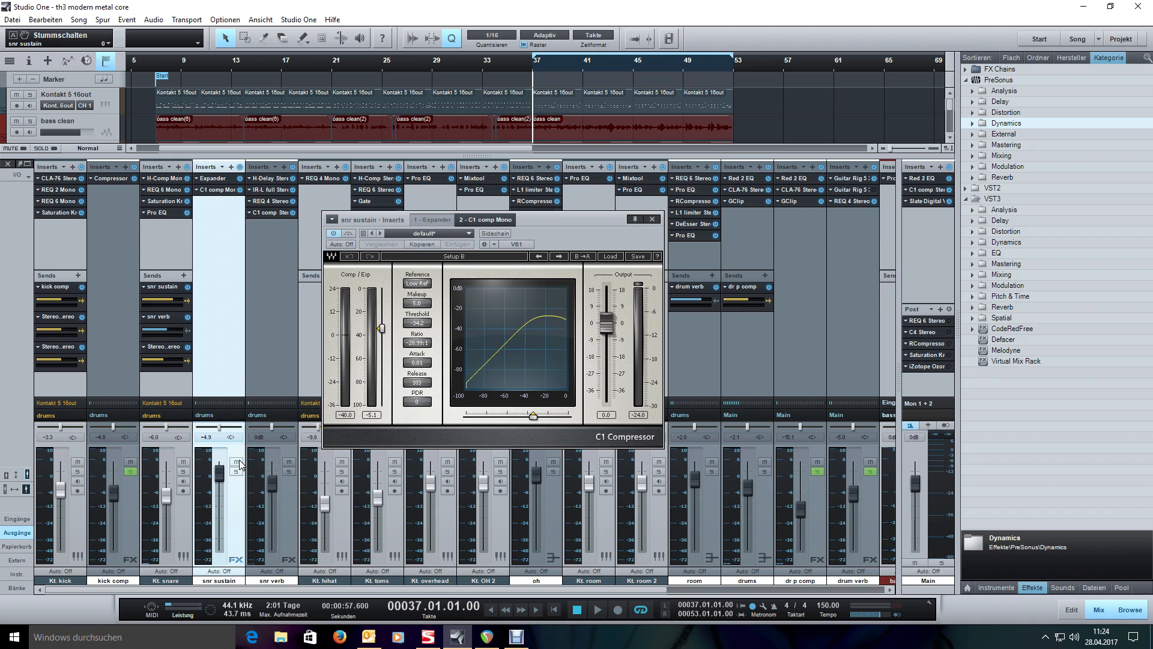
# Open IR-L full Stereo on the snr verb channel and examine its plate reverb, dry/wet and predelay settings.
pyautogui.click(190, 504)
pyautogui.click(286, 513)
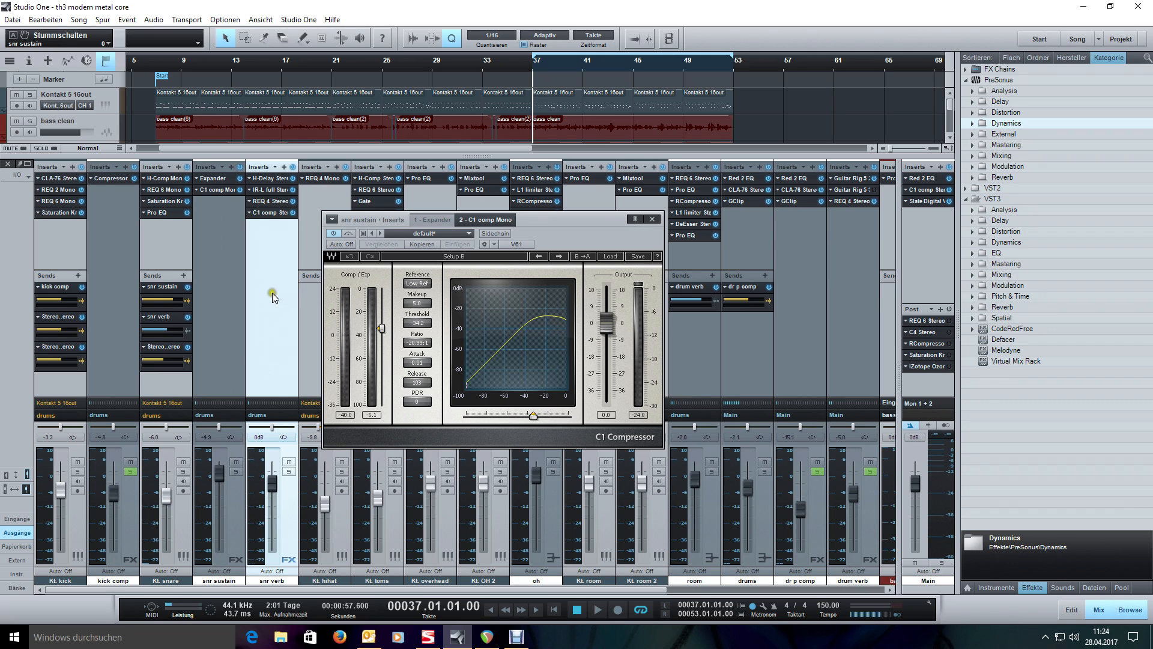
pyautogui.click(272, 191)
pyautogui.moveTo(550, 233); pyautogui.dragTo(560, 222)
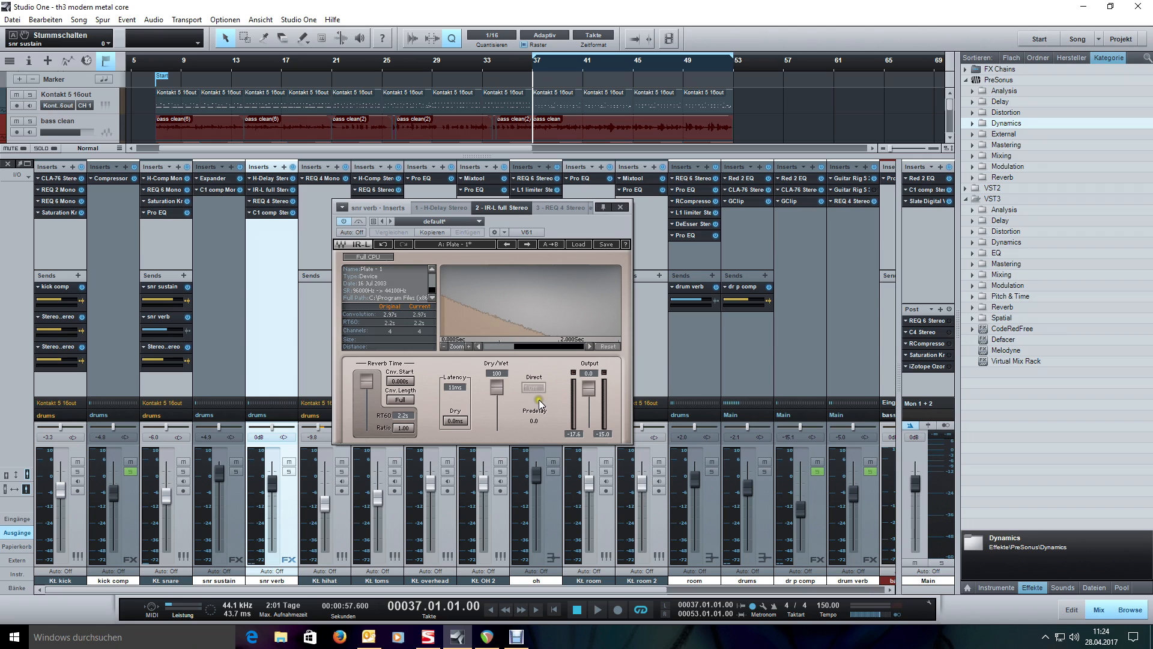
pyautogui.moveTo(568, 222); pyautogui.dragTo(557, 216)
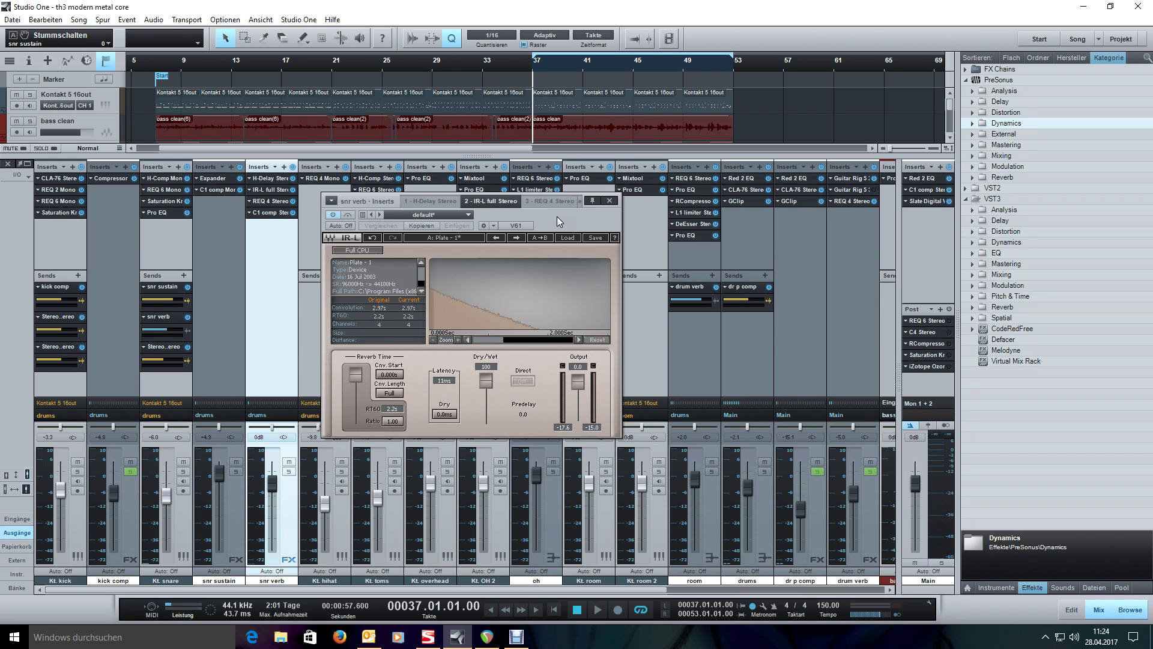
pyautogui.moveTo(556, 216); pyautogui.dragTo(580, 211)
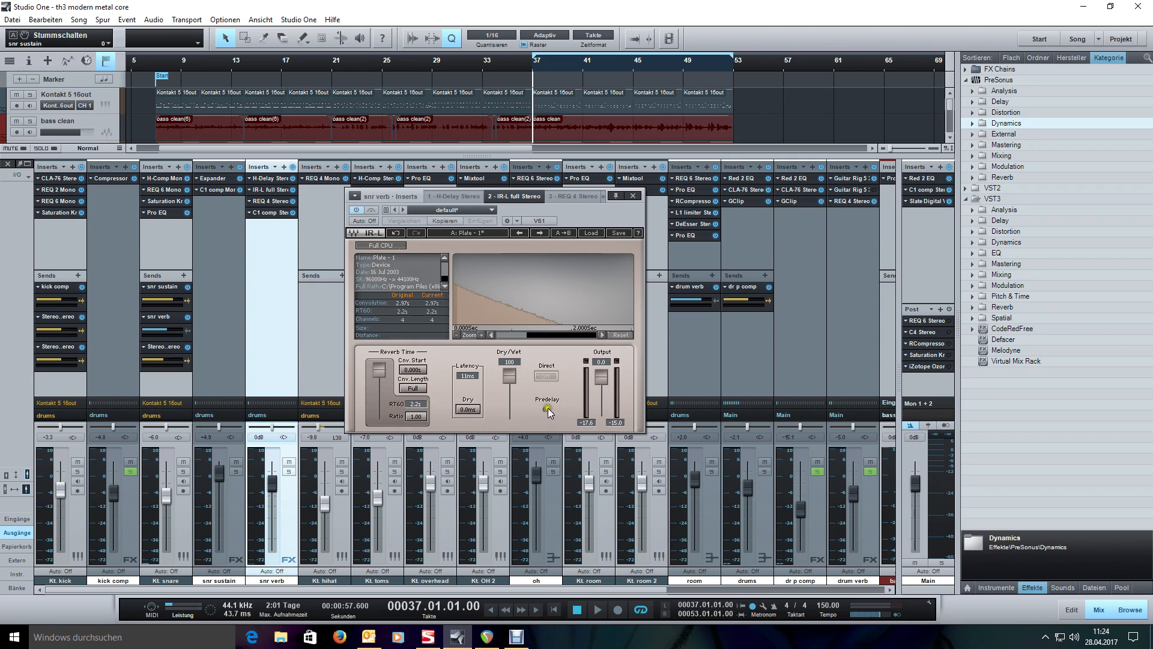
# Open H-Delay Stereo on snr verb and check its delay time, feedback and dry/wet settings.
pyautogui.click(273, 181)
pyautogui.moveTo(647, 218); pyautogui.dragTo(607, 198)
pyautogui.click(609, 258)
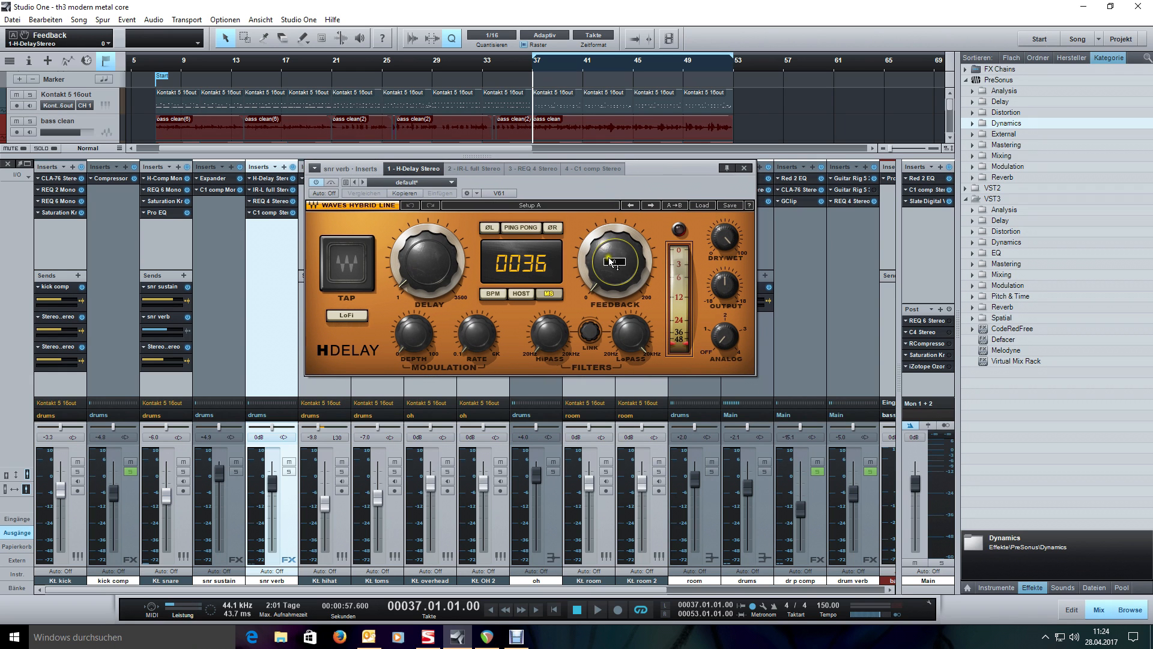
pyautogui.moveTo(721, 237); pyautogui.dragTo(721, 226)
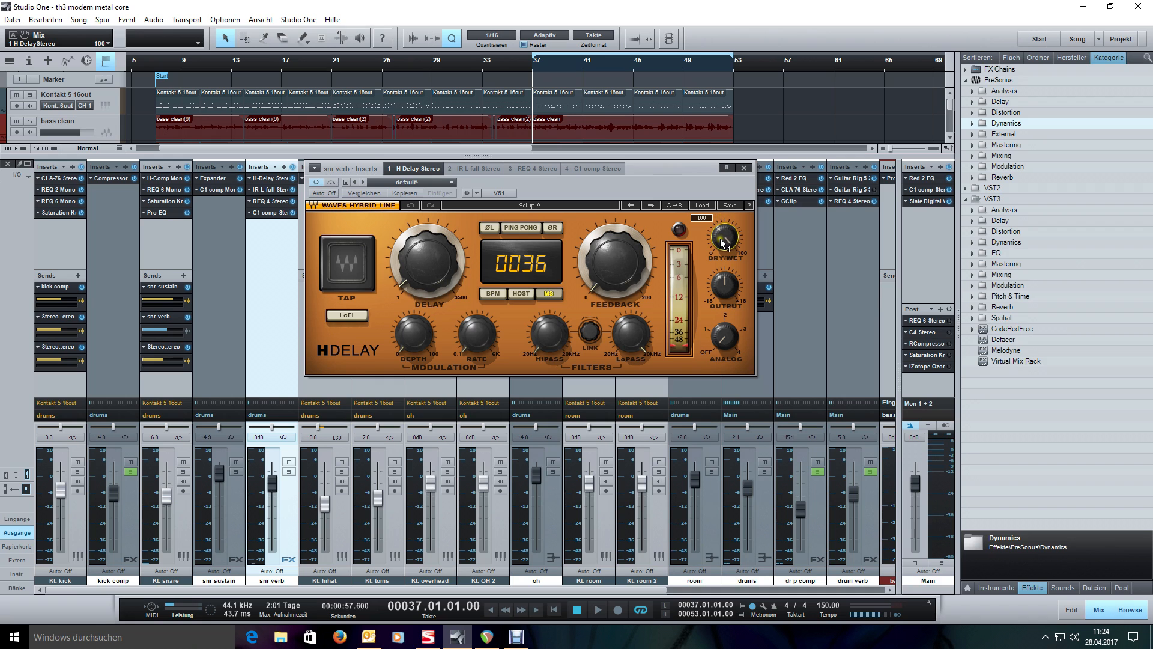
# Open REQ 4 Stereo on snr verb and examine its low cut and EQ bands.
pyautogui.click(286, 317)
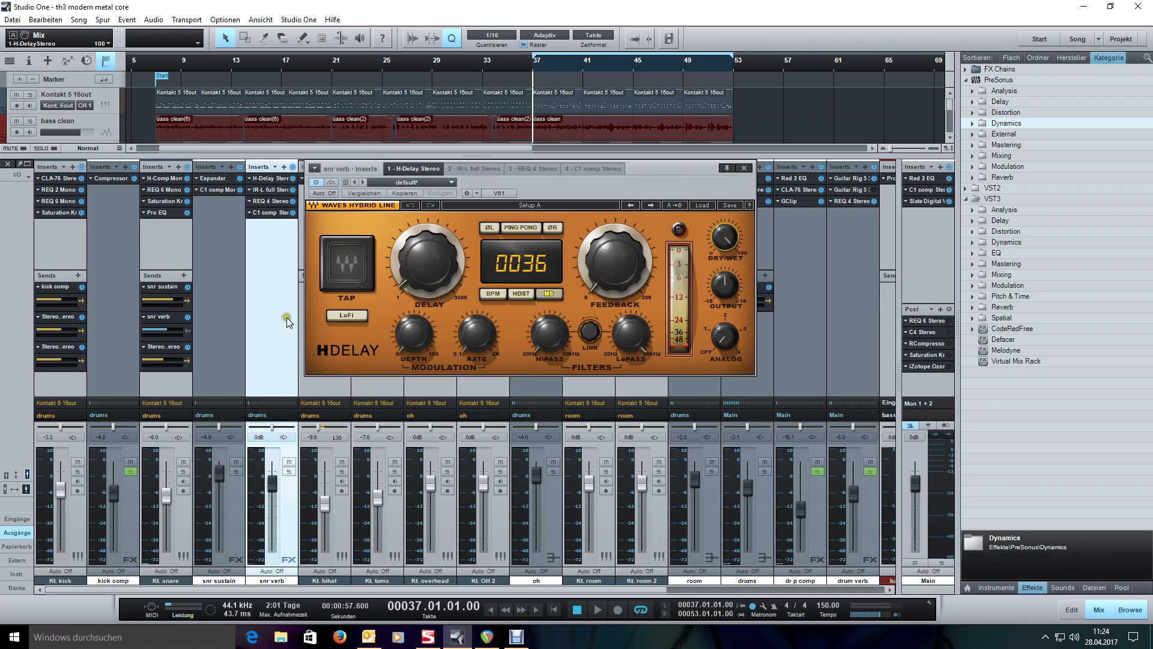
pyautogui.click(594, 196)
pyautogui.click(271, 201)
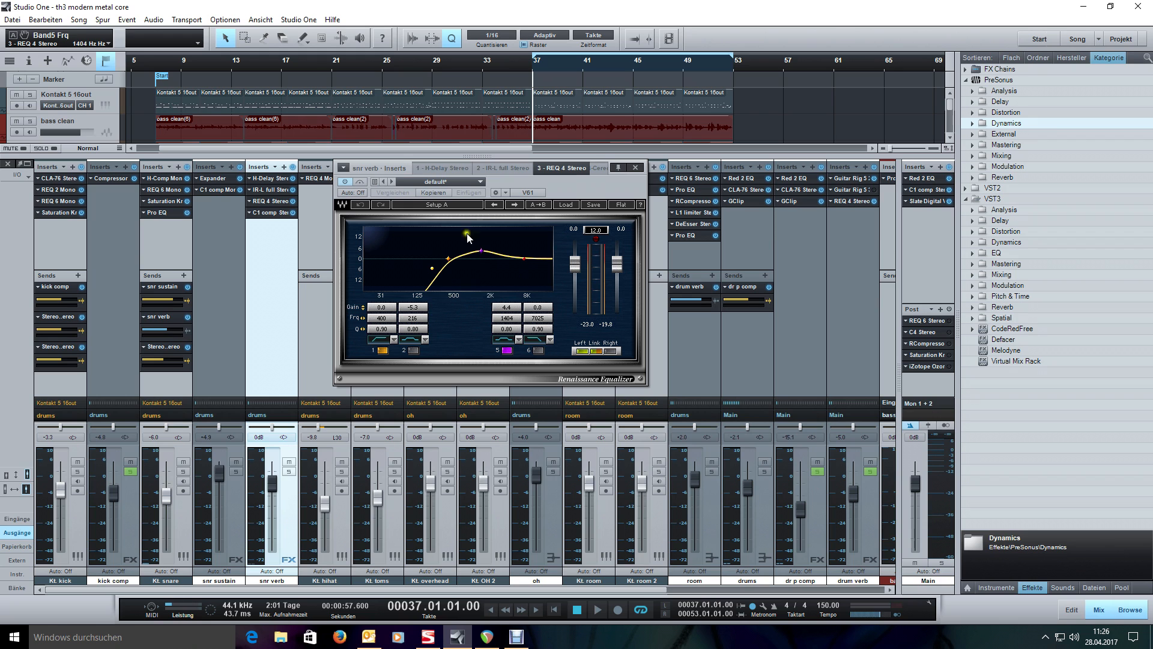
# Open C1 comp Stereo on snr verb and check its ratio, attack and release settings.
pyautogui.doubleClick(270, 213)
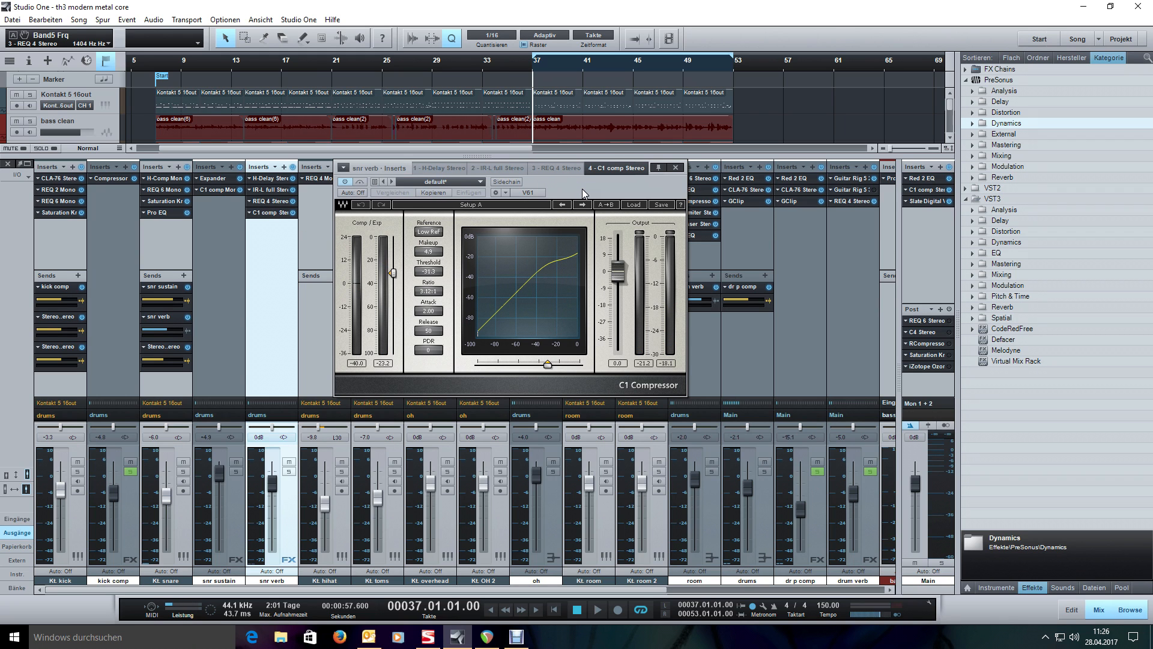
pyautogui.moveTo(581, 189); pyautogui.dragTo(594, 198)
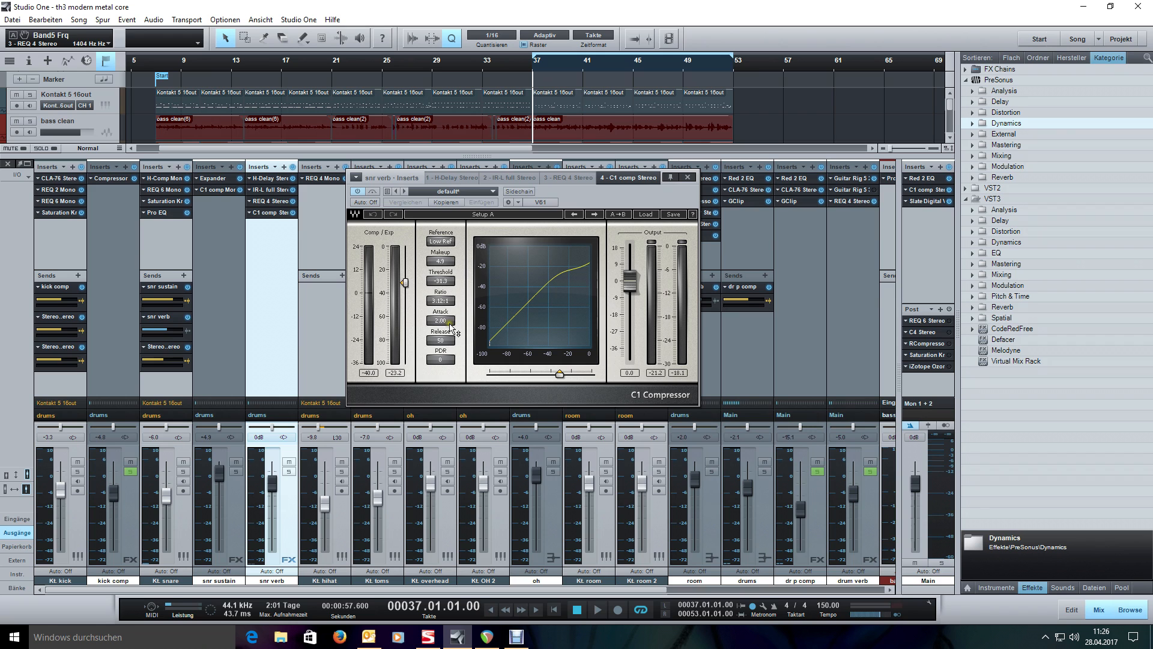
pyautogui.click(443, 303)
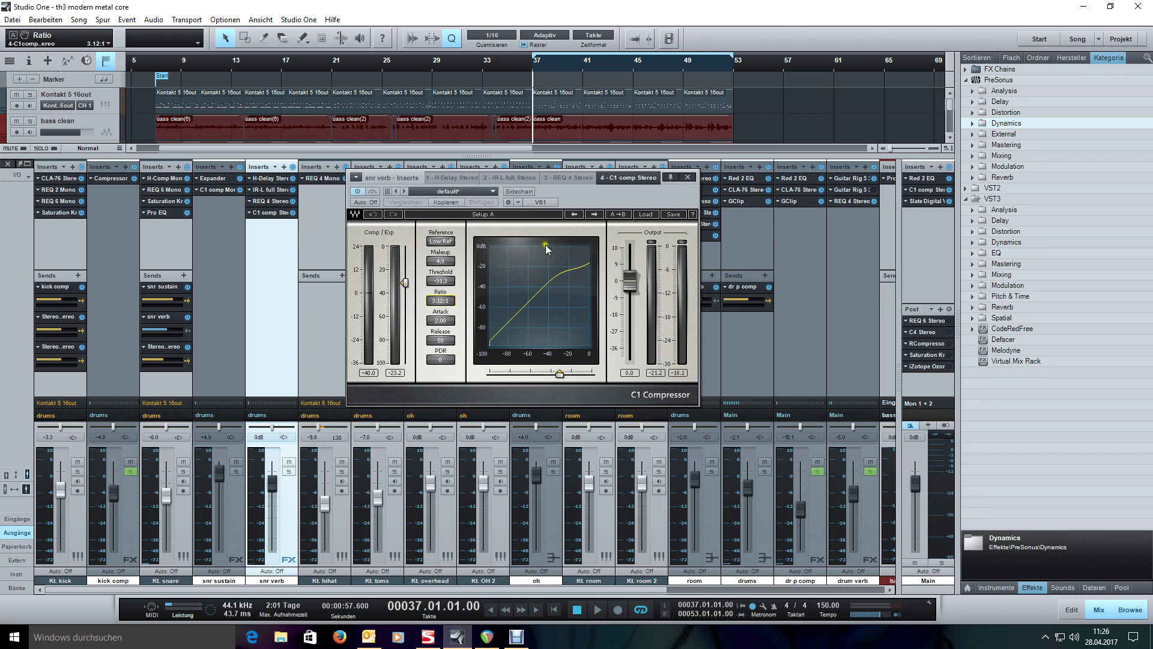
pyautogui.moveTo(609, 207); pyautogui.dragTo(612, 212)
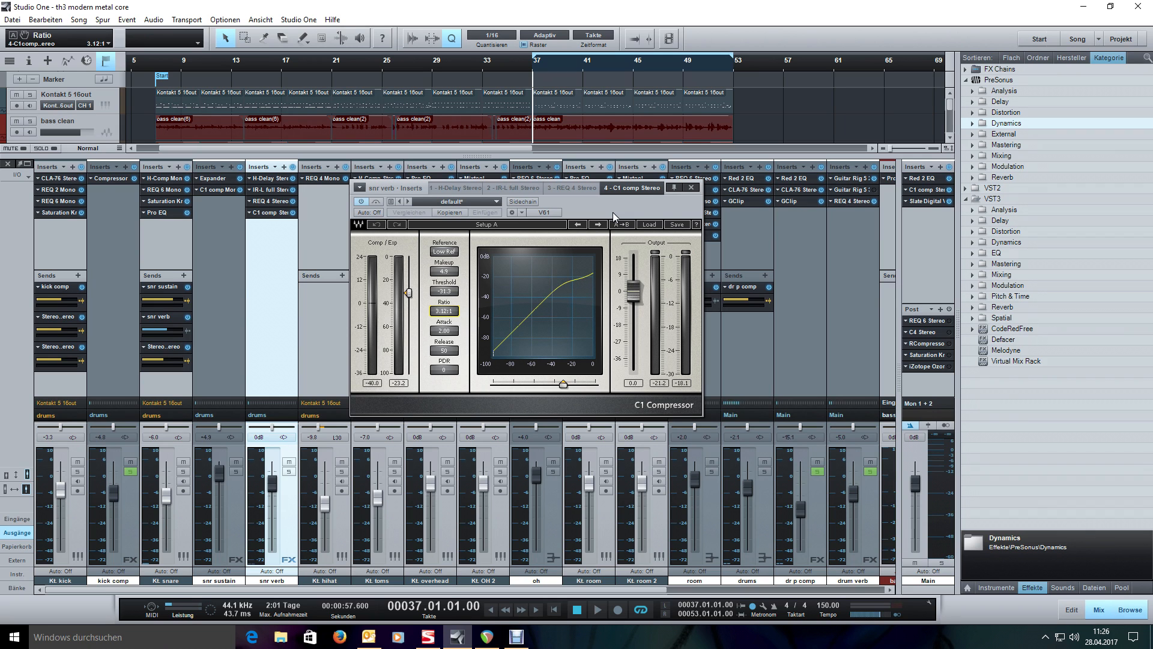
# Play the mix with C1 comp Stereo on snr verb open to watch the gain reduction meter, and stop playback.
pyautogui.press('space')
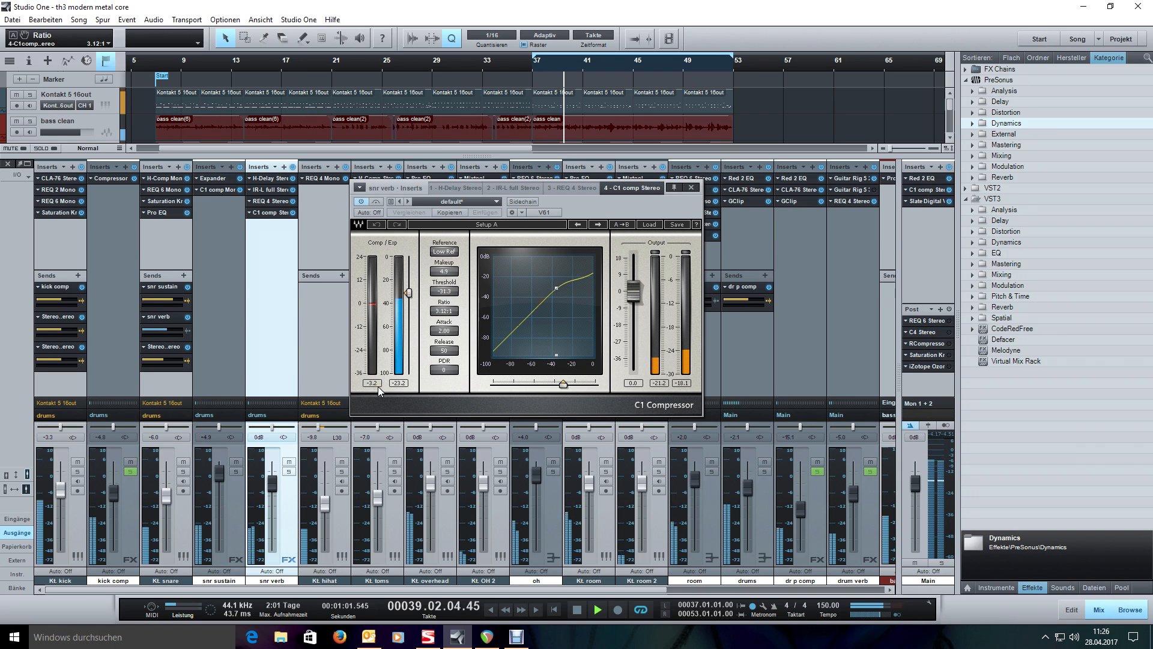
pyautogui.press('space')
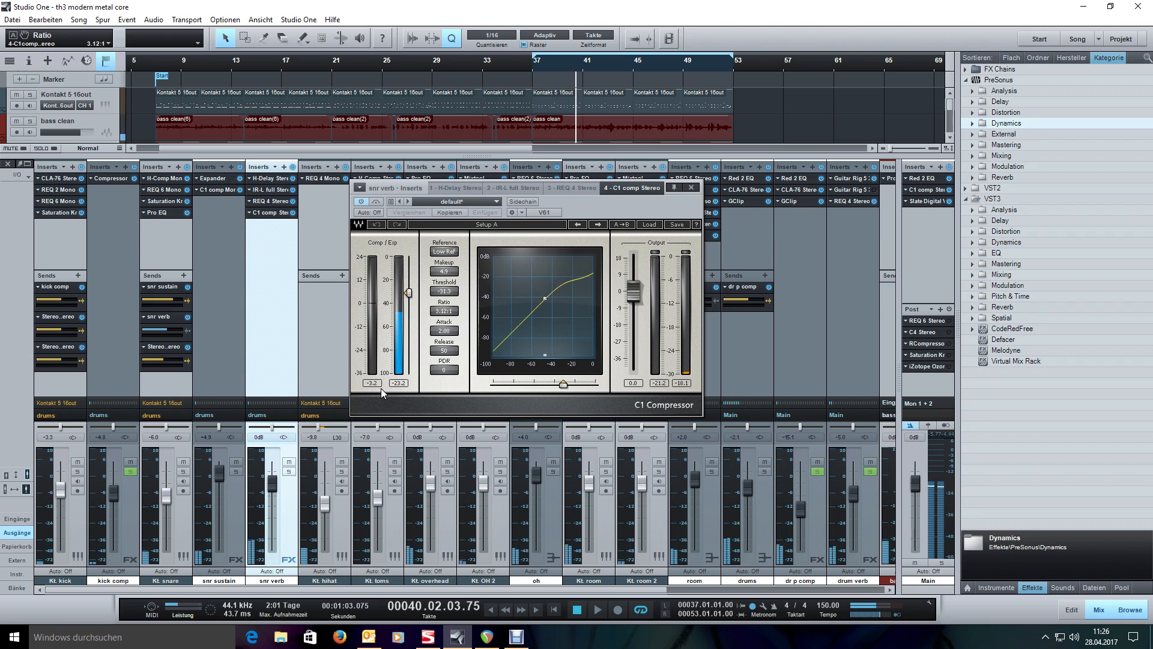
pyautogui.moveTo(618, 215); pyautogui.dragTo(588, 217)
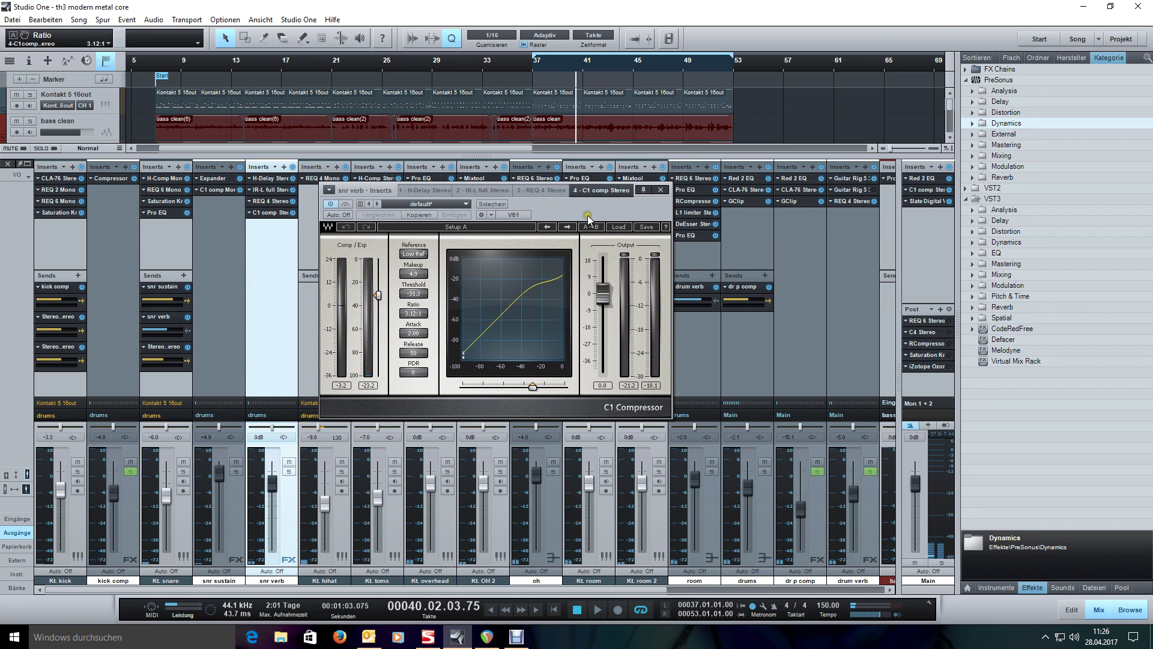
# Play the mix while muting and unmuting snr verb to compare the sound, stop playback and close the C1 Compressor window.
pyautogui.click(289, 462)
pyautogui.press('space')
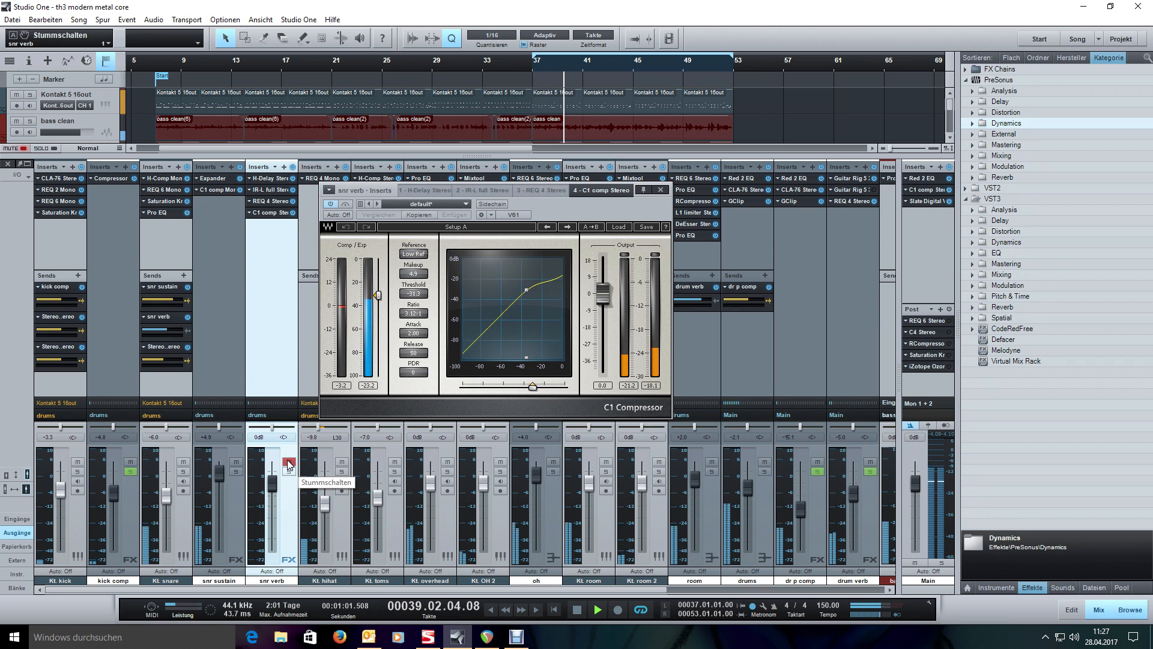
pyautogui.click(289, 463)
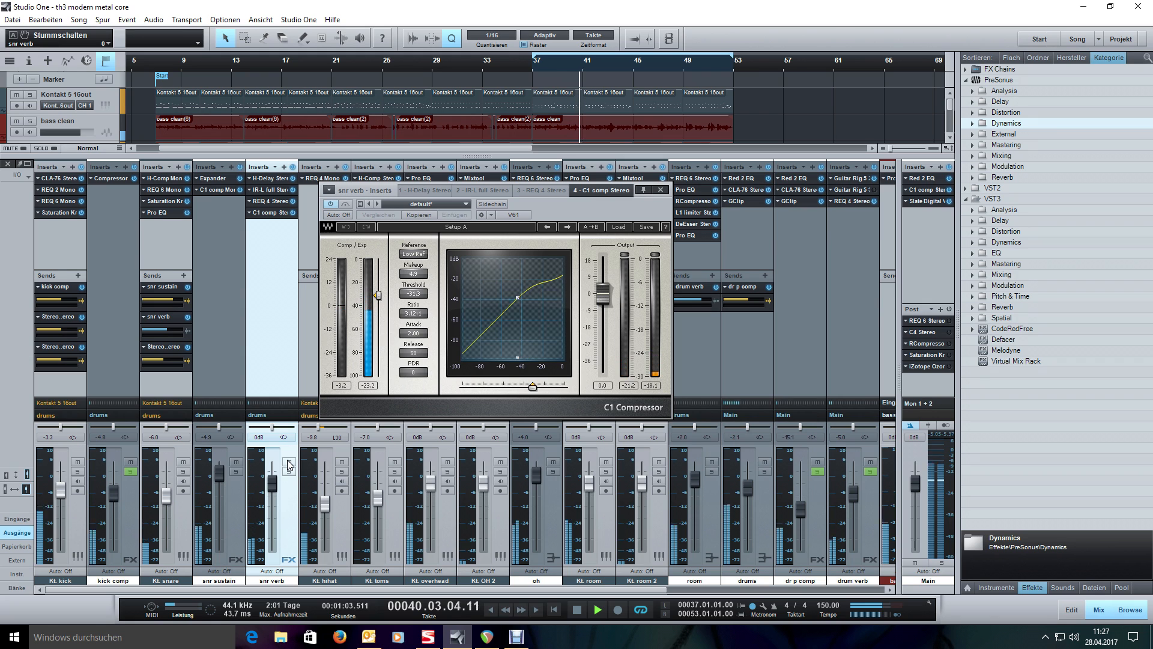
pyautogui.click(289, 463)
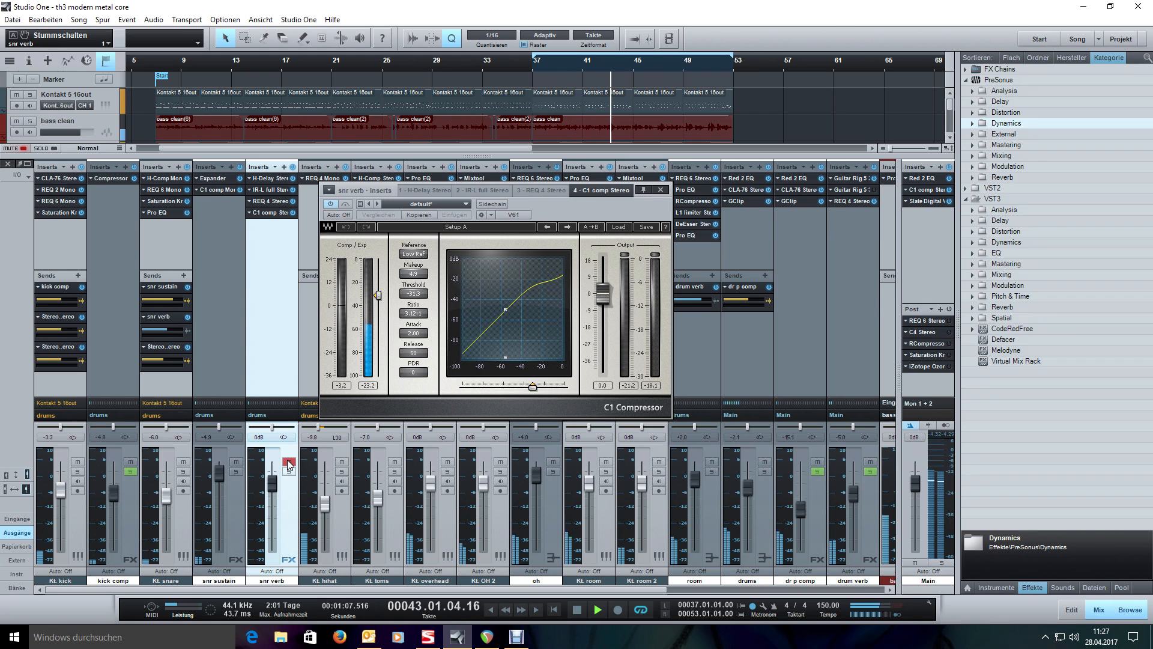
pyautogui.click(289, 463)
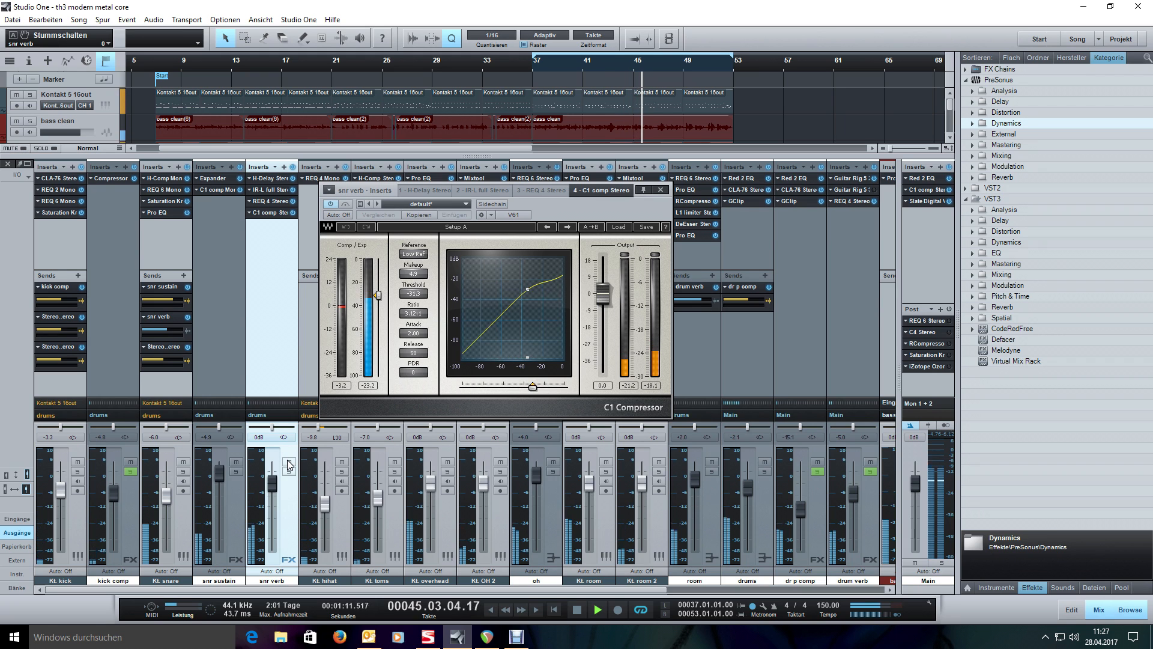
pyautogui.press('space')
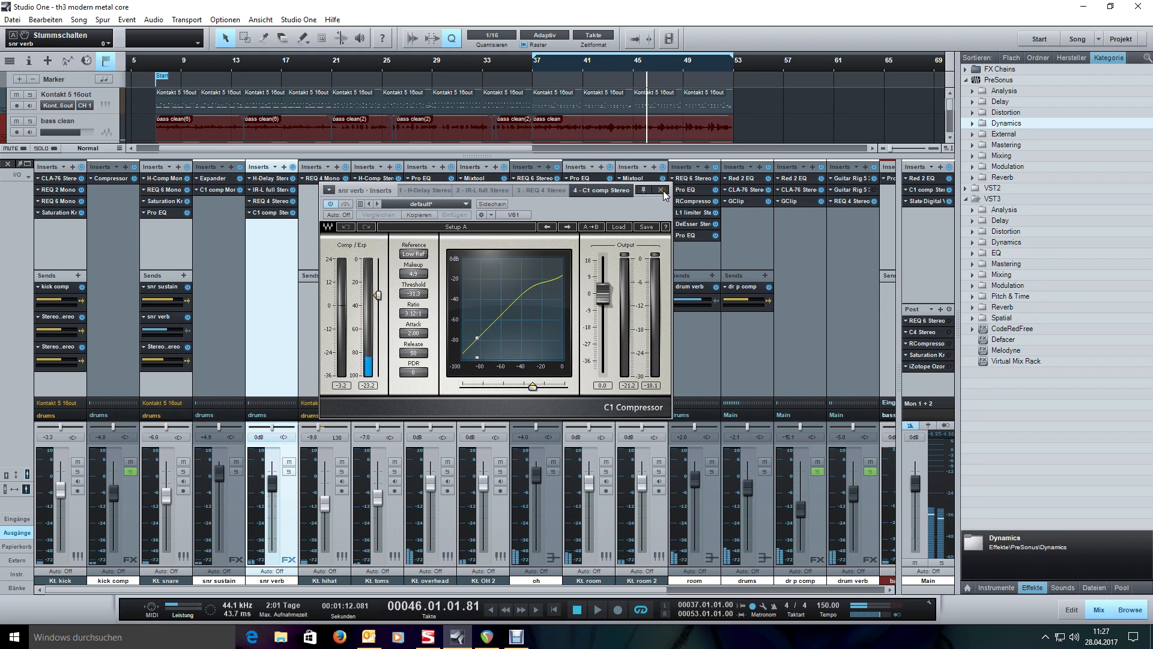
pyautogui.click(661, 190)
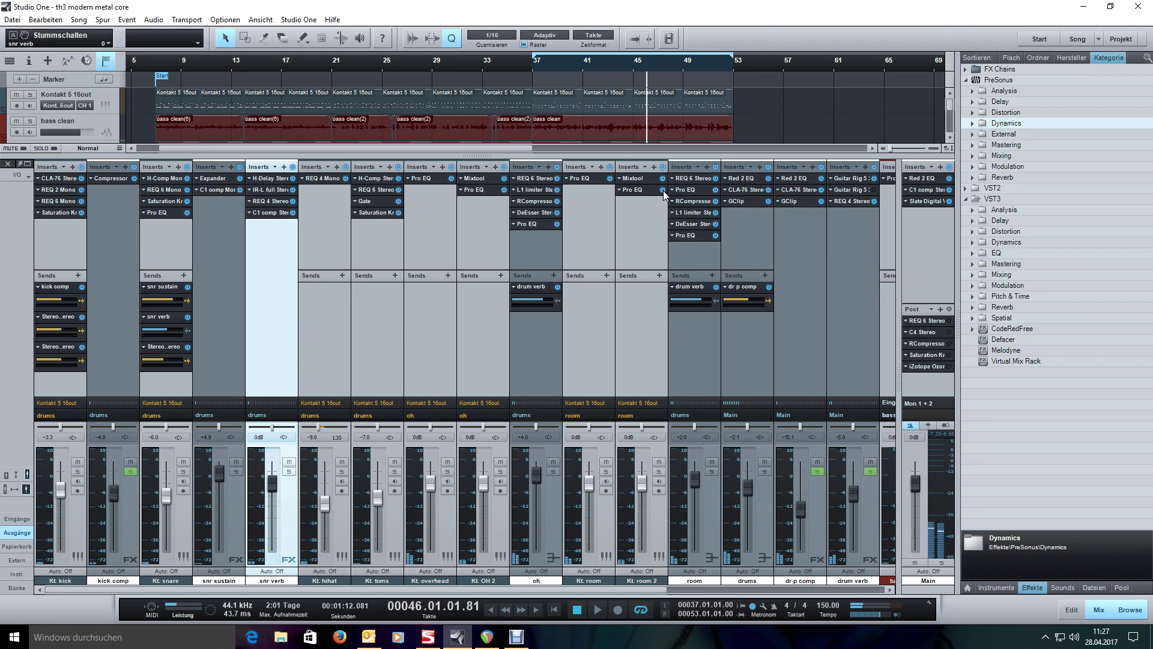
# Open Kontakt 5 16out and check the hi-hat's Transient Master attack and sustain settings, and close the instrument window.
pyautogui.click(326, 231)
pyautogui.click(103, 101)
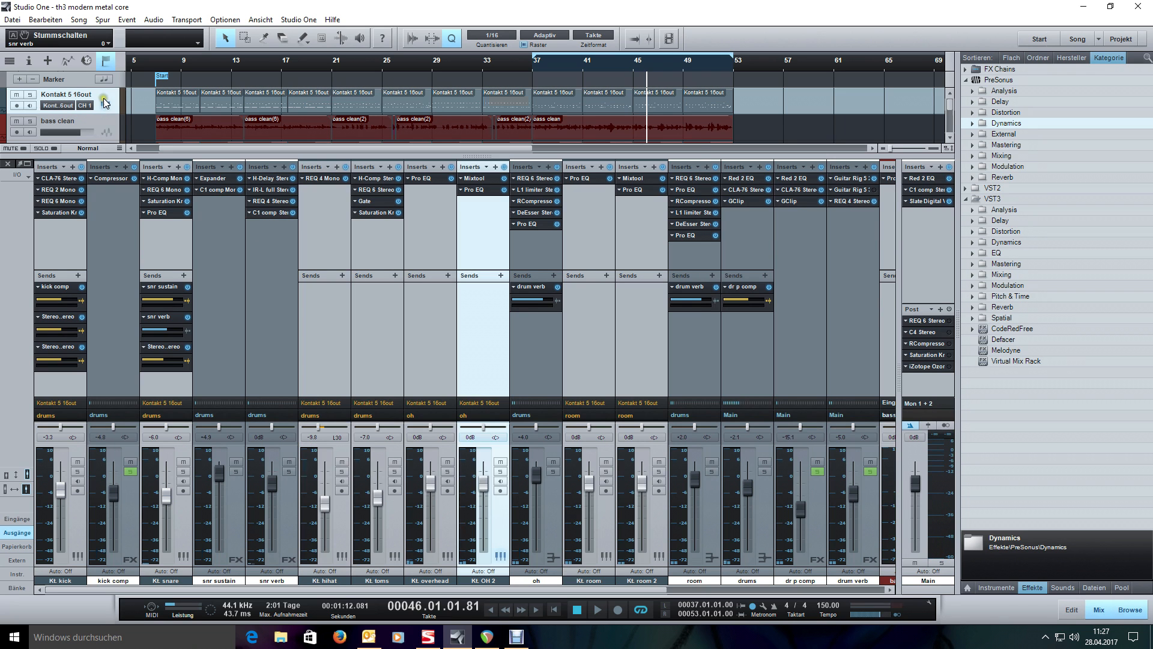
pyautogui.click(105, 106)
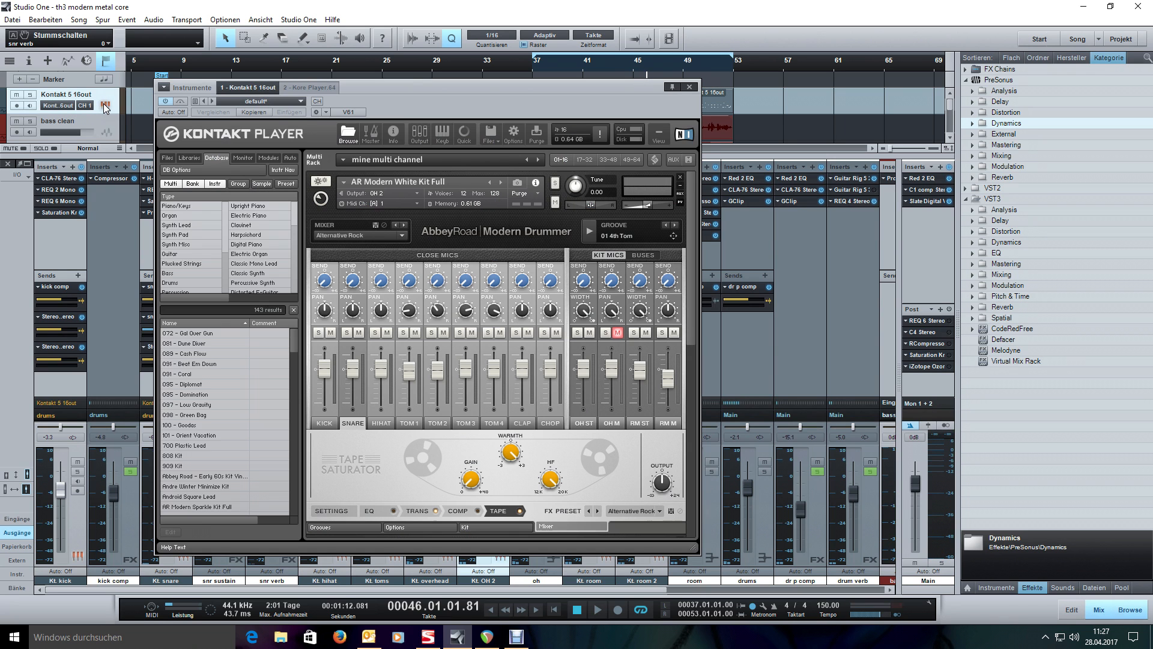
pyautogui.click(380, 423)
pyautogui.click(420, 511)
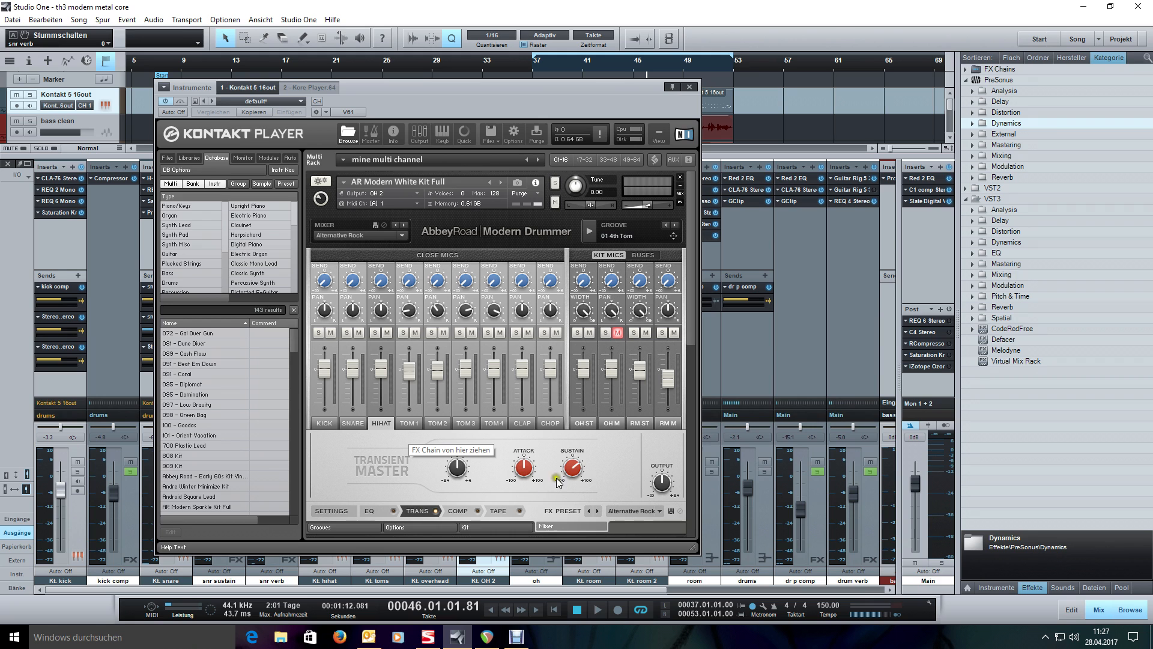
pyautogui.click(690, 87)
# Open REQ 4 Mono on Kt. hihat, examine its low cut frequency, and close the plug-in window.
pyautogui.click(328, 236)
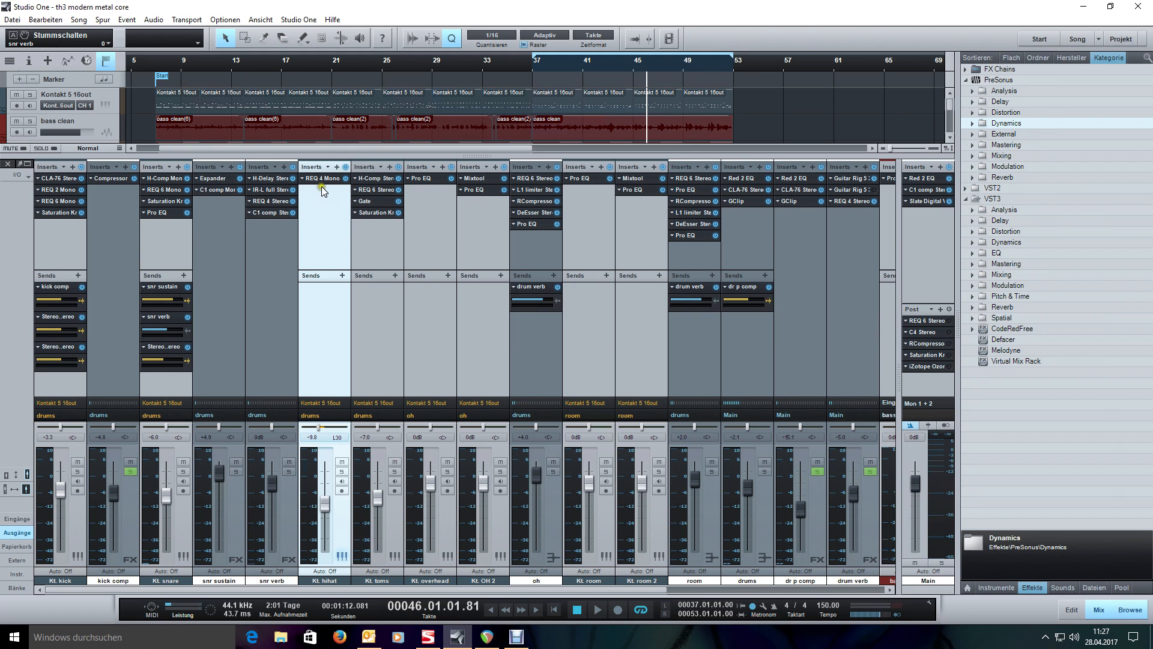
pyautogui.doubleClick(323, 178)
pyautogui.moveTo(706, 182); pyautogui.dragTo(514, 199)
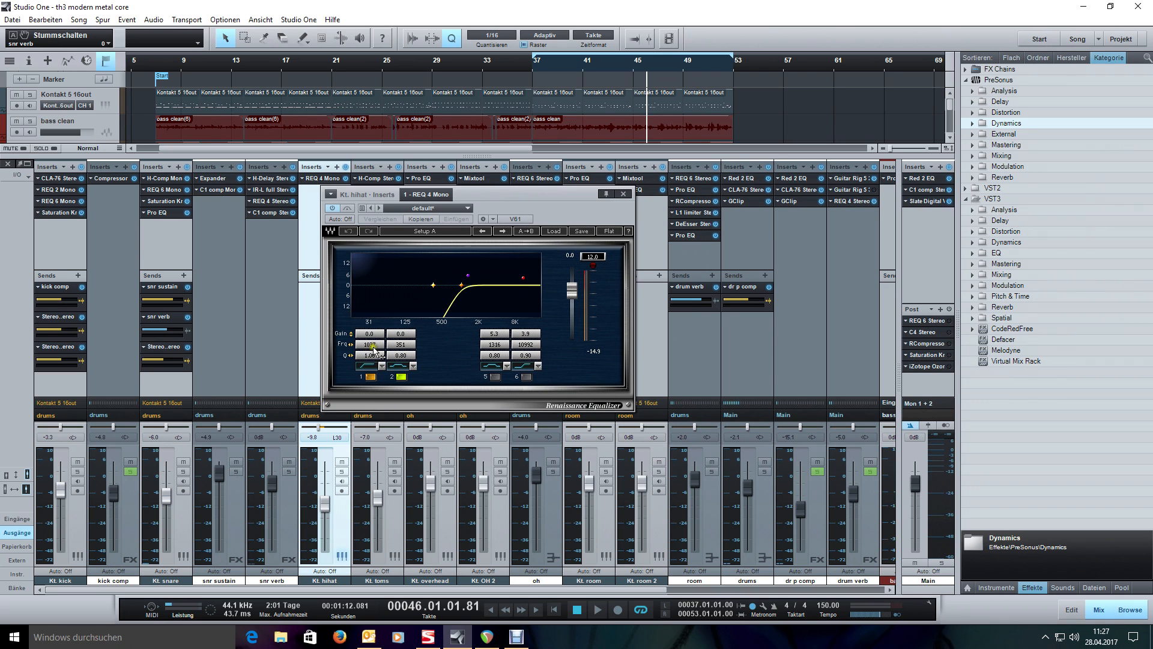
pyautogui.click(623, 193)
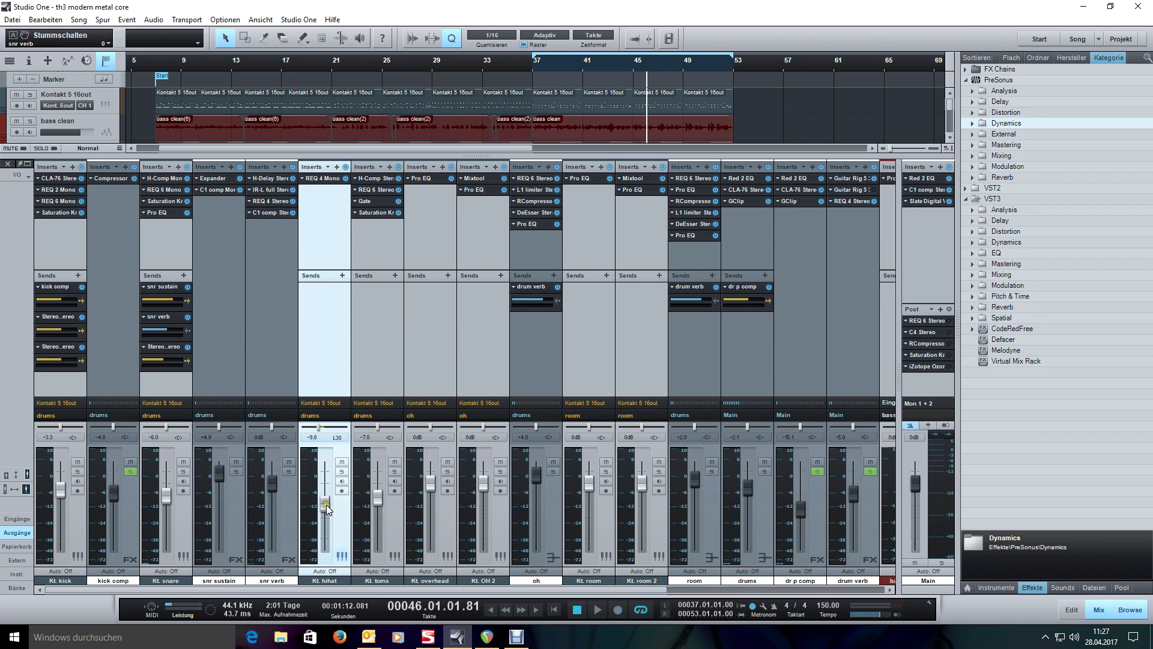
# Solo the oh bus, play it from the loop start to hear the overheads alone, stop playback and release the solo.
pyautogui.click(546, 519)
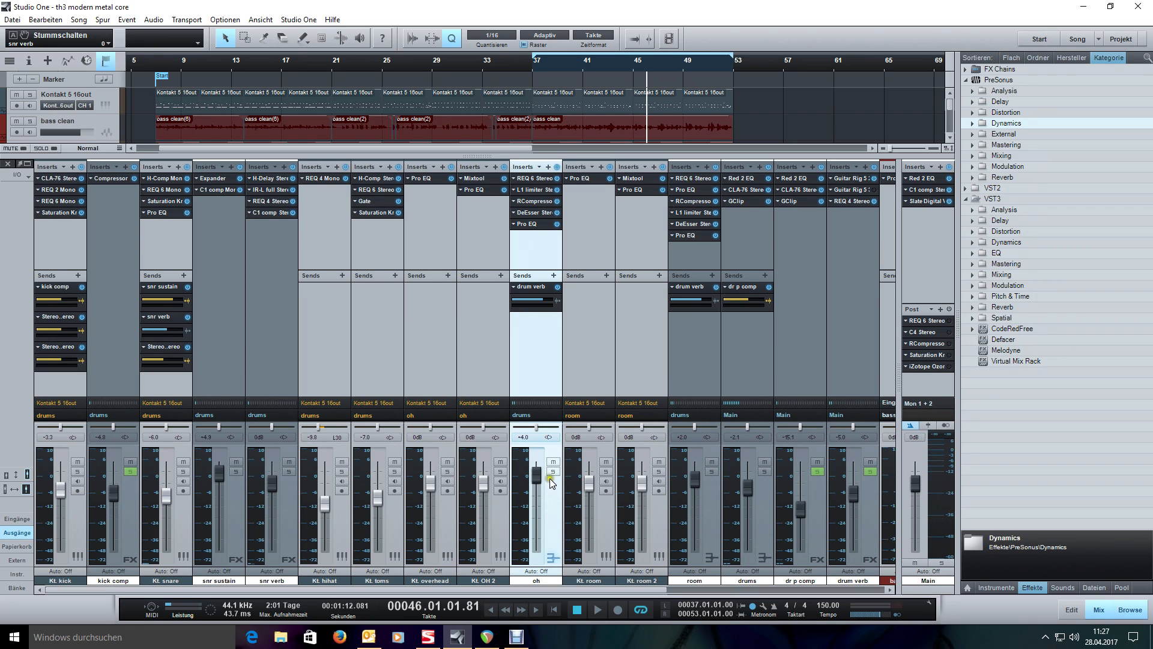
pyautogui.click(553, 472)
pyautogui.press('KP_1')
pyautogui.press('space')
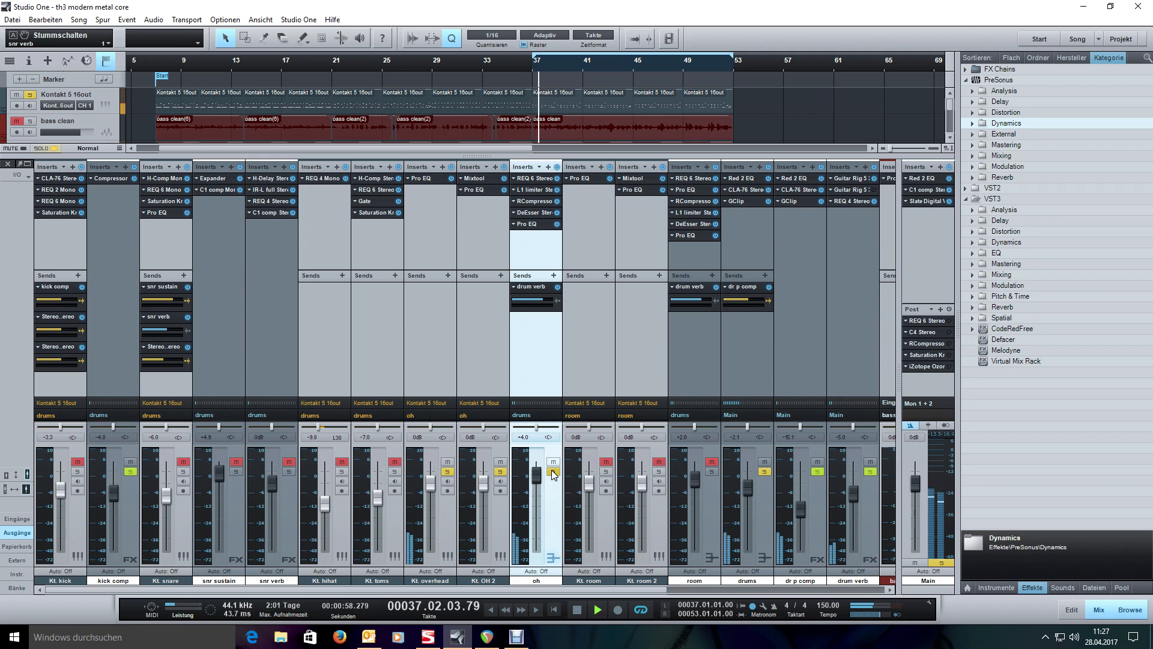
pyautogui.press('space')
pyautogui.click(552, 471)
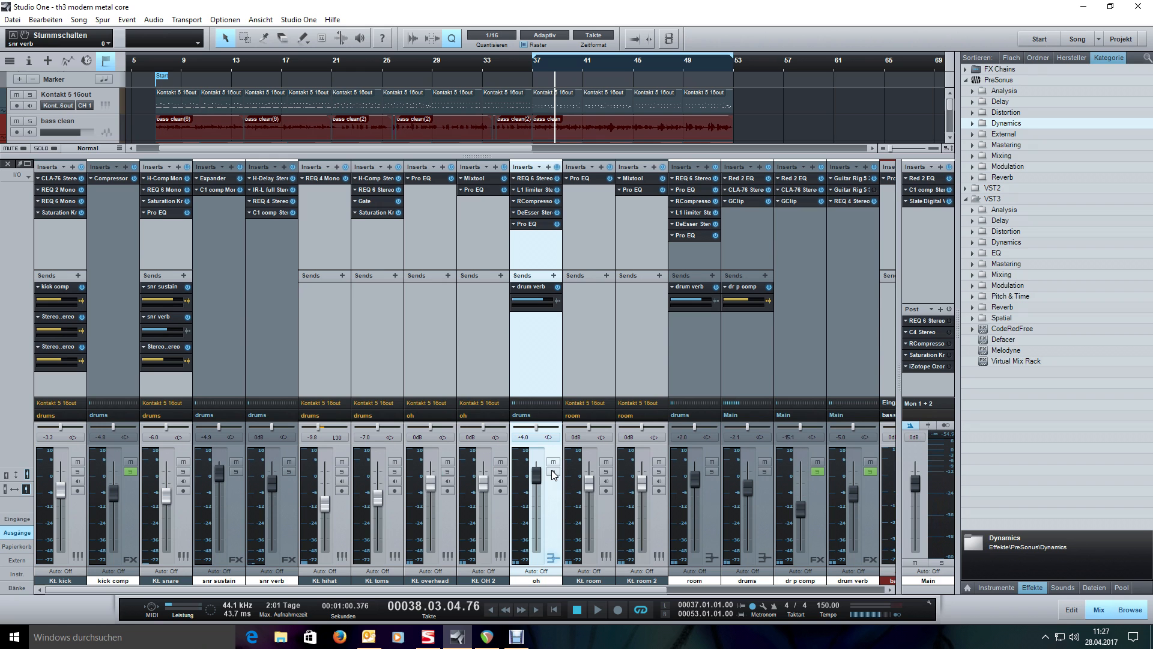
# Open Kontakt's drum kit view, select the hi-hat to examine its position in the kit, and close the window.
pyautogui.click(105, 107)
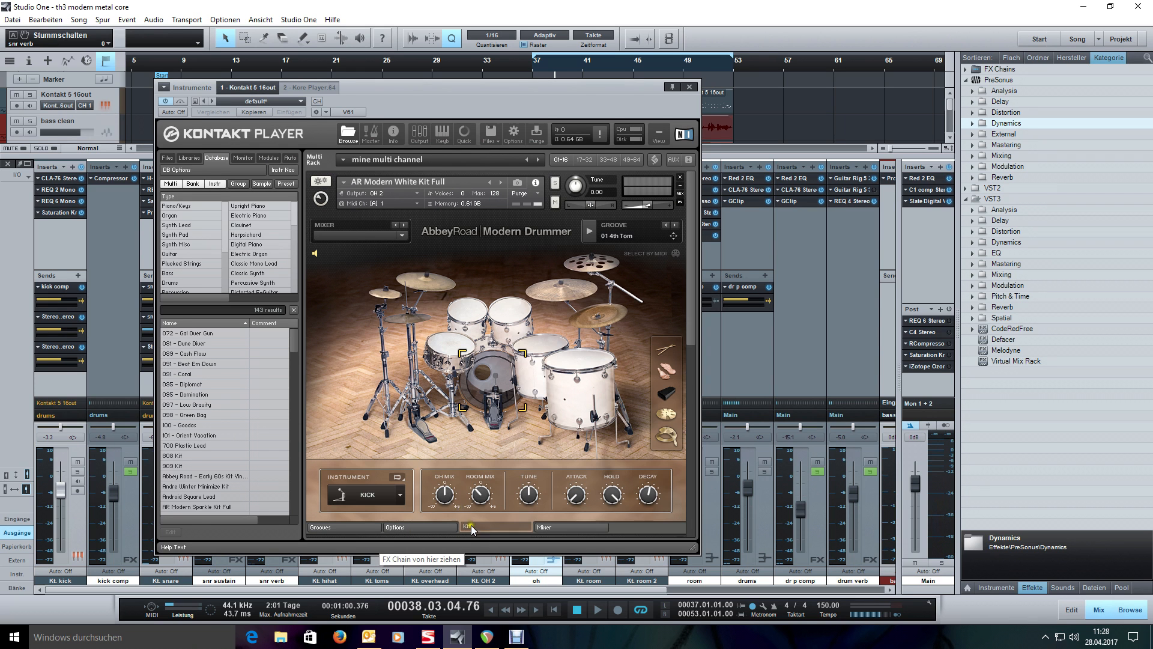
pyautogui.click(415, 315)
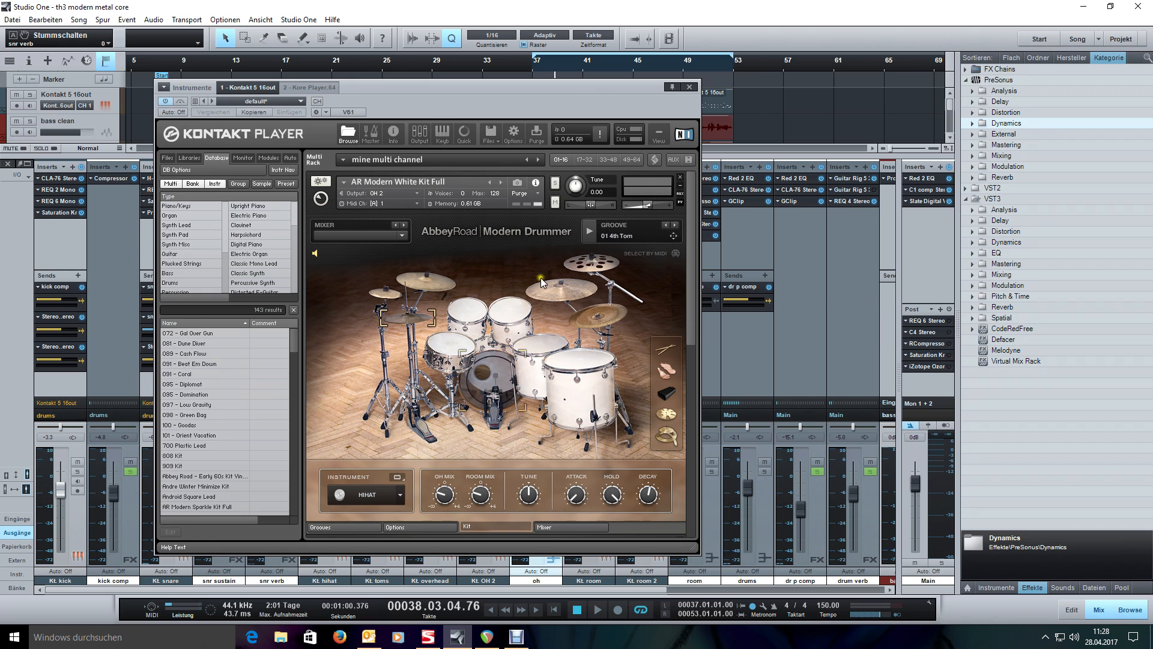
pyautogui.click(692, 89)
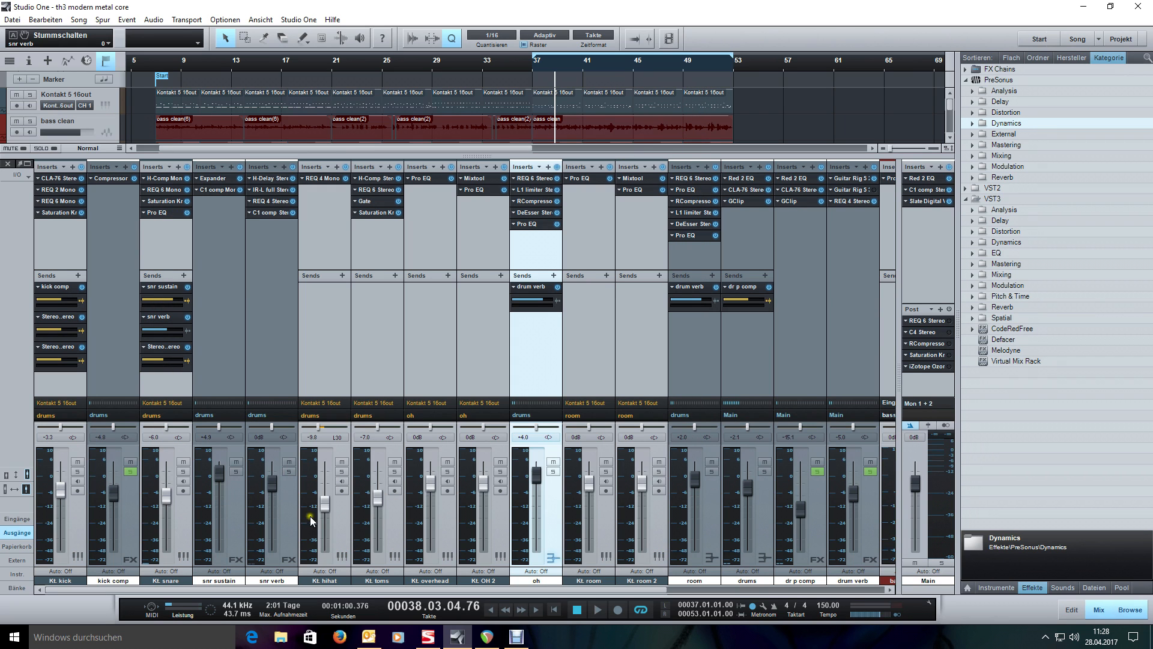
# Play the mix from the loop start with Kt. hihat muted, and unmute it during playback to compare.
pyautogui.click(338, 526)
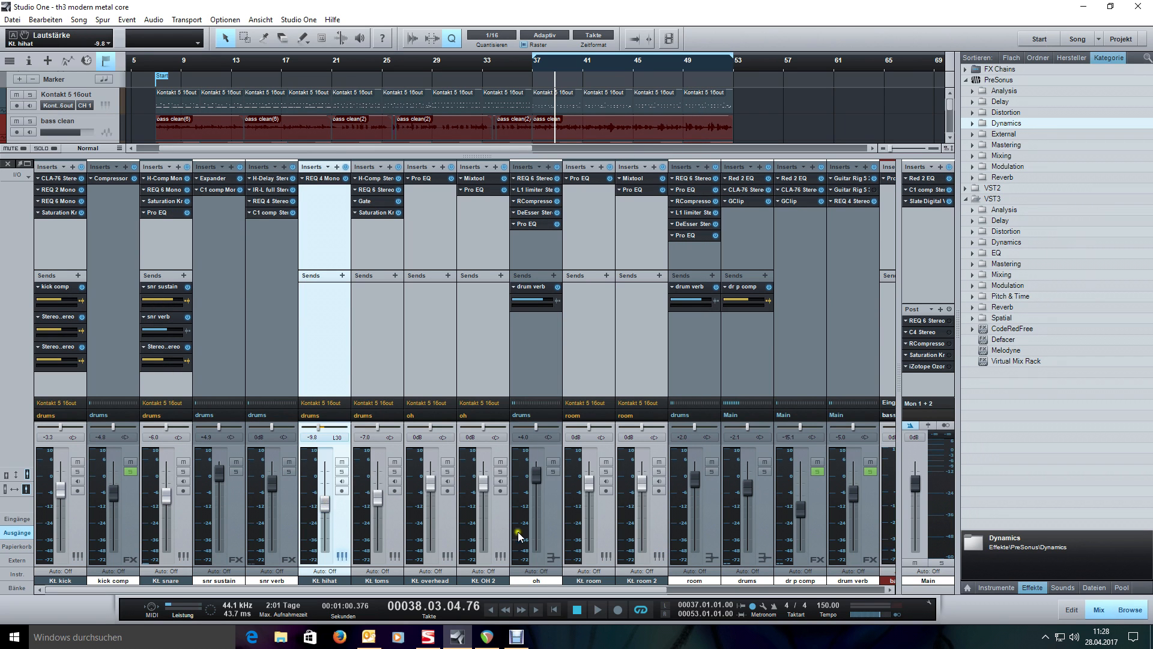
pyautogui.click(561, 518)
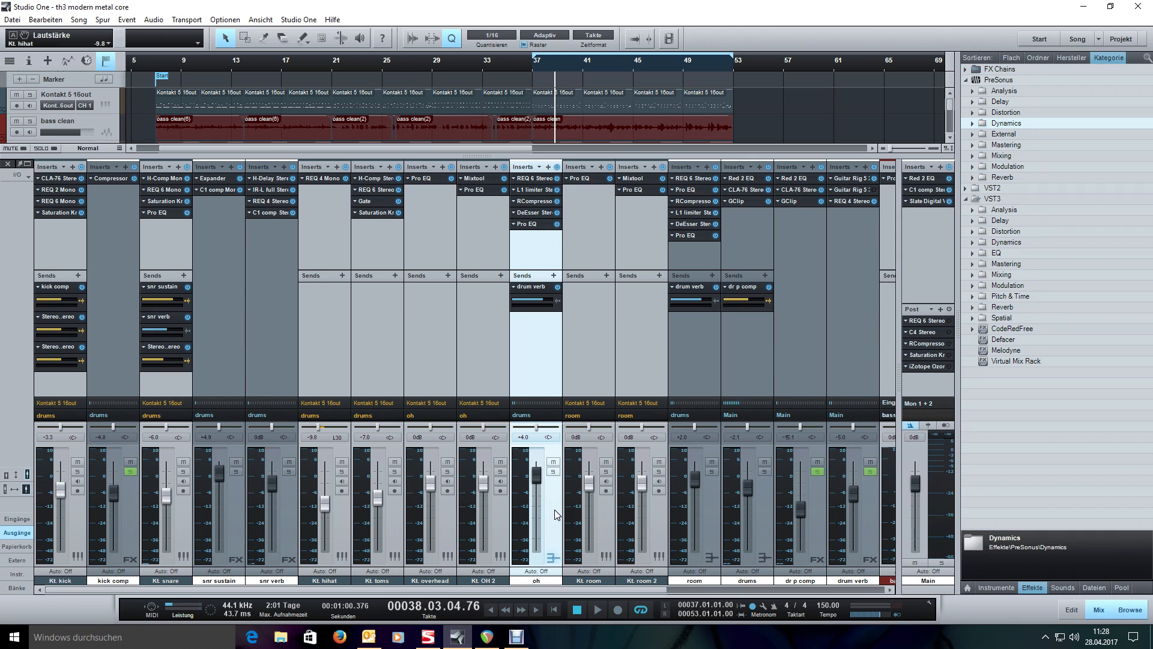
pyautogui.click(339, 524)
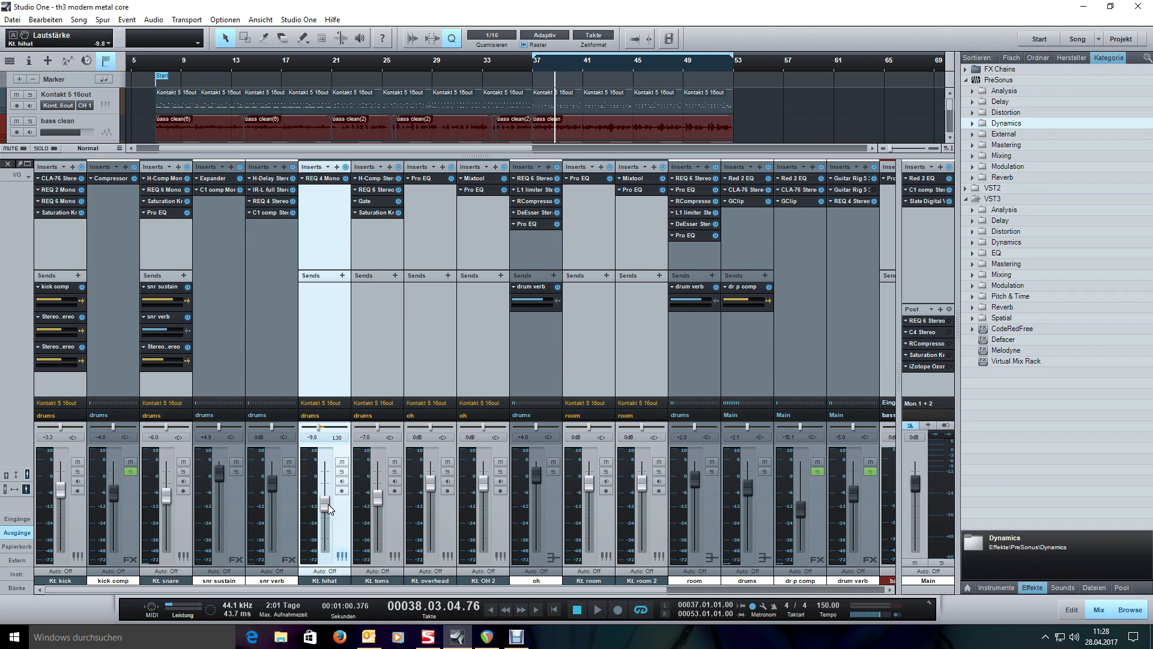
pyautogui.press('space')
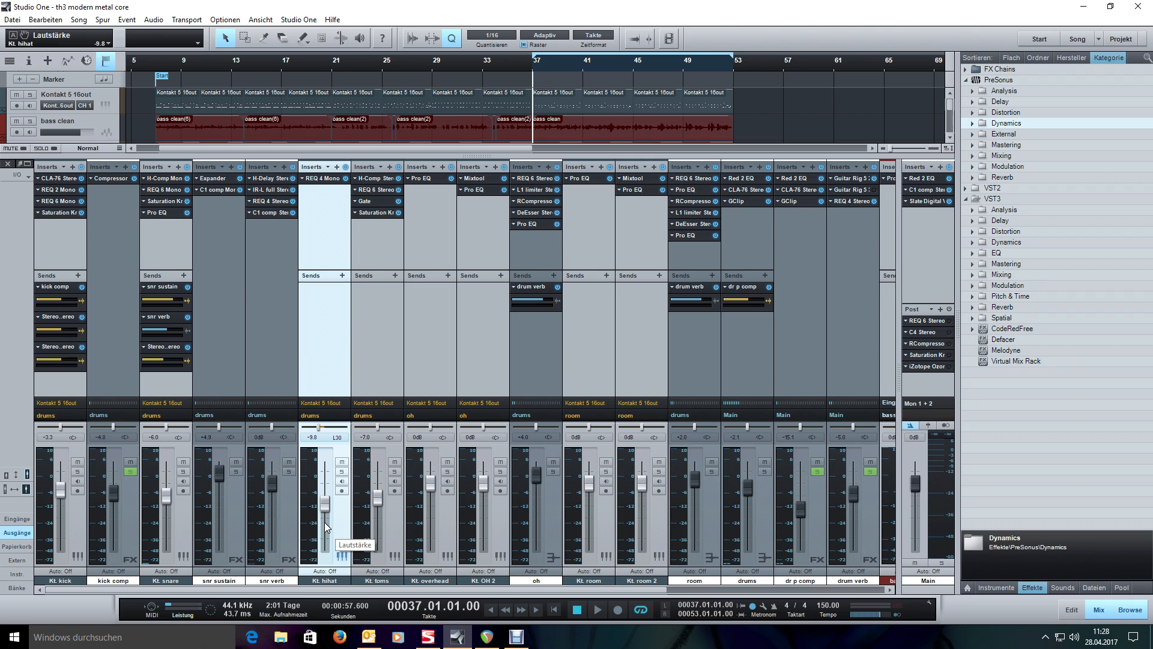
pyautogui.click(343, 463)
pyautogui.press('space')
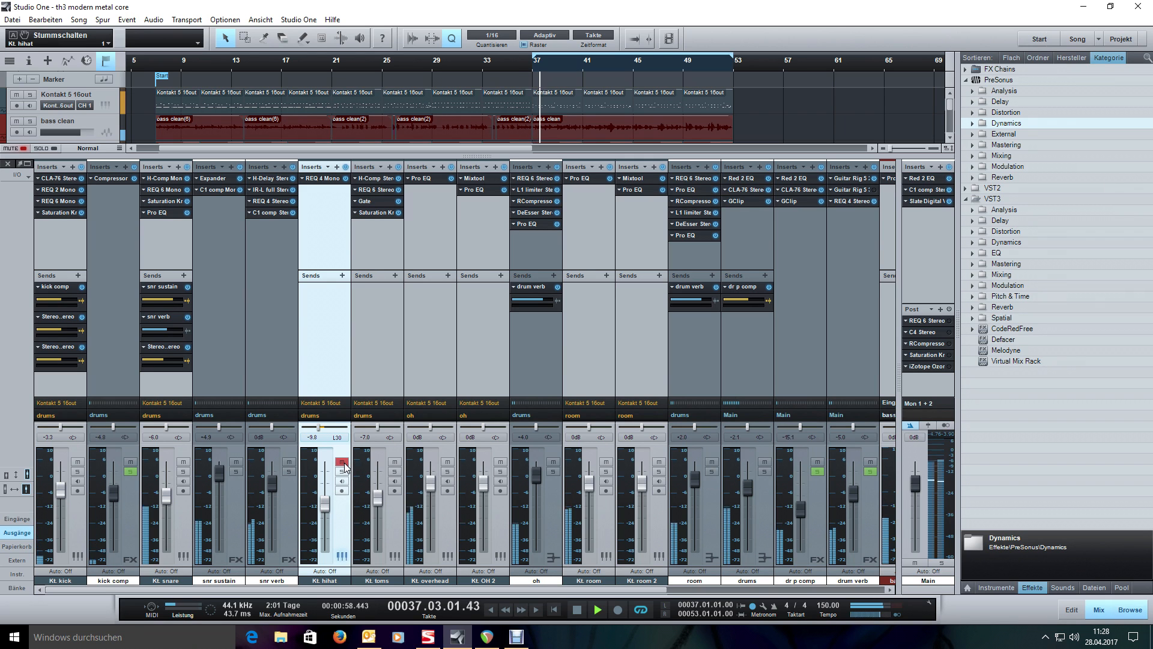
pyautogui.click(343, 463)
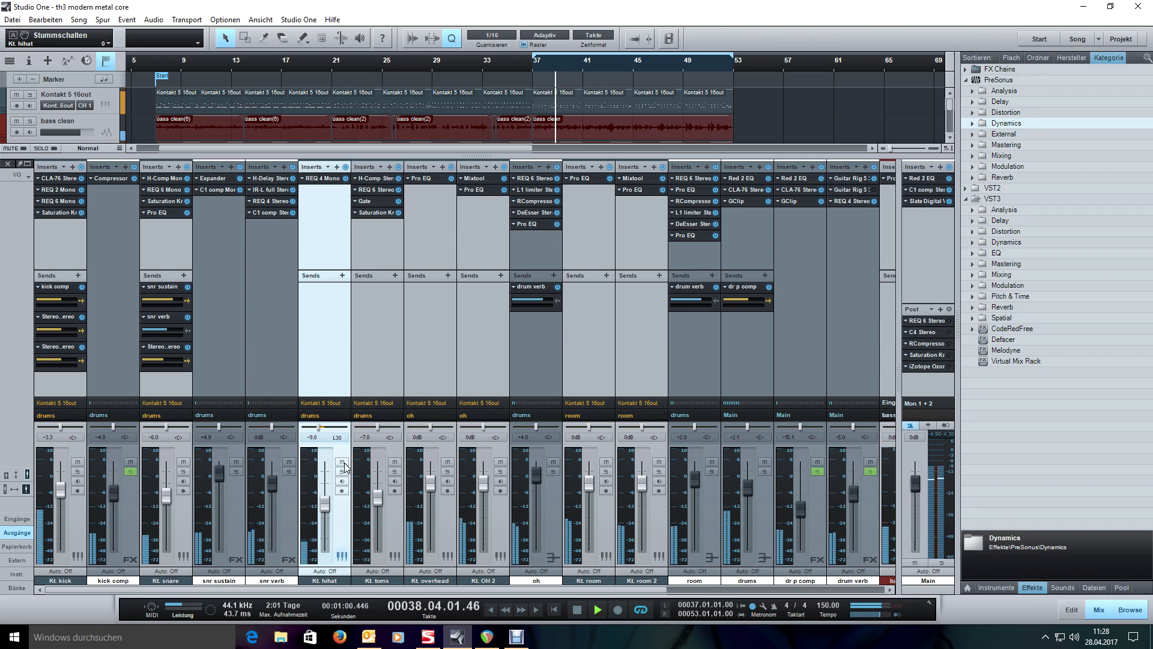
# Mute and unmute the oh bus, and repeat the comparison with Kt. hihat during playback.
pyautogui.click(556, 462)
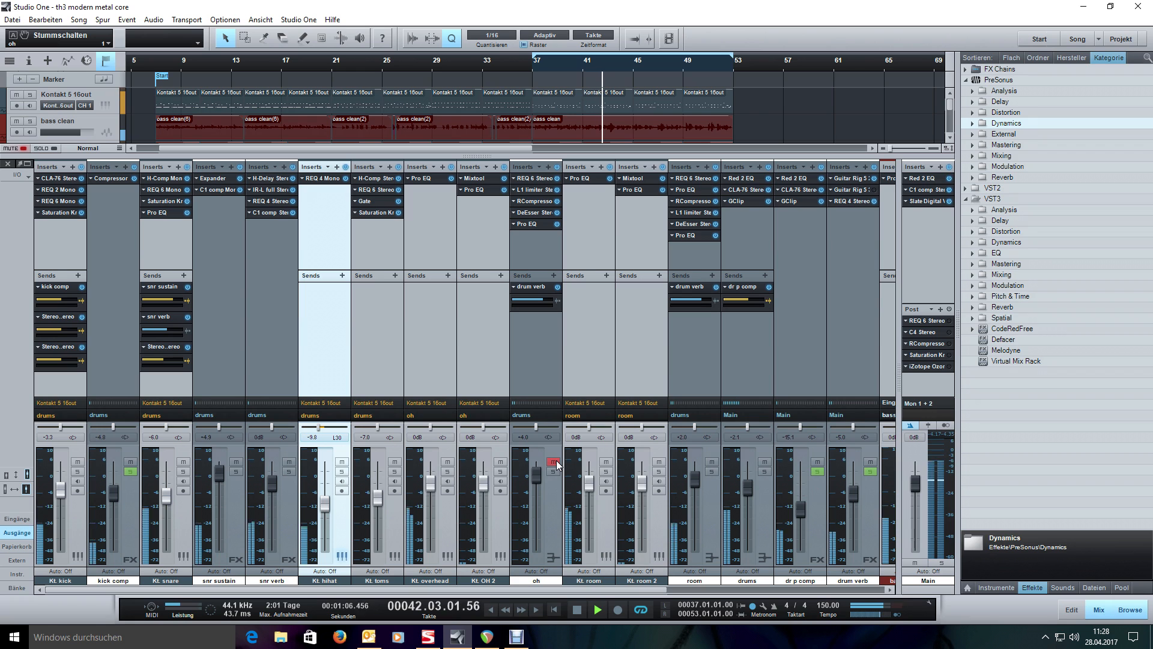
pyautogui.click(554, 462)
pyautogui.click(342, 462)
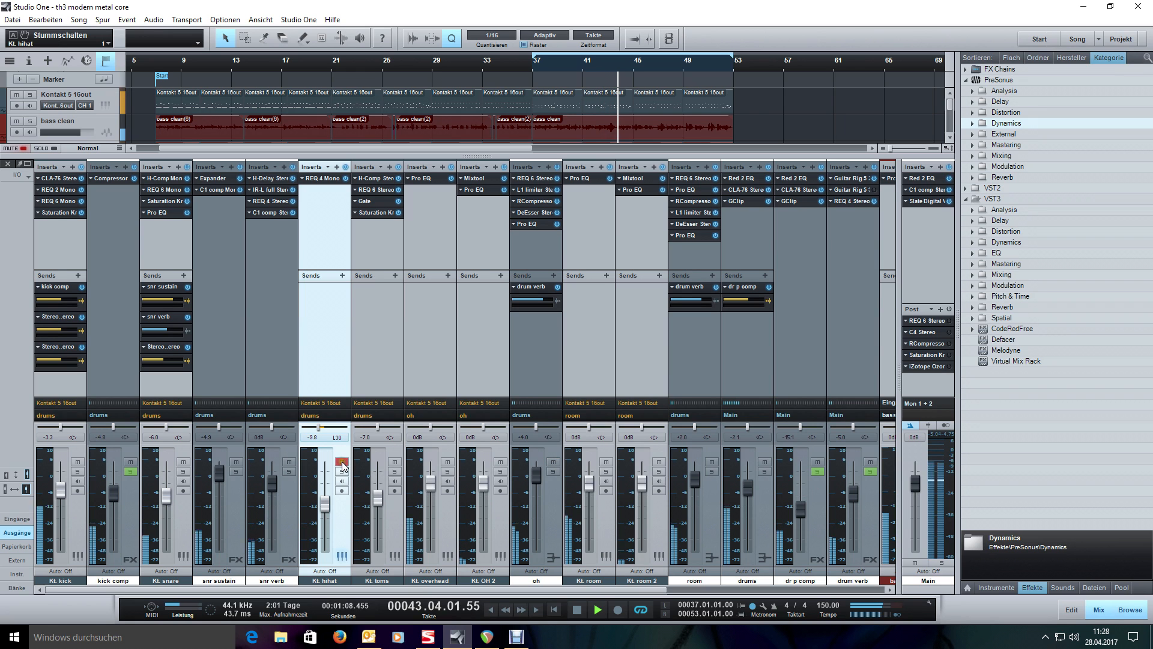
pyautogui.click(342, 462)
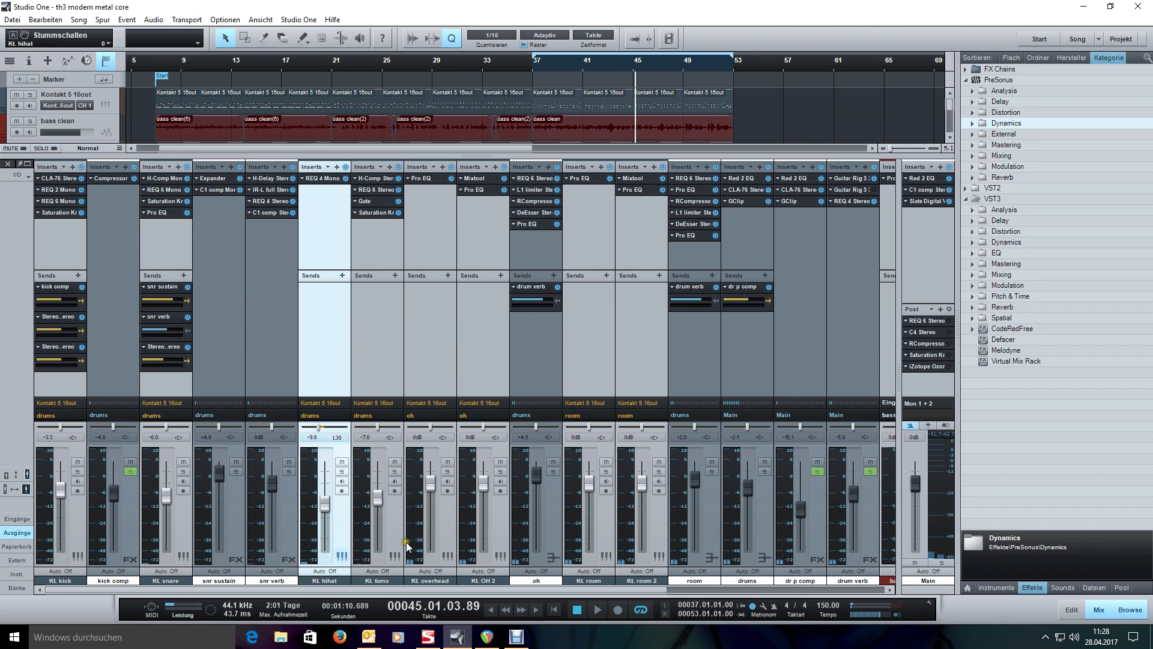
# Select Kt. toms, open Kontakt's mixer and check Tom 1's Transient Master and Solid G-EQ settings.
pyautogui.click(392, 529)
pyautogui.click(106, 105)
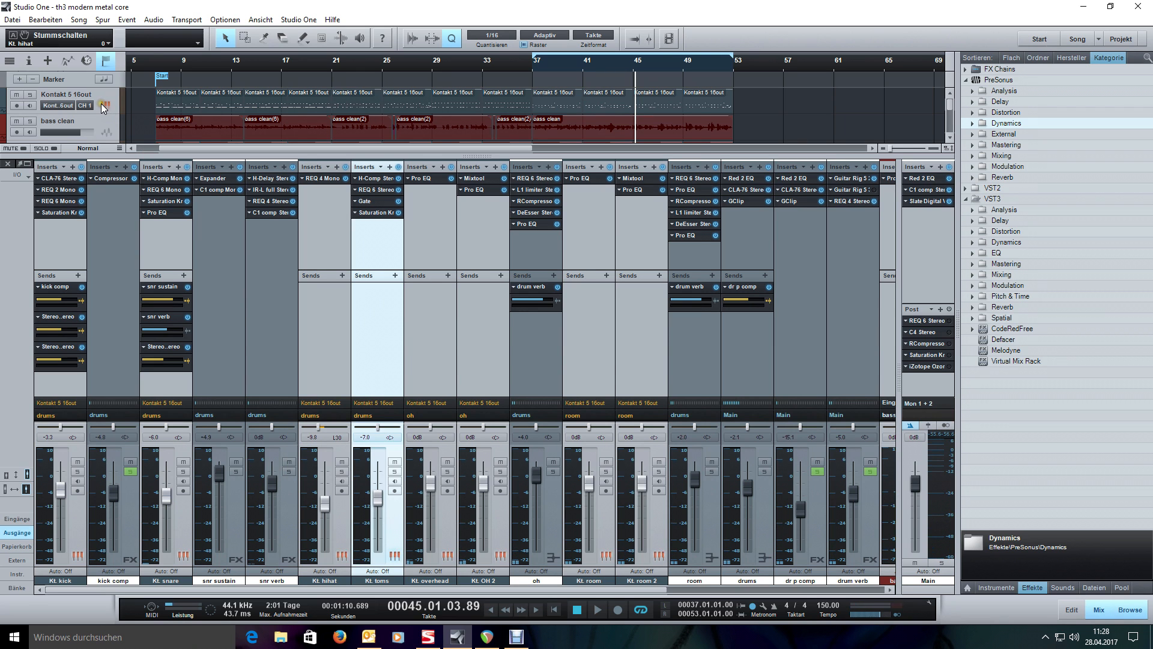
pyautogui.click(564, 525)
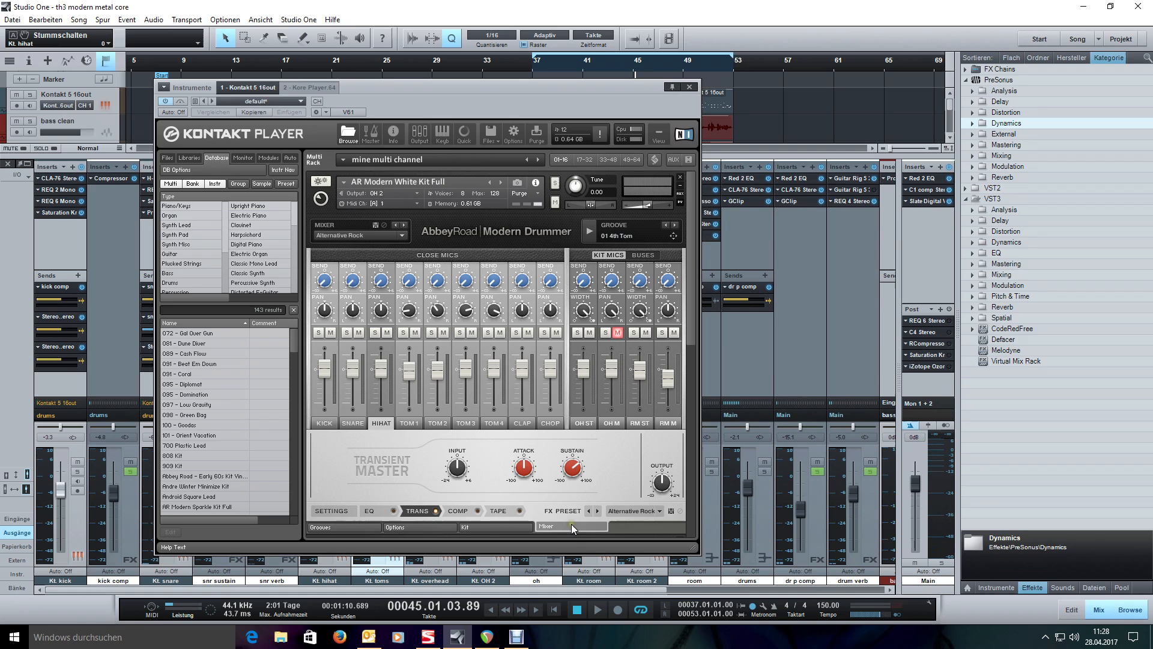
pyautogui.click(406, 423)
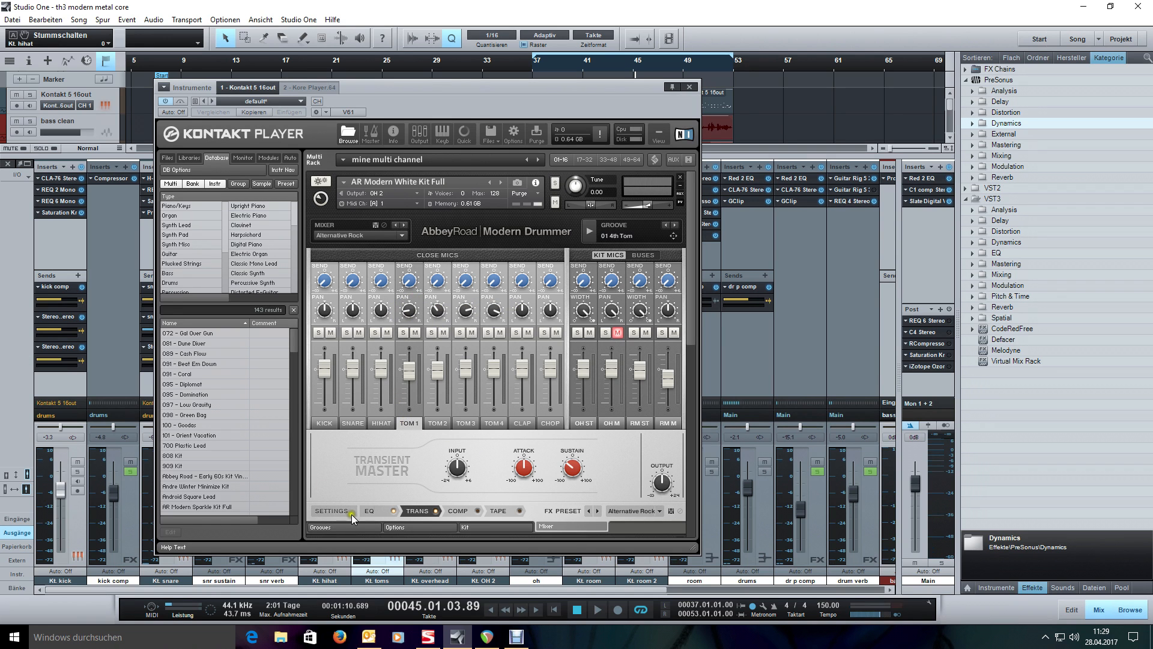
pyautogui.click(376, 511)
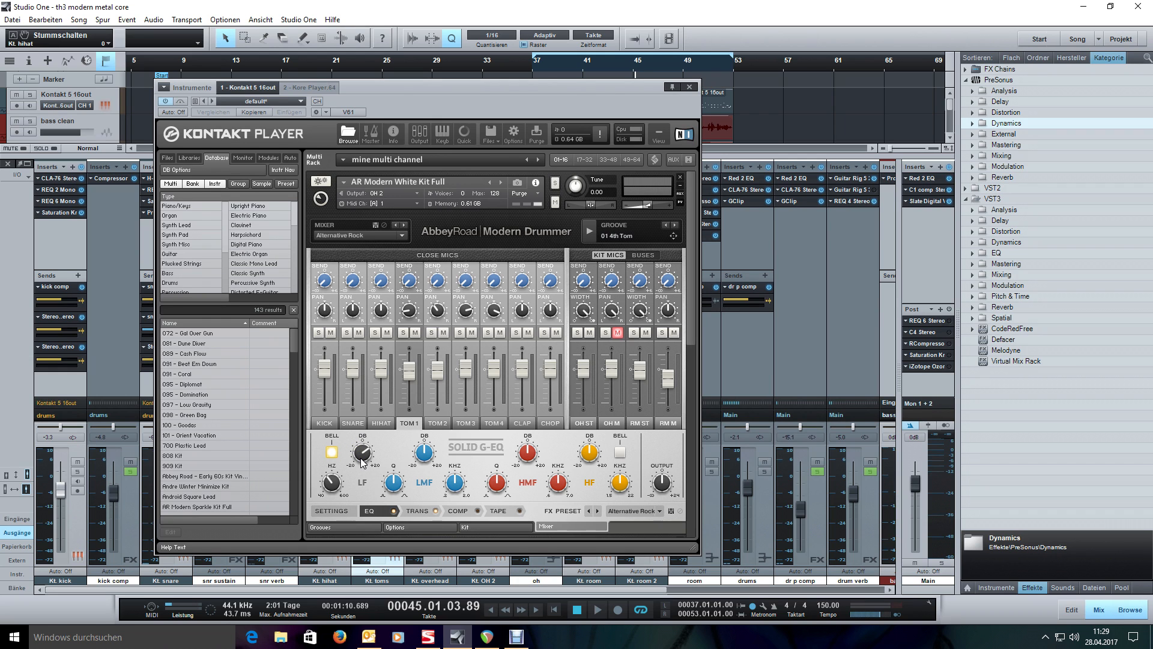
# Compare the Solid G-EQ settings across Tom 1 to Tom 4, and review Tom 1's Transient Master sustain setting.
pyautogui.click(437, 423)
pyautogui.click(465, 424)
pyautogui.click(484, 424)
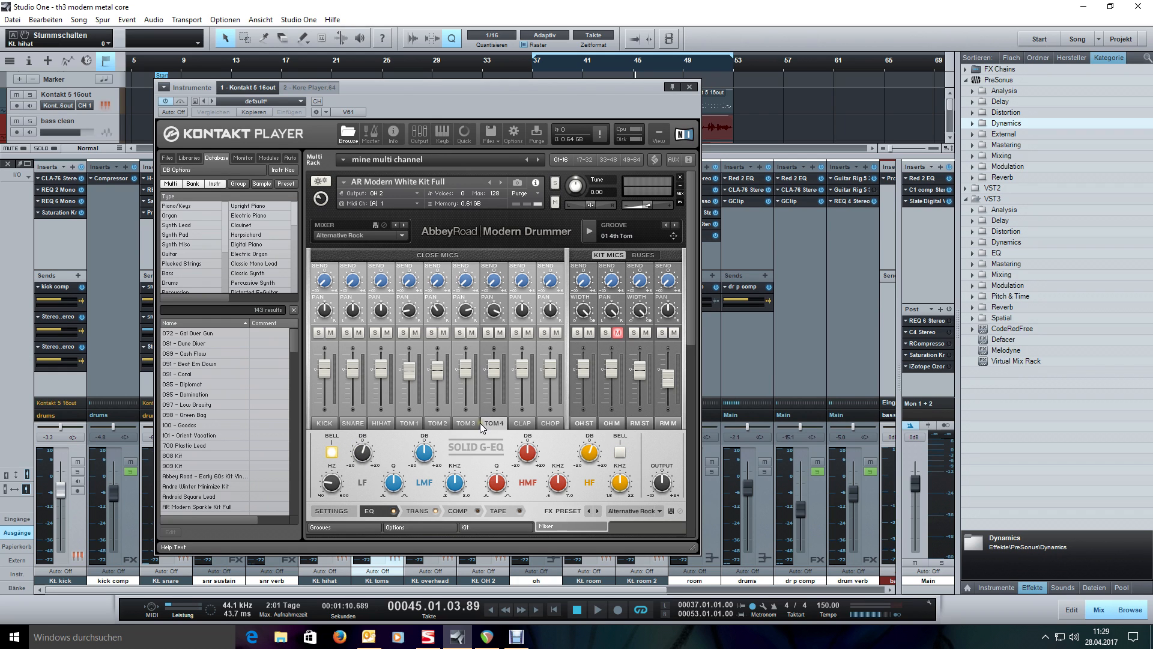
pyautogui.click(438, 423)
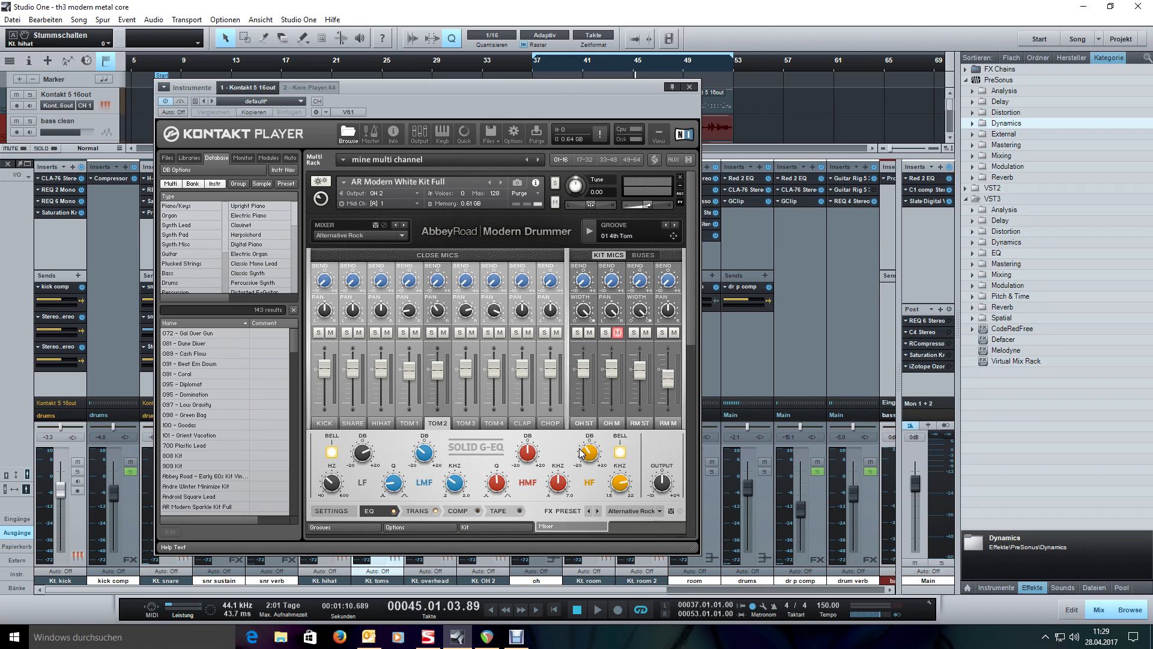
pyautogui.click(412, 424)
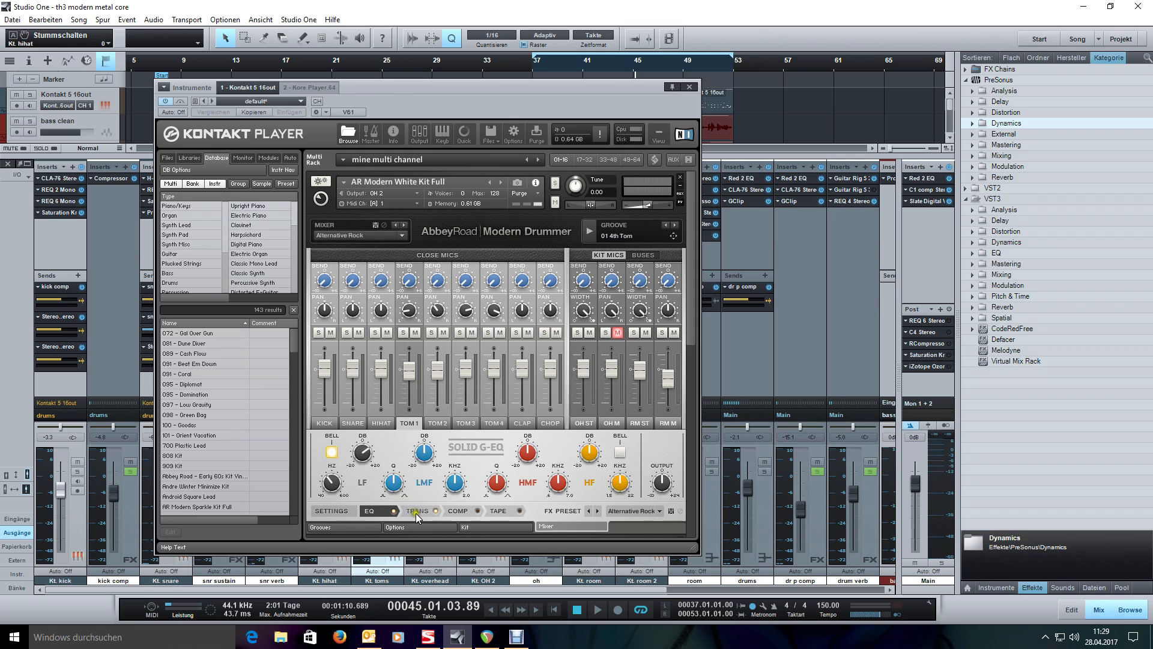
pyautogui.click(416, 511)
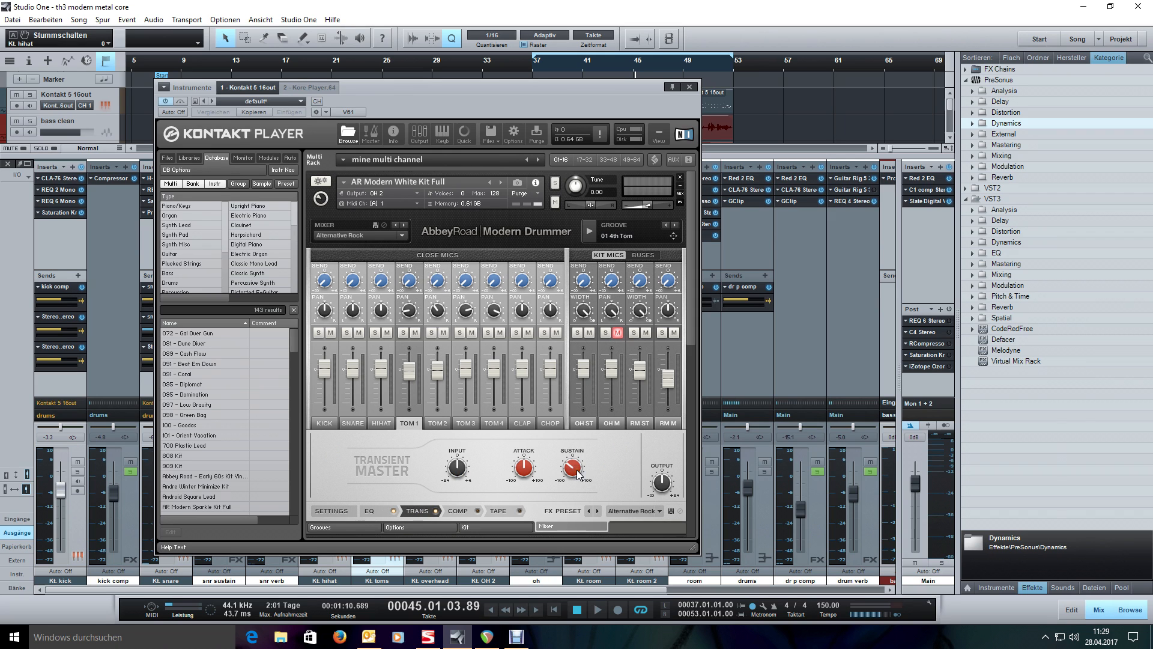
# Compare the Transient Master attack and sustain settings across Tom 1 to Tom 4, and close the Kontakt window.
pyautogui.click(438, 422)
pyautogui.click(465, 423)
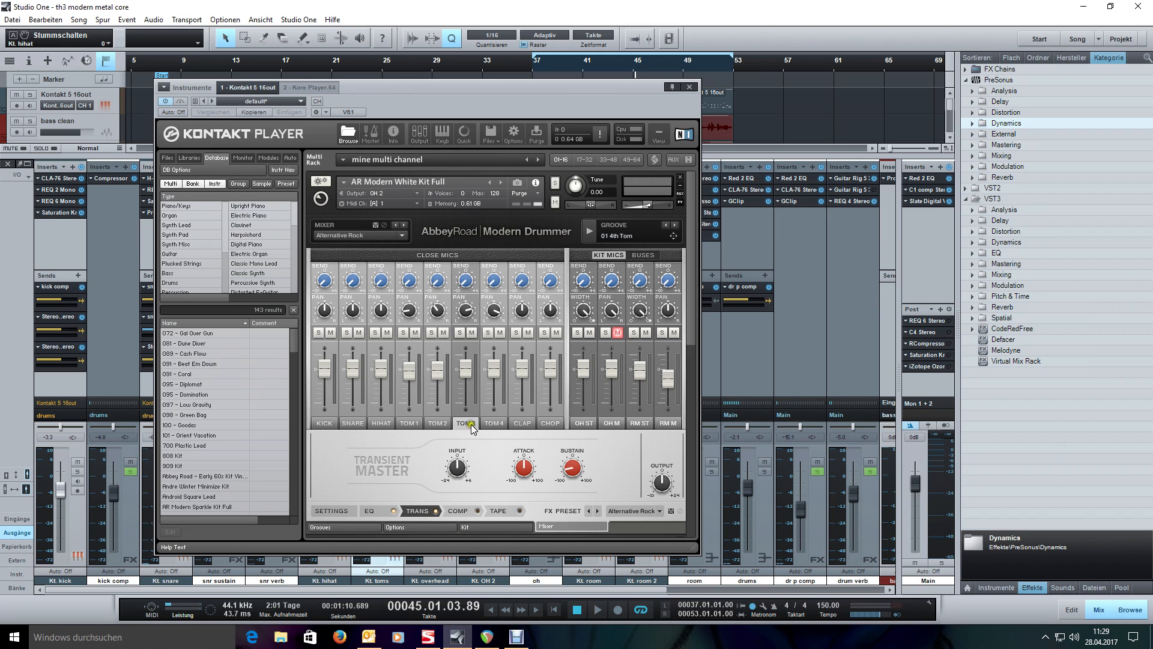
pyautogui.click(491, 424)
pyautogui.click(460, 424)
pyautogui.click(494, 422)
pyautogui.click(472, 423)
pyautogui.click(436, 423)
pyautogui.click(415, 423)
pyautogui.click(689, 86)
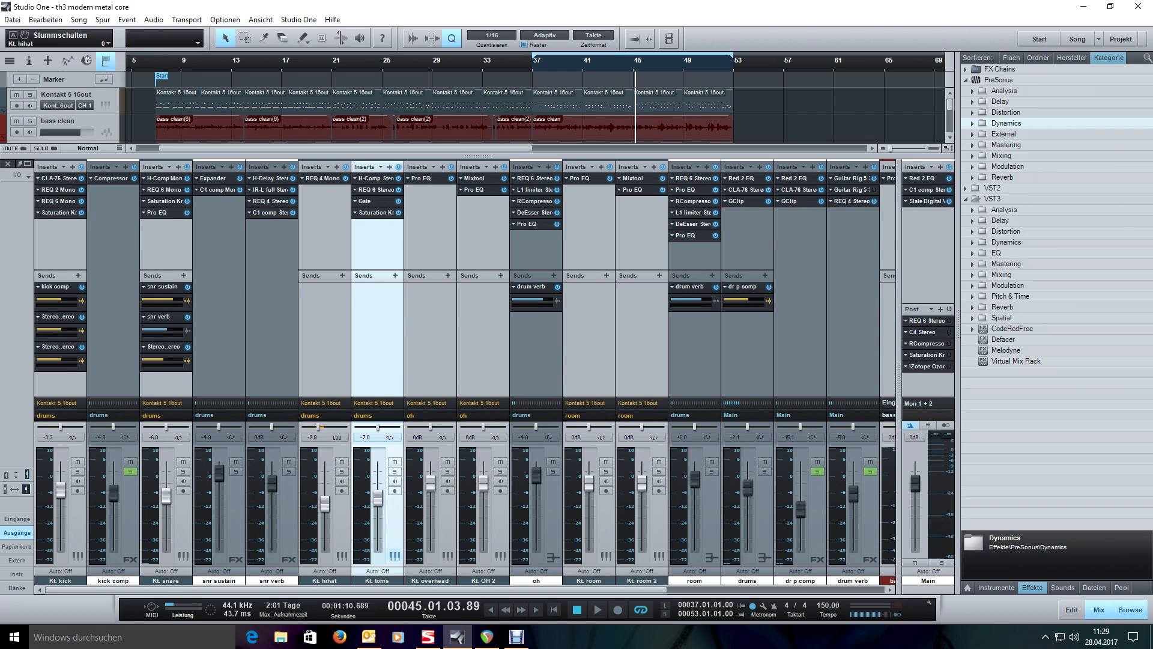
# Open the H-Comp insert on Kt. toms, play the mix briefly, and check the compressor's ratio, attack and release values.
pyautogui.click(373, 178)
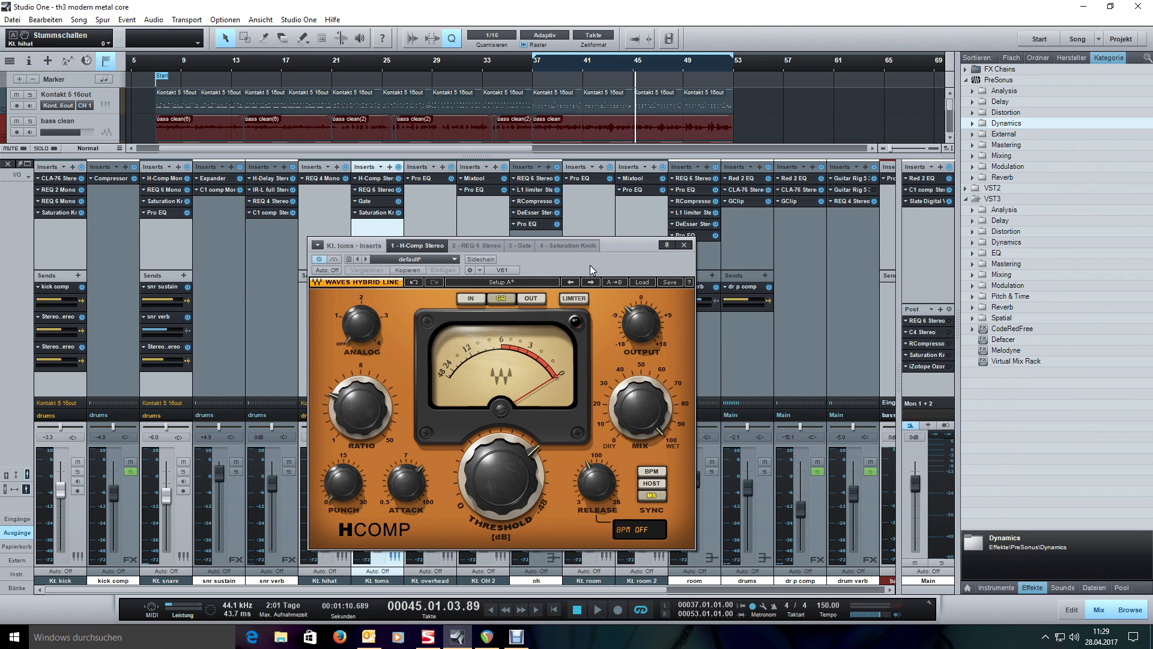
pyautogui.scroll(3, 726, 73)
pyautogui.click(653, 66)
pyautogui.press('space')
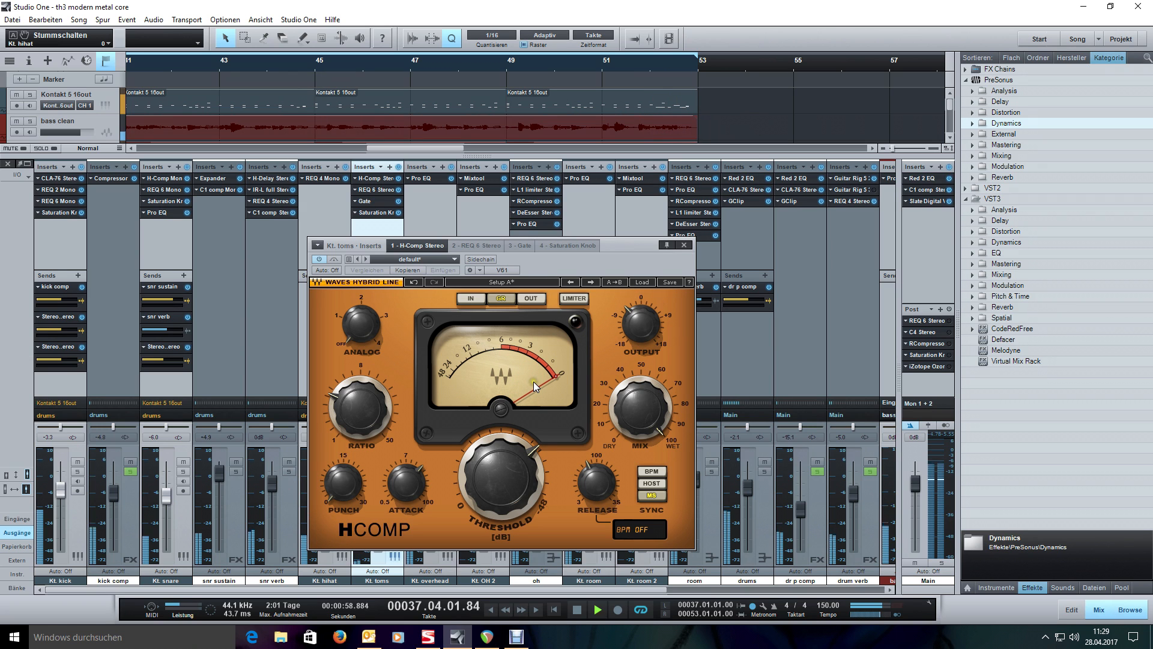
pyautogui.press('space')
pyautogui.click(360, 410)
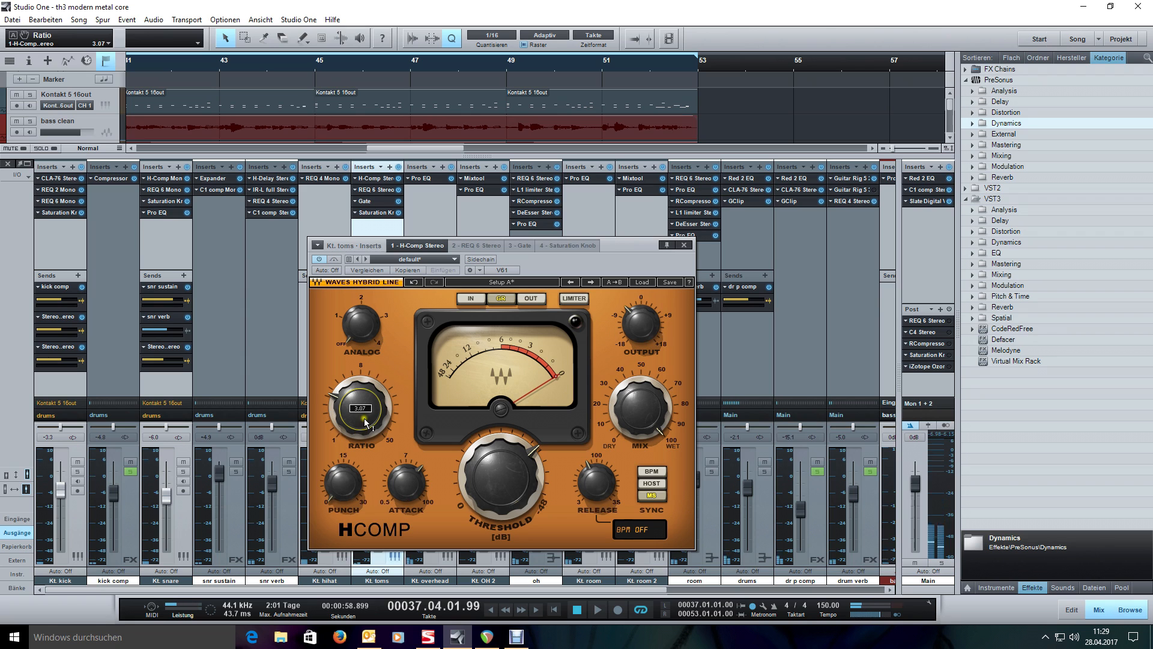
pyautogui.click(421, 489)
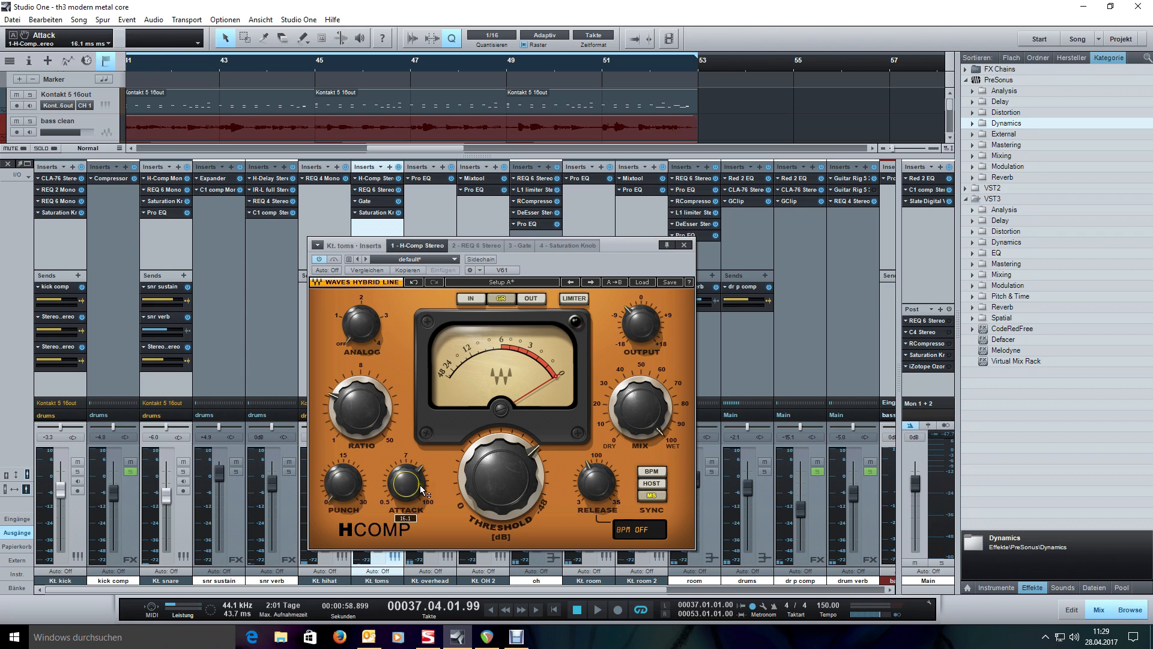
pyautogui.click(593, 489)
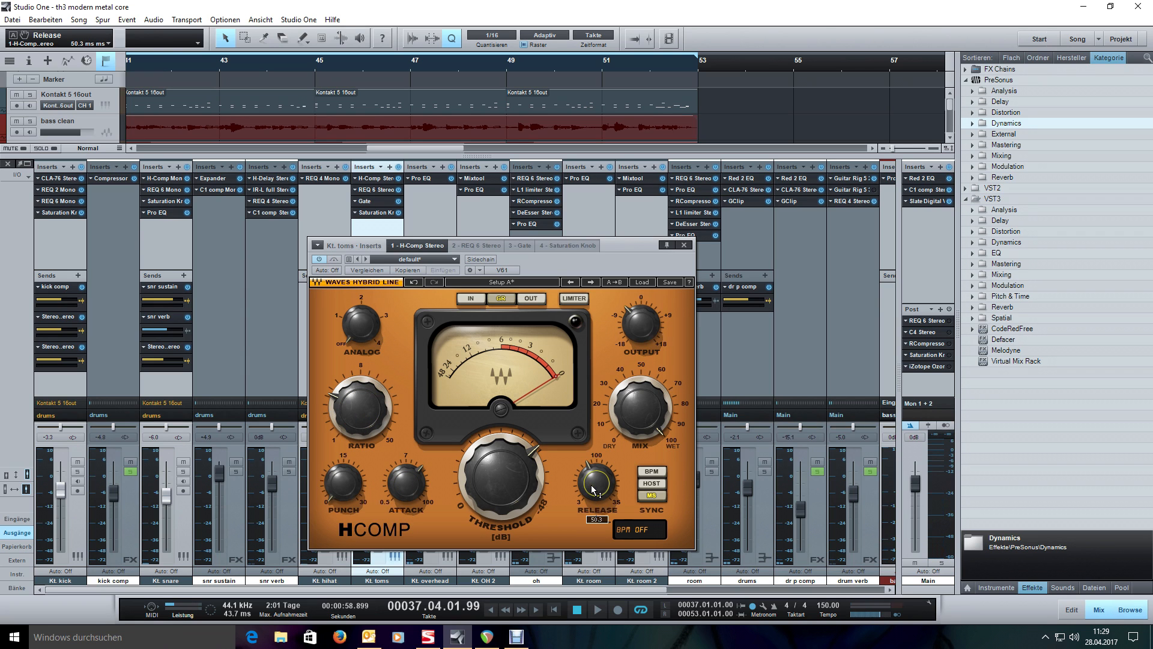
# Play the mix near the song's end and again around bar 28 to watch H-Comp's gain reduction on the toms.
pyautogui.moveTo(613, 245)
pyautogui.mouseDown()
pyautogui.moveTo(618, 263)
pyautogui.moveTo(617, 231)
pyautogui.mouseUp()
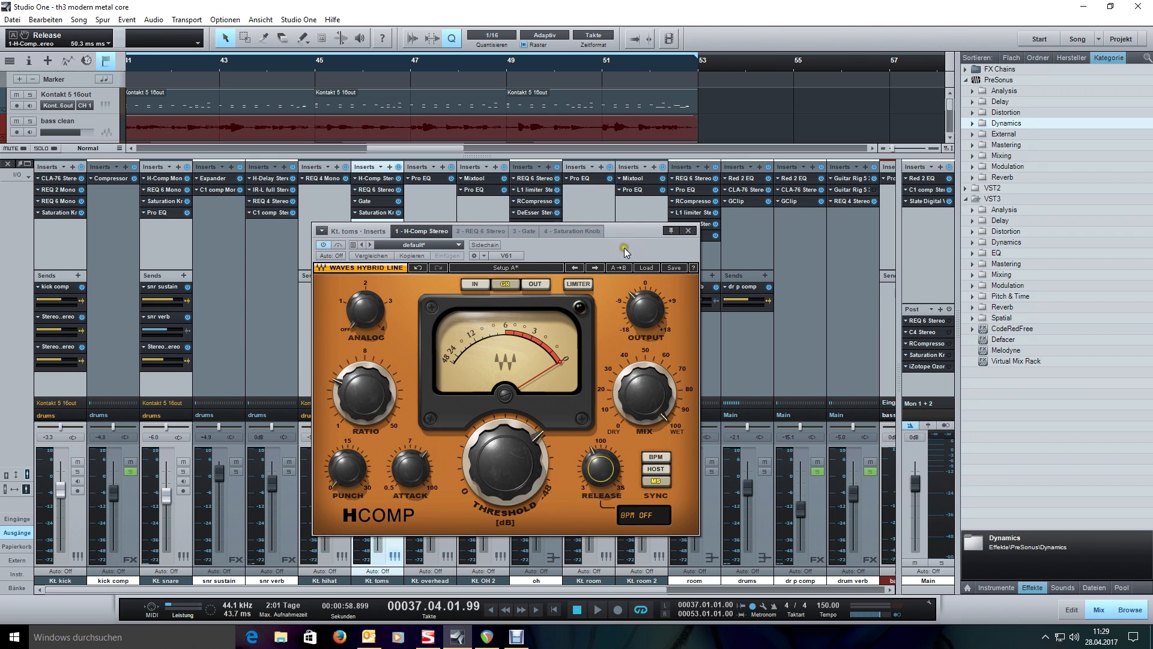
pyautogui.click(599, 69)
pyautogui.press('space')
pyautogui.scroll(-7, 763, 64)
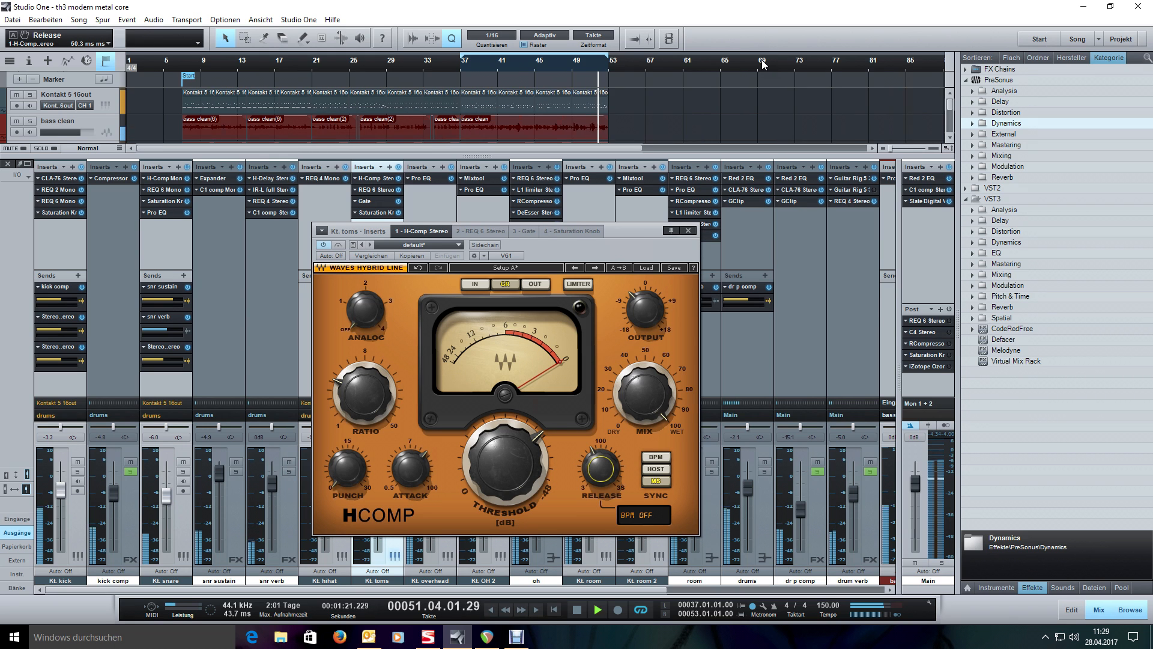
pyautogui.scroll(1, 762, 64)
pyautogui.click(280, 64)
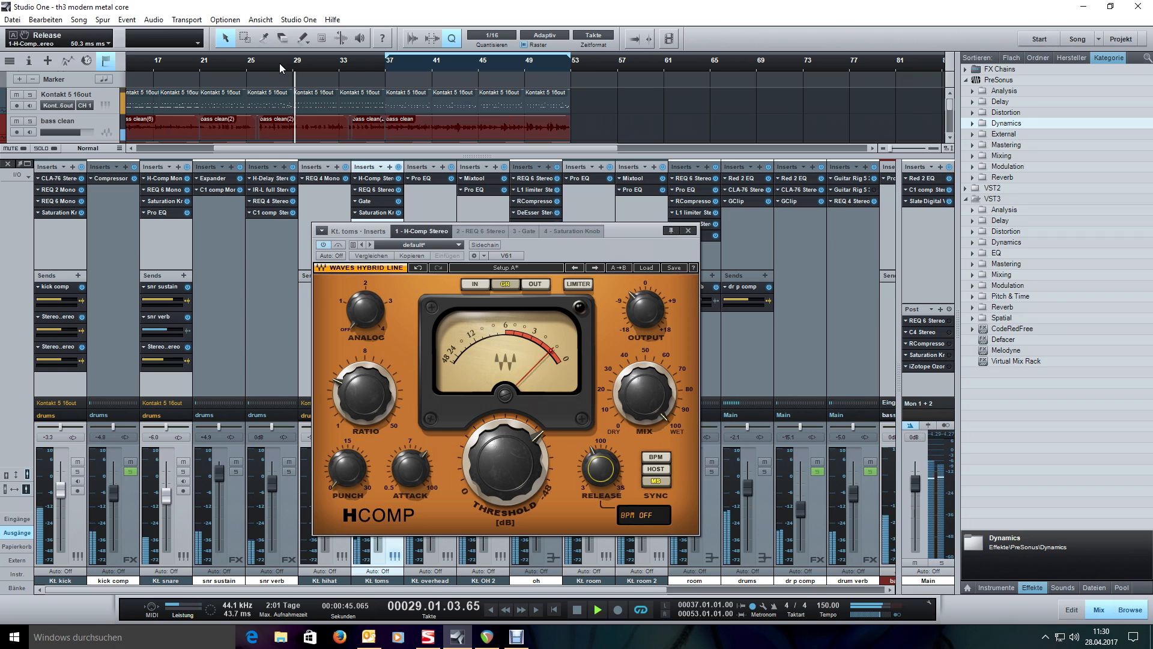
pyautogui.press('space')
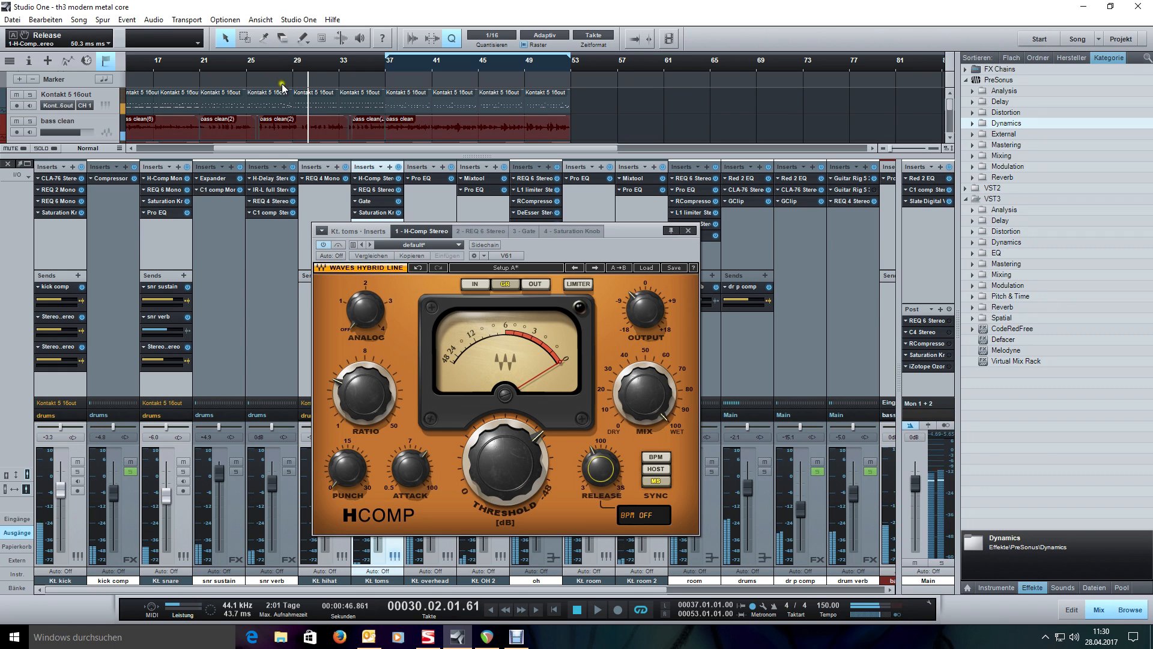
# Open the REQ 6 insert on Kt. toms and examine its EQ curve and band settings.
pyautogui.click(376, 190)
pyautogui.moveTo(538, 246); pyautogui.dragTo(541, 225)
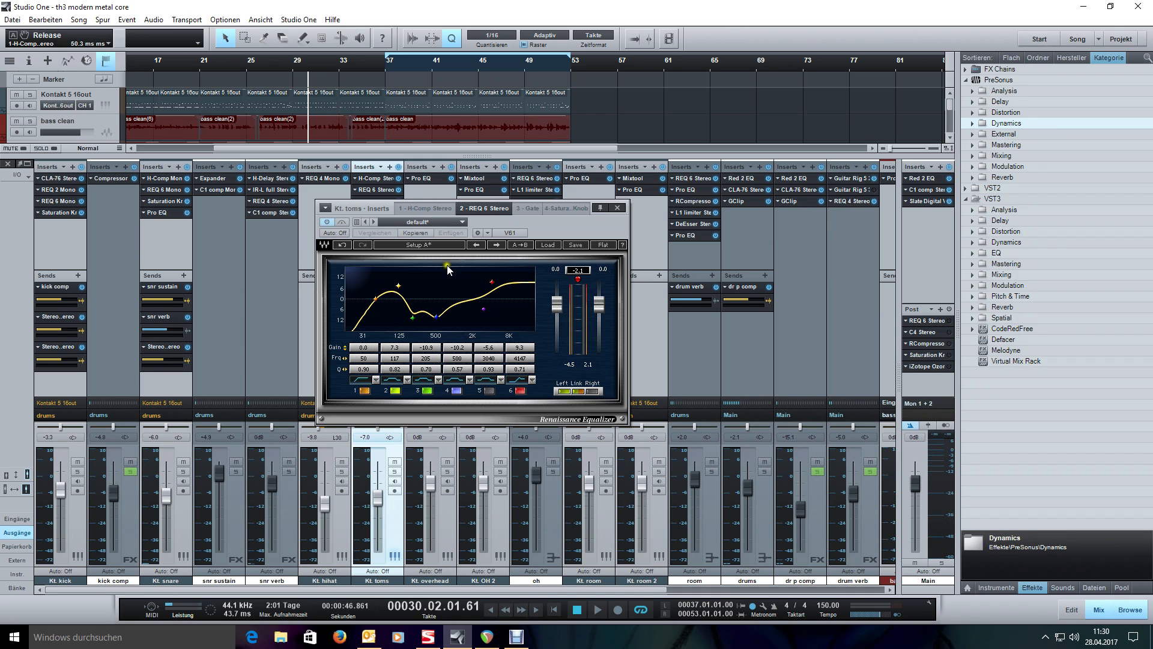
pyautogui.moveTo(568, 225)
pyautogui.mouseDown()
pyautogui.moveTo(604, 221)
pyautogui.moveTo(571, 247)
pyautogui.mouseUp()
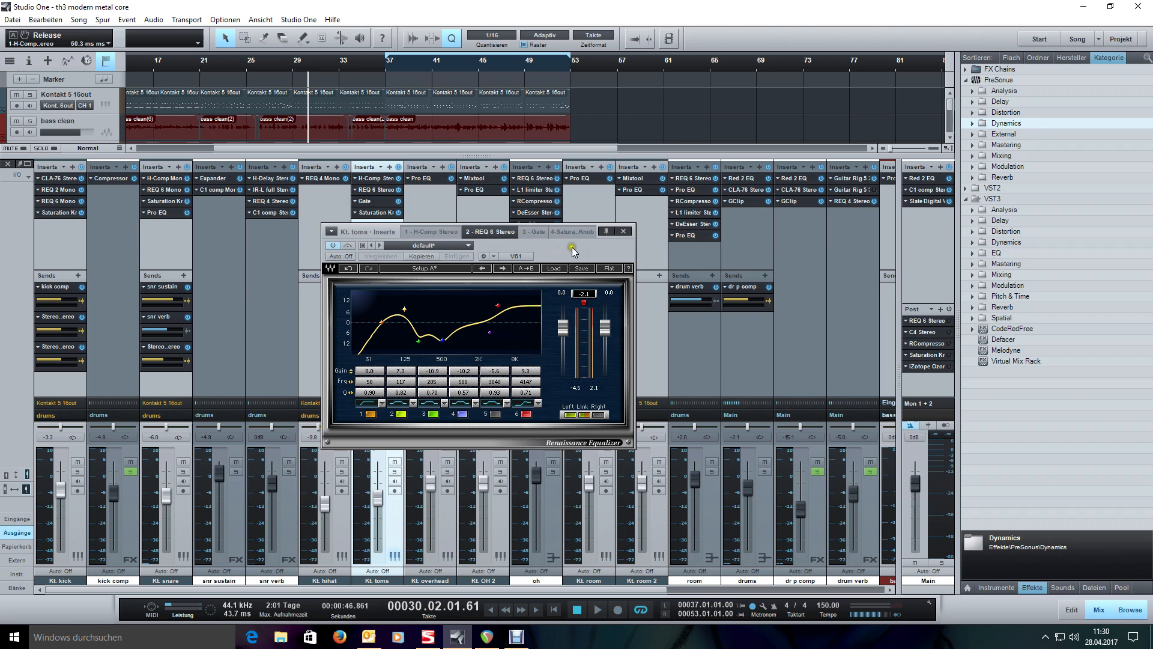
# Open the Gate insert on Kt. toms, solo the channel, and play the tom fill around bar 28.
pyautogui.click(386, 201)
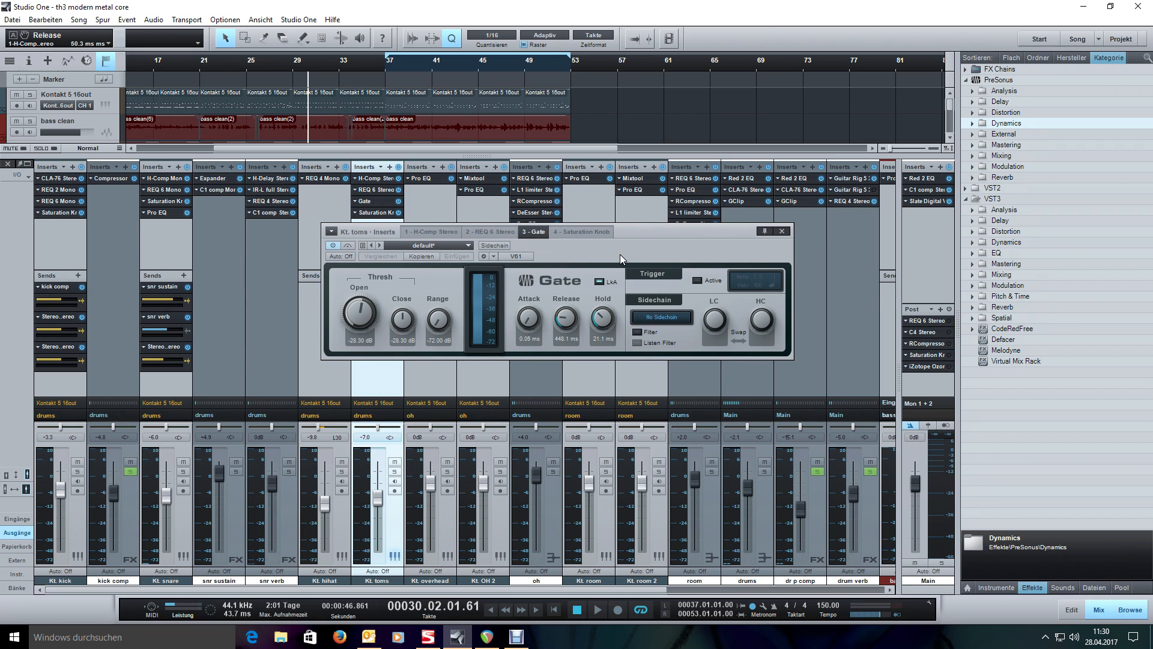
pyautogui.scroll(2, 251, 63)
pyautogui.scroll(1, 251, 63)
pyautogui.press('s')
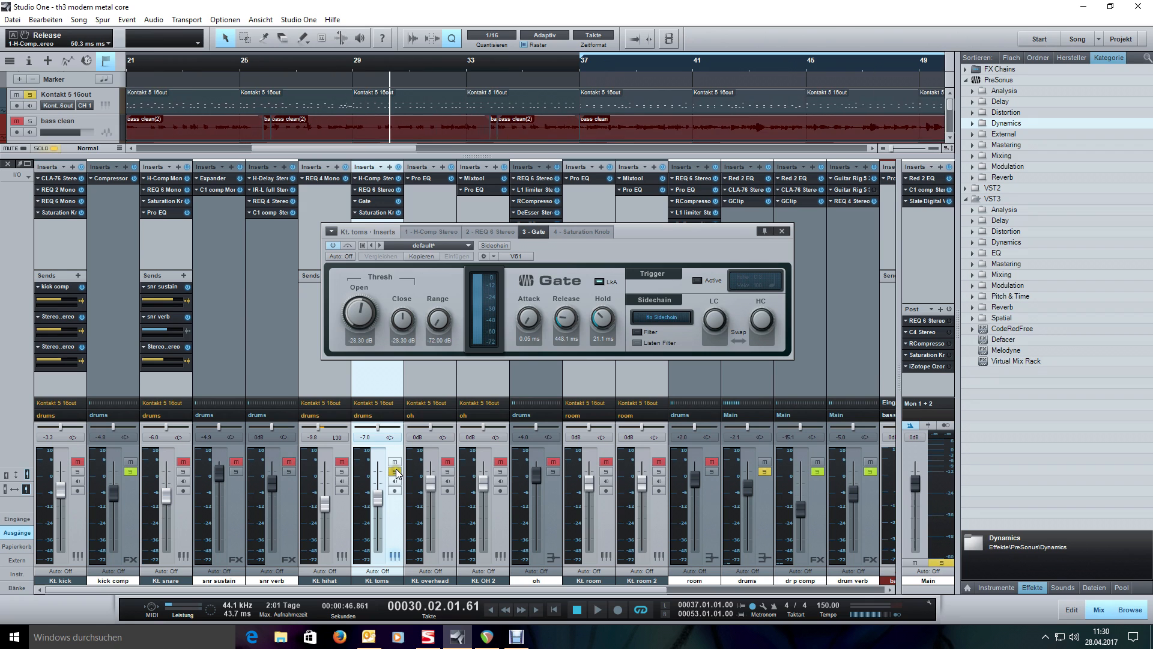
pyautogui.click(335, 68)
pyautogui.press('space')
pyautogui.scroll(3, 335, 68)
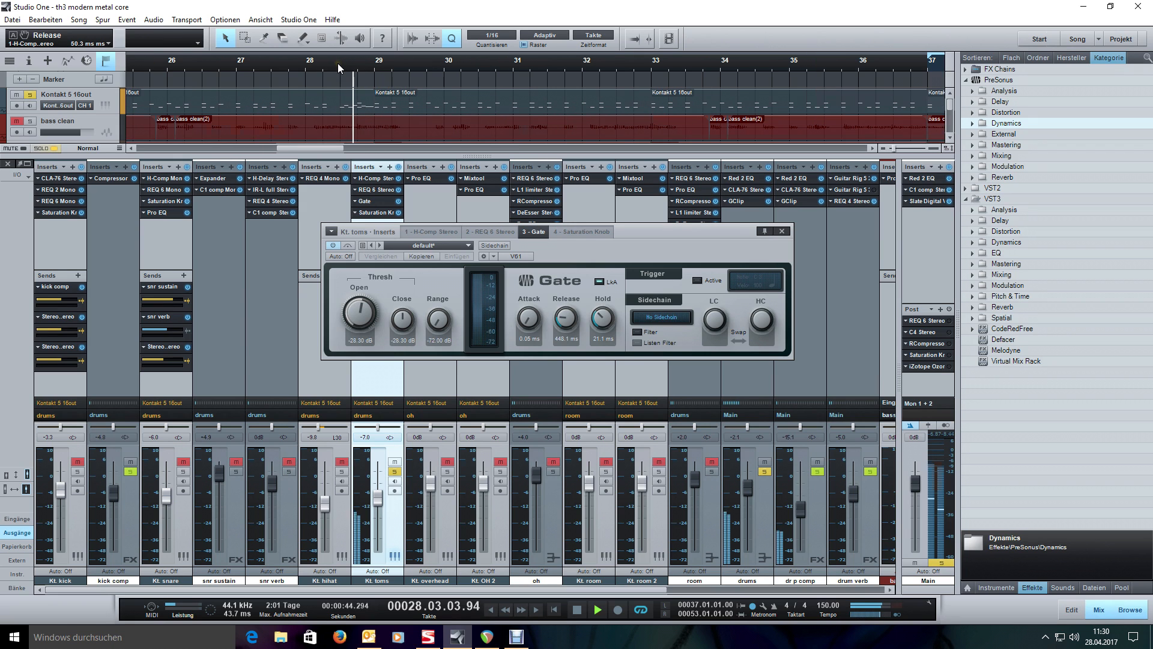
pyautogui.press('space')
# Set the loop range from bar 28 to bar 29 and play the soloed tom fill.
pyautogui.keyDown('ctrl'); pyautogui.click(306, 64); pyautogui.keyUp('ctrl')
pyautogui.keyDown('alt'); pyautogui.click(375, 64); pyautogui.keyUp('alt')
pyautogui.press('KP_Divide')
pyautogui.press('KP_Divide')
pyautogui.press('space')
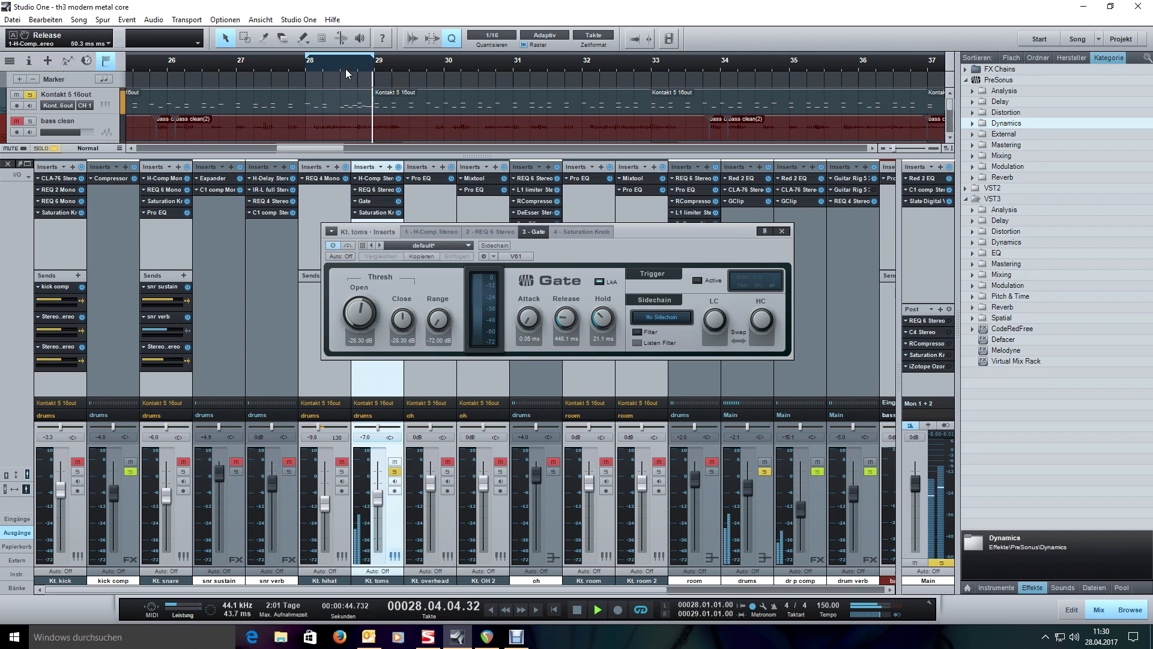
pyautogui.press('space')
# Play the soloed toms near bar 52 at the song's end to watch how the Gate responds.
pyautogui.scroll(-3, 330, 64)
pyautogui.scroll(-2, 328, 64)
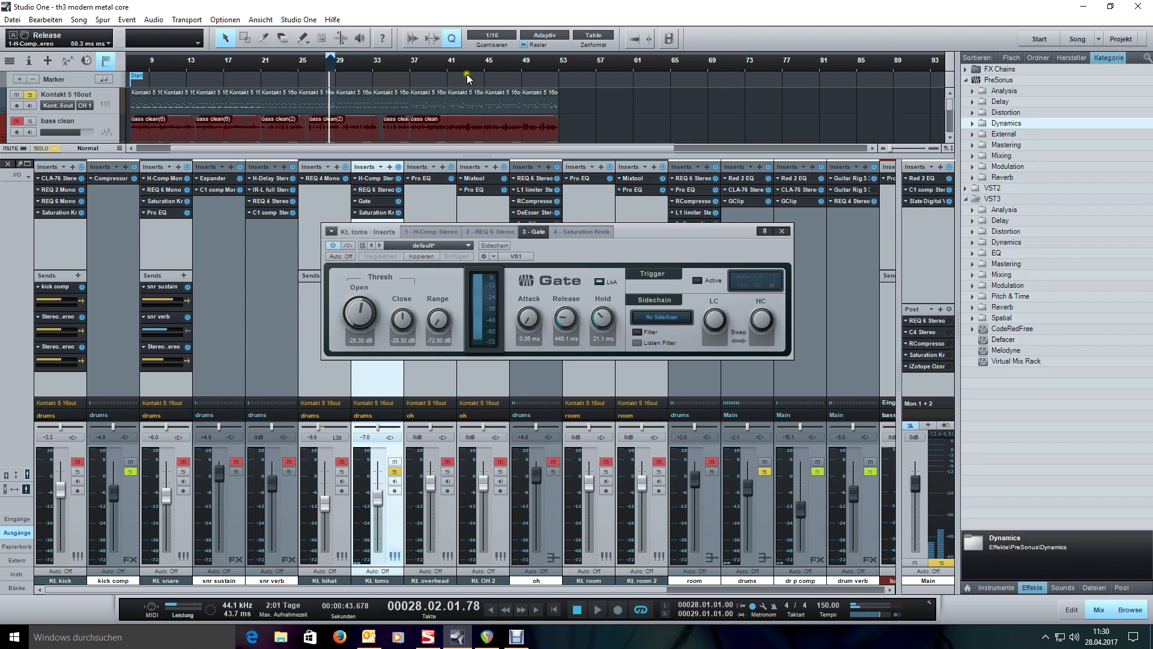
pyautogui.click(551, 60)
pyautogui.press('space')
pyautogui.scroll(3, 553, 59)
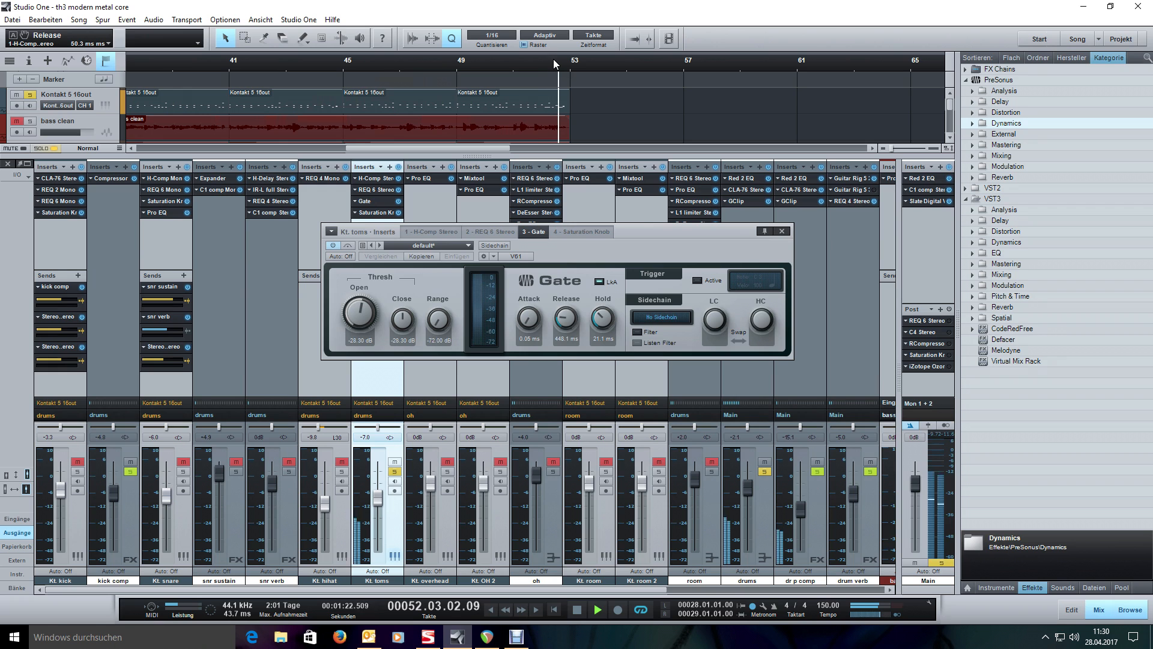
# Check the Saturation Knob insert on Kt. toms while playing the bar 28 fill, then close it and unsolo the channel.
pyautogui.click(376, 213)
pyautogui.press('space')
pyautogui.scroll(-1, 557, 59)
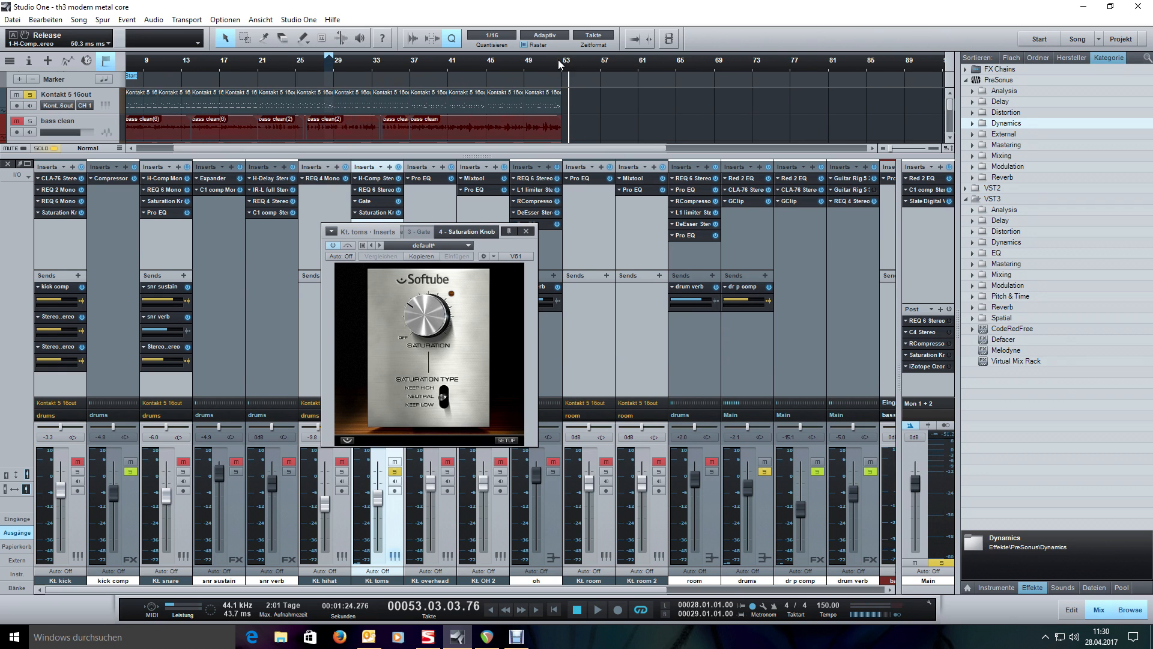
pyautogui.scroll(-1, 484, 62)
pyautogui.press('space')
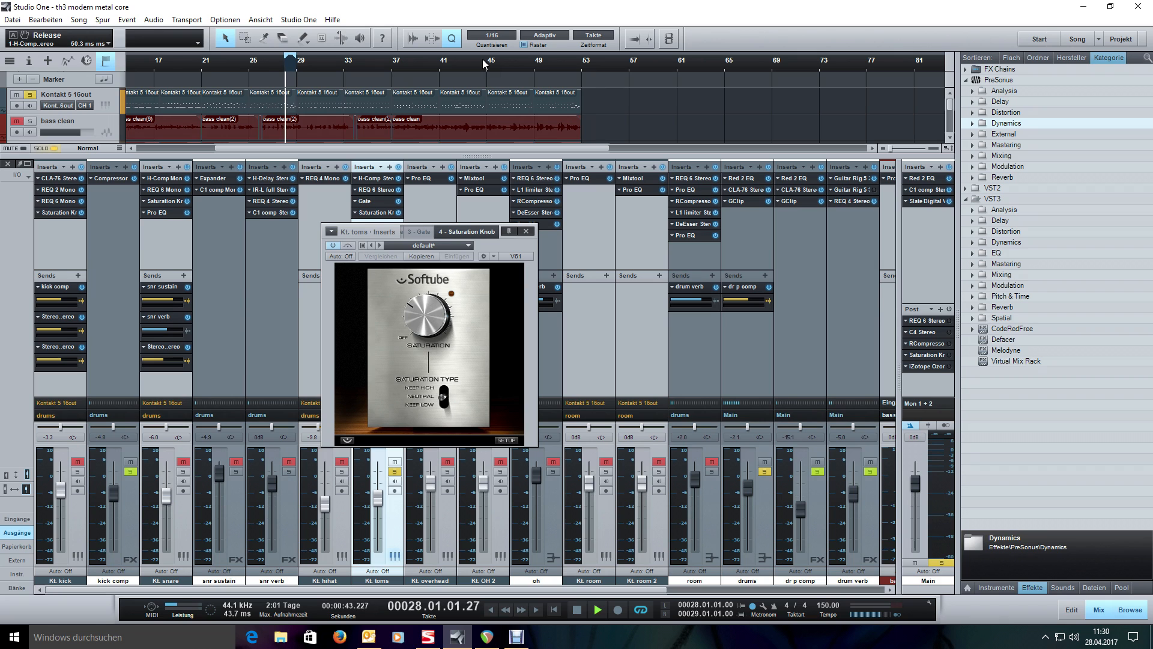
pyautogui.press('space')
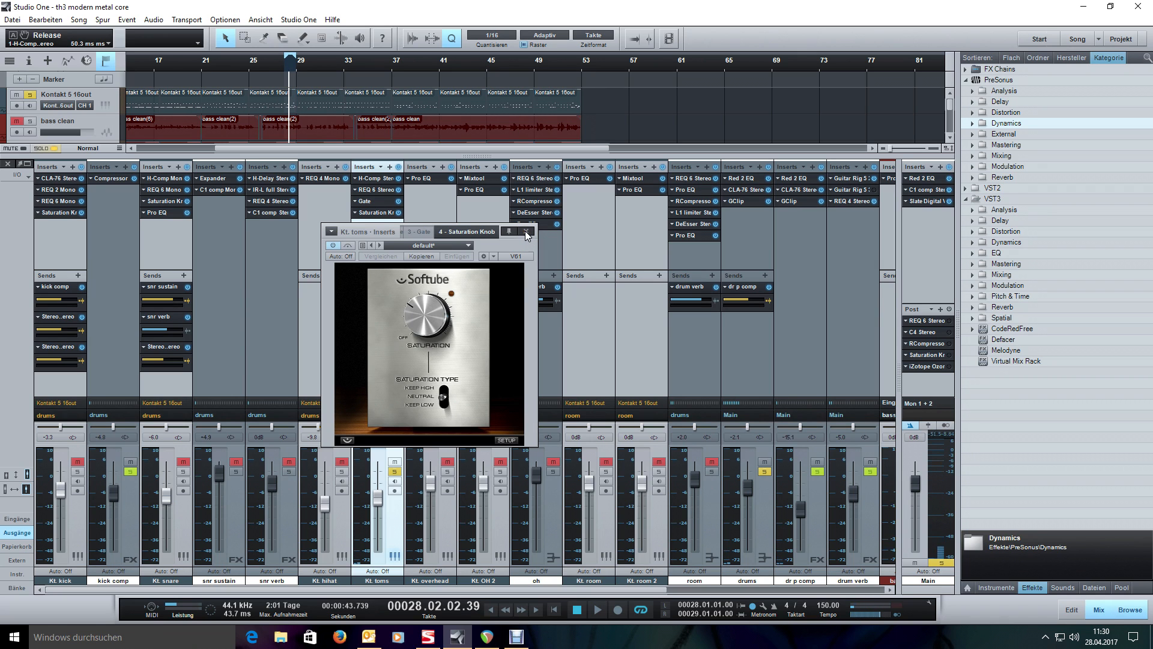
pyautogui.click(527, 232)
pyautogui.click(395, 472)
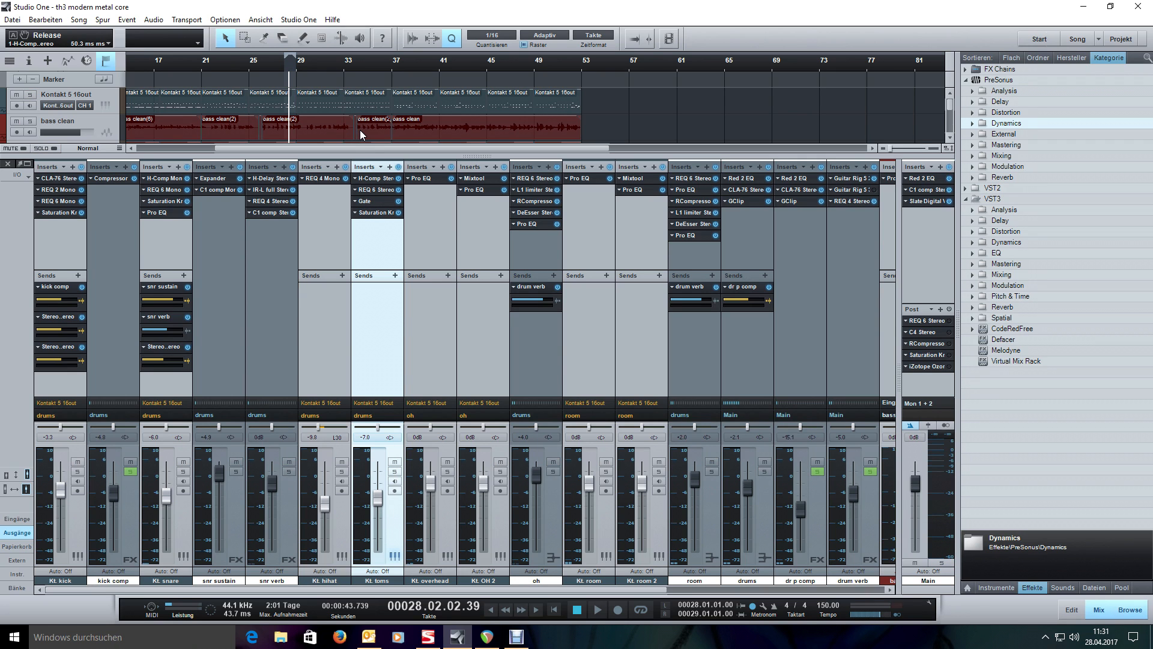
# Compare the Kt. overhead and Kt. OH 2 channels, then view Kt. overhead's Pro EQ curve and close it.
pyautogui.click(440, 233)
pyautogui.click(489, 243)
pyautogui.click(424, 236)
pyautogui.click(474, 236)
pyautogui.click(445, 218)
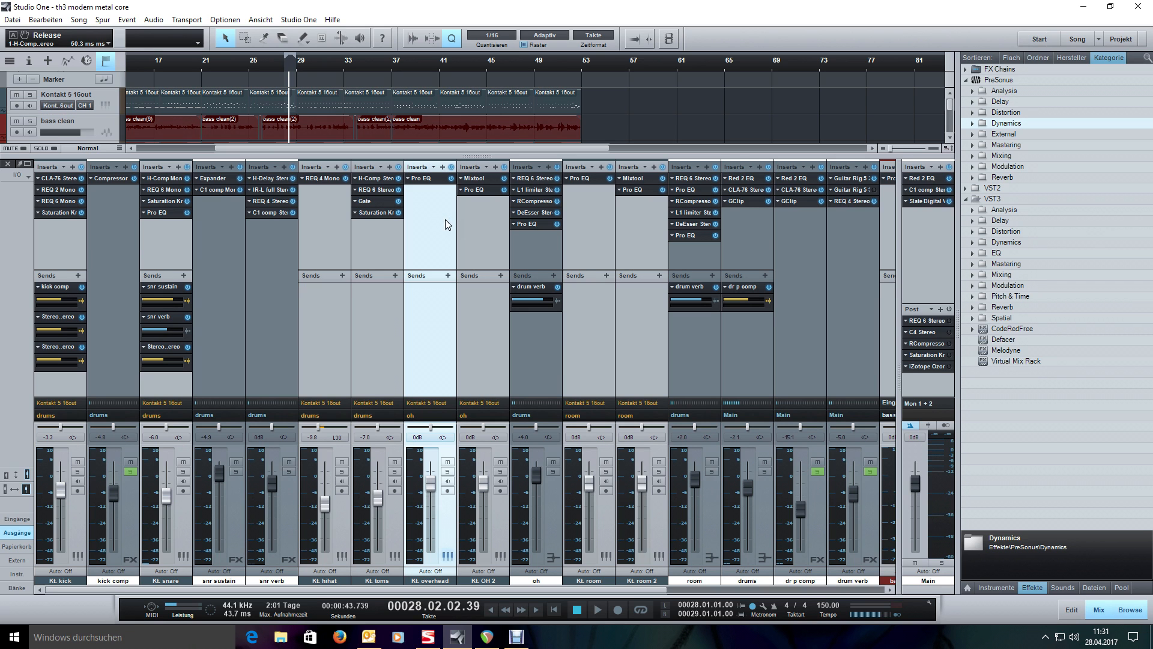
pyautogui.moveTo(1152, 132); pyautogui.dragTo(580, 200)
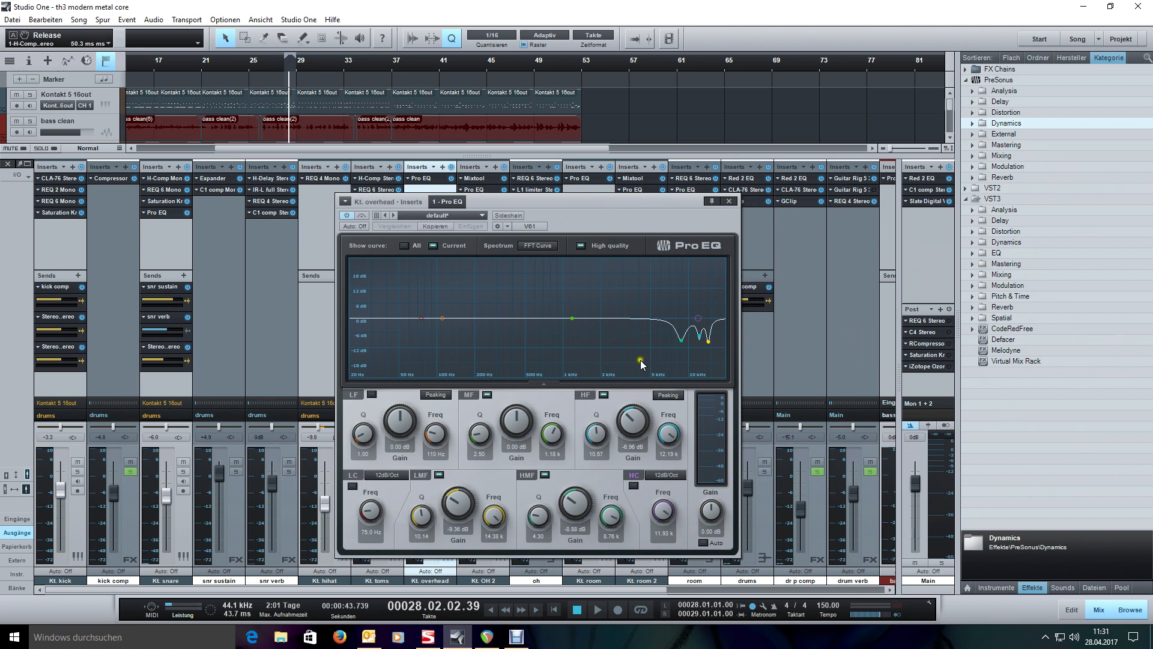
pyautogui.click(731, 201)
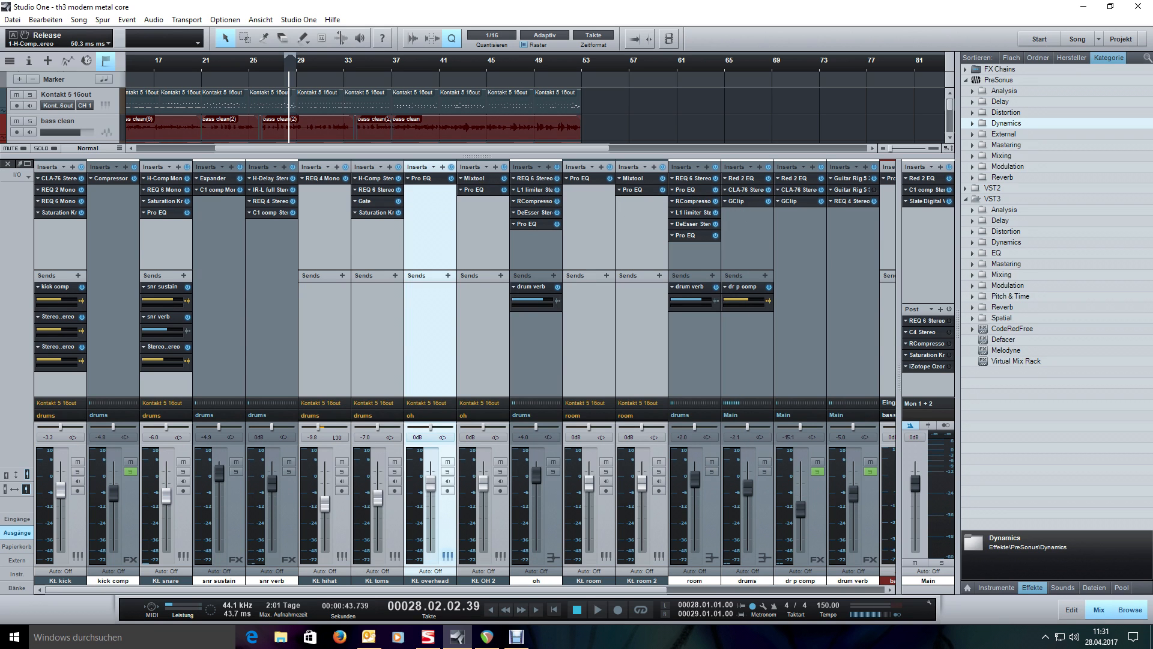
# Open the Pro EQ insert on Kt. OH 2, examine its narrow high-frequency cuts, and close it.
pyautogui.click(475, 189)
pyautogui.moveTo(772, 167); pyautogui.dragTo(600, 171)
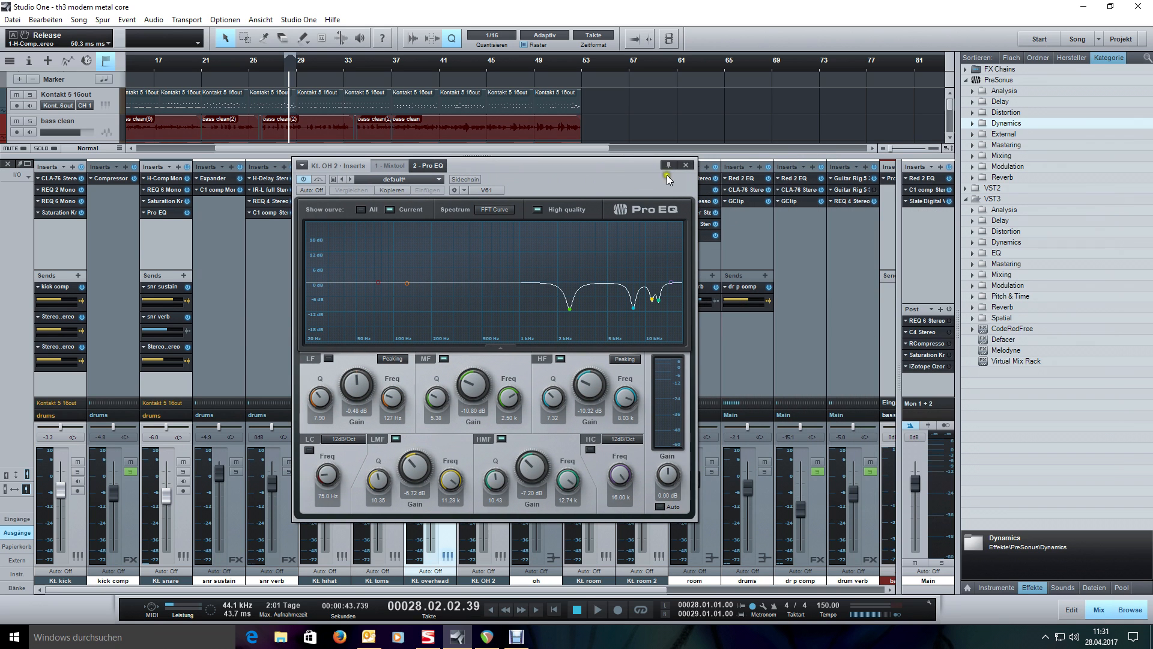
pyautogui.click(685, 165)
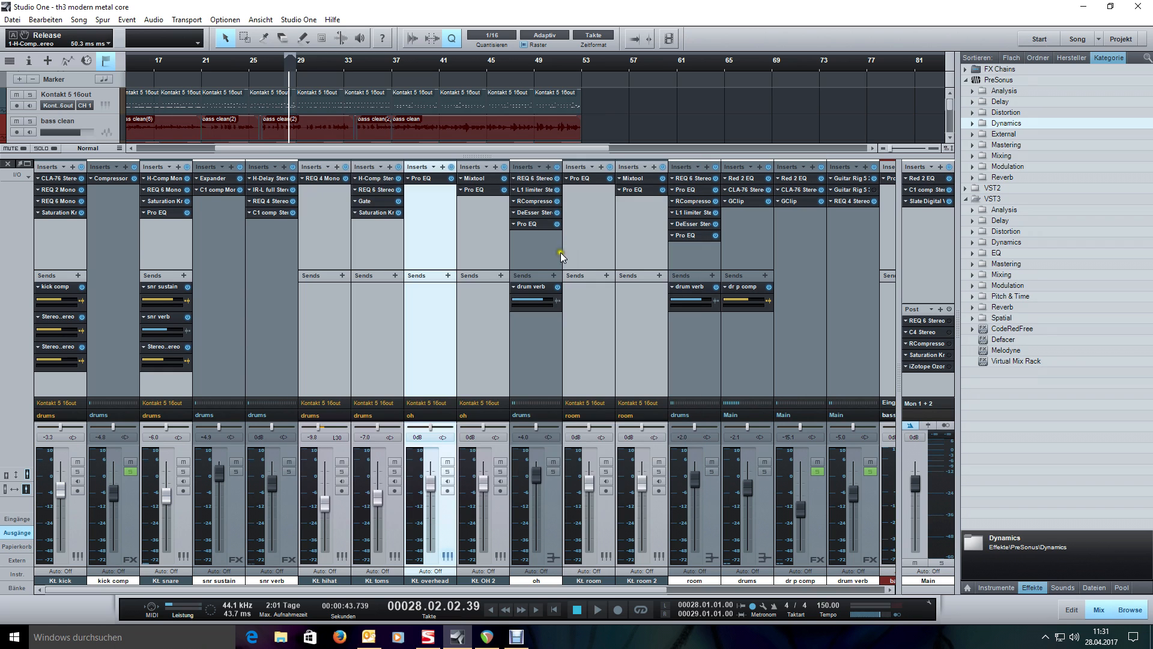
# Select the oh bus, open its REQ 6 insert, and examine the low cut and upper-band settings.
pyautogui.click(540, 248)
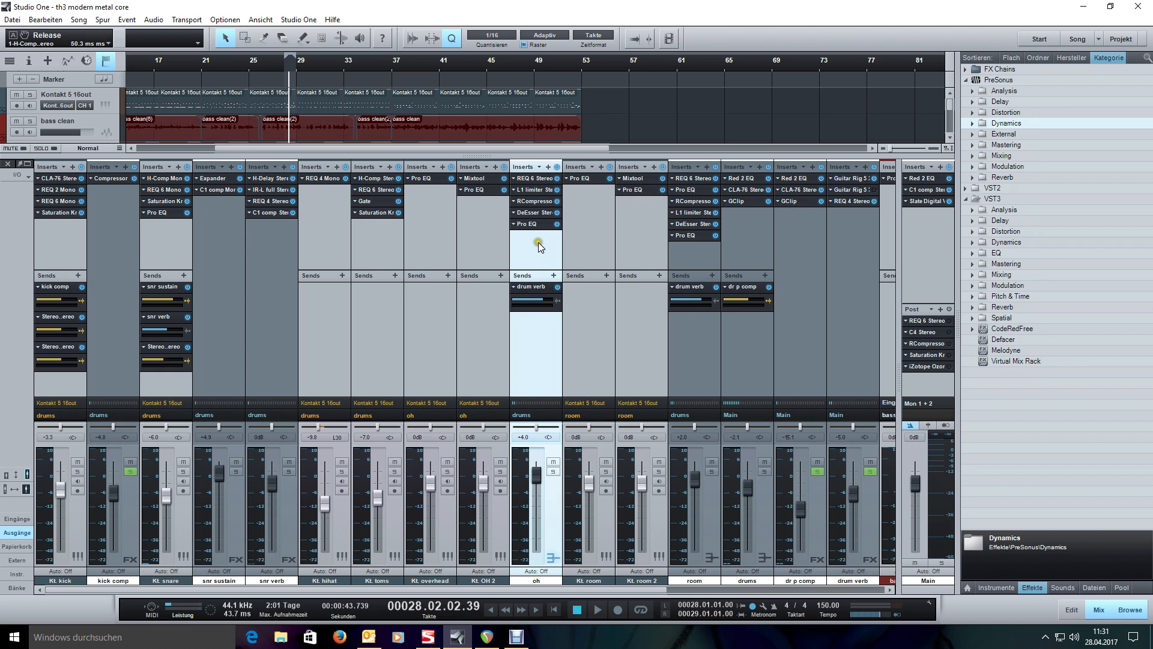
pyautogui.click(538, 180)
pyautogui.moveTo(666, 103); pyautogui.dragTo(464, 216)
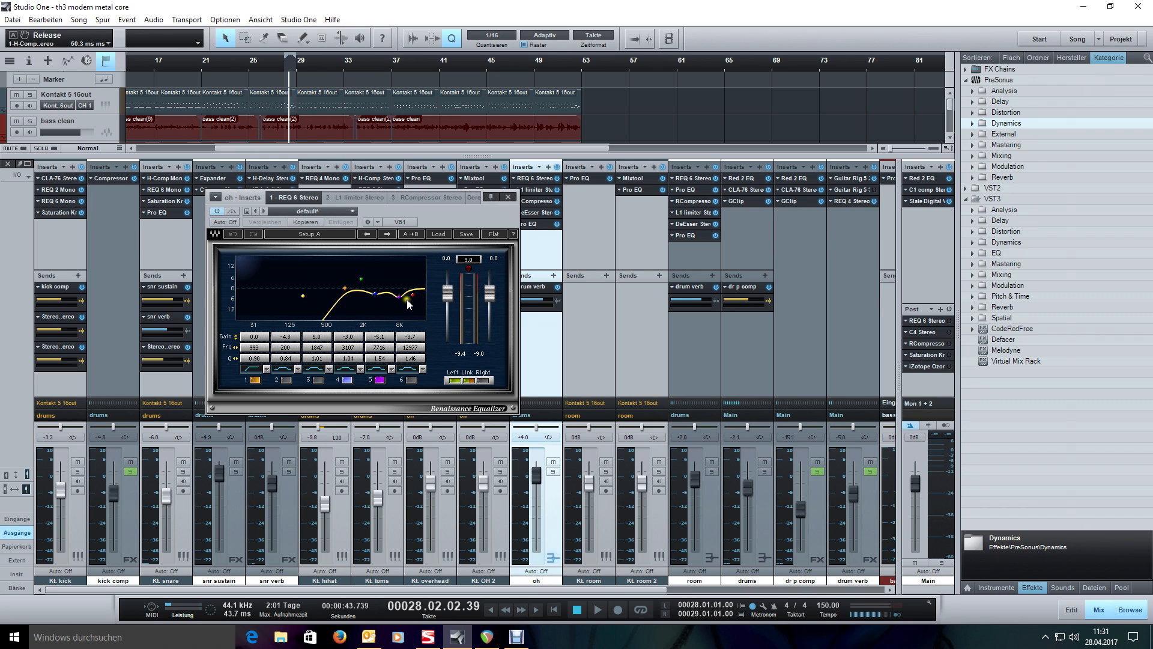
pyautogui.moveTo(349, 287); pyautogui.dragTo(354, 286)
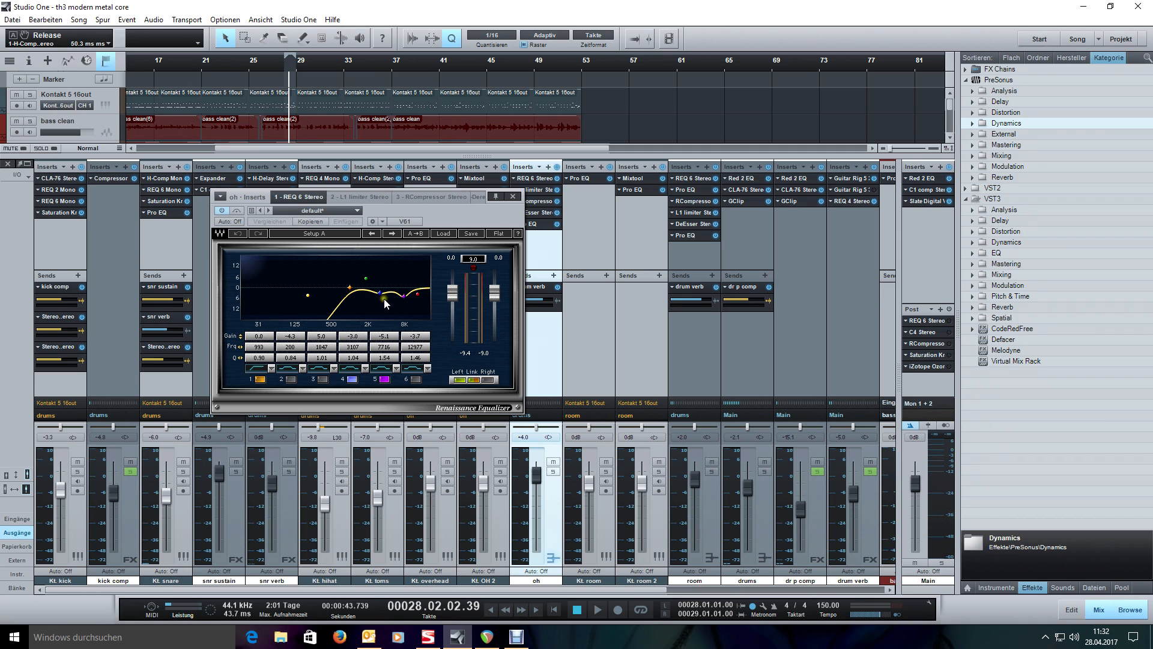
# Show the oh bus's L1 limiter, solo the bus, and play the overheads to watch the limiter's threshold and attenuation.
pyautogui.click(355, 197)
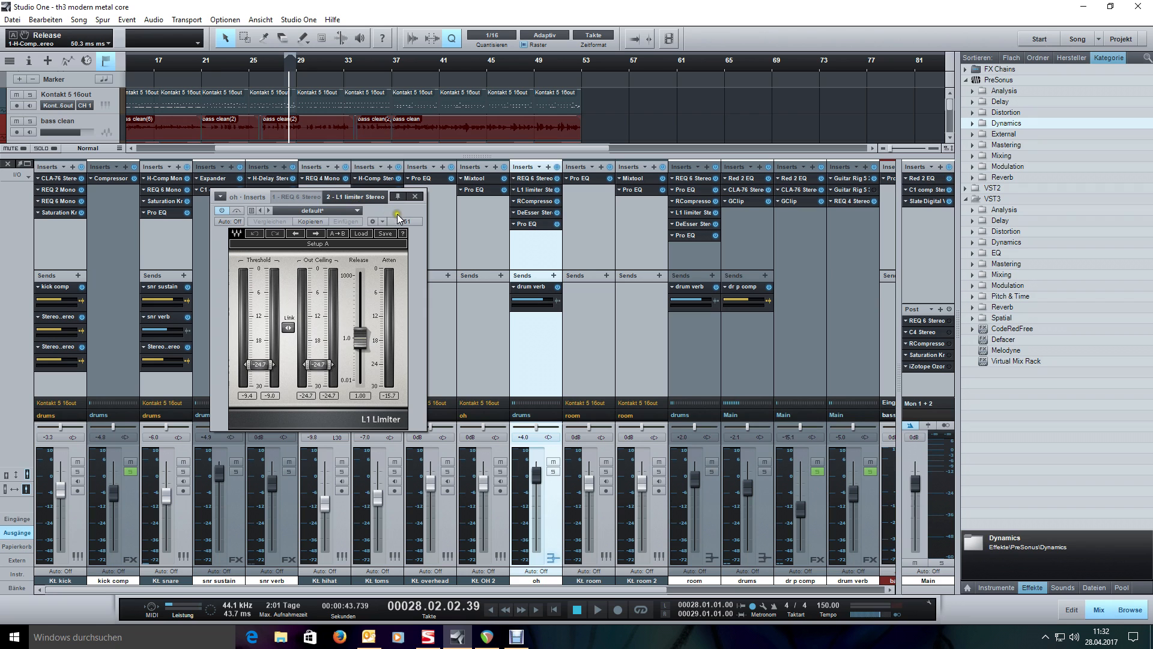
pyautogui.click(553, 471)
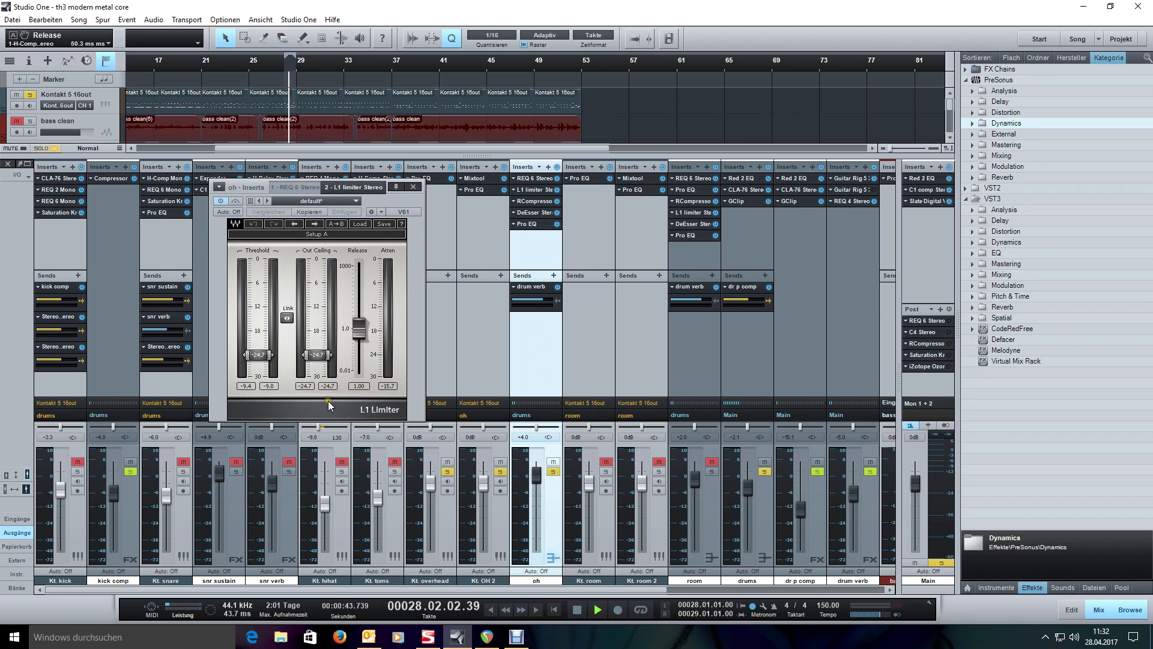
pyautogui.press('space')
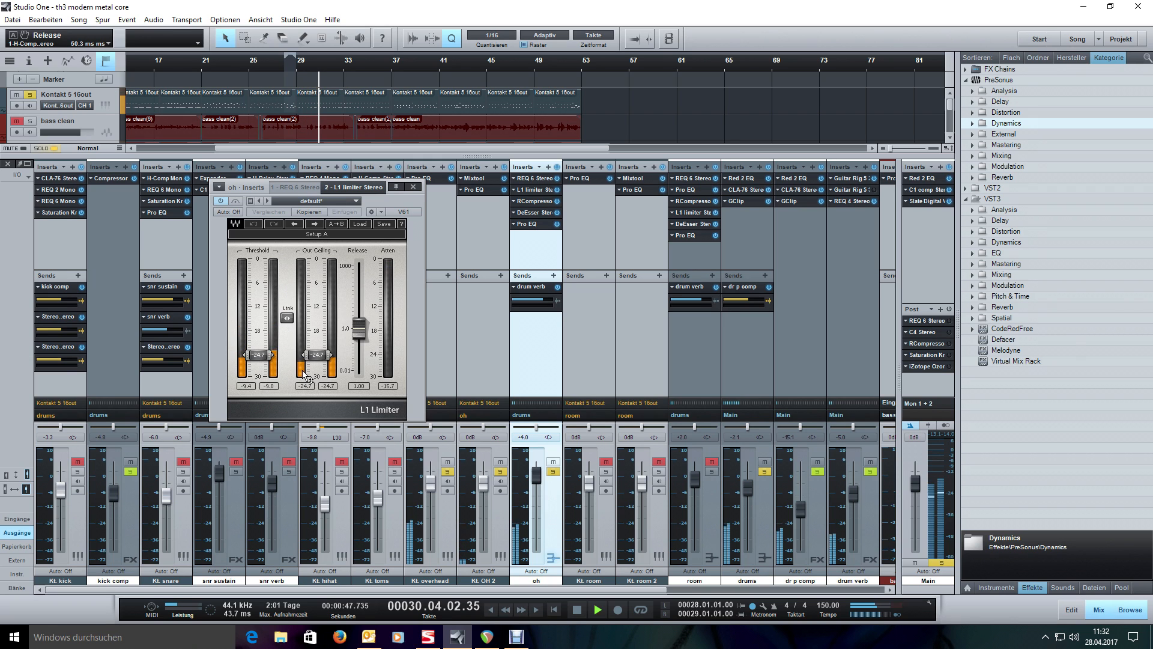
pyautogui.press('space')
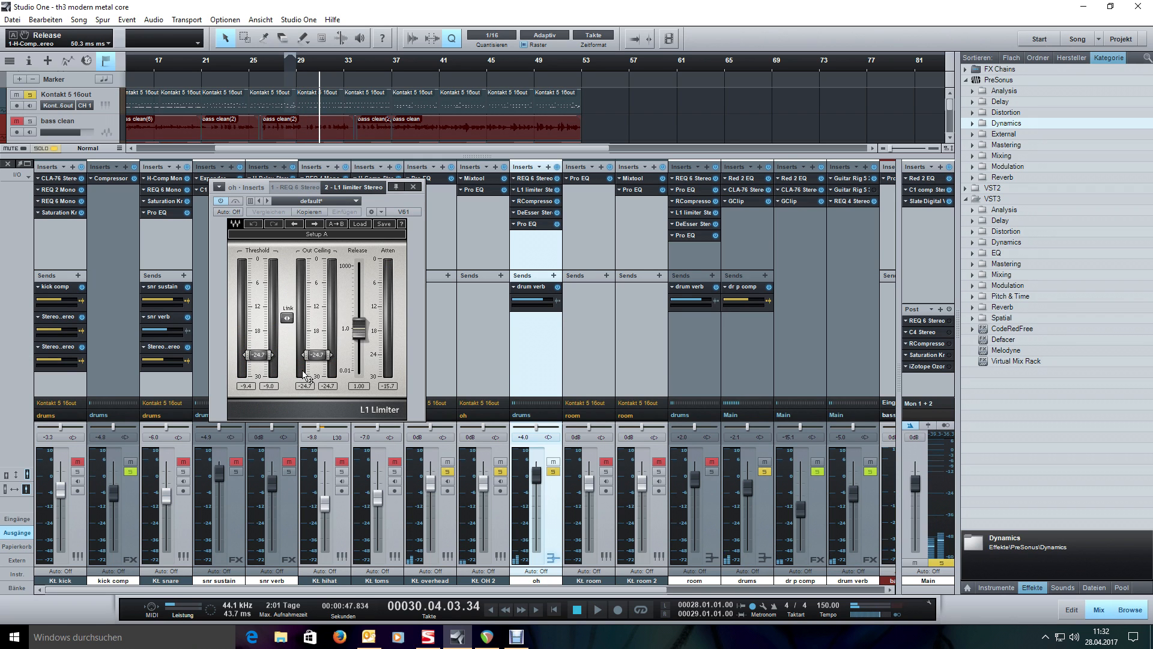
# Open the RCompressor insert on the oh bus, compare it with the L1 limiter, and examine its threshold, ratio, attack and release.
pyautogui.click(531, 204)
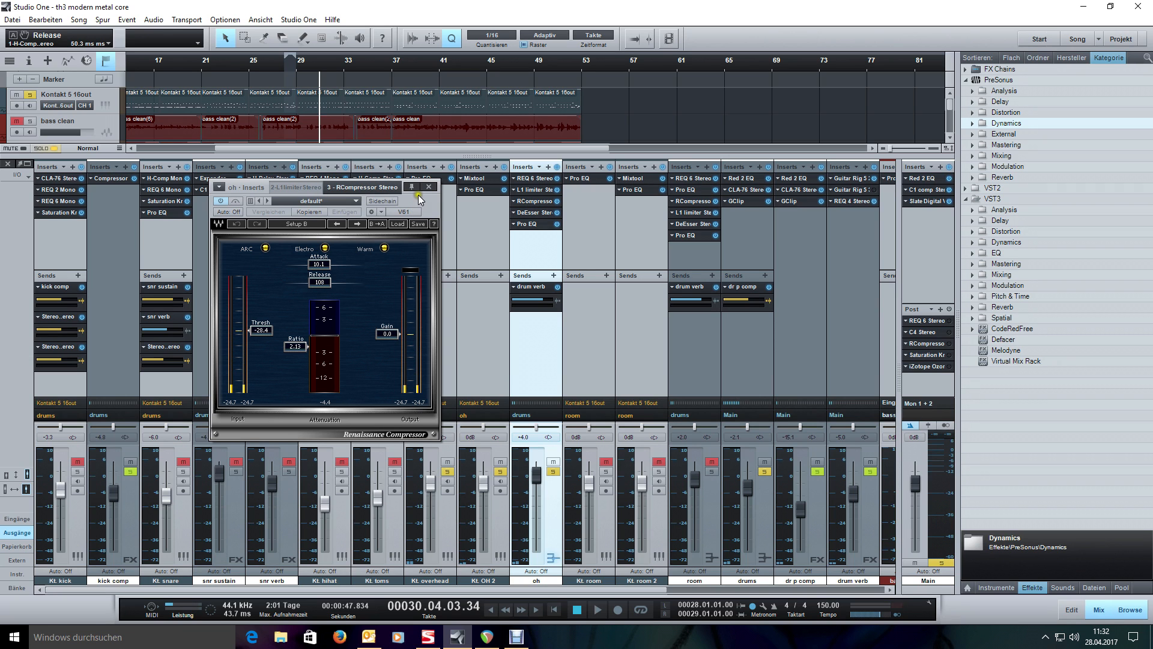
pyautogui.moveTo(415, 197); pyautogui.dragTo(408, 199)
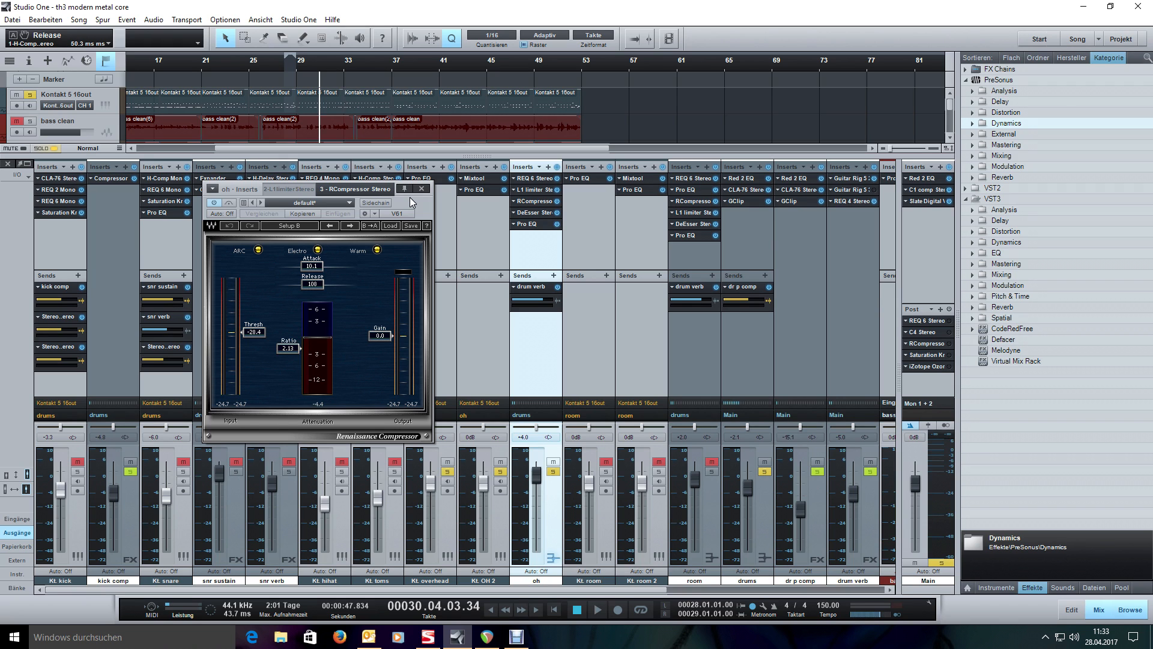
pyautogui.moveTo(410, 197); pyautogui.dragTo(409, 188)
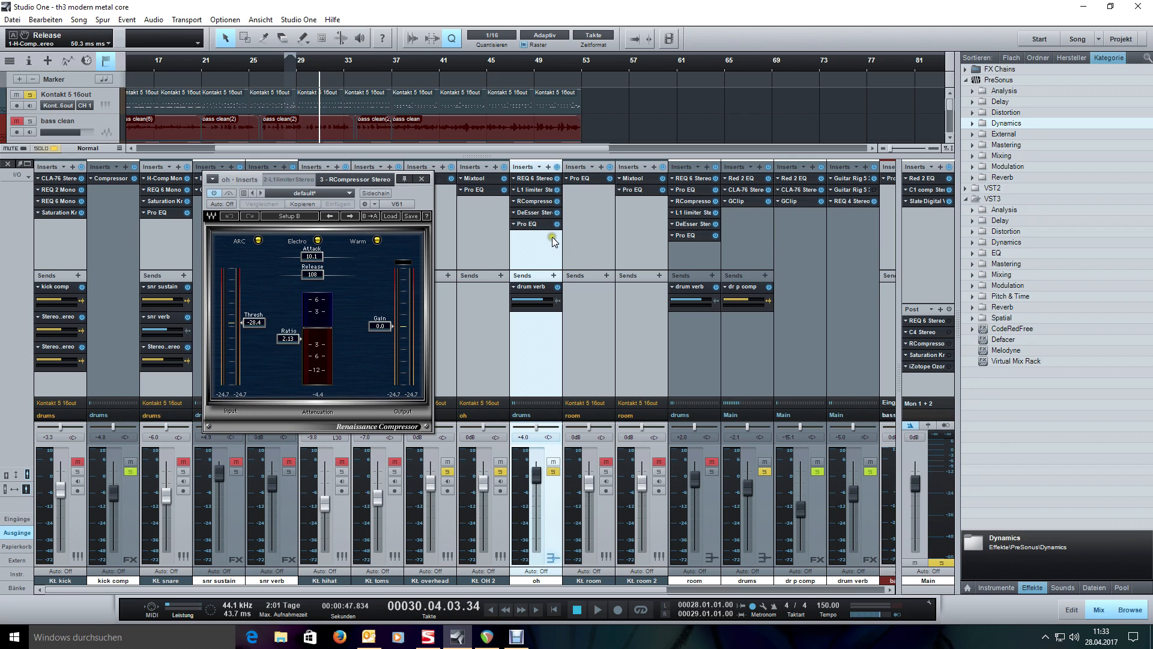
pyautogui.click(538, 67)
pyautogui.click(543, 193)
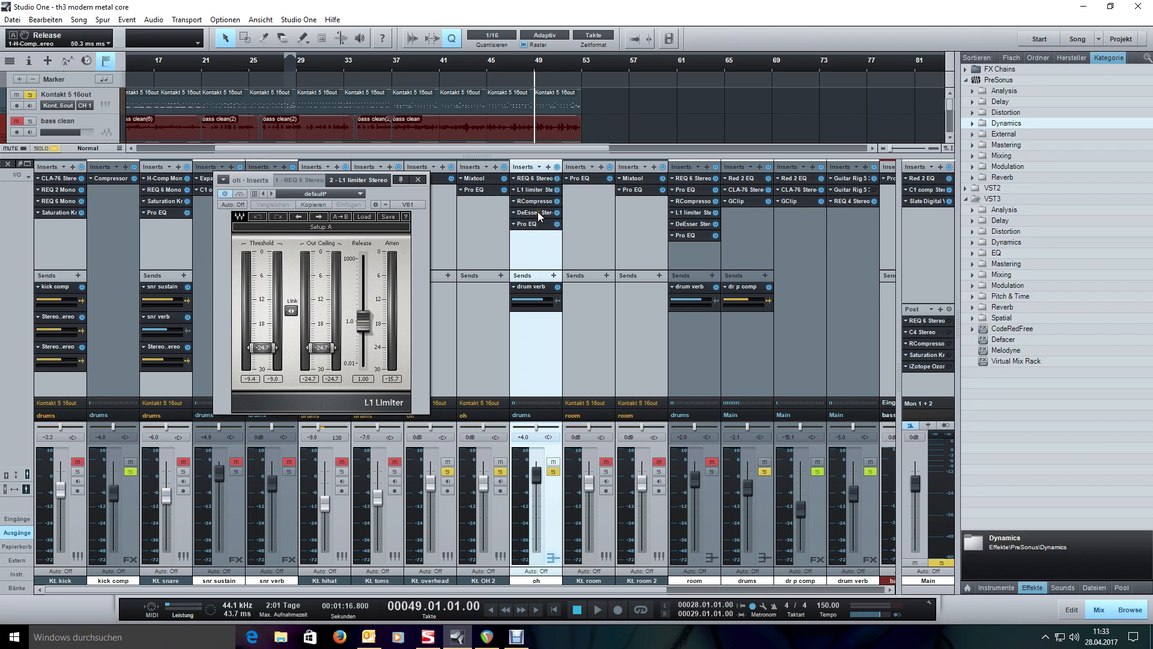
pyautogui.click(534, 201)
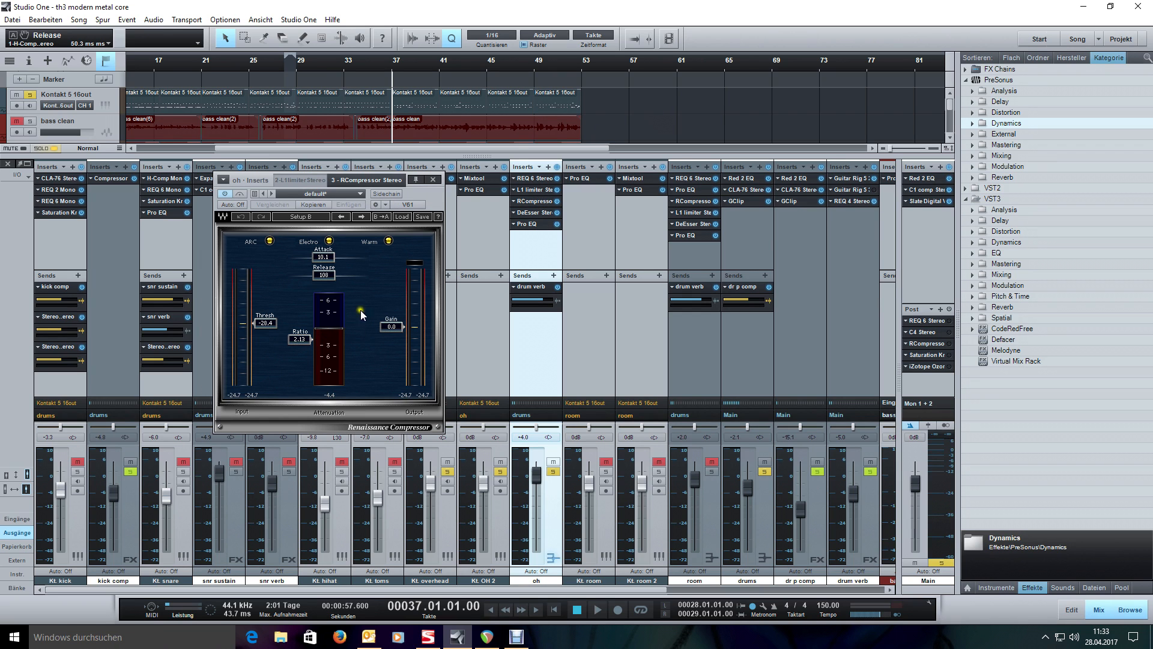
pyautogui.moveTo(423, 193); pyautogui.dragTo(427, 194)
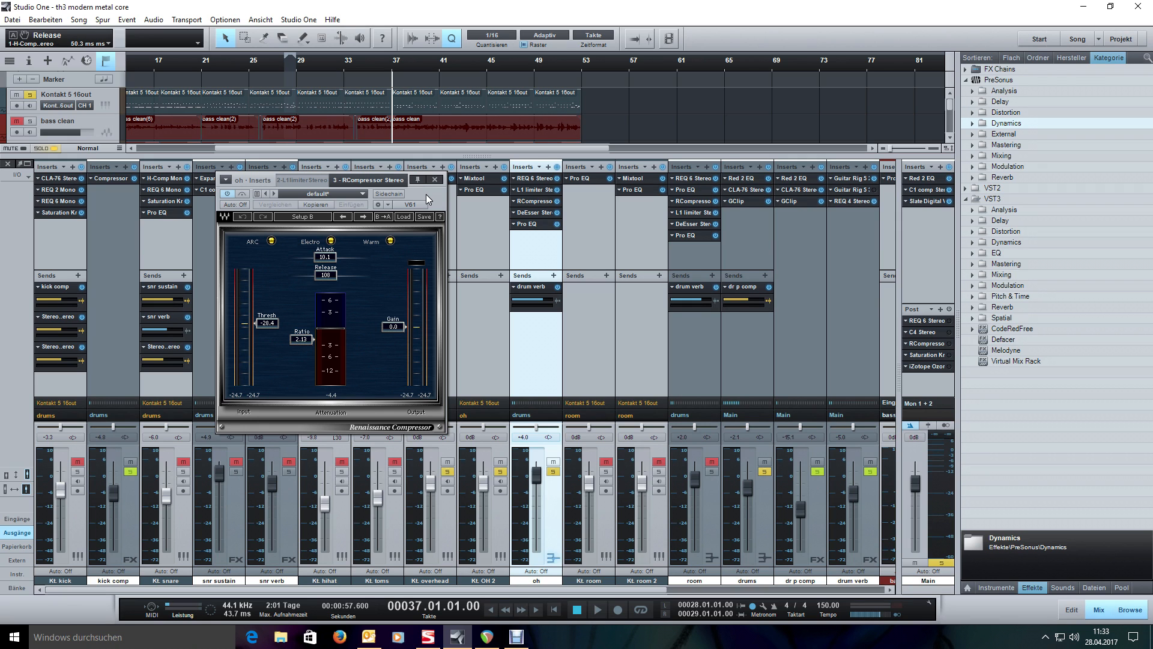
# Show the oh bus's DeEsser and play two passages of the overheads to watch its threshold and attenuation meters.
pyautogui.click(535, 212)
pyautogui.moveTo(412, 190); pyautogui.dragTo(440, 203)
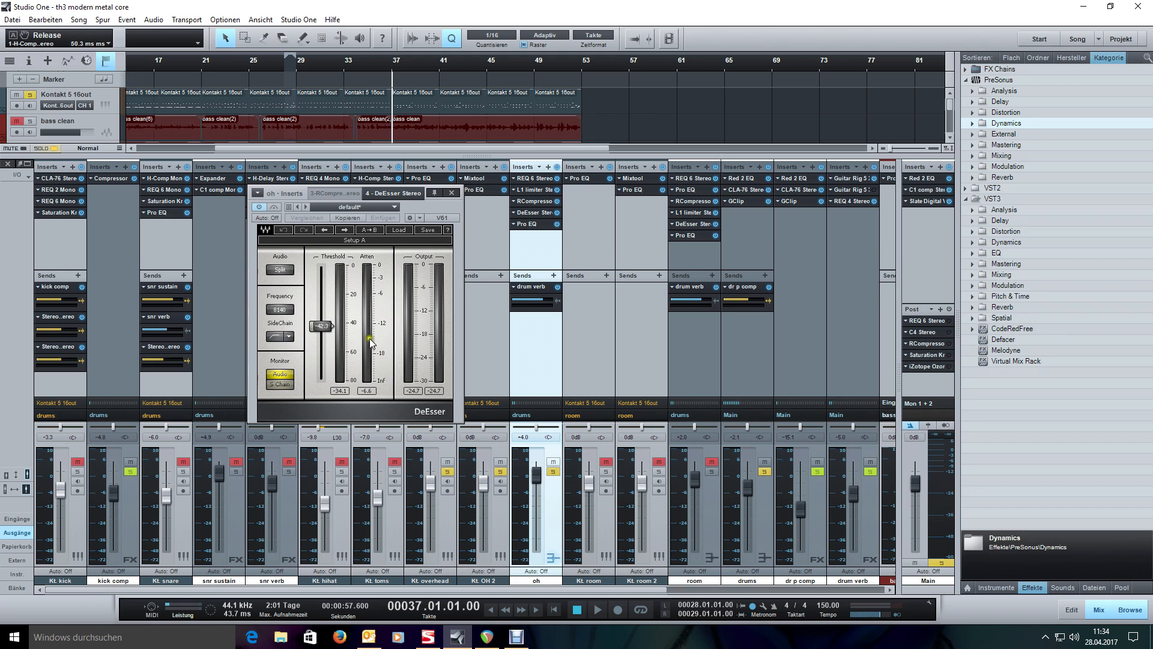
pyautogui.press('space')
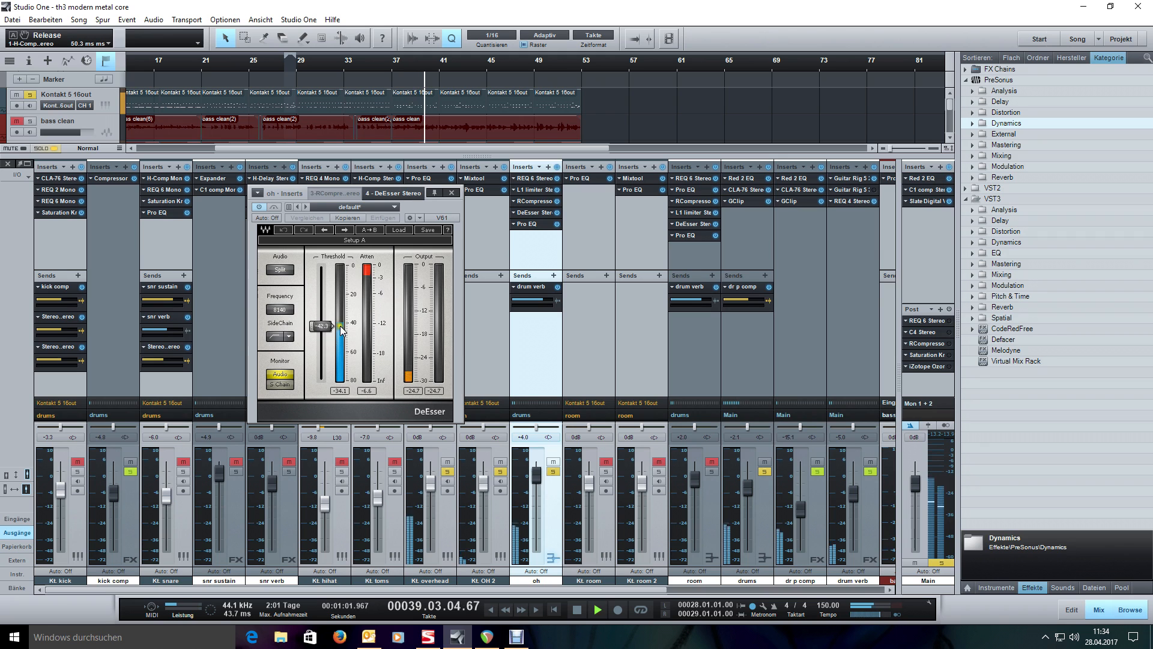
pyautogui.press('space')
pyautogui.click(487, 63)
pyautogui.press('space')
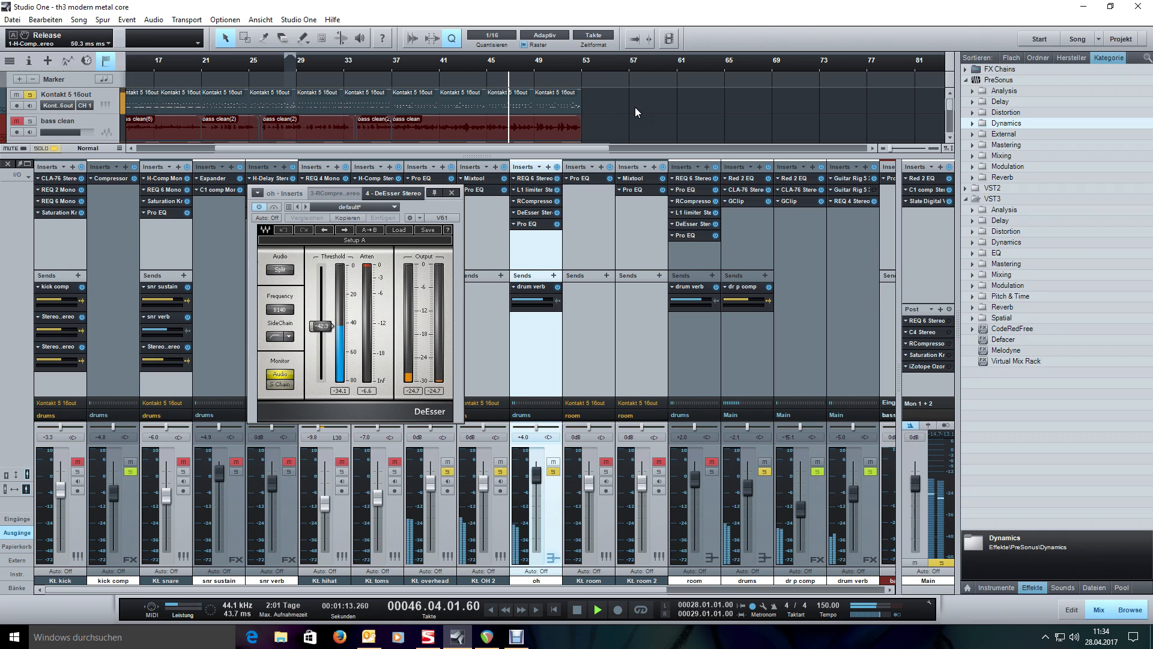
pyautogui.press('space')
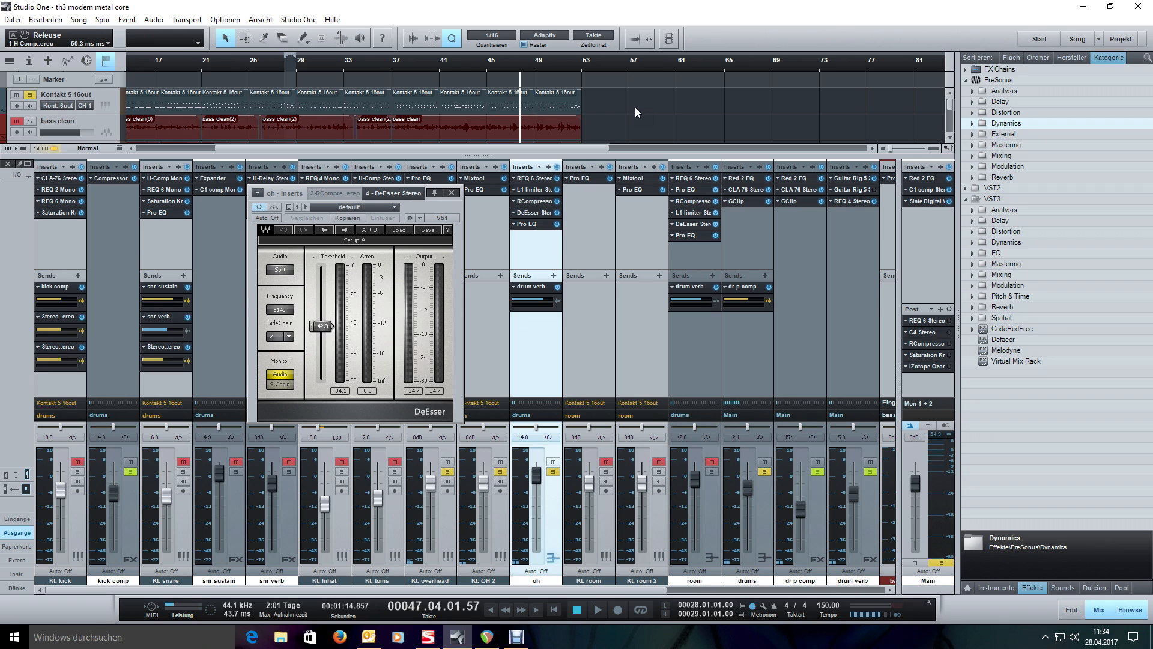
# Recheck the narrow Pro EQ cuts on Kt. OH 2, then view the high cut in the oh bus's Pro EQ and close it.
pyautogui.click(477, 189)
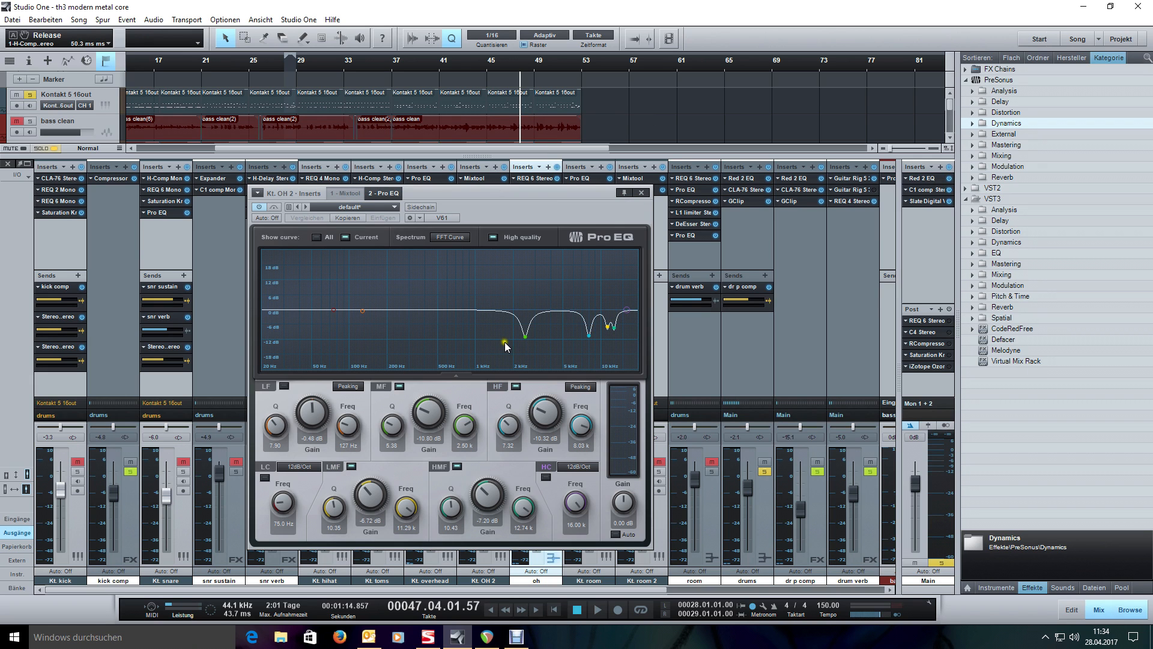
pyautogui.click(642, 191)
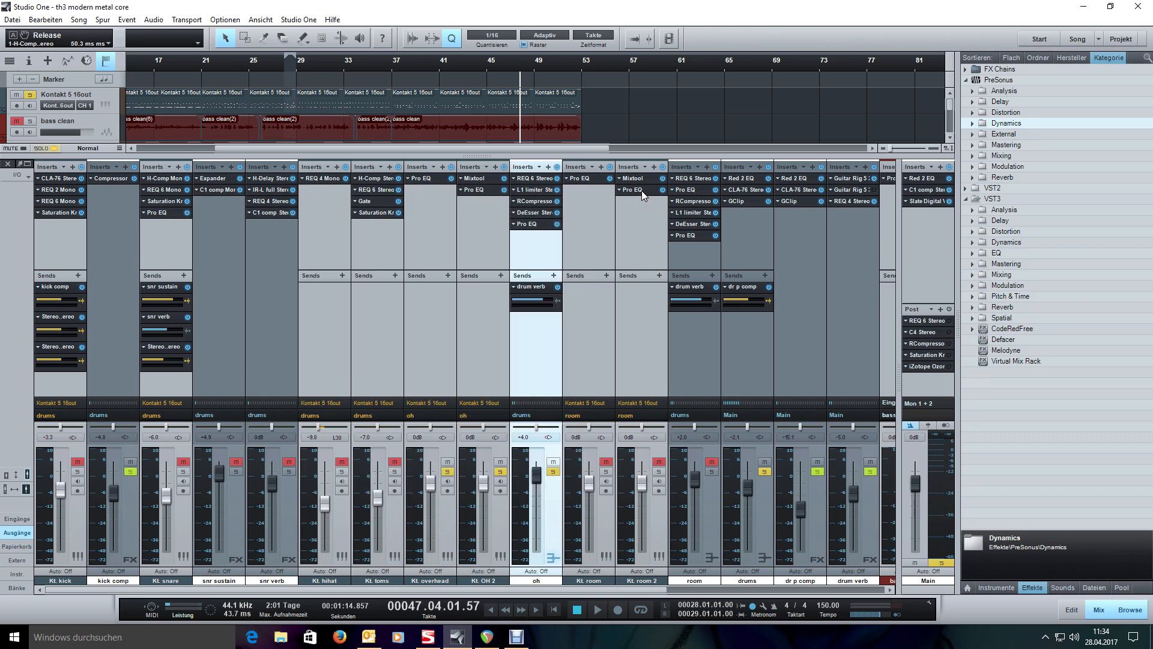
pyautogui.click(531, 224)
pyautogui.moveTo(480, 195); pyautogui.dragTo(436, 176)
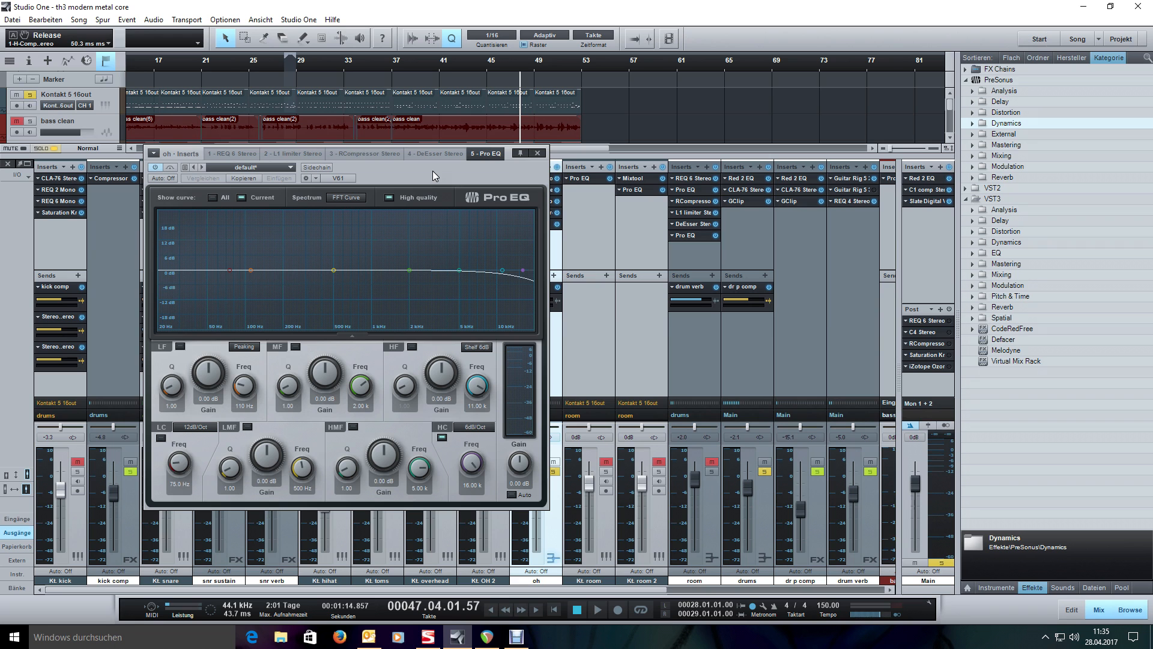
pyautogui.click(538, 153)
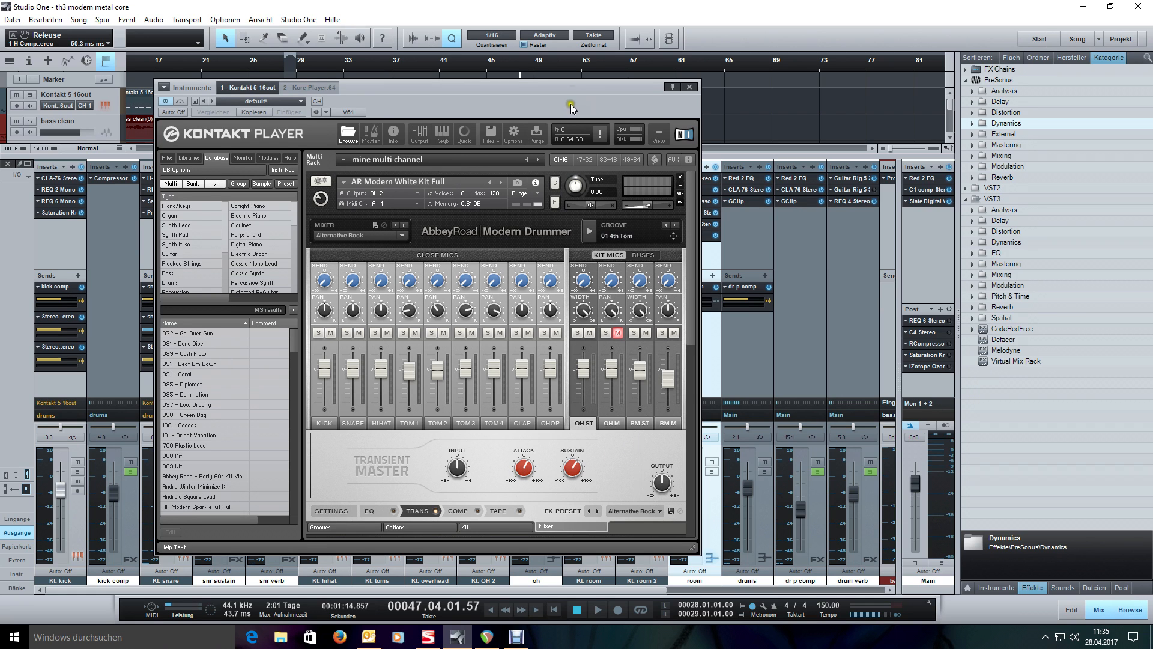
# Examine the RM ST and RM M room mic channels in the Kontakt drum mixer, then close the instrument window.
pyautogui.moveTo(573, 90); pyautogui.dragTo(542, 67)
pyautogui.click(608, 398)
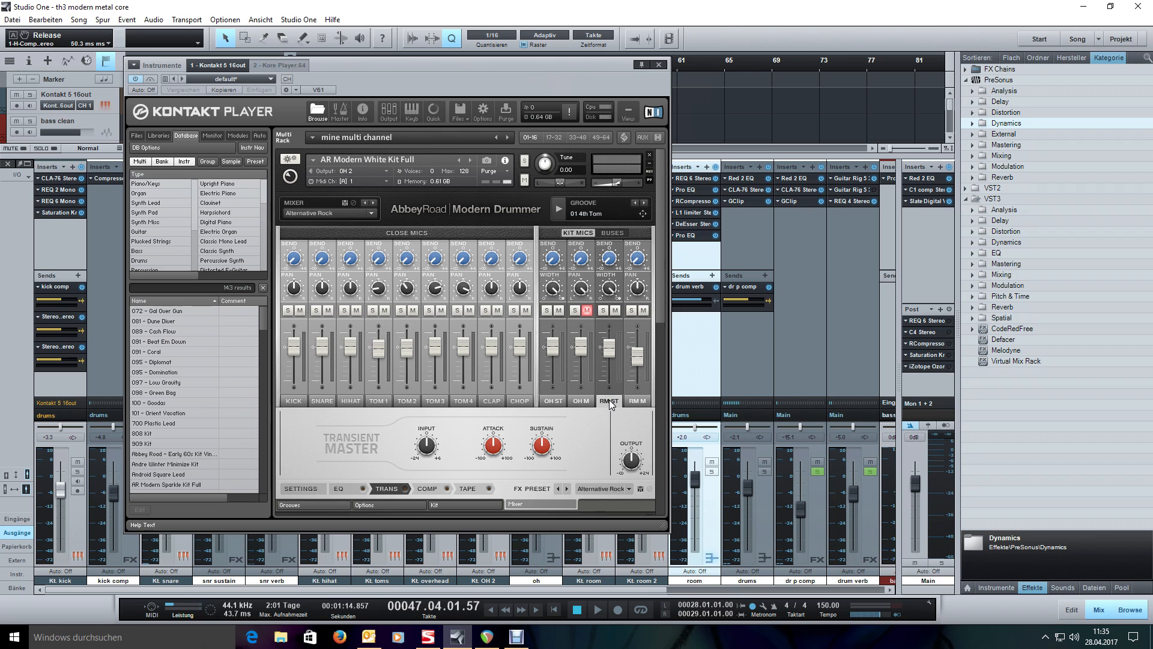
pyautogui.click(645, 404)
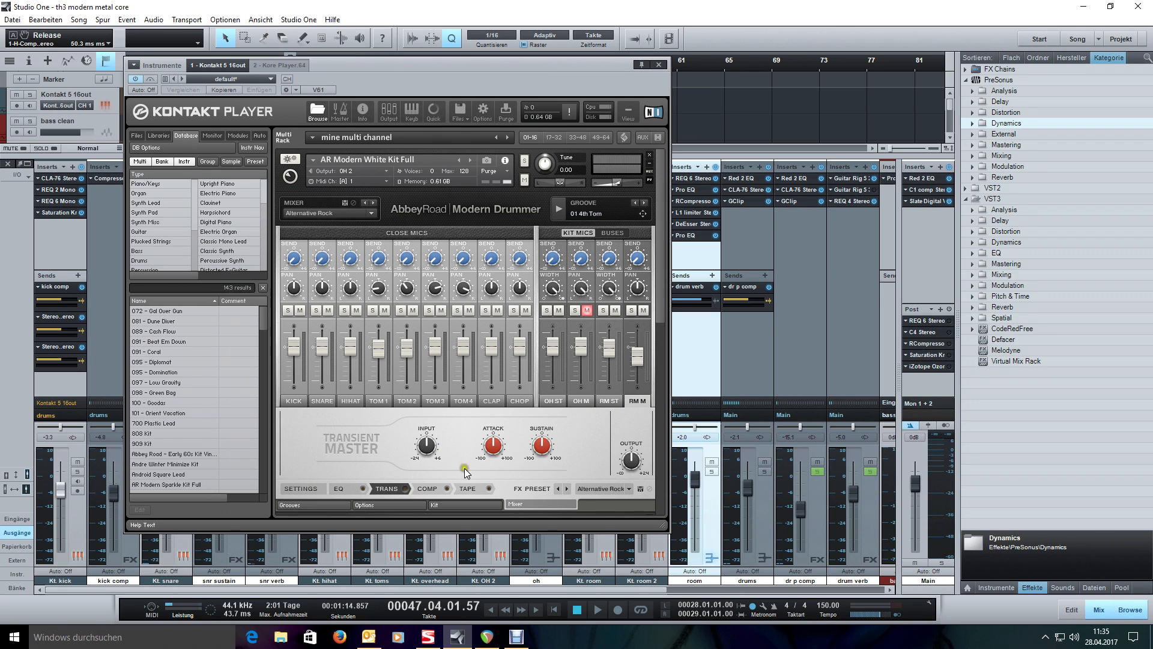
pyautogui.click(658, 65)
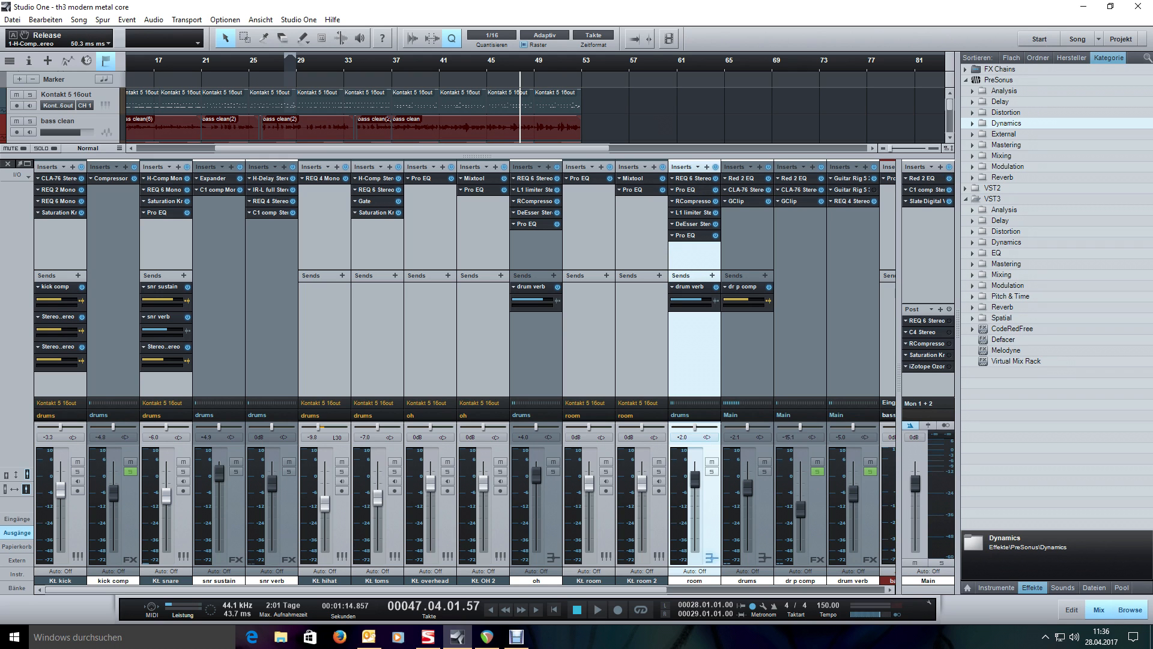
# Open the REQ 6 insert on the room bus, solo the bus, and play the room mics from bar 37.
pyautogui.doubleClick(691, 178)
pyautogui.moveTo(819, 210); pyautogui.dragTo(597, 215)
pyautogui.click(712, 471)
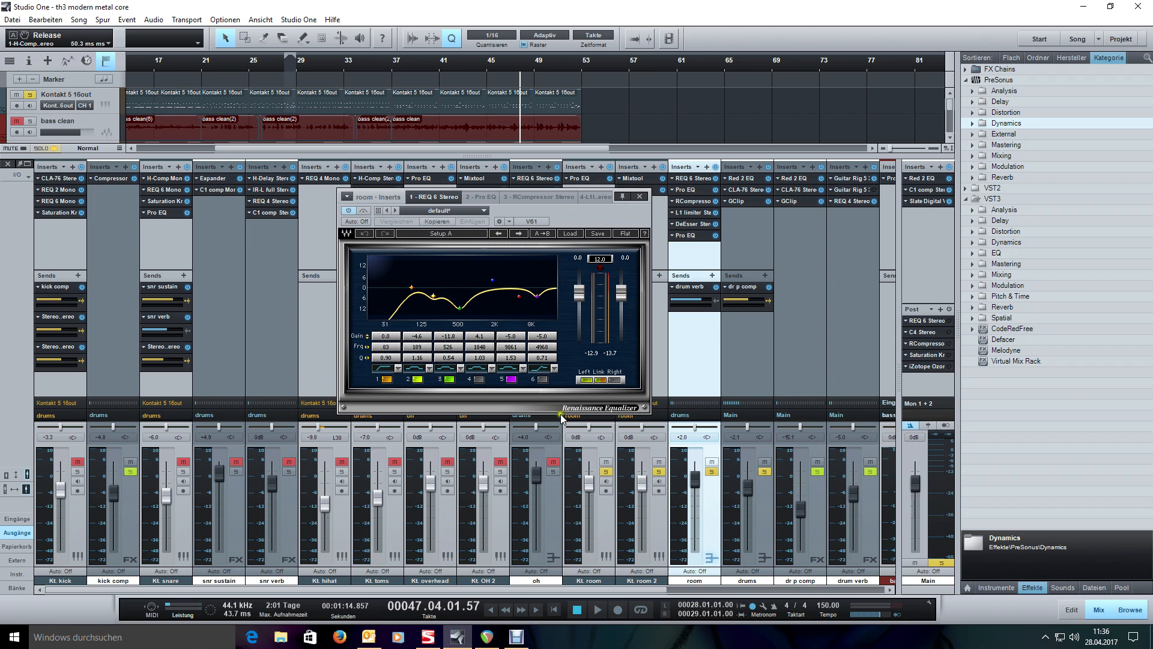
pyautogui.click(393, 62)
pyautogui.press('space')
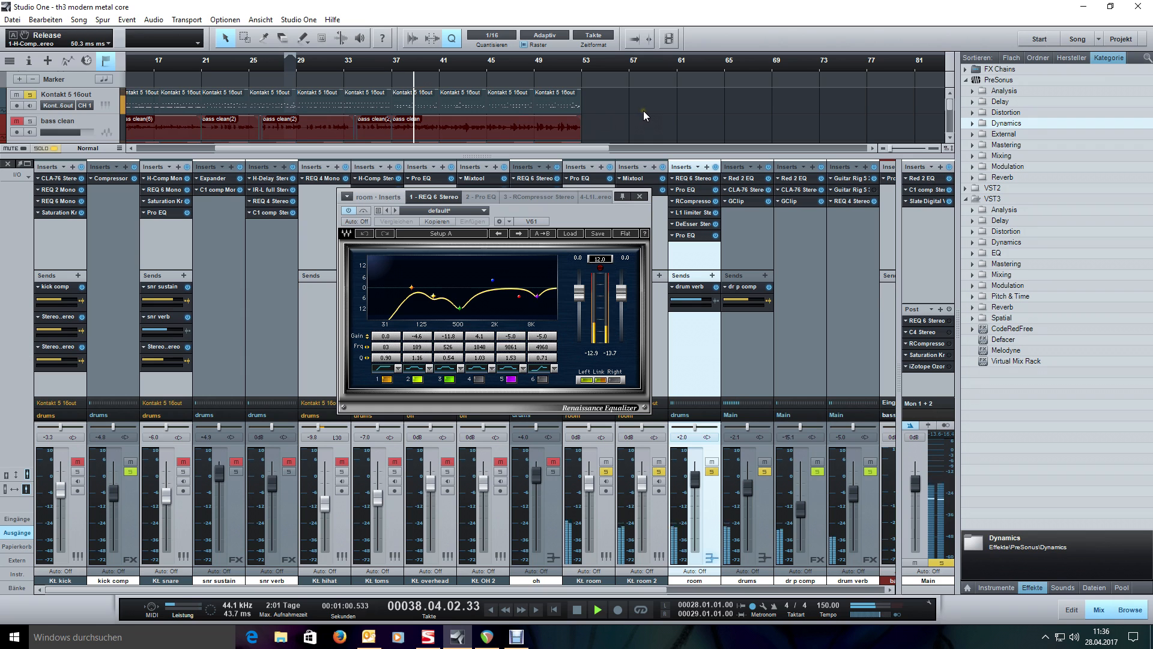
pyautogui.press('space')
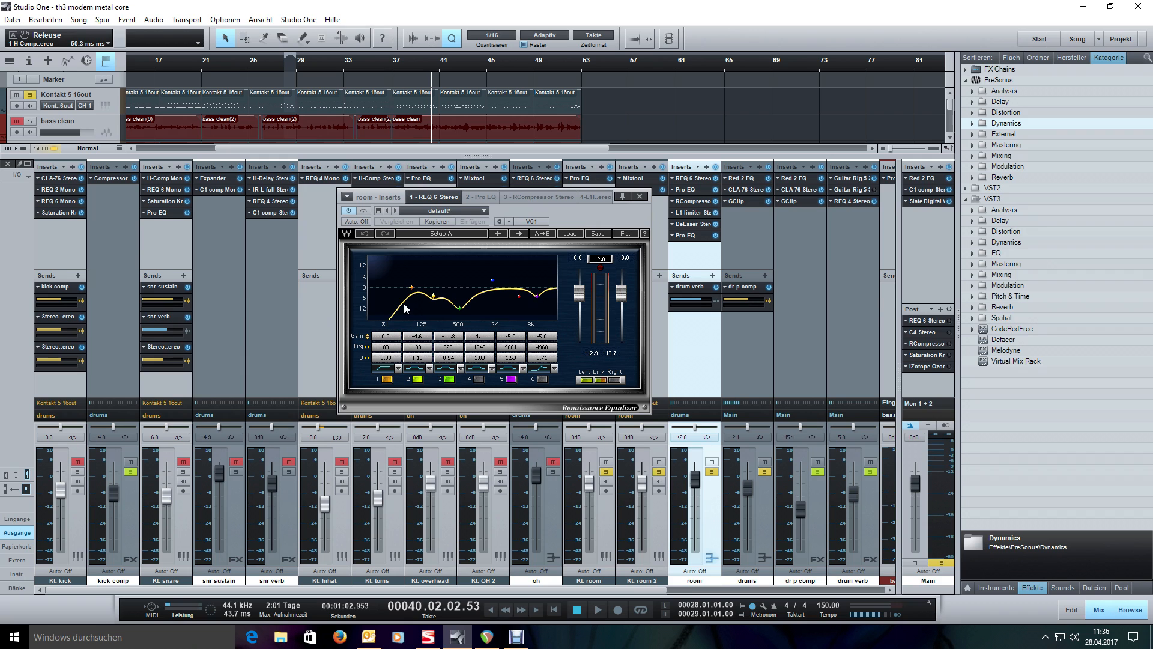
# Examine the low cut and band settings in the room bus's REQ 6, then show the narrow cut in its first Pro EQ.
pyautogui.click(420, 349)
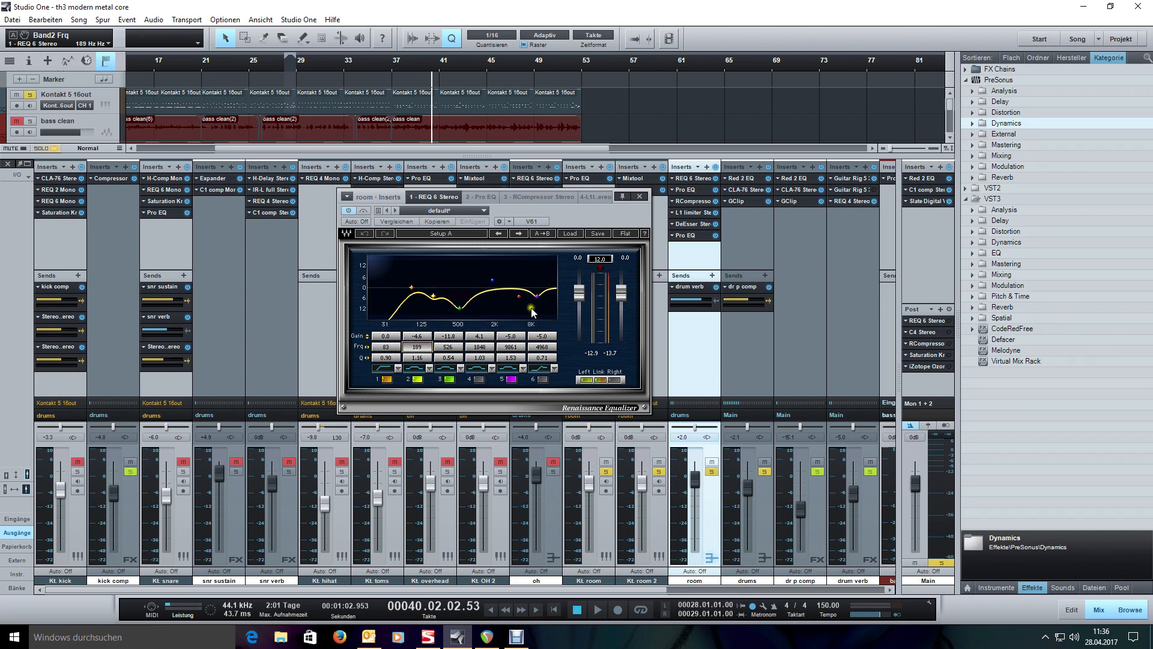
pyautogui.moveTo(515, 308); pyautogui.dragTo(519, 308)
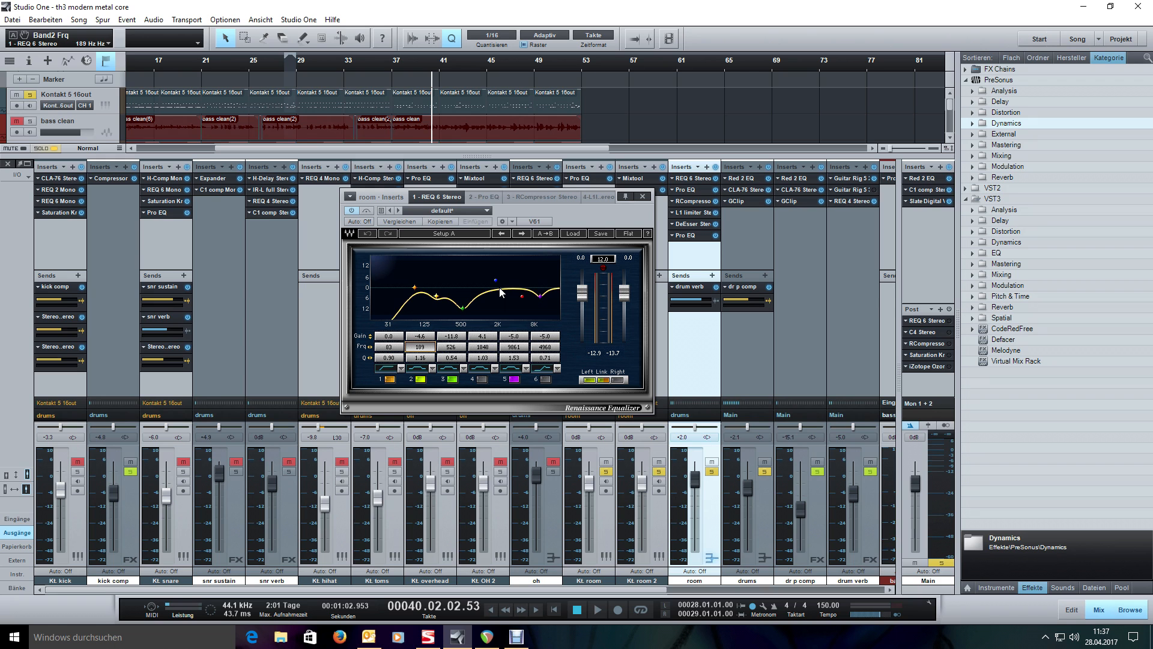
pyautogui.click(484, 197)
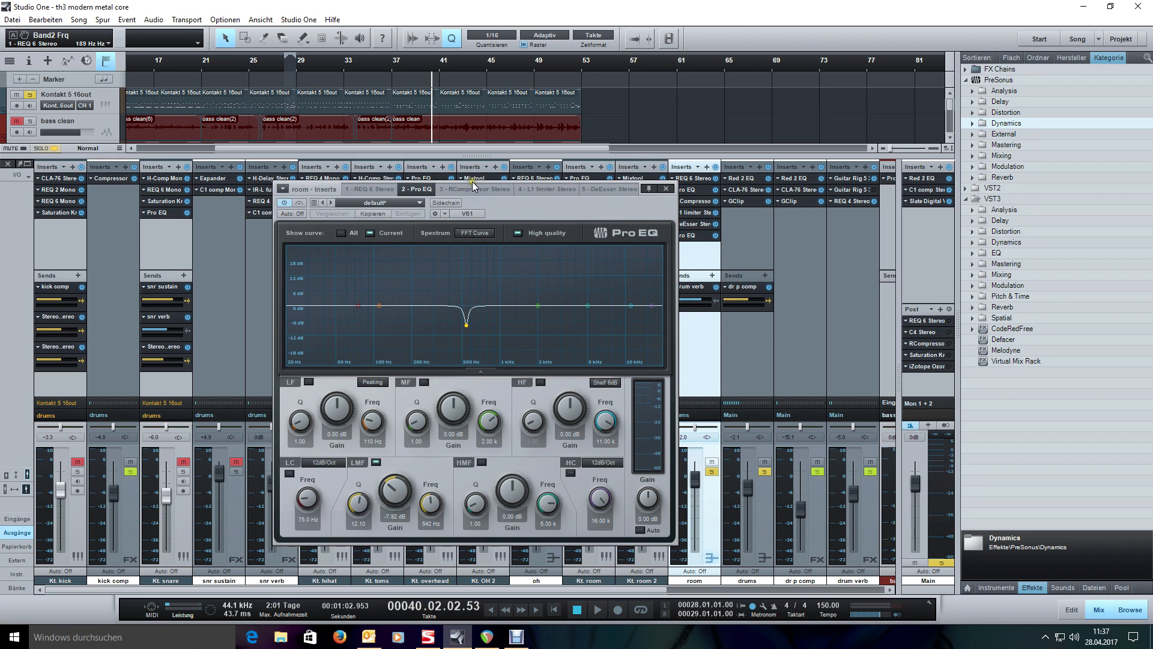
# Show the room bus's RCompressor and play the room mics to watch its gain reduction.
pyautogui.click(473, 188)
pyautogui.moveTo(481, 206); pyautogui.dragTo(489, 210)
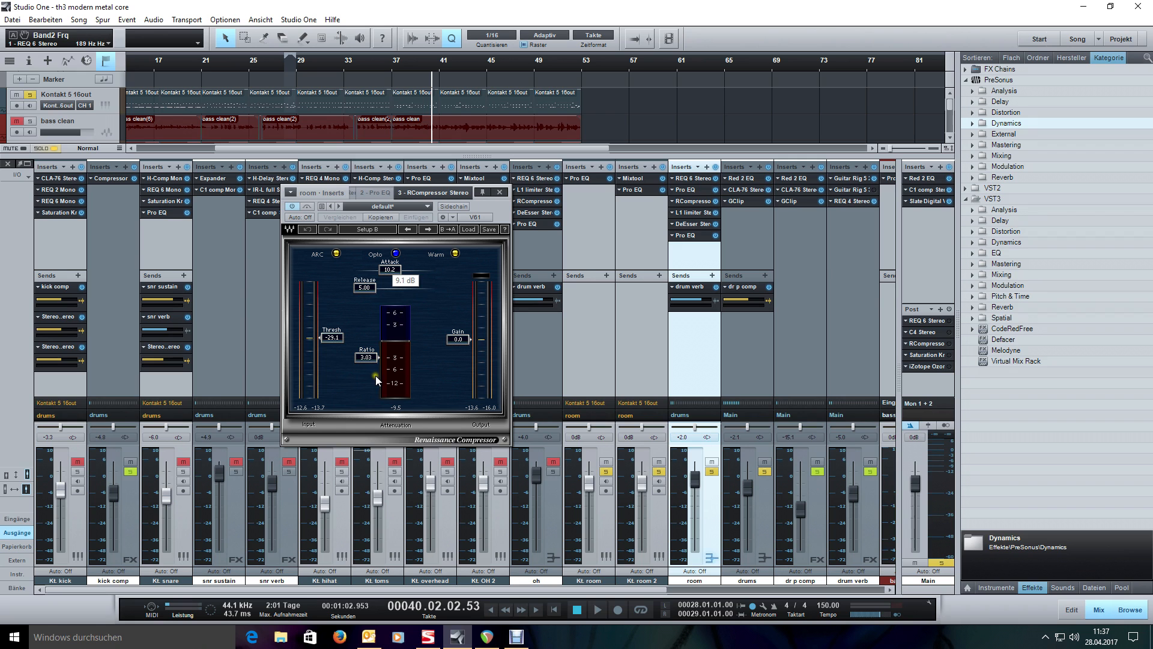
pyautogui.press('space')
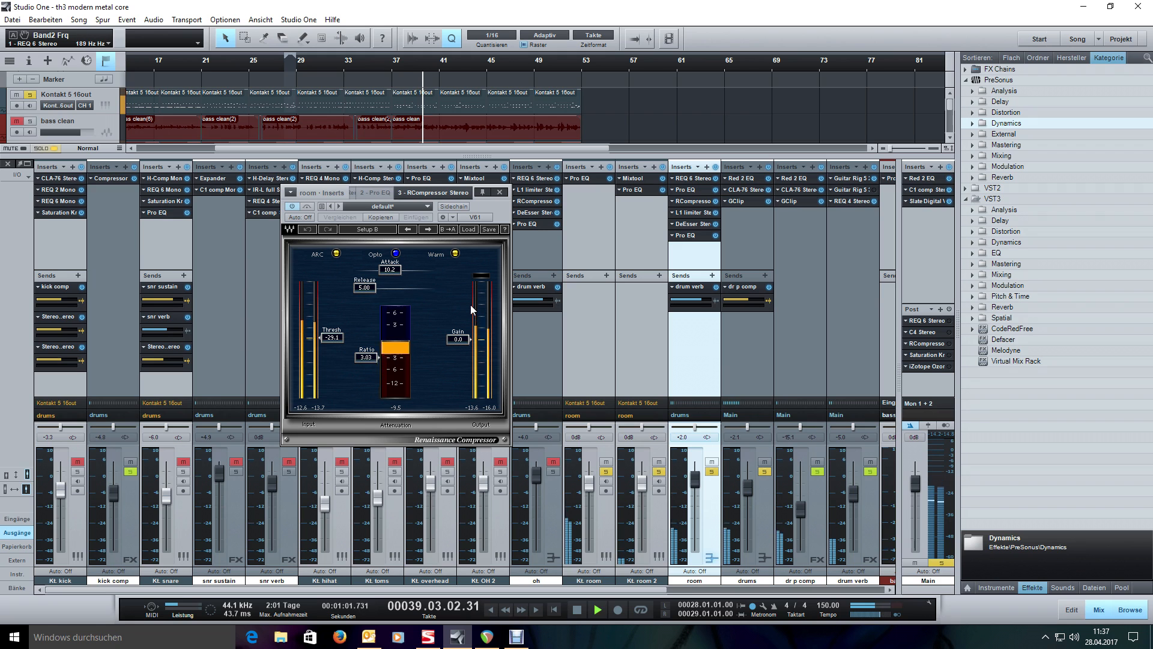
pyautogui.press('space')
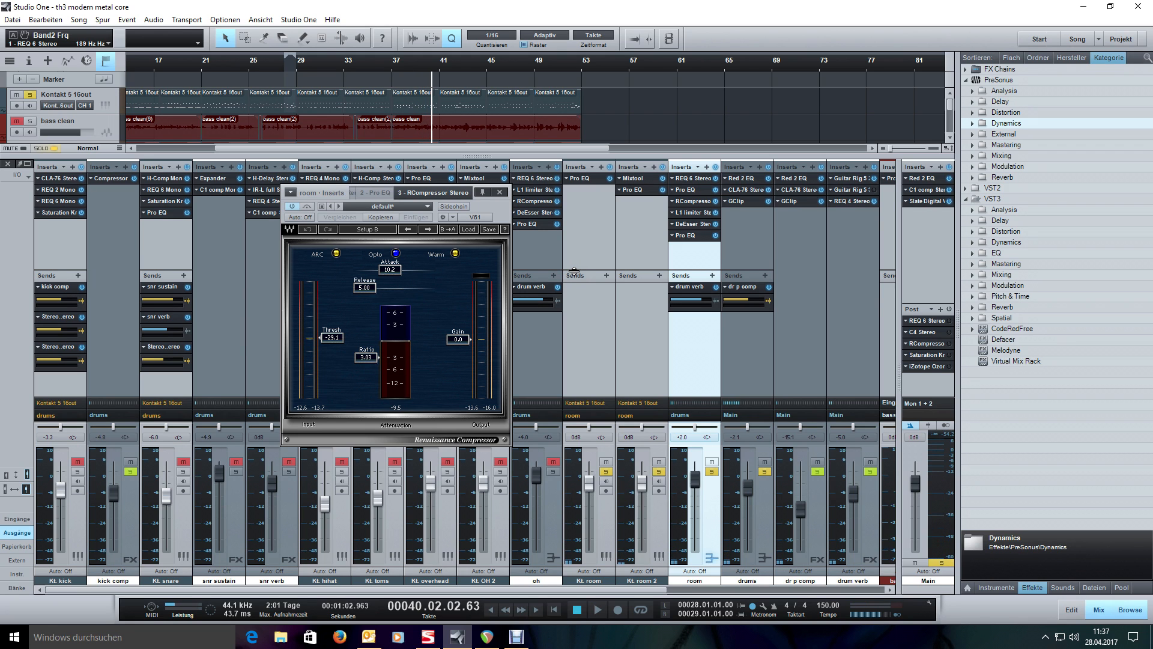
# Open the room bus's L1 limiter, play from bar 37 to check its threshold and attenuation, and close it.
pyautogui.click(691, 214)
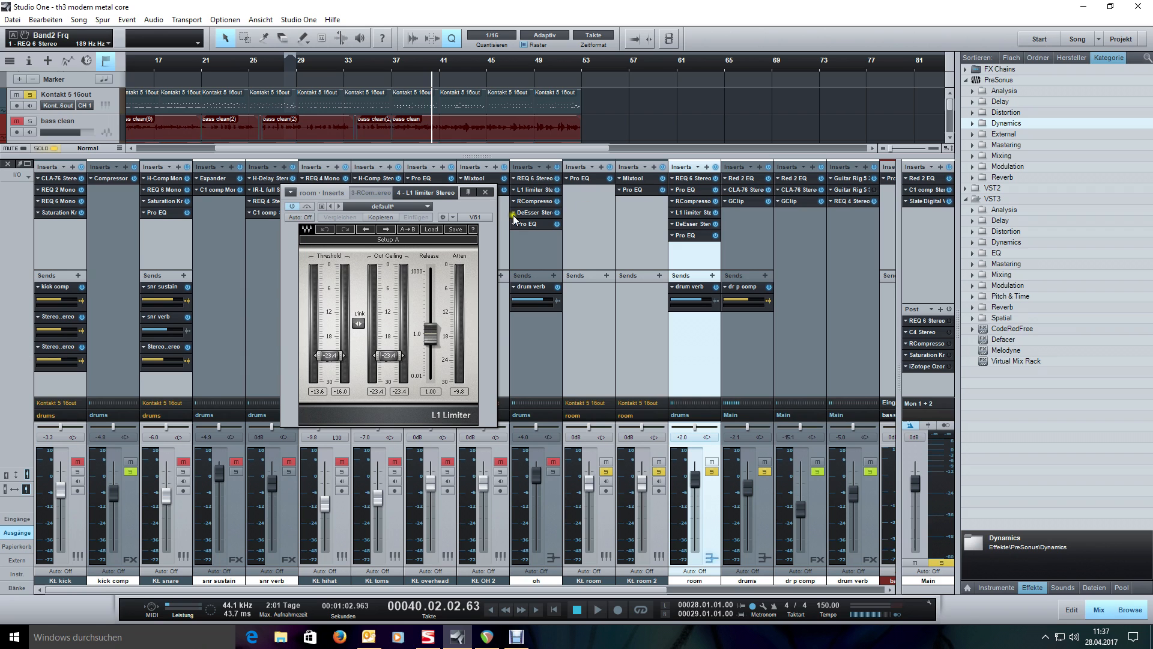
pyautogui.moveTo(484, 207); pyautogui.dragTo(503, 197)
pyautogui.click(392, 65)
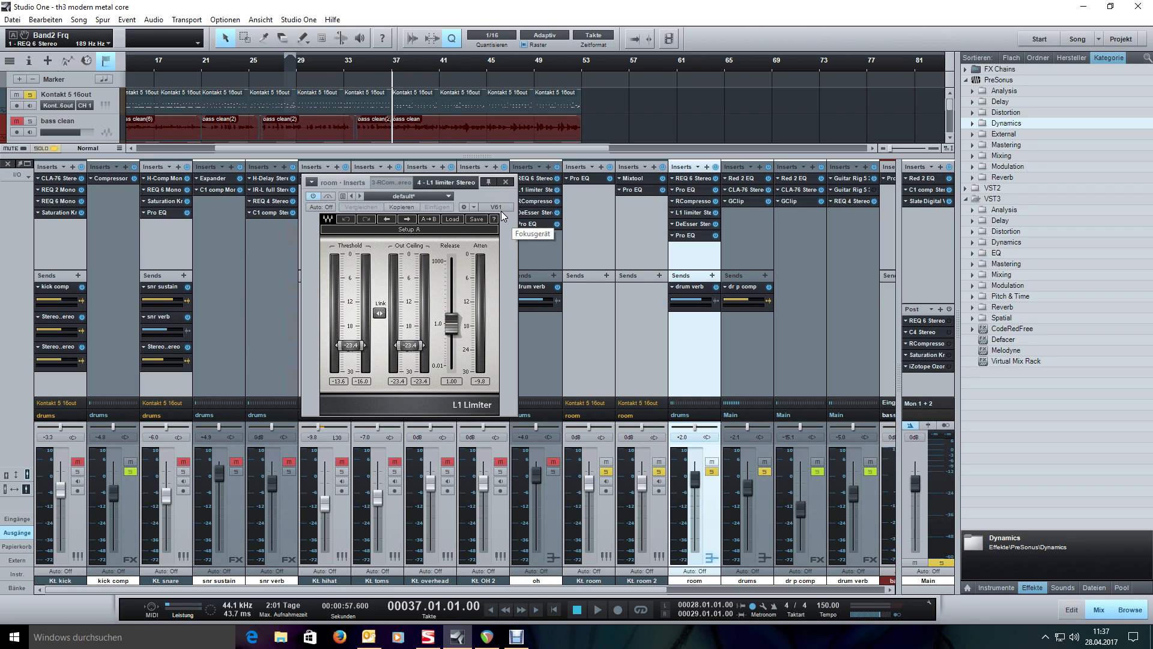
pyautogui.press('space')
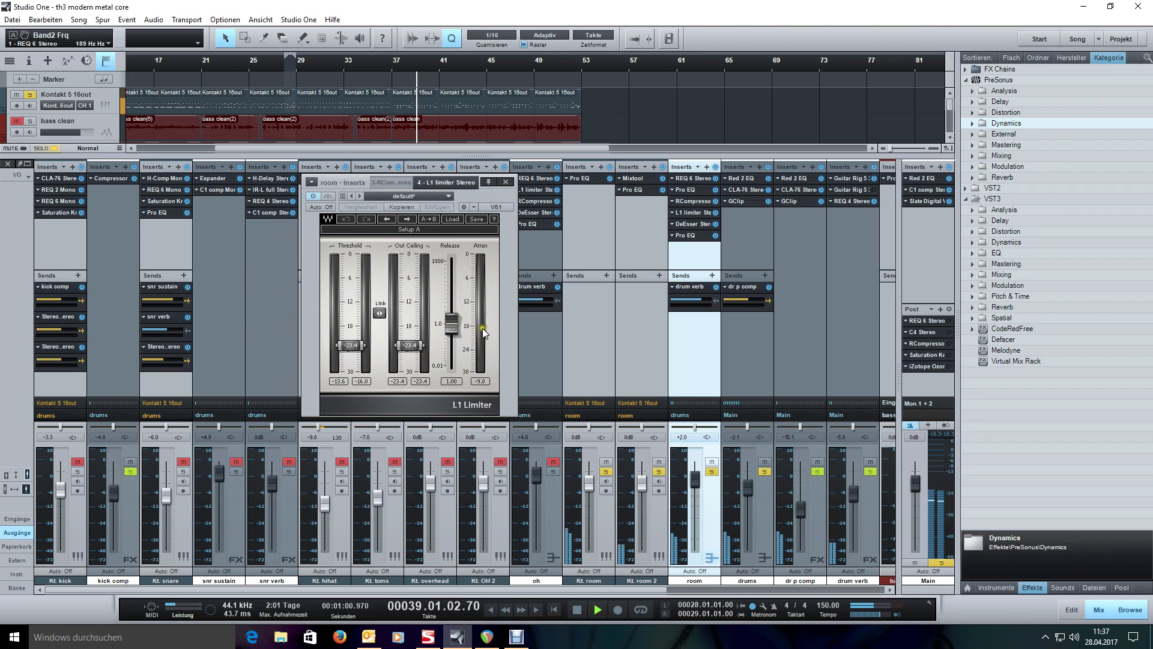
pyautogui.press('space')
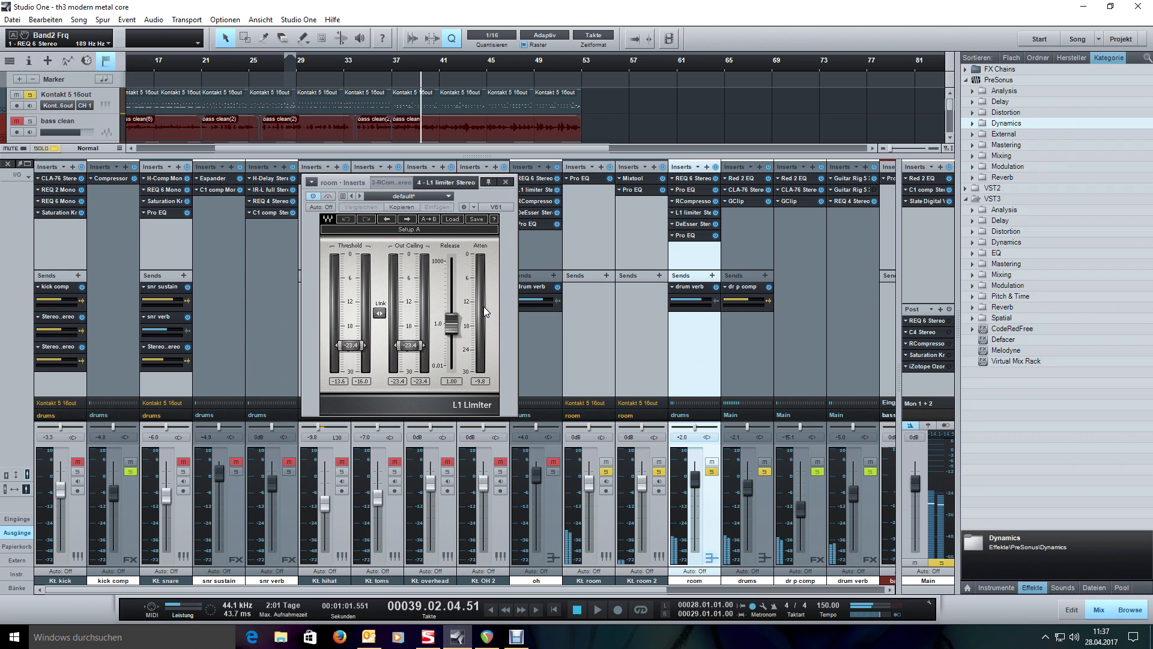
pyautogui.click(506, 182)
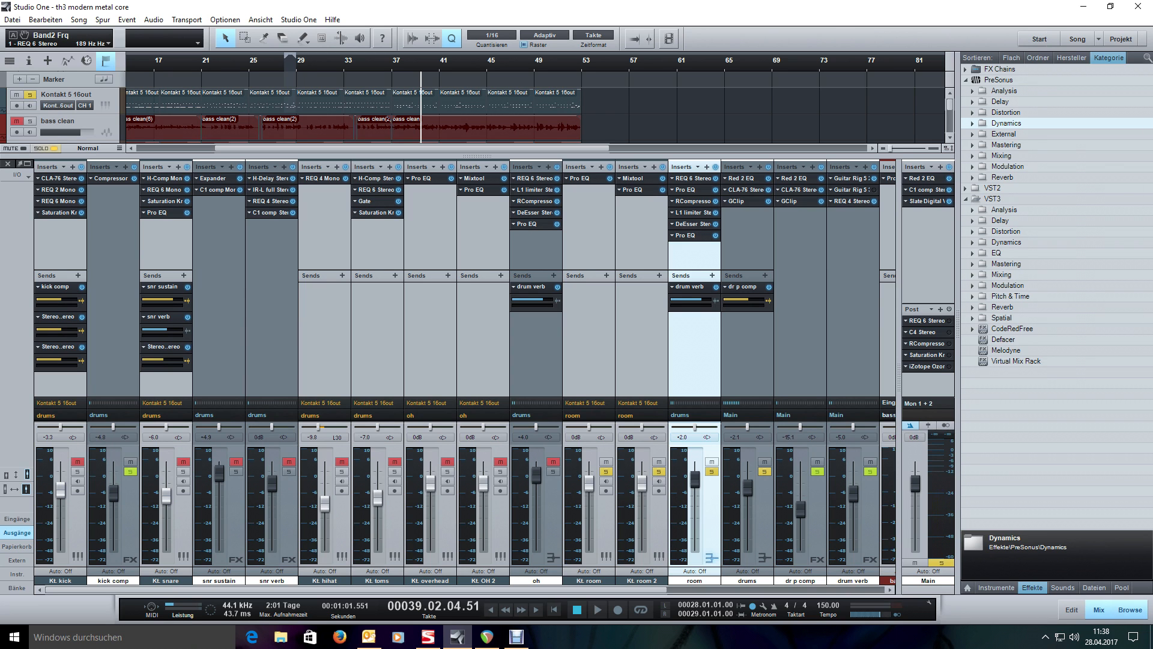
# Open the DeEsser insert on the room bus, play the room mics to watch its attenuation, and close it.
pyautogui.click(690, 223)
pyautogui.moveTo(611, 229); pyautogui.dragTo(565, 232)
pyautogui.press('space')
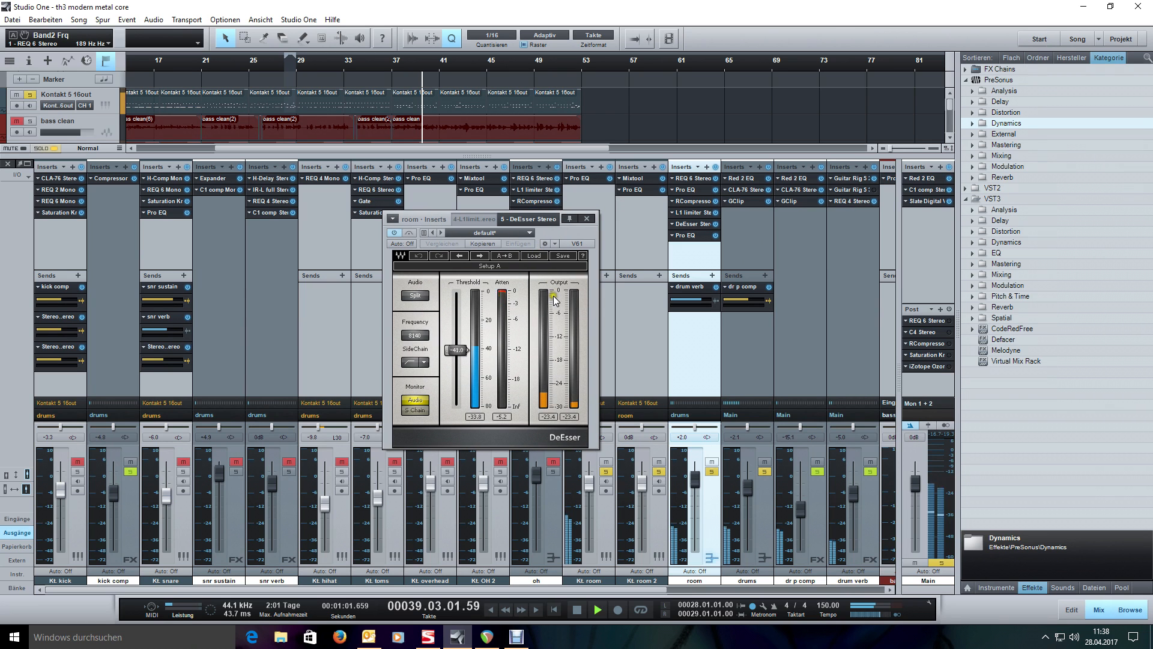
pyautogui.press('space')
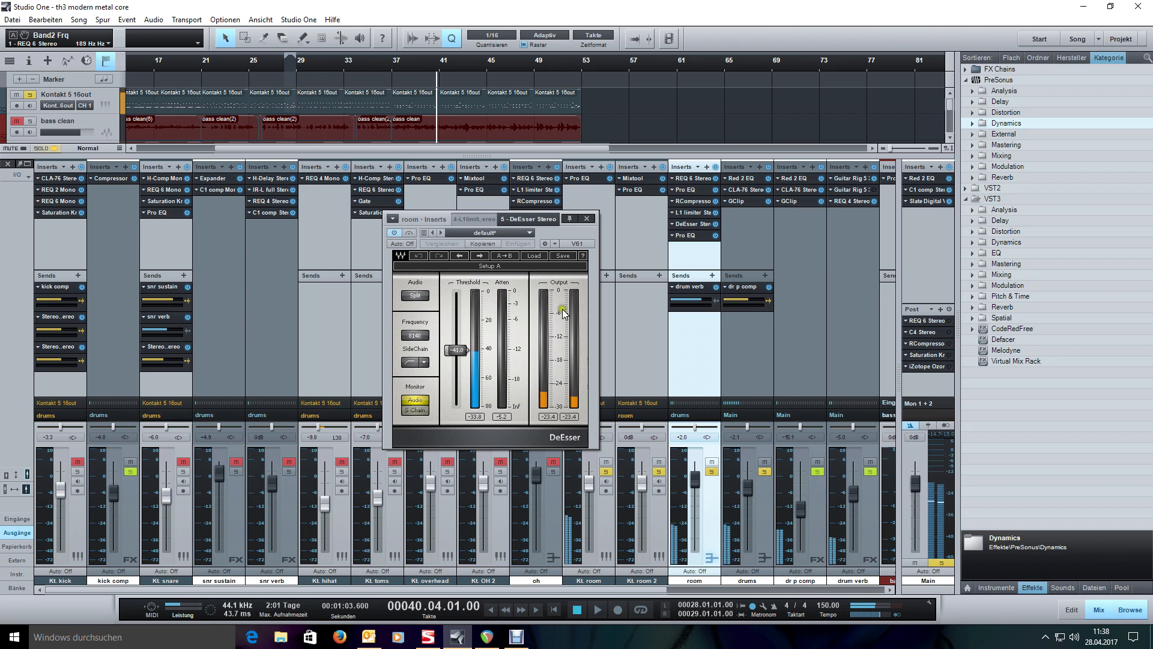
pyautogui.click(586, 218)
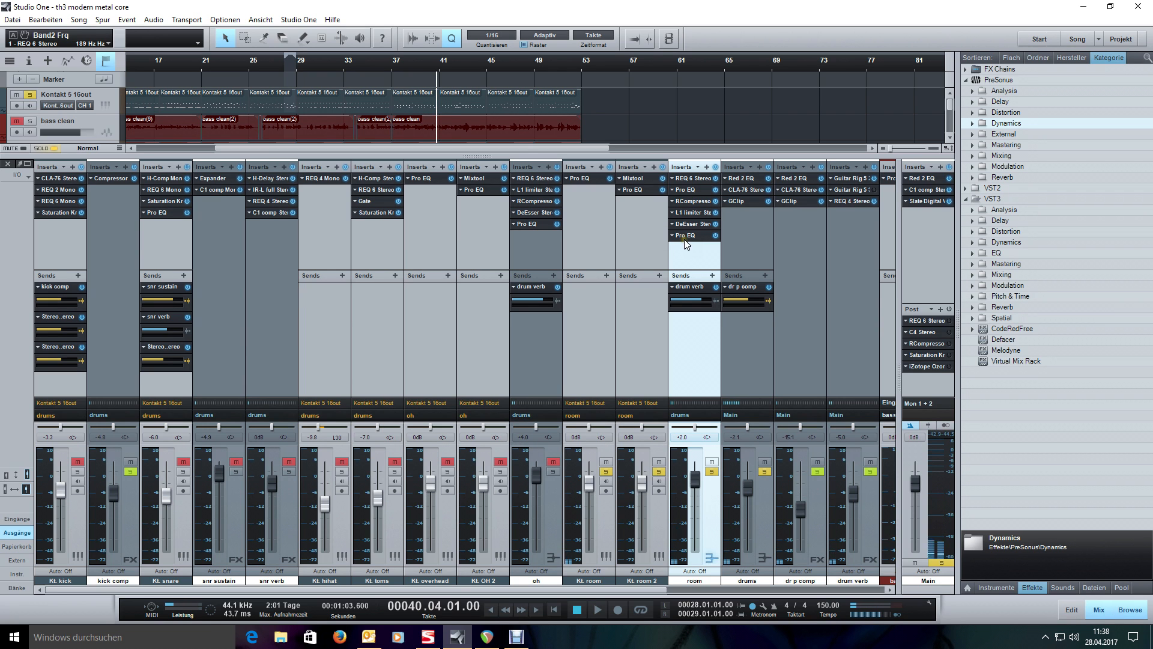
# Open the last Pro EQ insert on the room bus and examine its gentle high cut.
pyautogui.click(685, 240)
pyautogui.moveTo(457, 178); pyautogui.dragTo(664, 185)
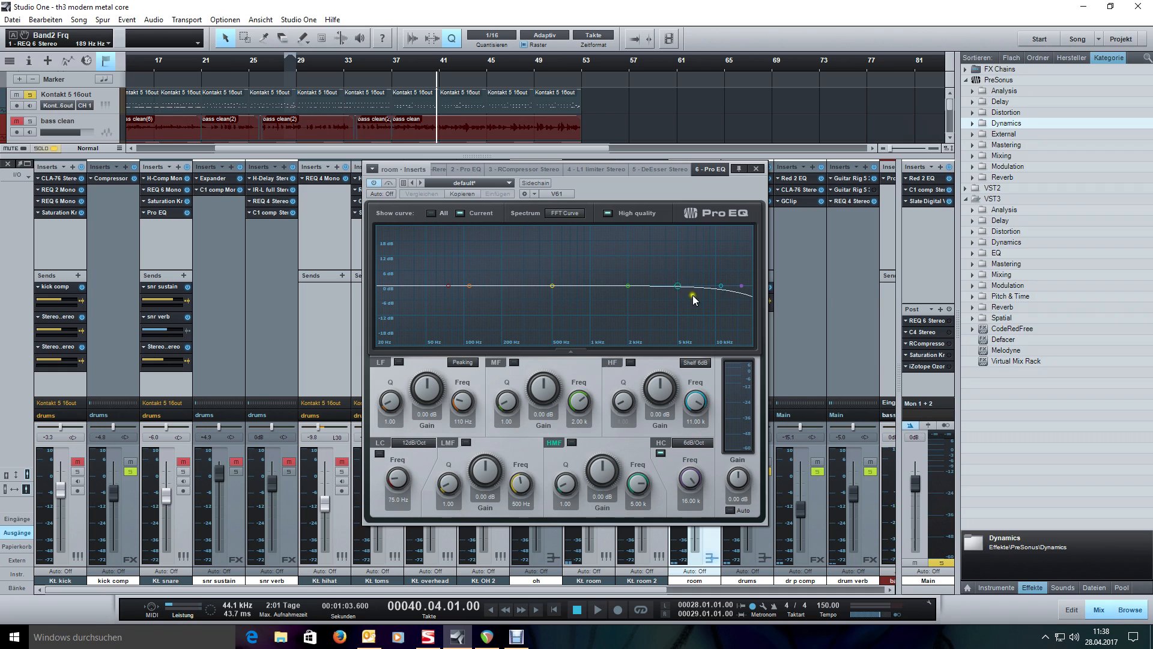
# Close the room bus's EQ, clear the drums bus solo, and solo the drum verb channel for playback.
pyautogui.click(755, 170)
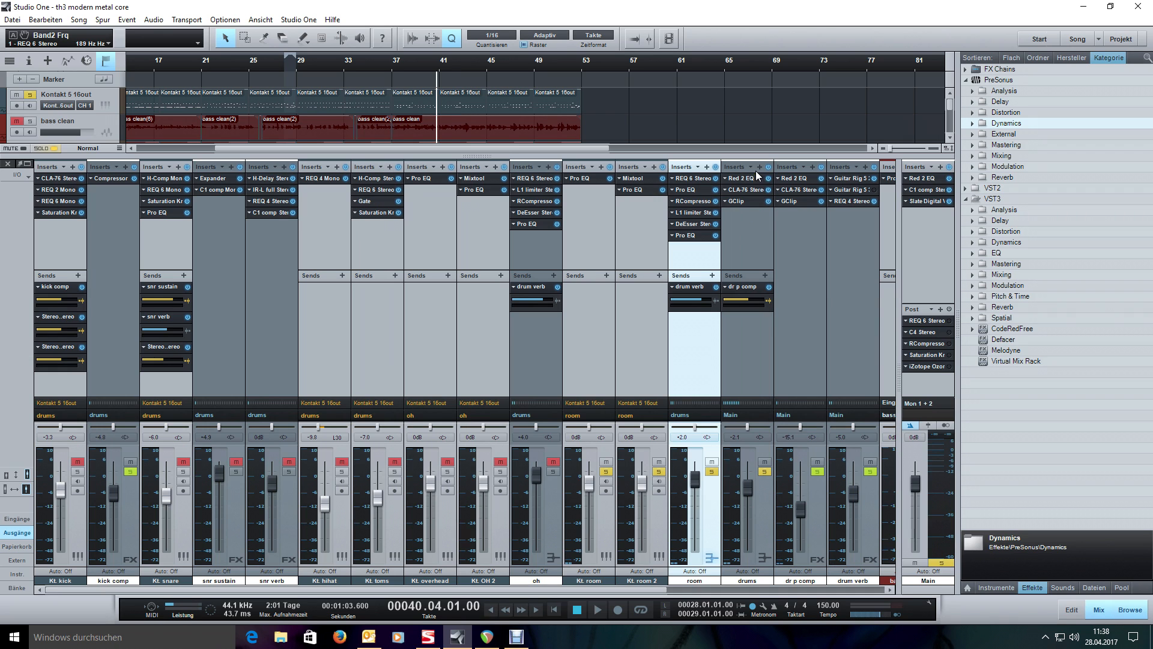
pyautogui.click(764, 472)
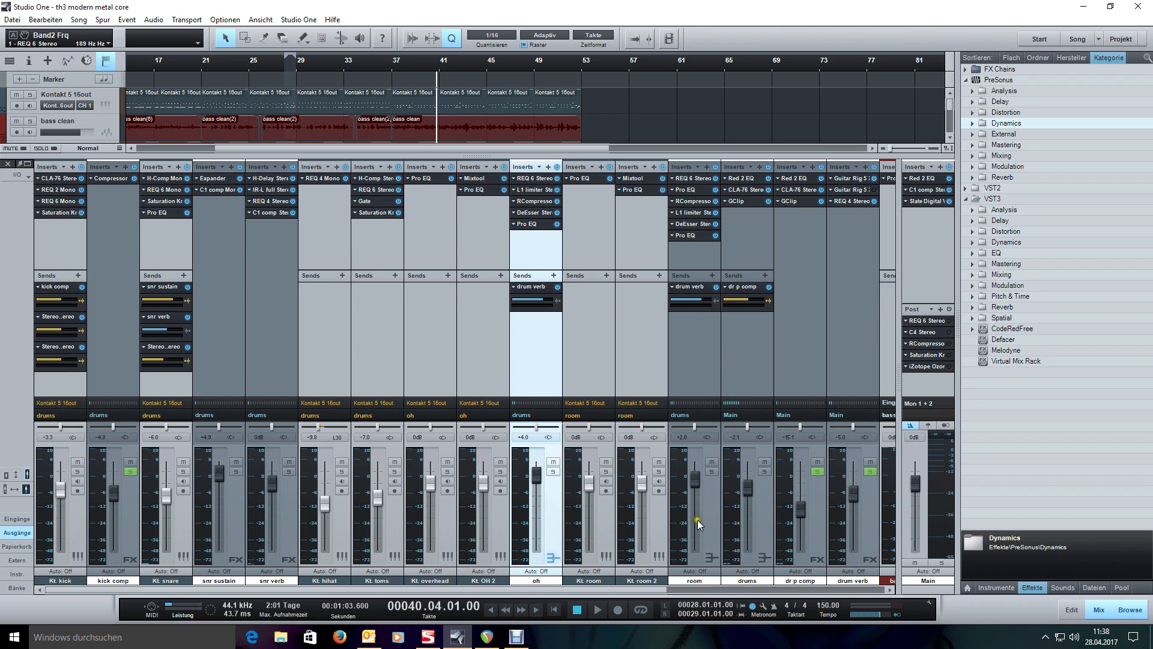
pyautogui.click(867, 501)
pyautogui.click(869, 471)
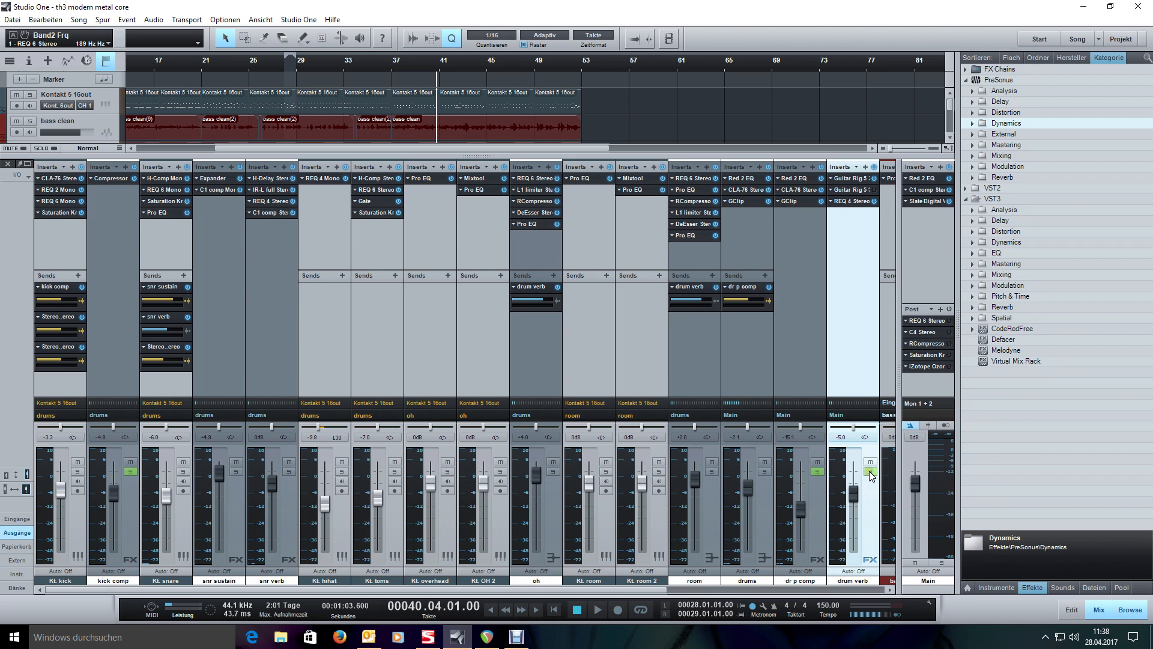
pyautogui.press('space')
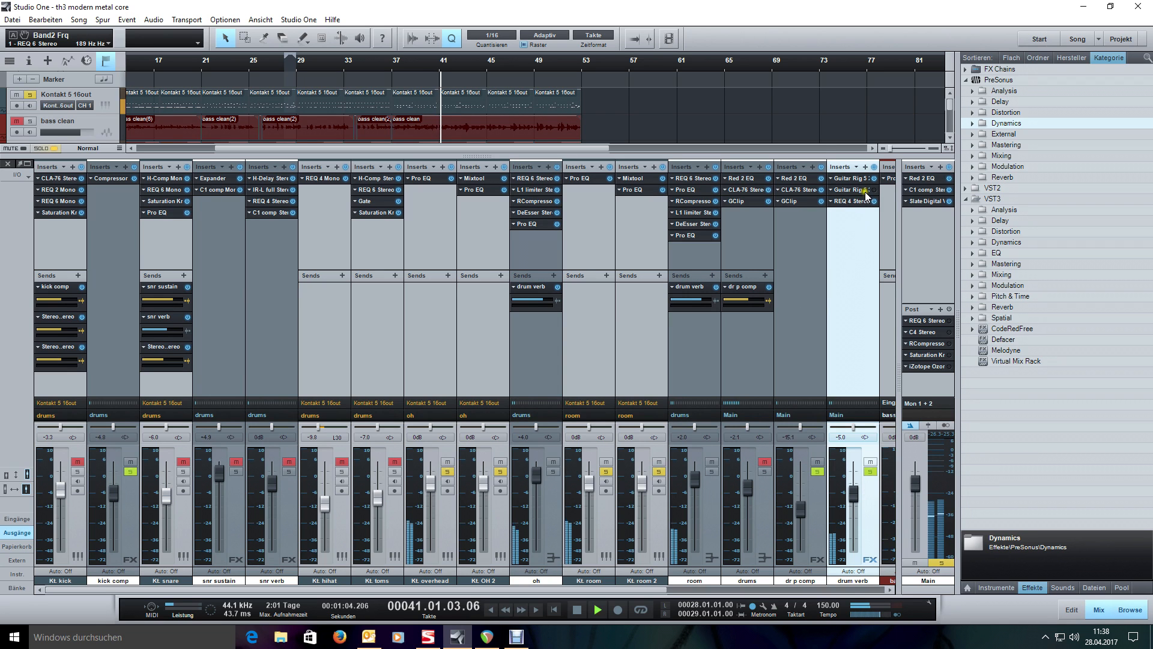
# Open the drum verb channel's two Guitar Rig inserts in turn, examine their Reflektor reverb settings, and close them.
pyautogui.click(849, 176)
pyautogui.moveTo(698, 92); pyautogui.dragTo(629, 85)
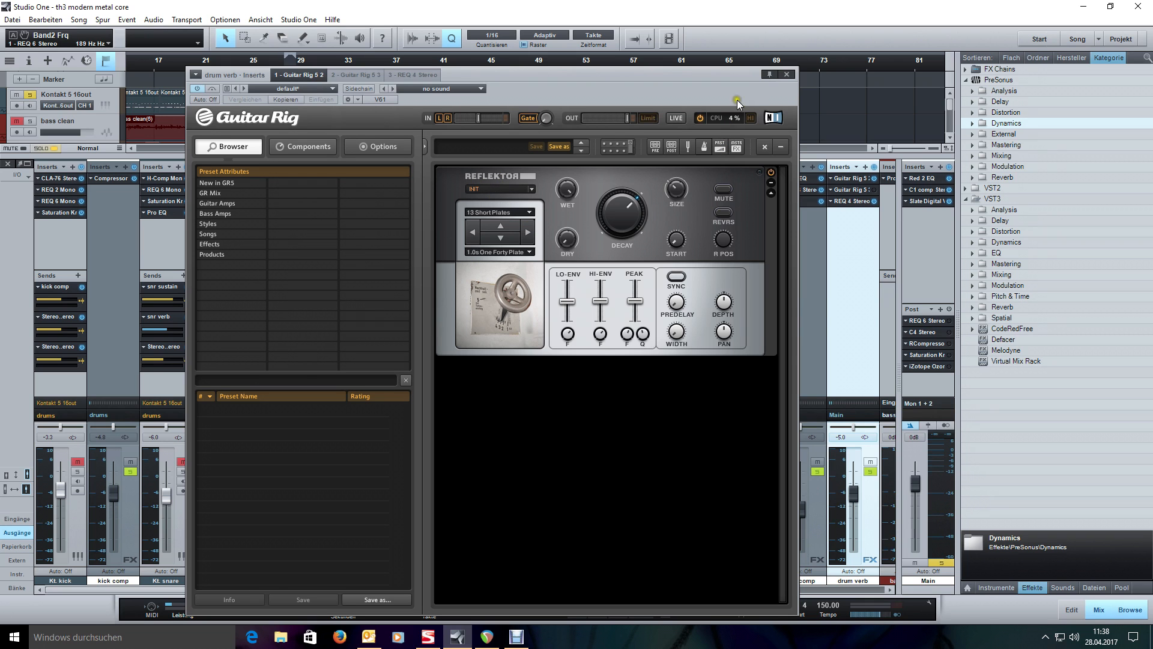
pyautogui.click(787, 74)
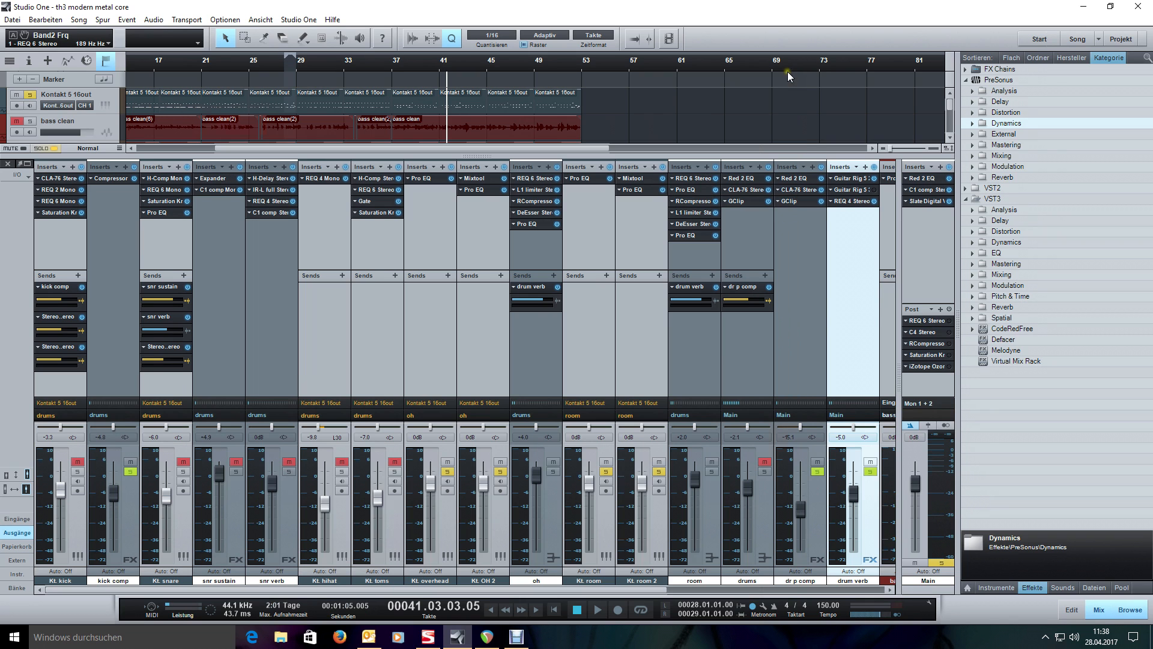
pyautogui.doubleClick(847, 190)
pyautogui.moveTo(684, 143); pyautogui.dragTo(609, 85)
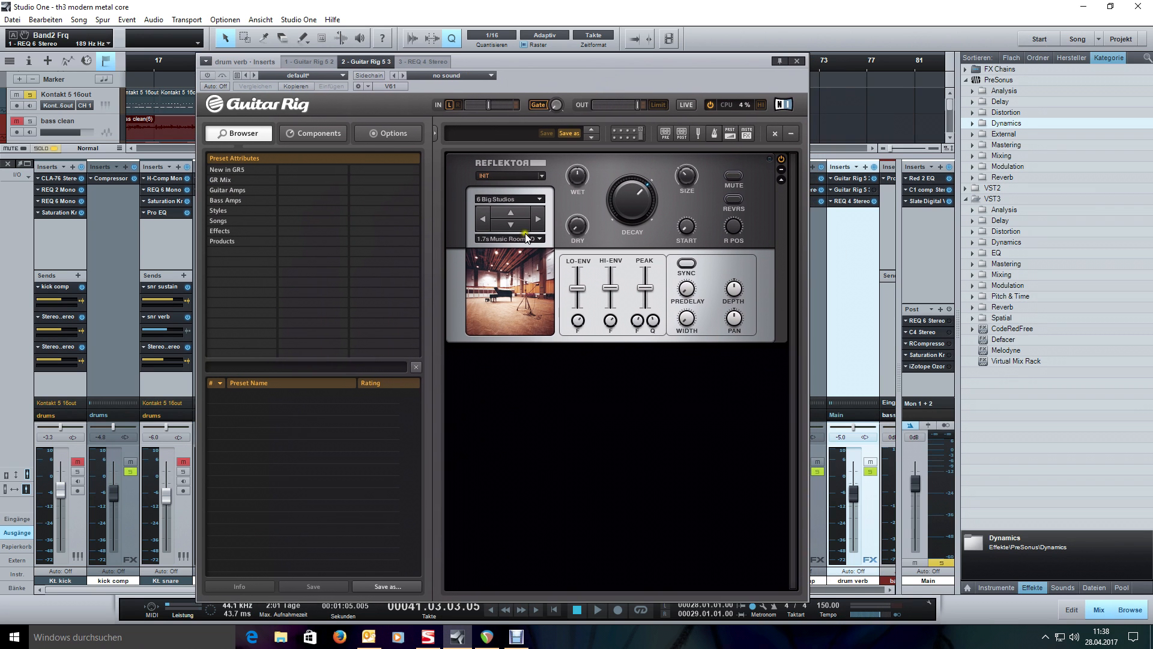
pyautogui.click(796, 61)
# Open the REQ 4 on the drum verb channel, examine its low cut, close it, and unsolo the channel.
pyautogui.doubleClick(851, 201)
pyautogui.moveTo(737, 212); pyautogui.dragTo(626, 222)
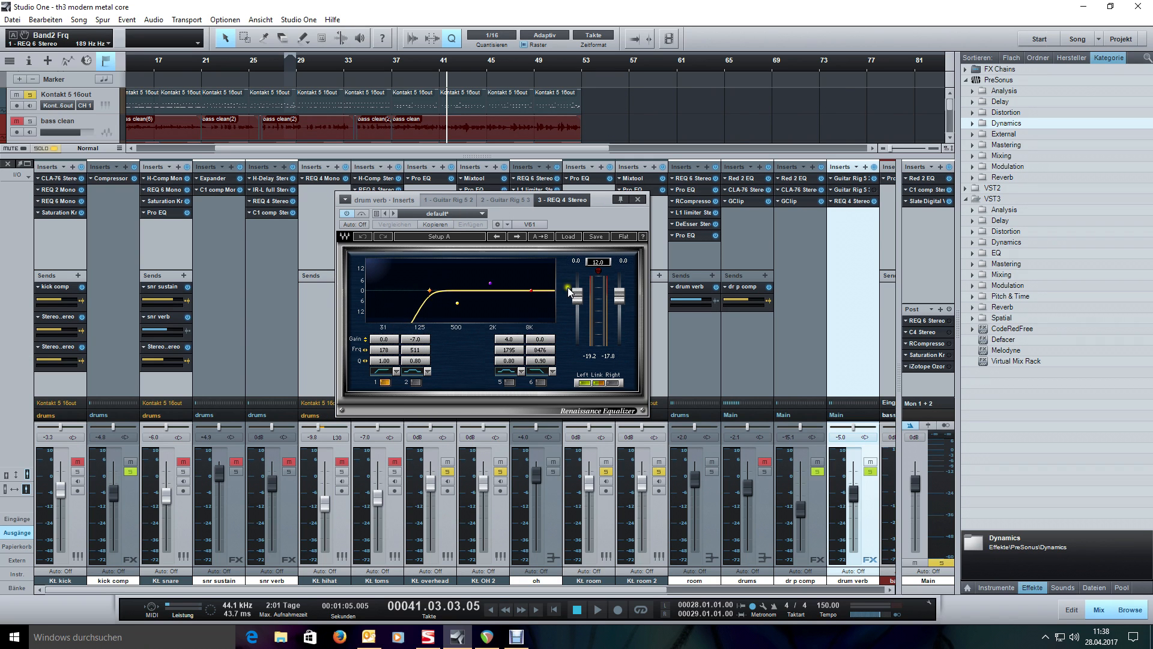
pyautogui.click(638, 199)
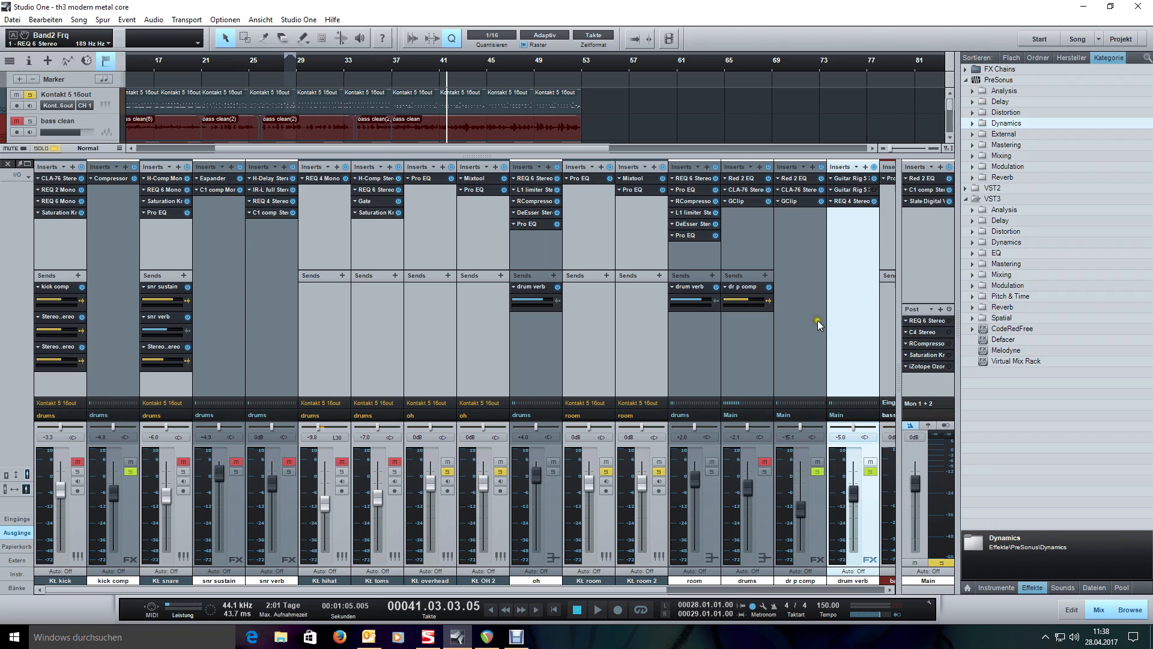
pyautogui.click(870, 472)
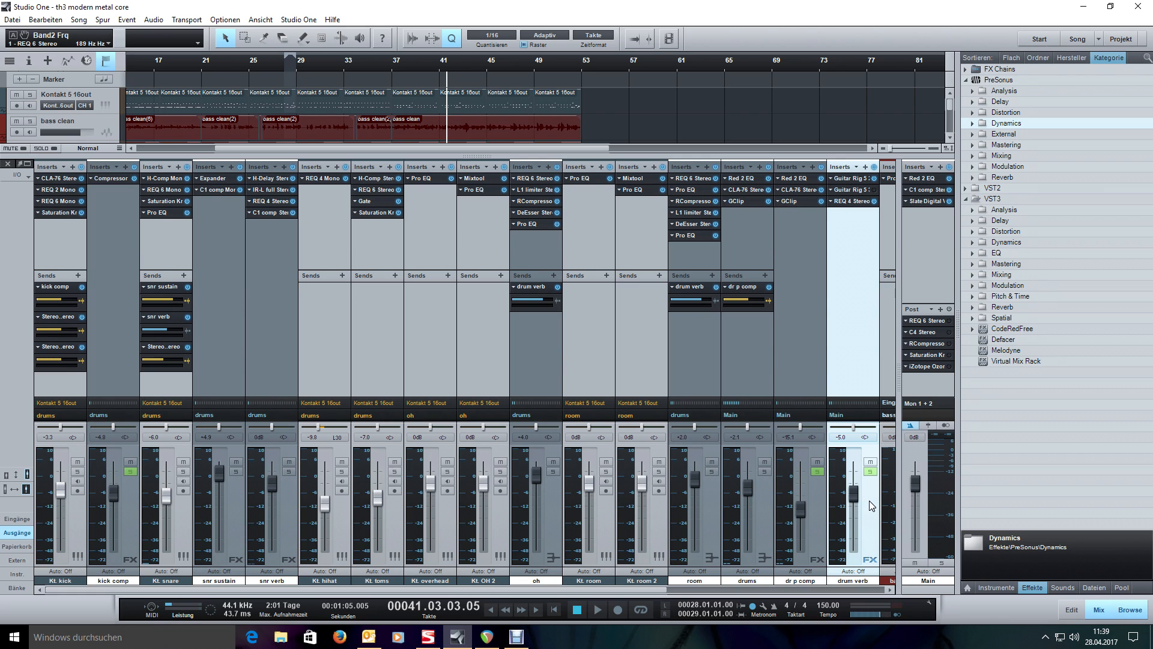
# Return the playhead to bar 37 and open the drums bus's Red 2 EQ to examine its low-mid cut.
pyautogui.click(392, 66)
pyautogui.click(765, 543)
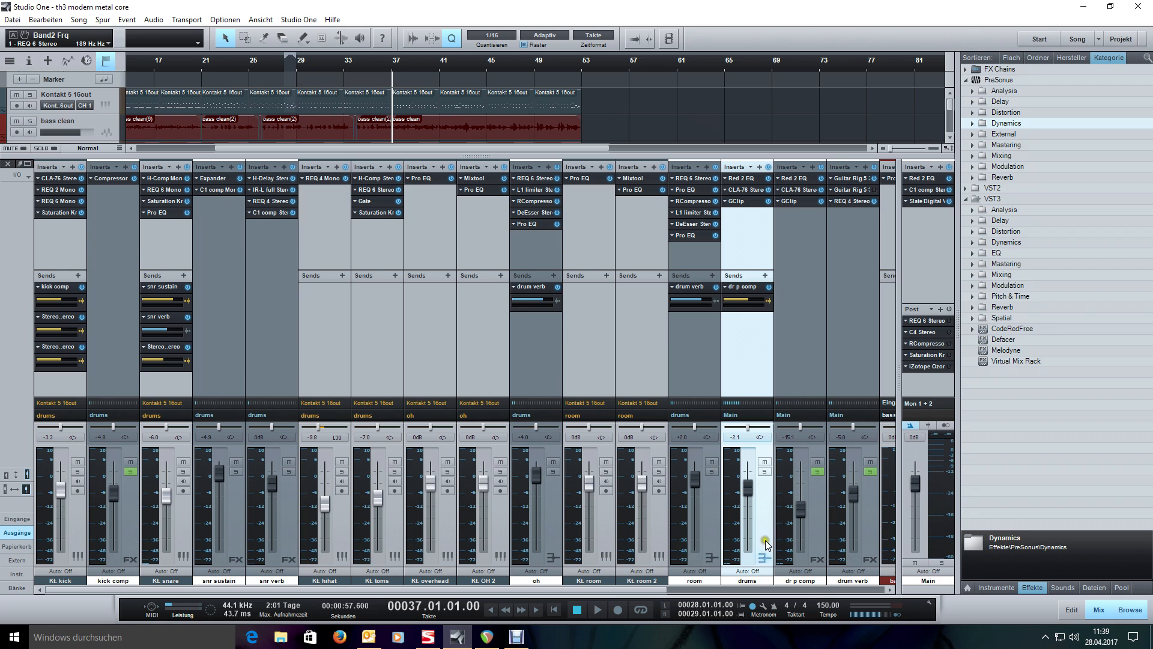
pyautogui.click(744, 178)
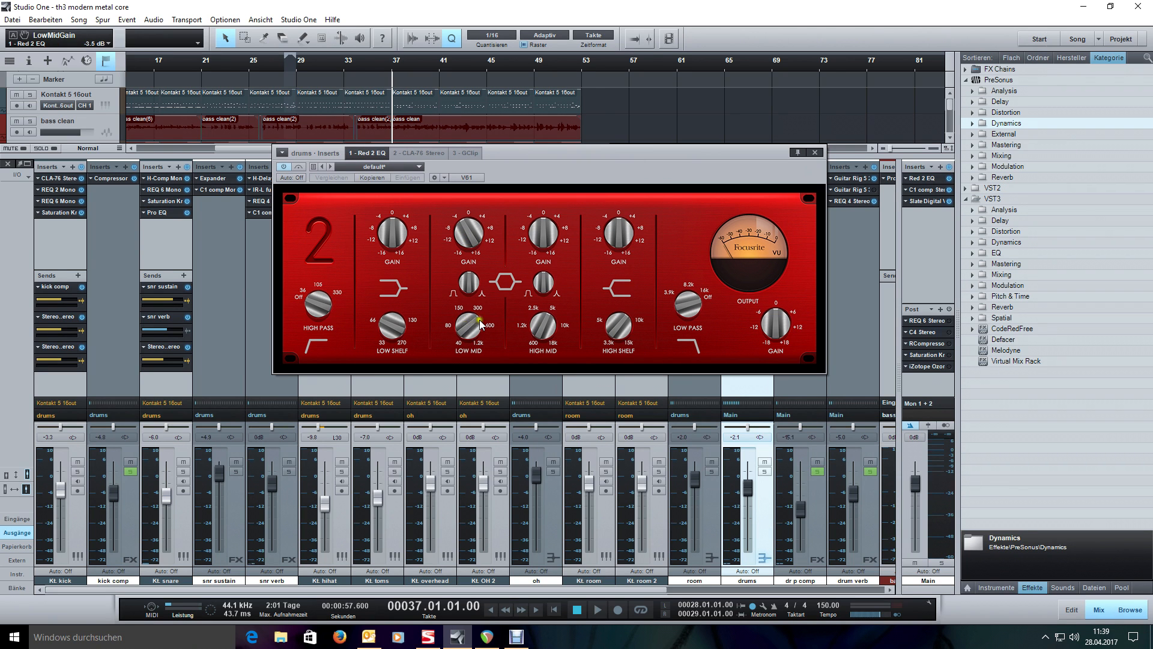
pyautogui.moveTo(618, 183); pyautogui.dragTo(603, 252)
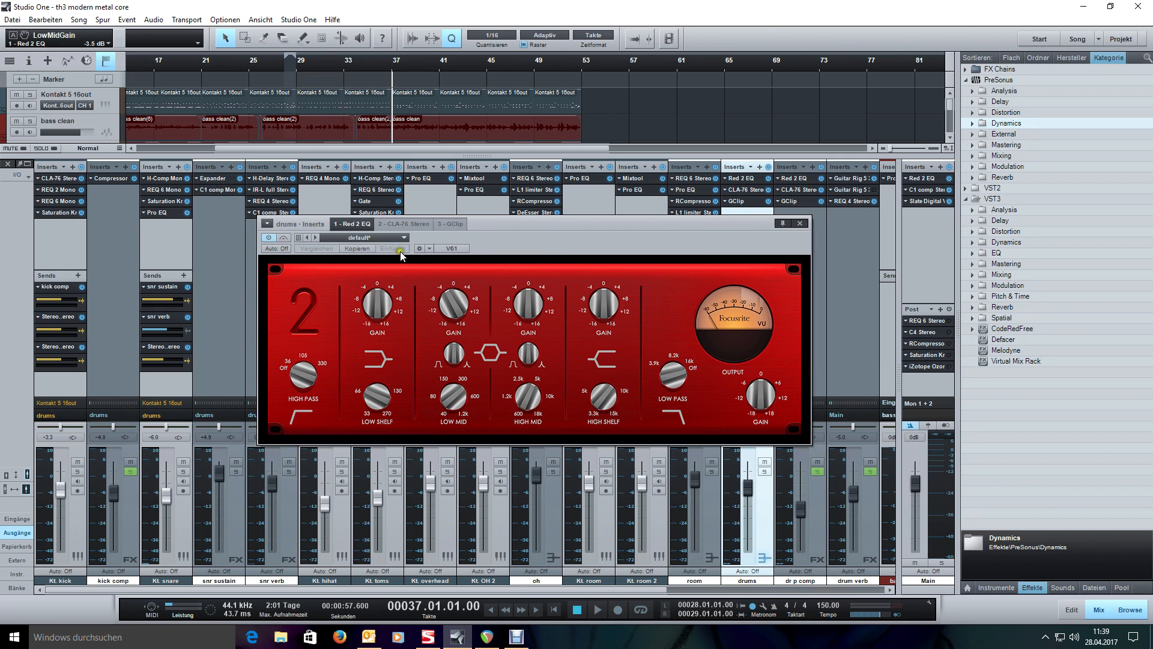
# Play the drums through the drums bus's CLA-76 to check its gain reduction and ratio, and show the GClip insert.
pyautogui.click(403, 223)
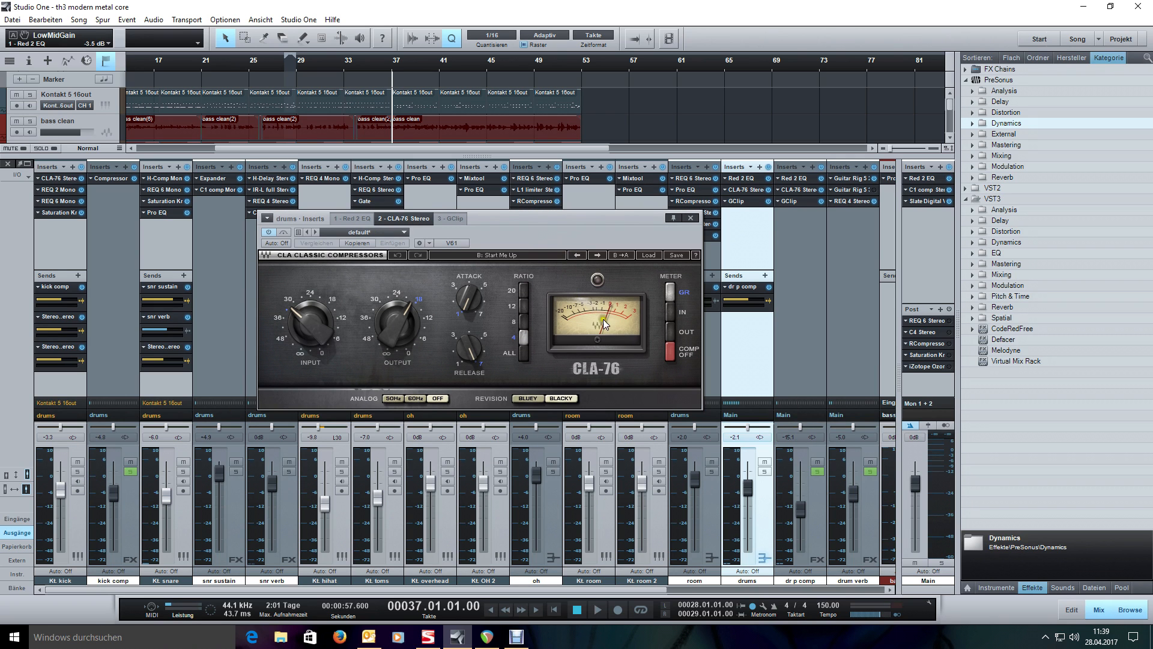
pyautogui.press('space')
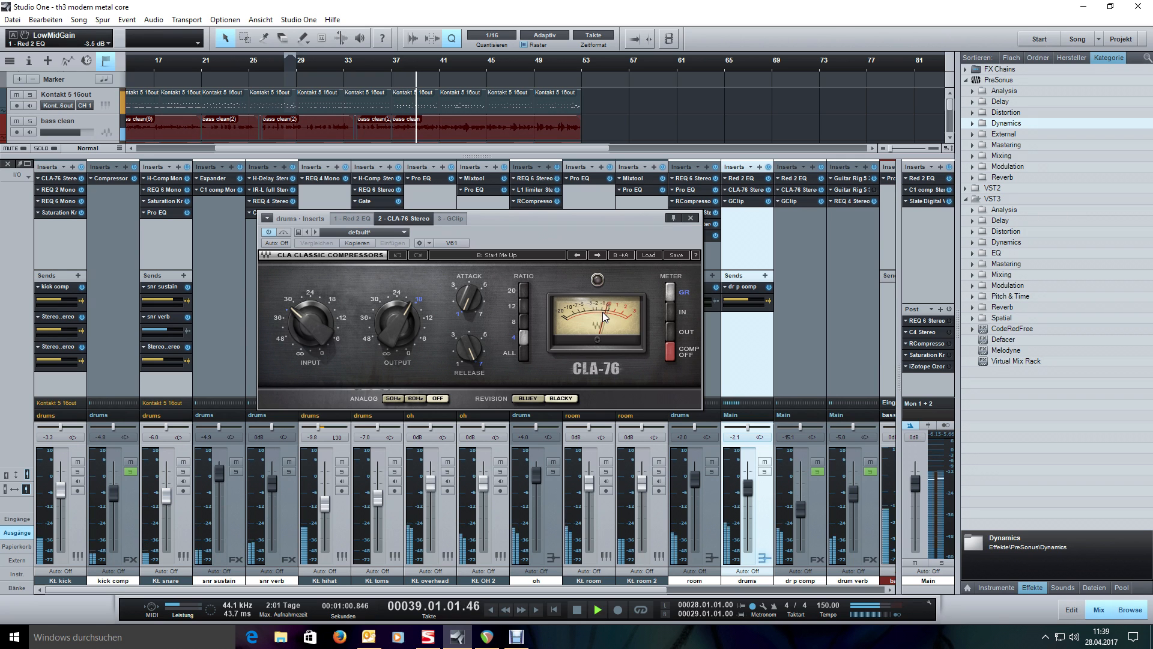
pyautogui.press('space')
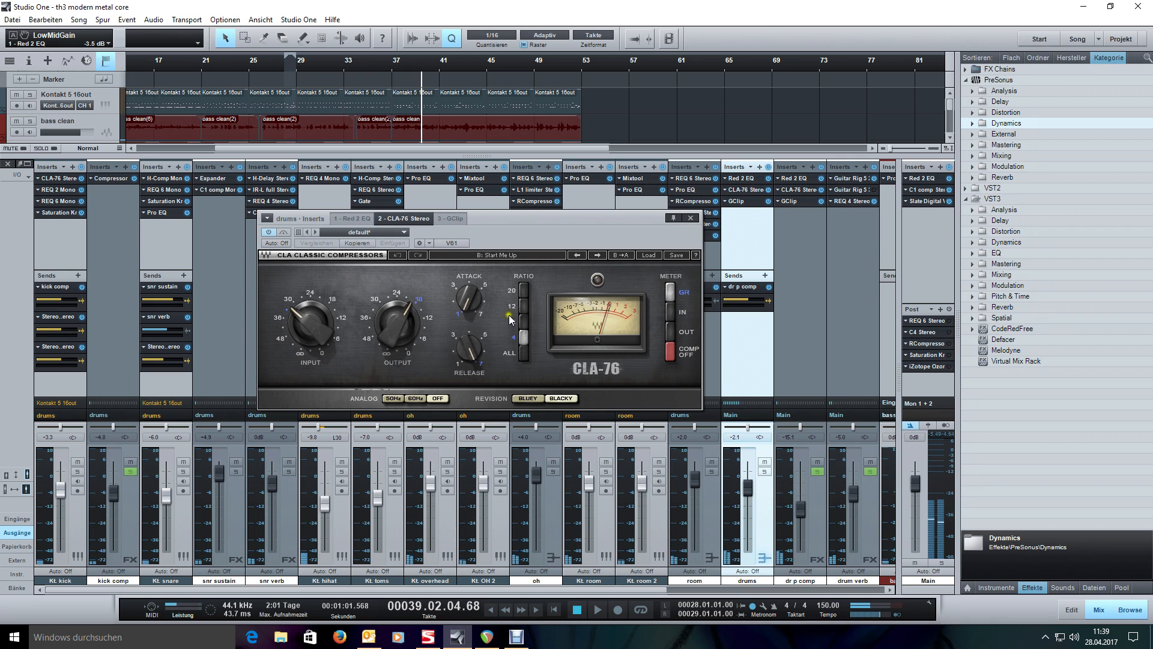
pyautogui.click(525, 336)
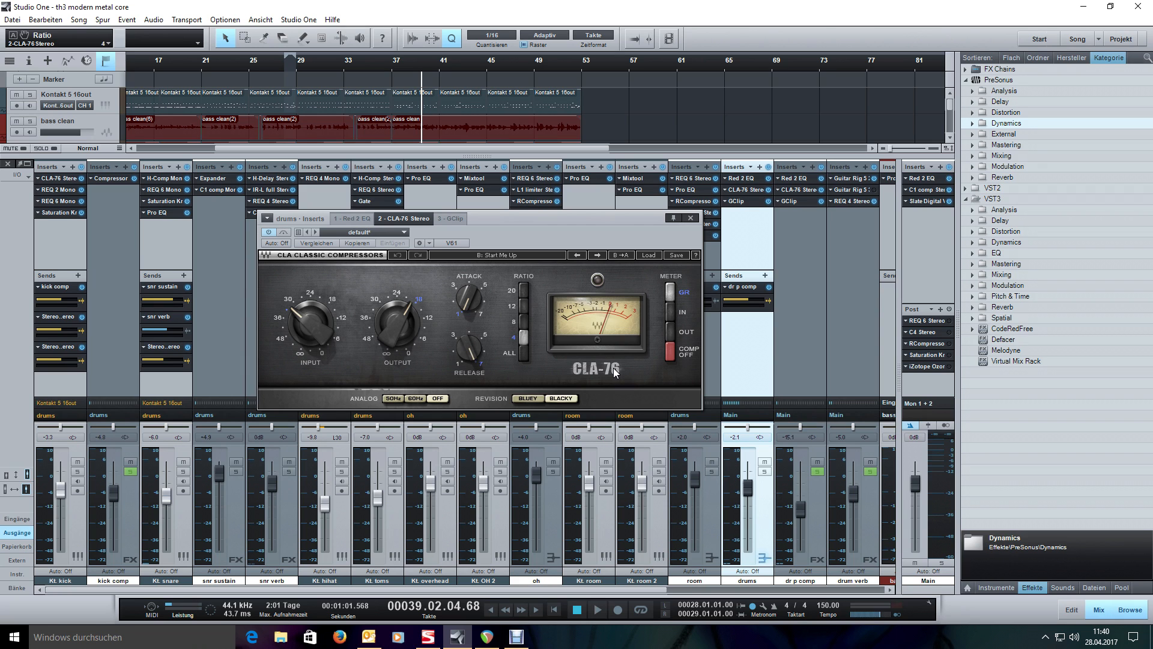
pyautogui.click(454, 218)
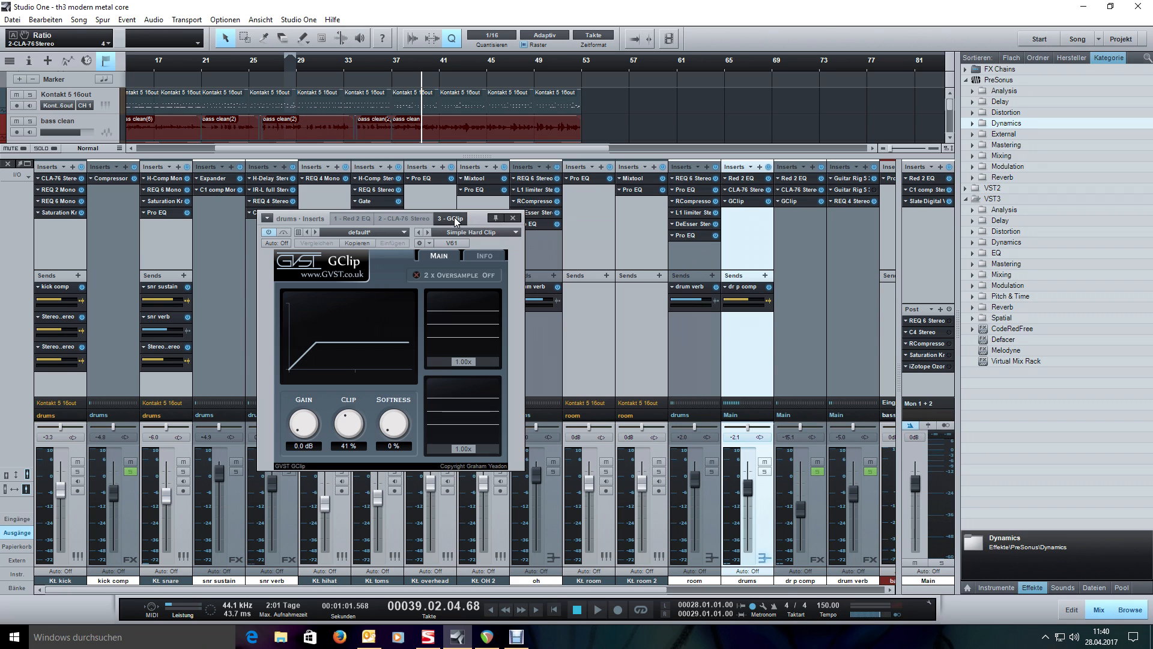
# Solo the dr p comp channel, play from bar 37, and open its Red 2 EQ to examine the low-shelf gain.
pyautogui.click(393, 62)
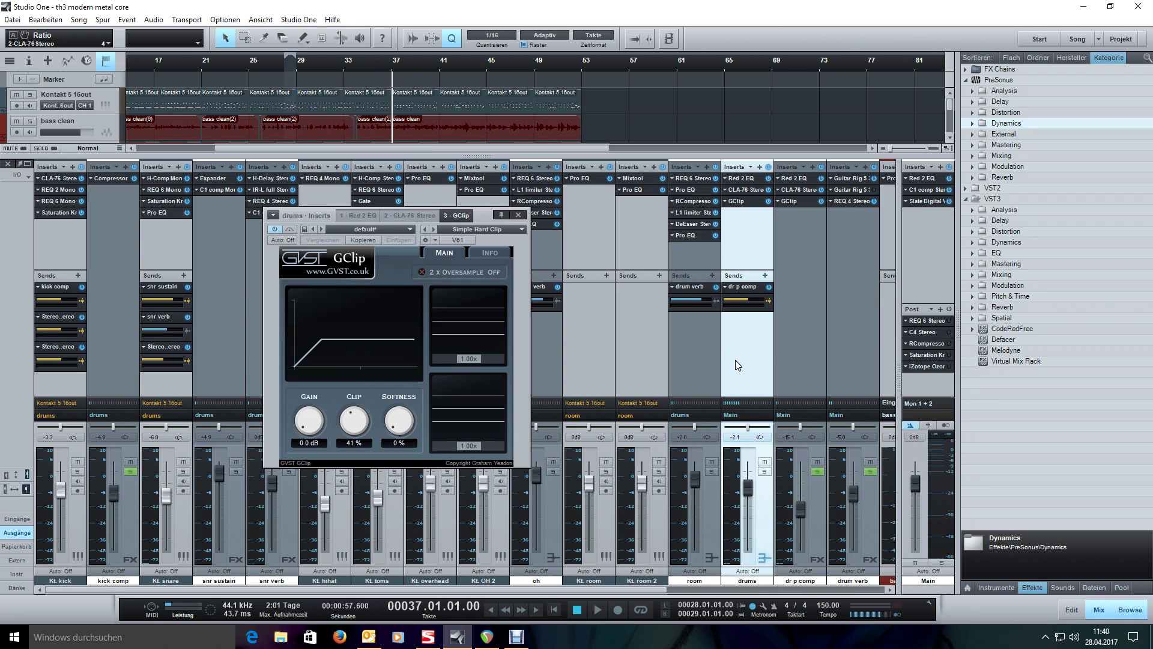
pyautogui.click(801, 305)
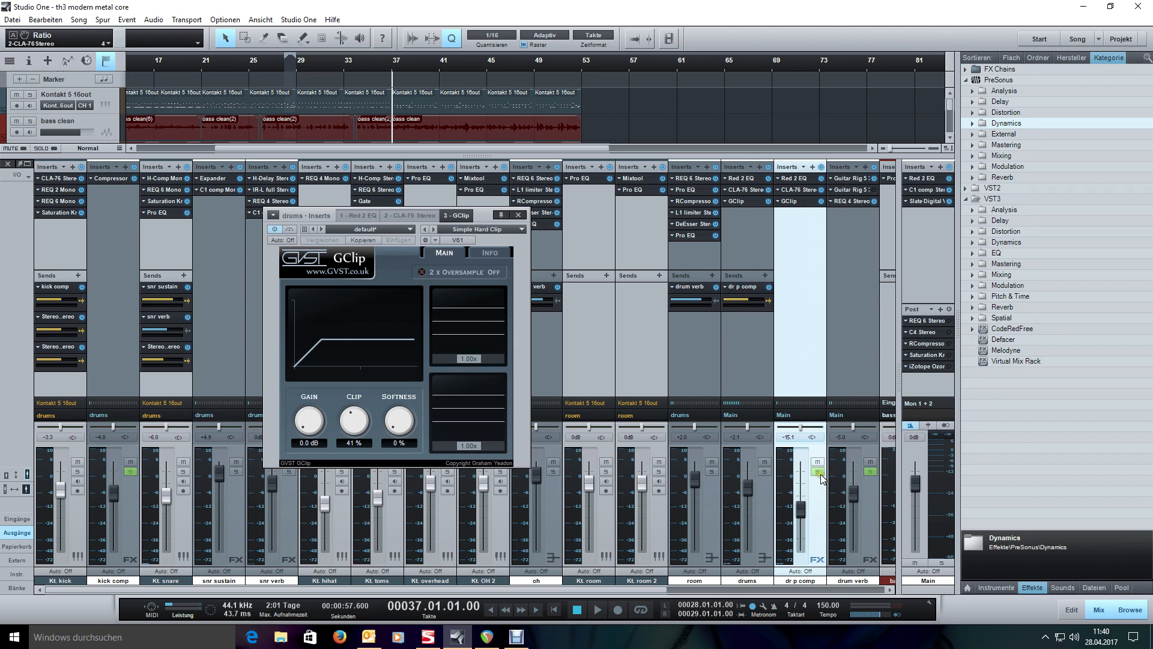
pyautogui.click(872, 472)
pyautogui.click(818, 472)
pyautogui.press('space')
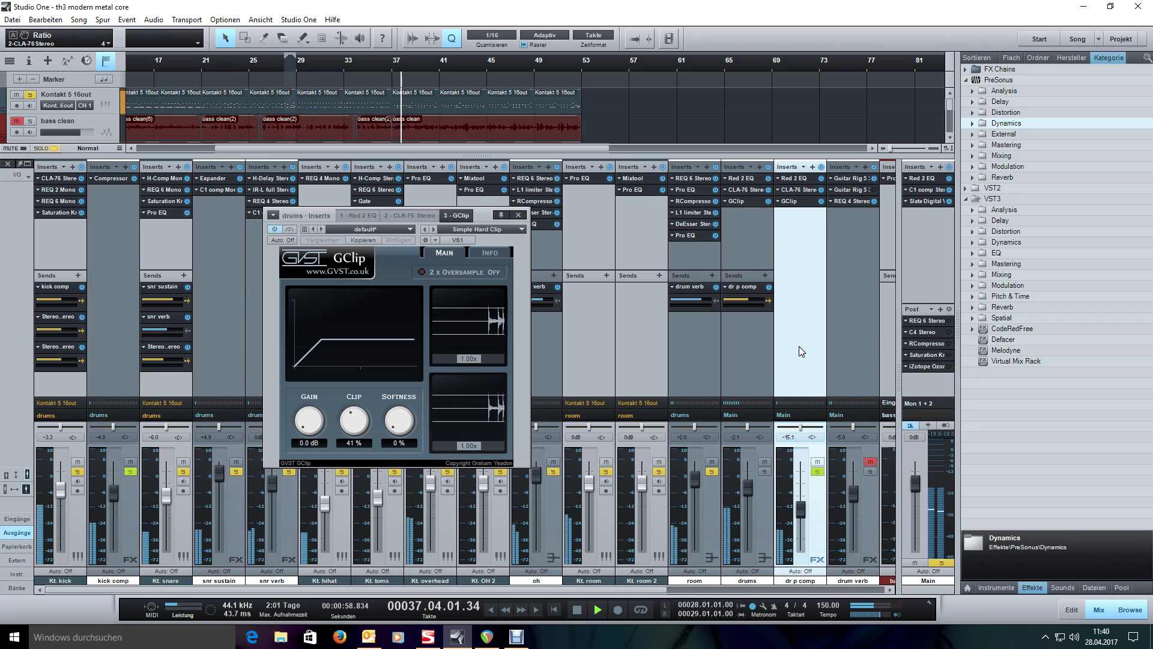
pyautogui.click(794, 179)
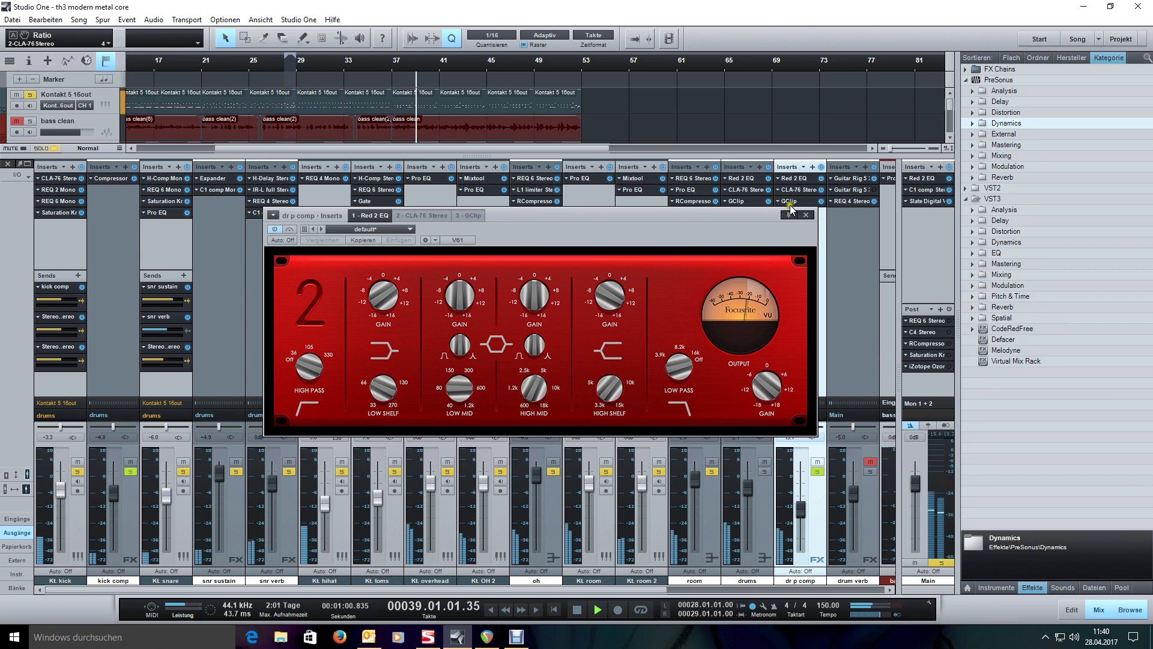
pyautogui.press('space')
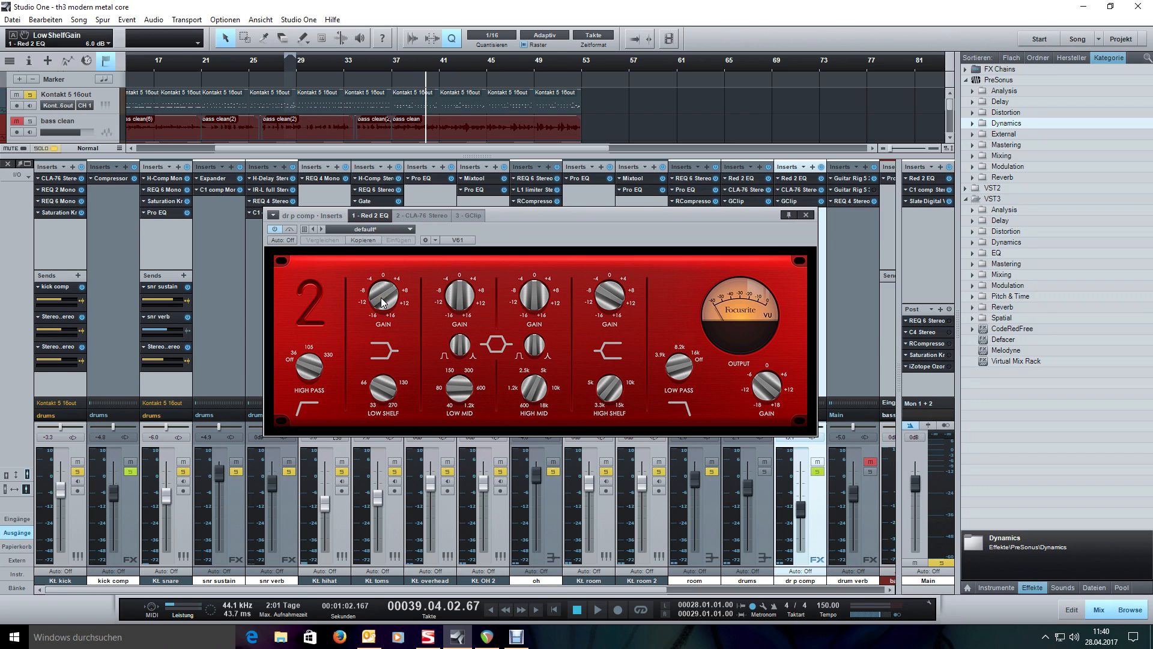
# Show the dr p comp channel's CLA-76, play to watch its gain reduction, and check its attack and release.
pyautogui.click(423, 215)
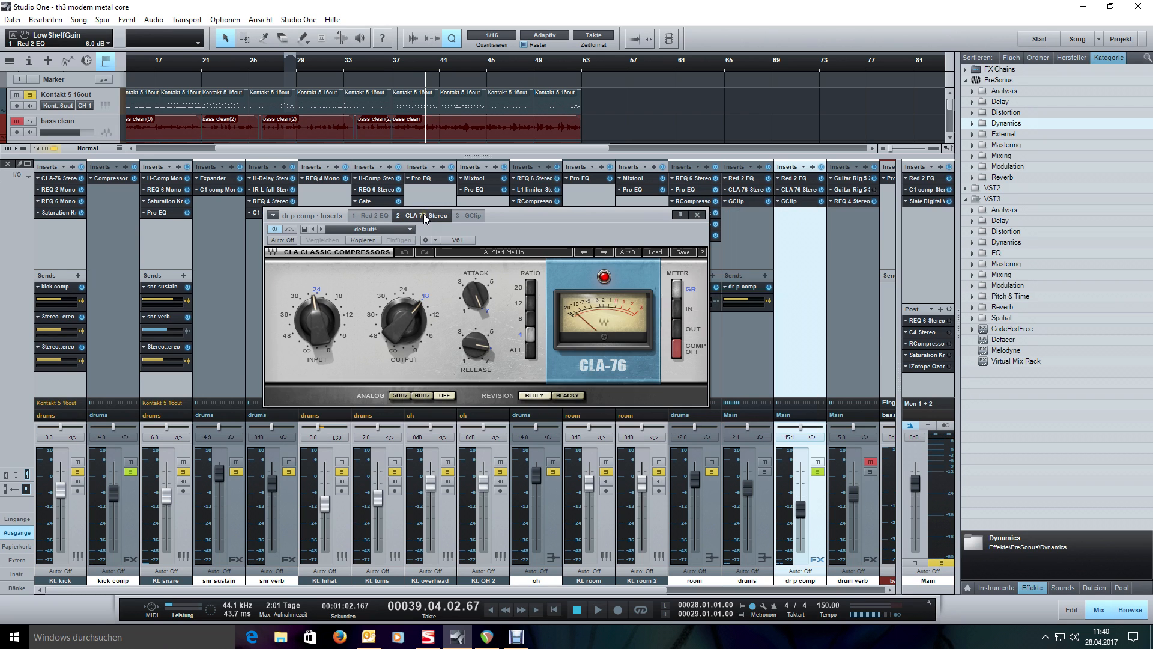
pyautogui.press('space')
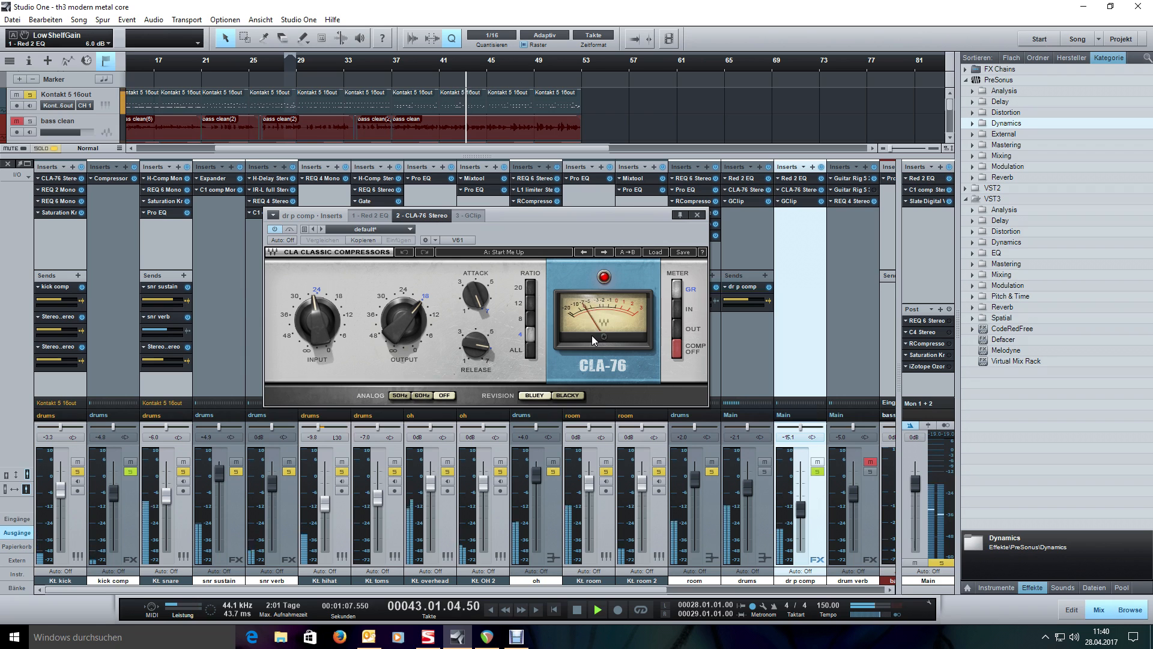
pyautogui.press('space')
pyautogui.click(481, 283)
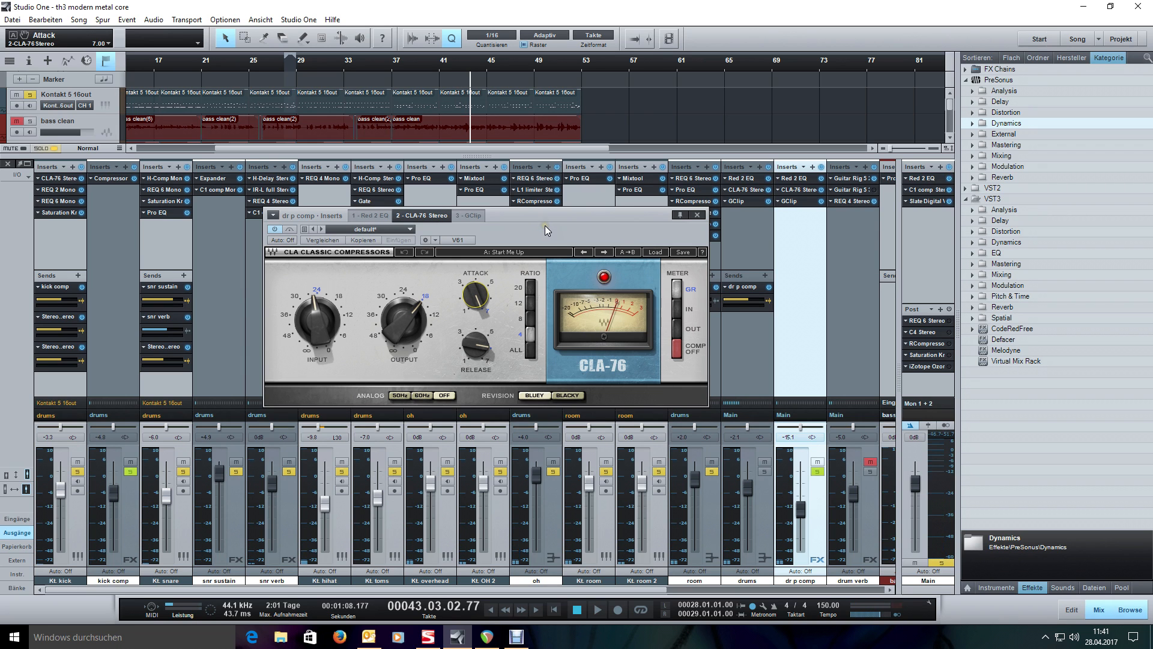
pyautogui.click(479, 350)
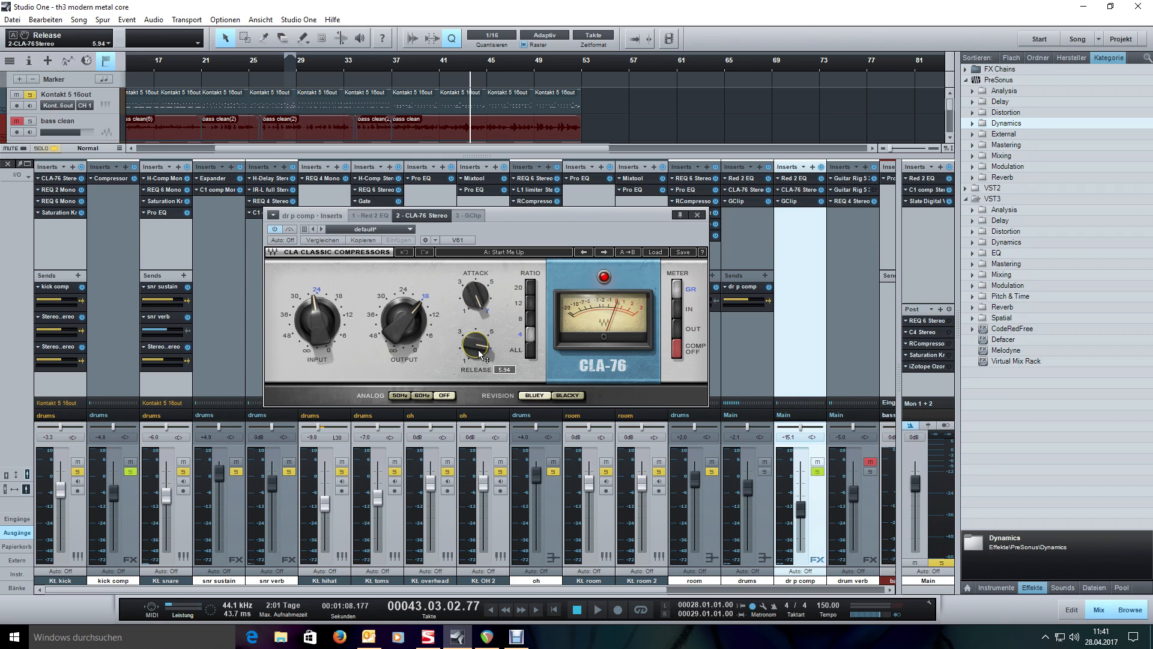
# Show the dr p comp channel's GClip and play from bar 37 to watch how it clips the waveform.
pyautogui.click(470, 216)
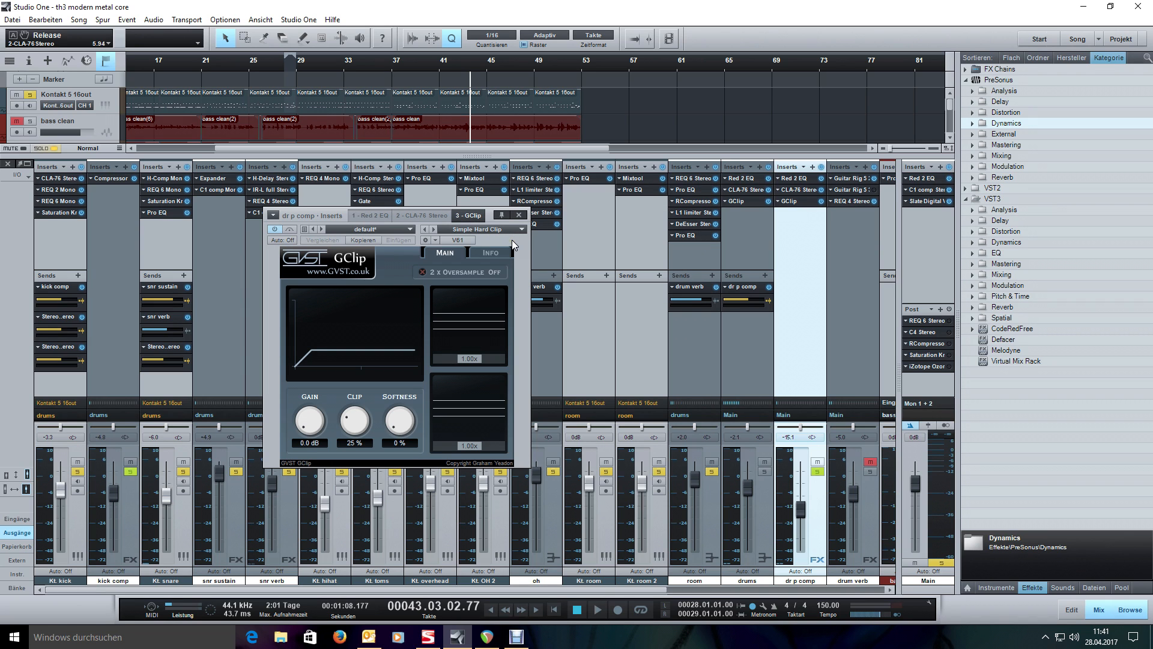
pyautogui.click(390, 79)
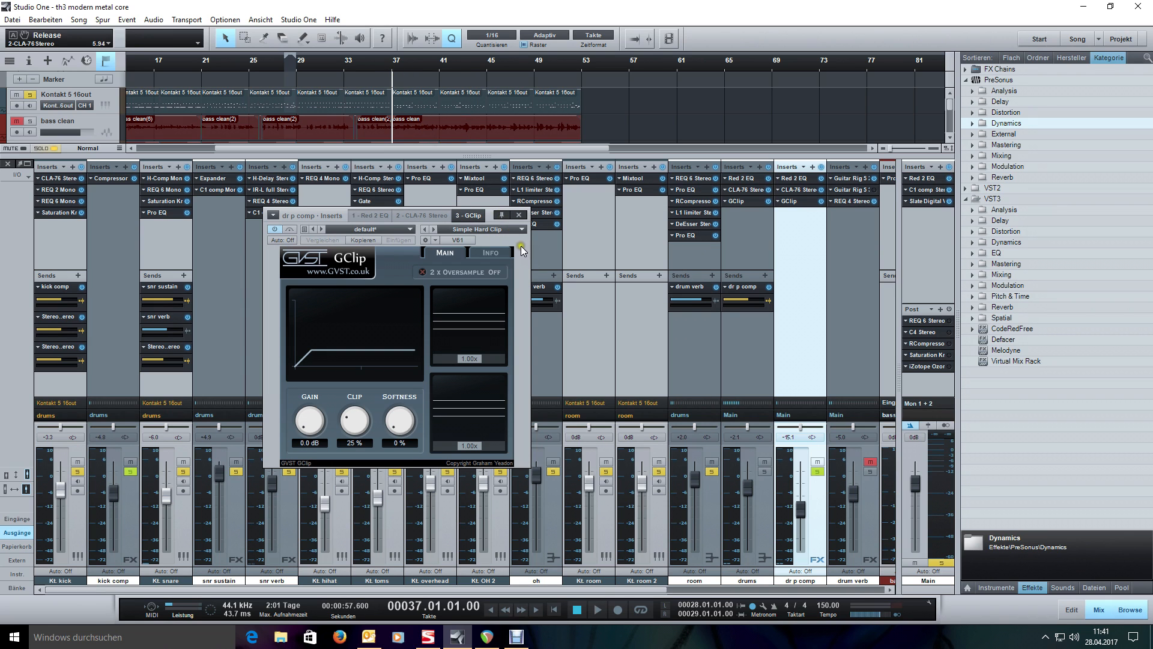
pyautogui.press('space')
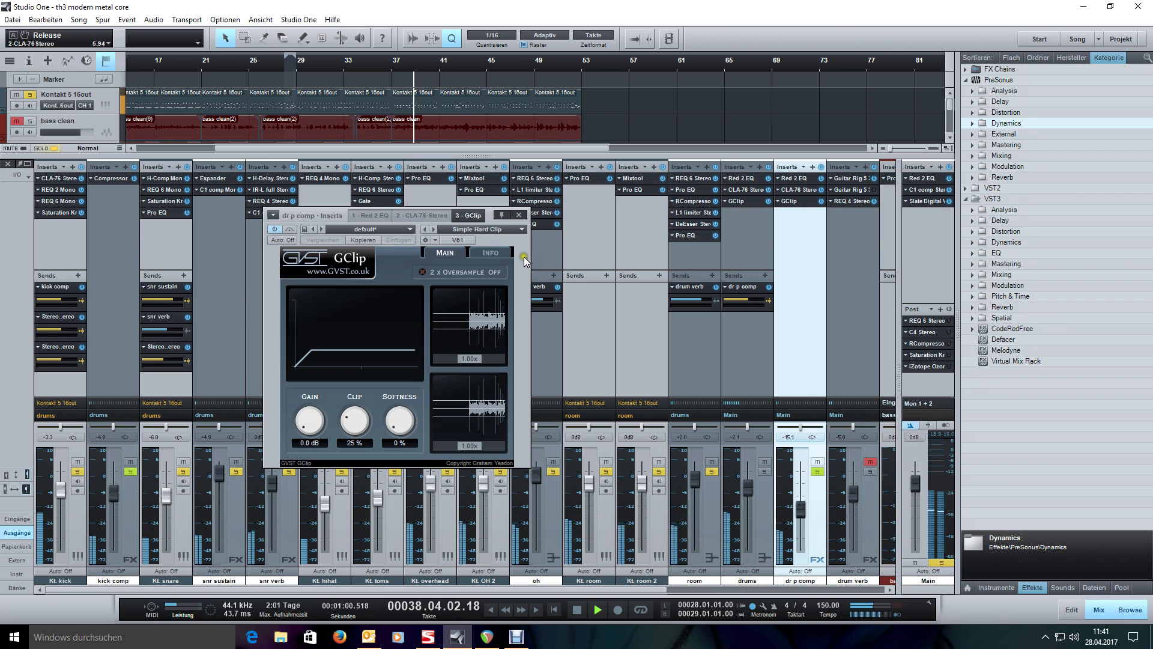
pyautogui.press('space')
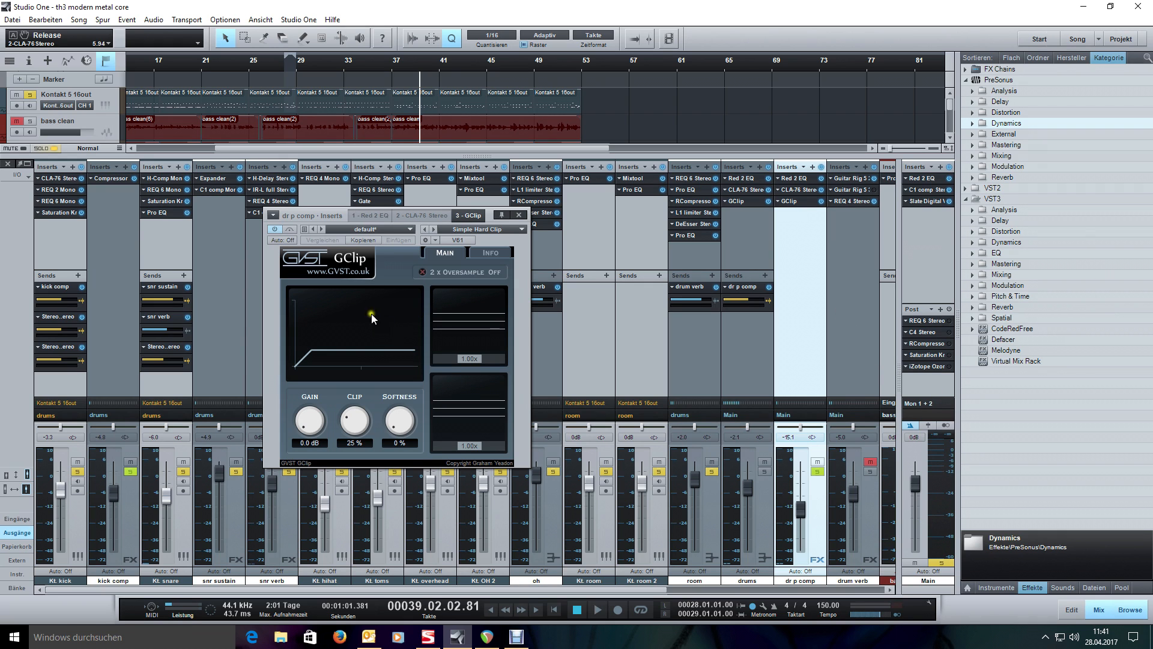
# Switch between the dr p comp channel's Red 2 EQ and CLA-76 to review their order in the chain, and close the window.
pyautogui.click(369, 215)
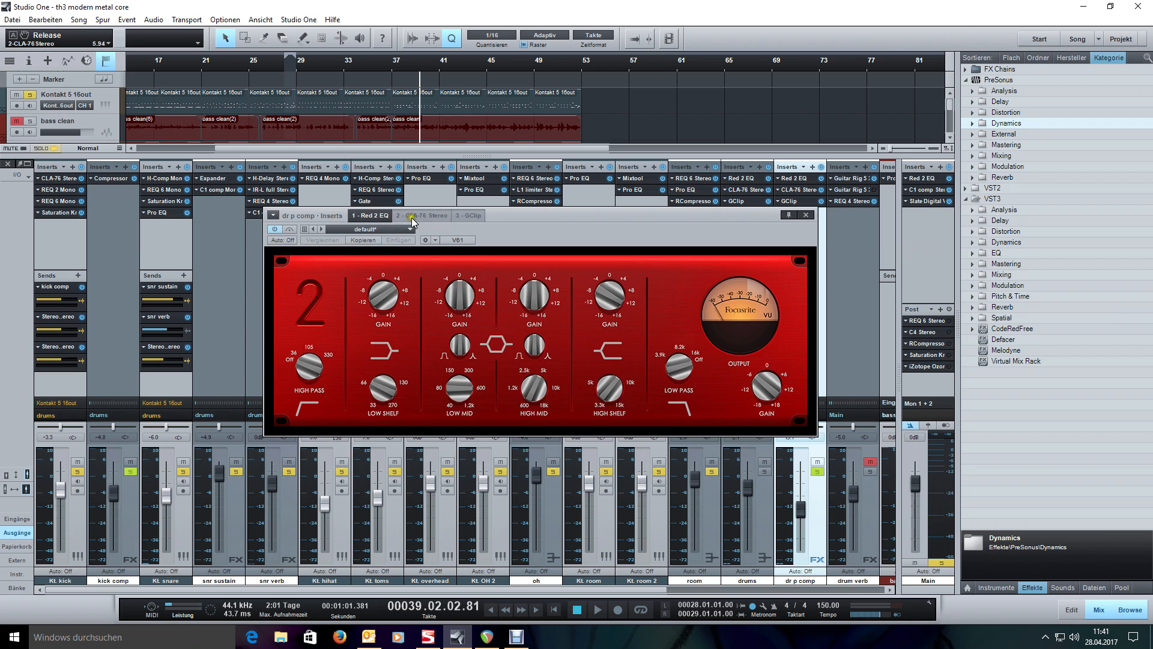
pyautogui.click(412, 216)
pyautogui.click(387, 216)
pyautogui.click(413, 215)
pyautogui.click(388, 216)
pyautogui.click(405, 216)
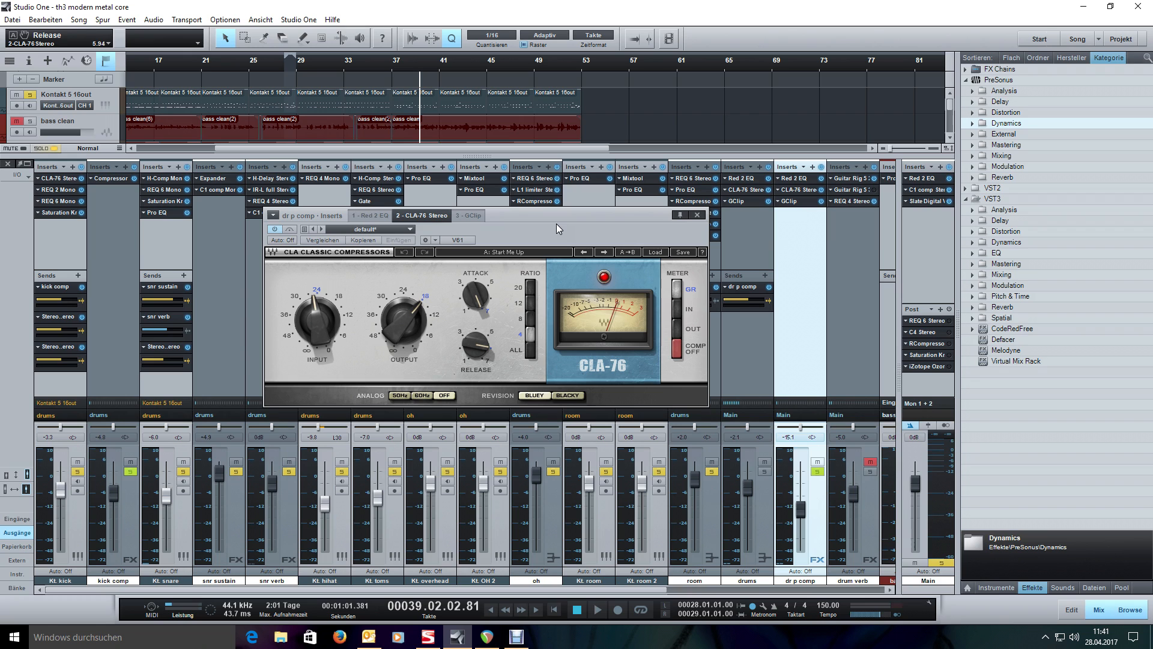
pyautogui.click(697, 214)
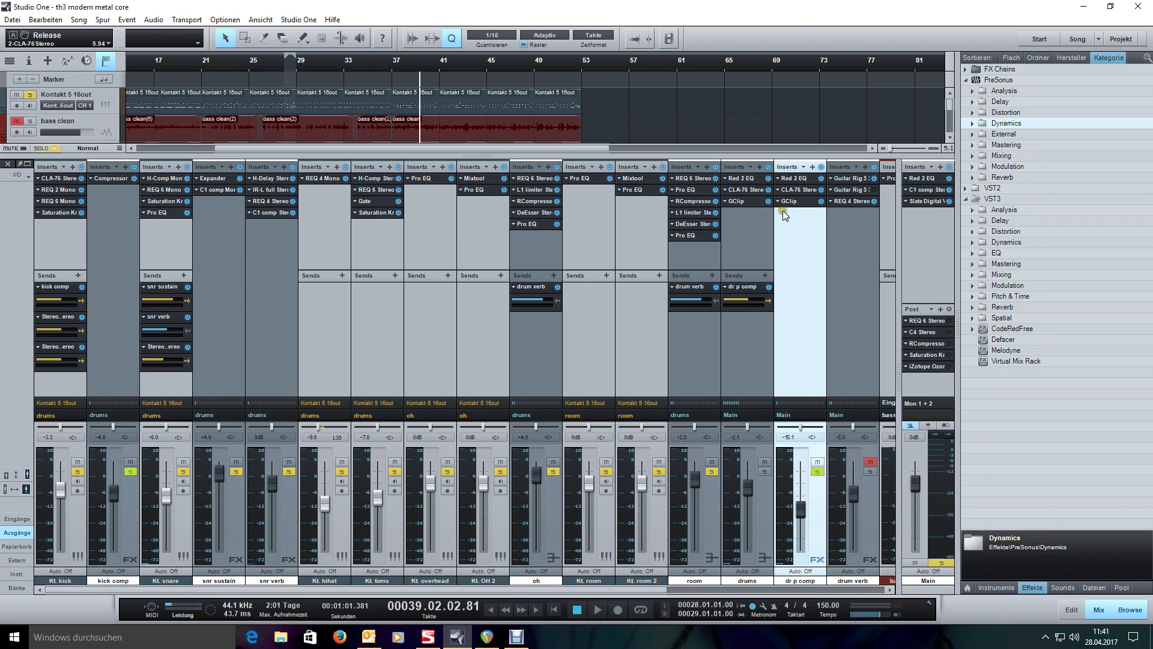
# Unsolo the dr p comp channel and select the Main output channel.
pyautogui.click(817, 471)
pyautogui.click(923, 253)
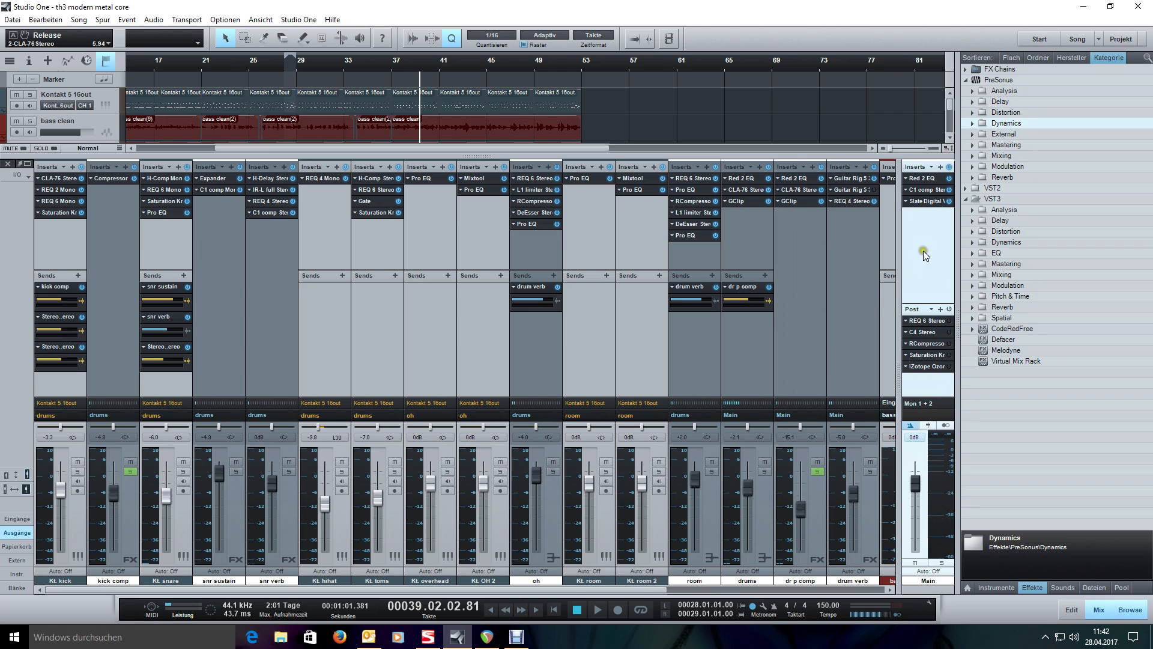
# Show the Main output's Red 2 EQ and review its shelf, mid-band and filter settings.
pyautogui.doubleClick(923, 179)
pyautogui.moveTo(672, 183); pyautogui.dragTo(519, 192)
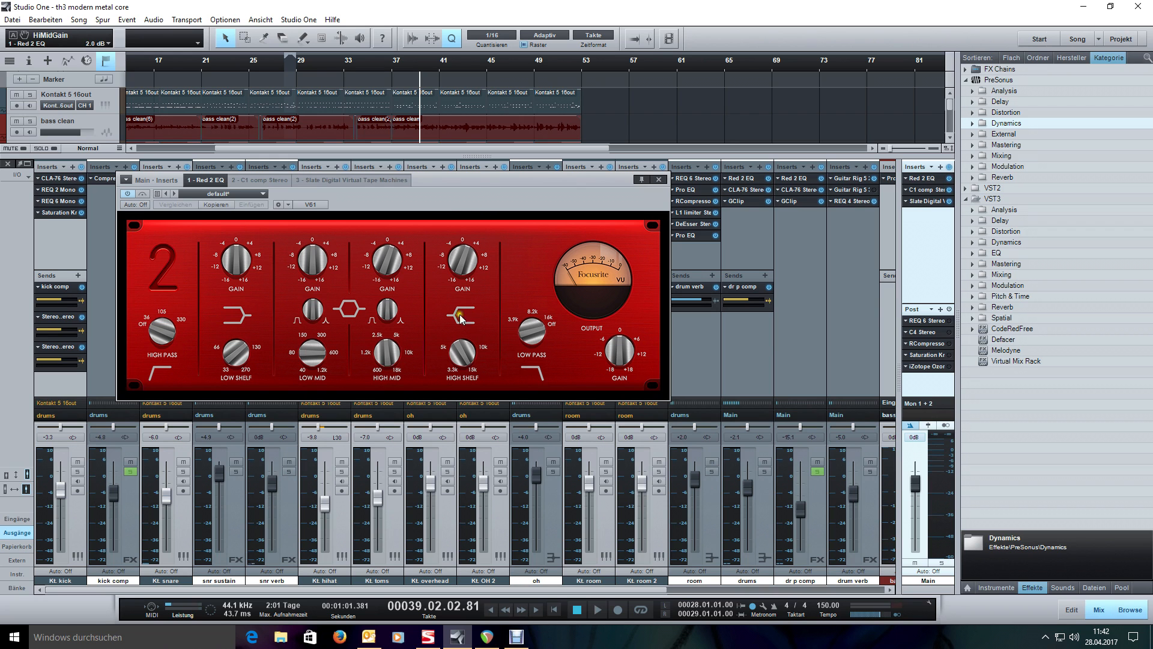
pyautogui.moveTo(552, 190); pyautogui.dragTo(557, 192)
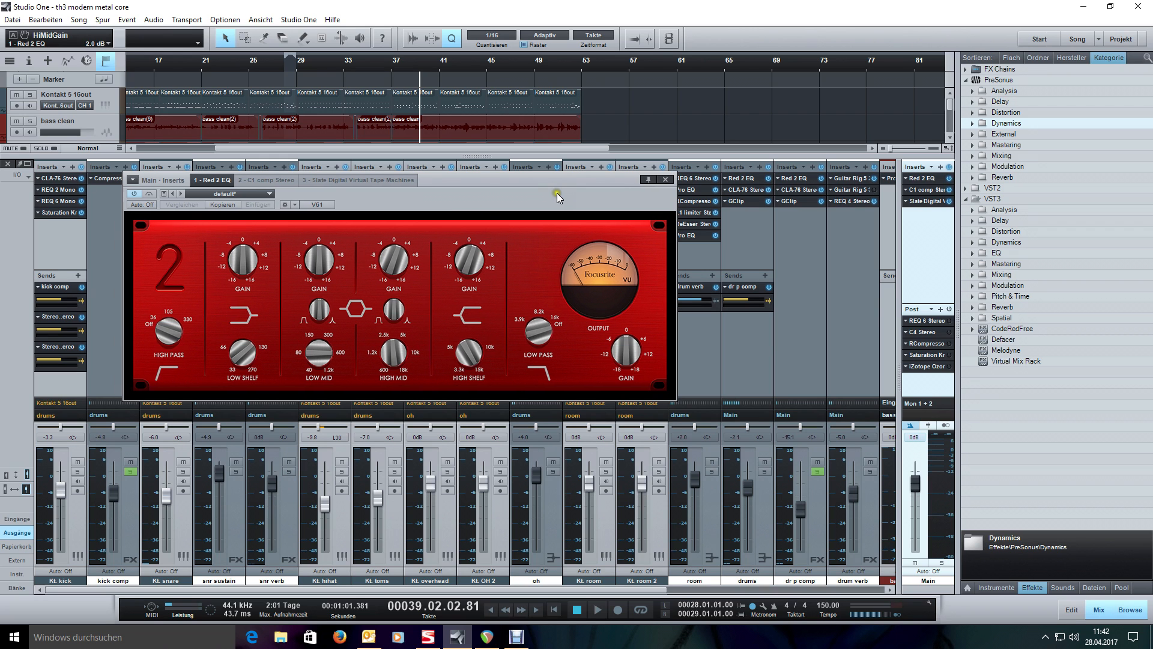
# Switch to the Main output's C1 comp and review its threshold, ratio, attack and release settings.
pyautogui.click(299, 180)
pyautogui.moveTo(402, 200); pyautogui.dragTo(438, 196)
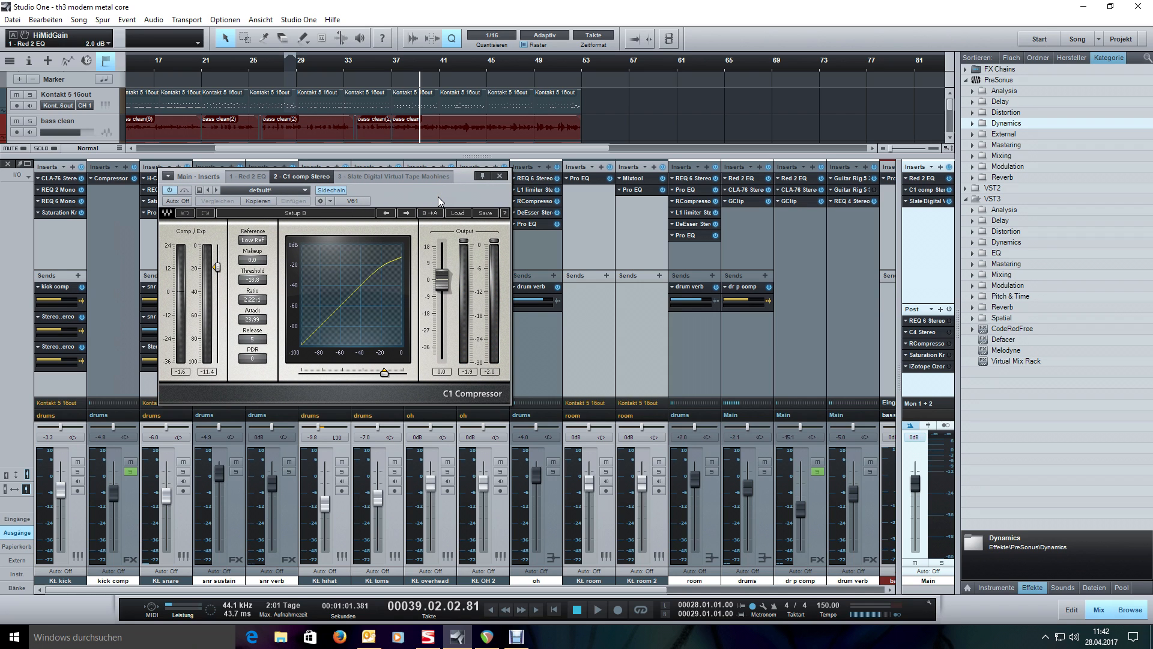
pyautogui.moveTo(438, 197); pyautogui.dragTo(572, 200)
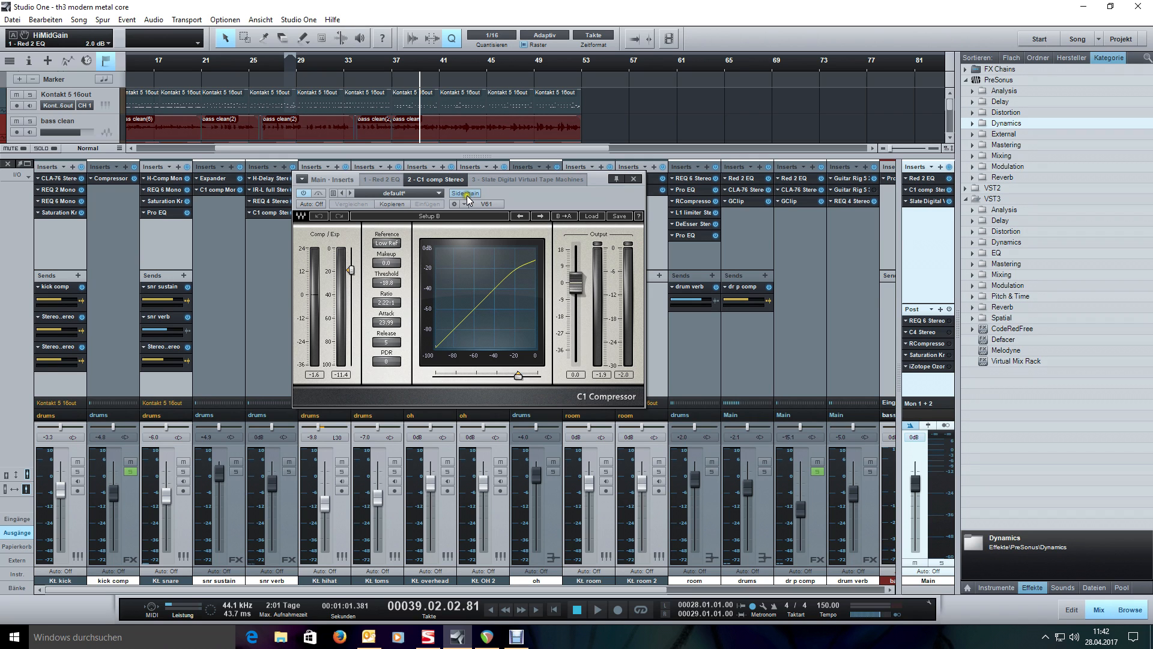
pyautogui.moveTo(542, 203); pyautogui.dragTo(554, 203)
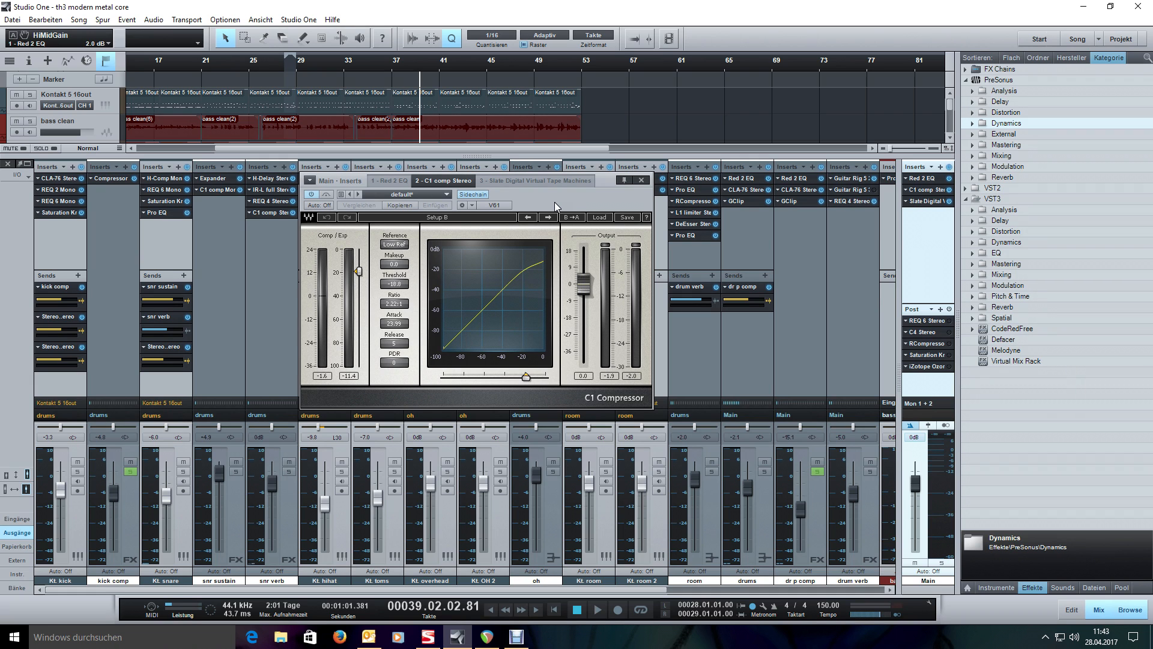
# Show the Main output's Slate Digital Virtual Tape Machines, play from bar 37 to watch its meters, and close it before stopping playback.
pyautogui.click(393, 57)
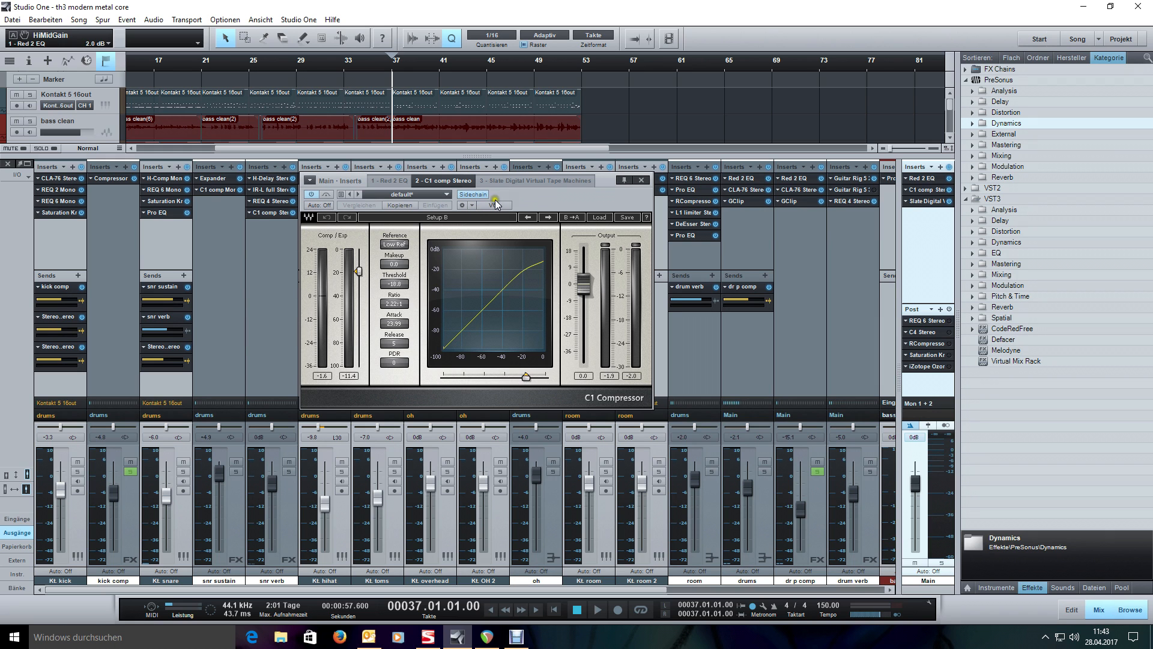
pyautogui.click(556, 186)
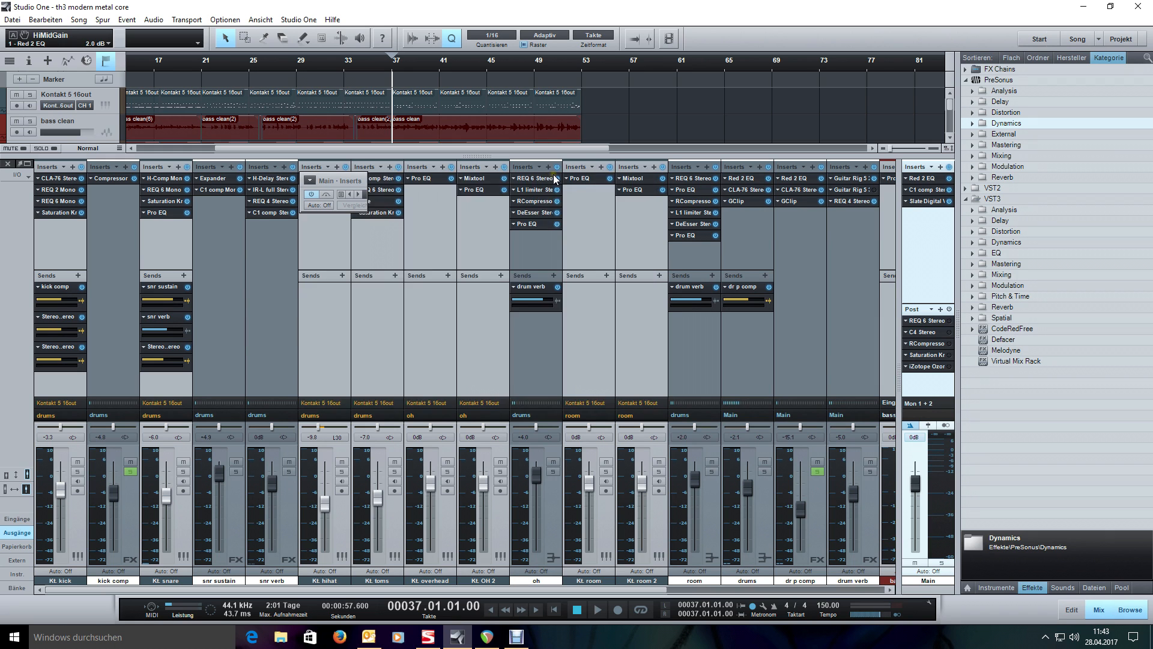
pyautogui.moveTo(693, 194); pyautogui.dragTo(498, 162)
pyautogui.press('space')
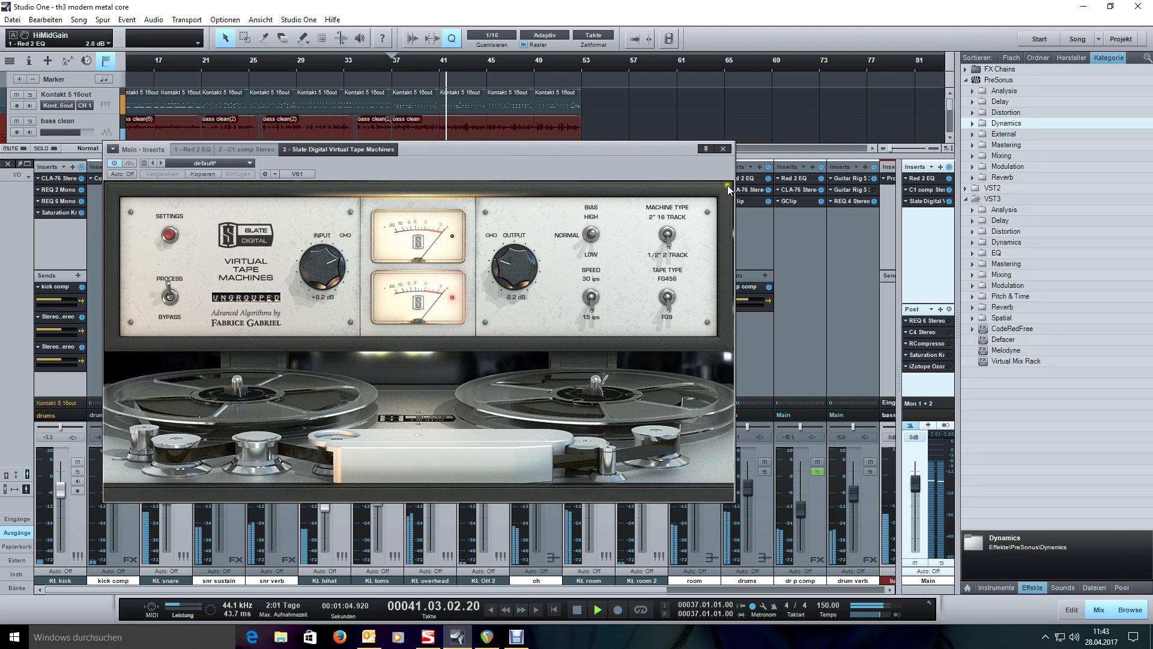
pyautogui.click(724, 149)
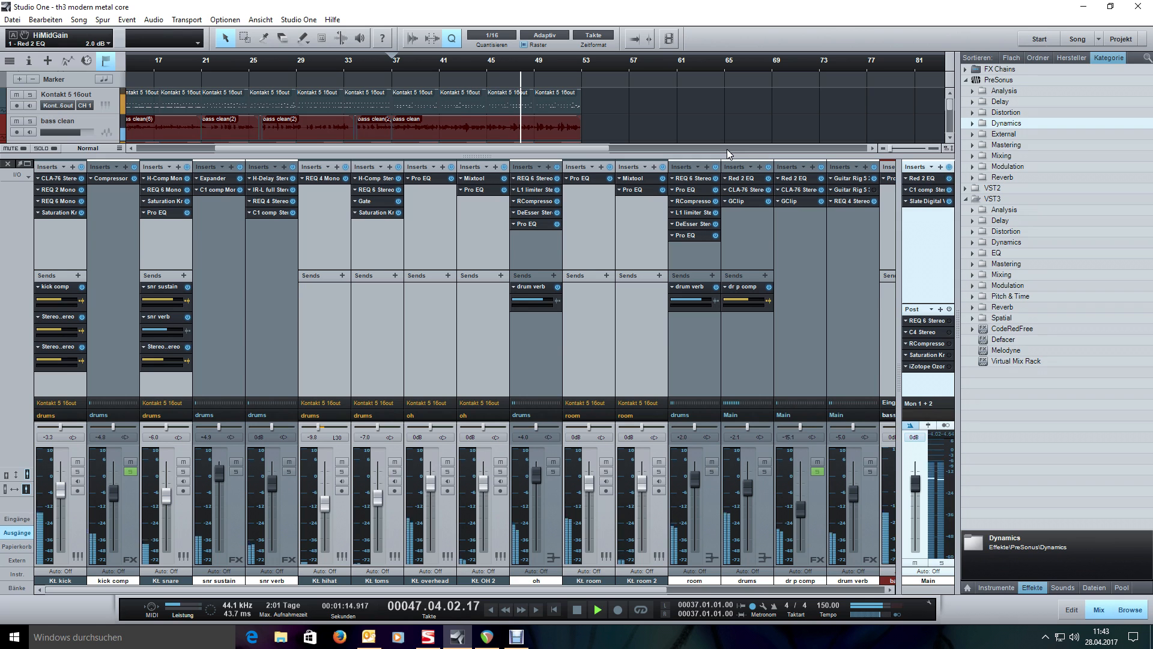
pyautogui.press('space')
# Recap the mixer layout by selecting the kick comp, snr verb, hihat, toms, room and drums channels in turn.
pyautogui.scroll(-2, 726, 68)
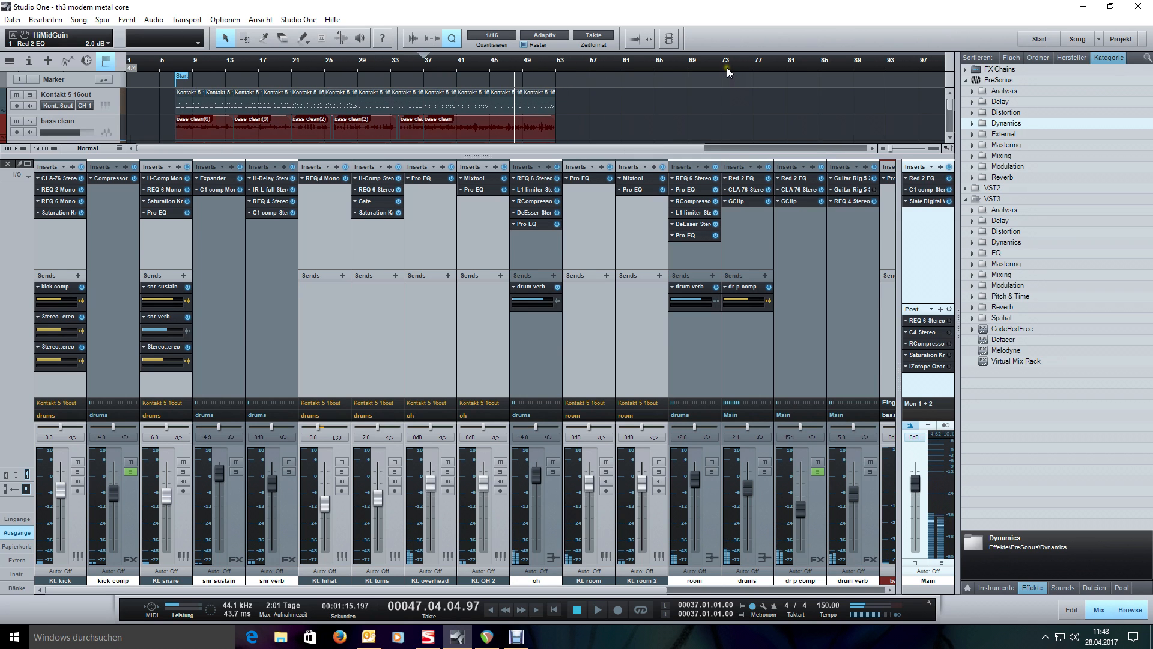
pyautogui.scroll(-2, 726, 68)
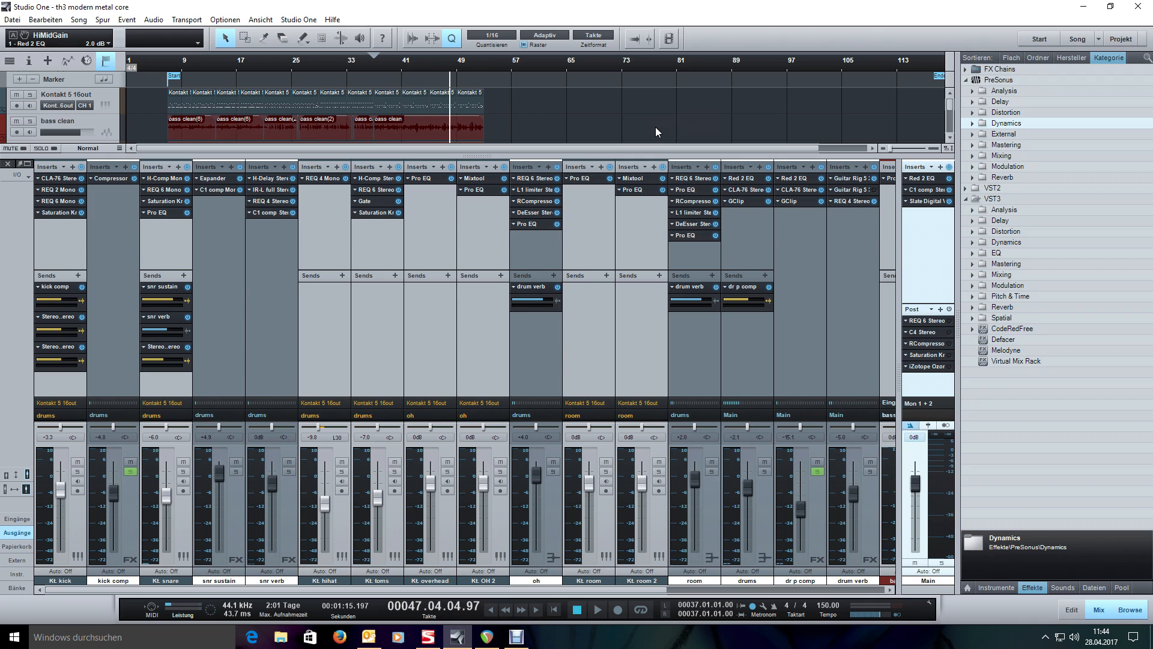
pyautogui.click(99, 221)
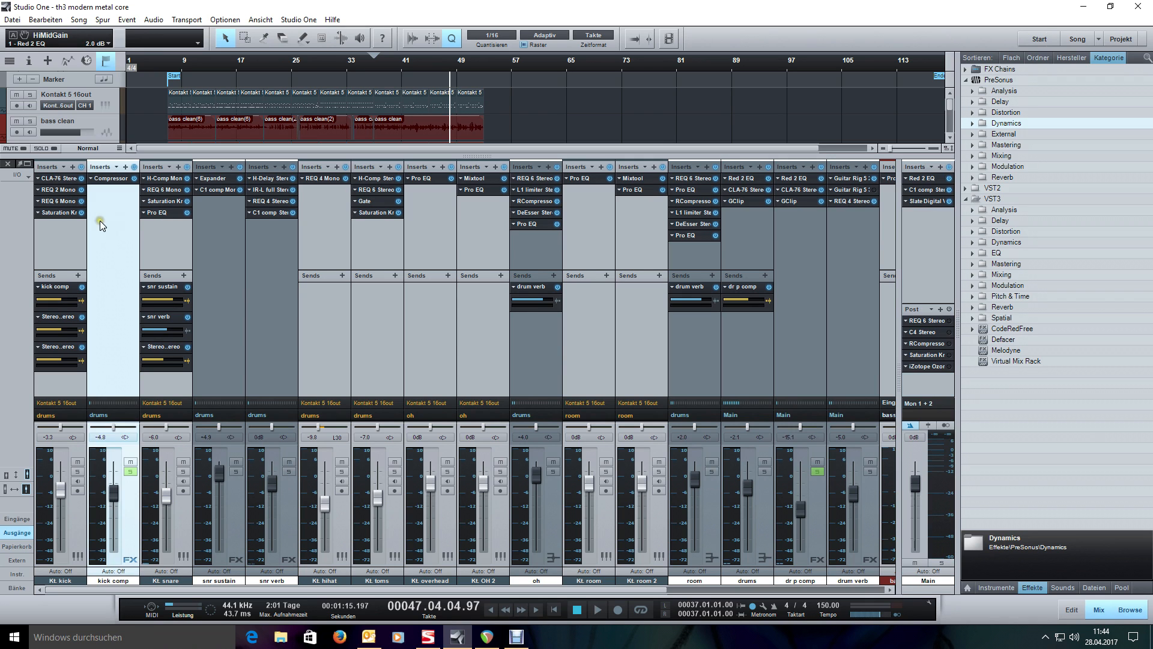
pyautogui.click(265, 257)
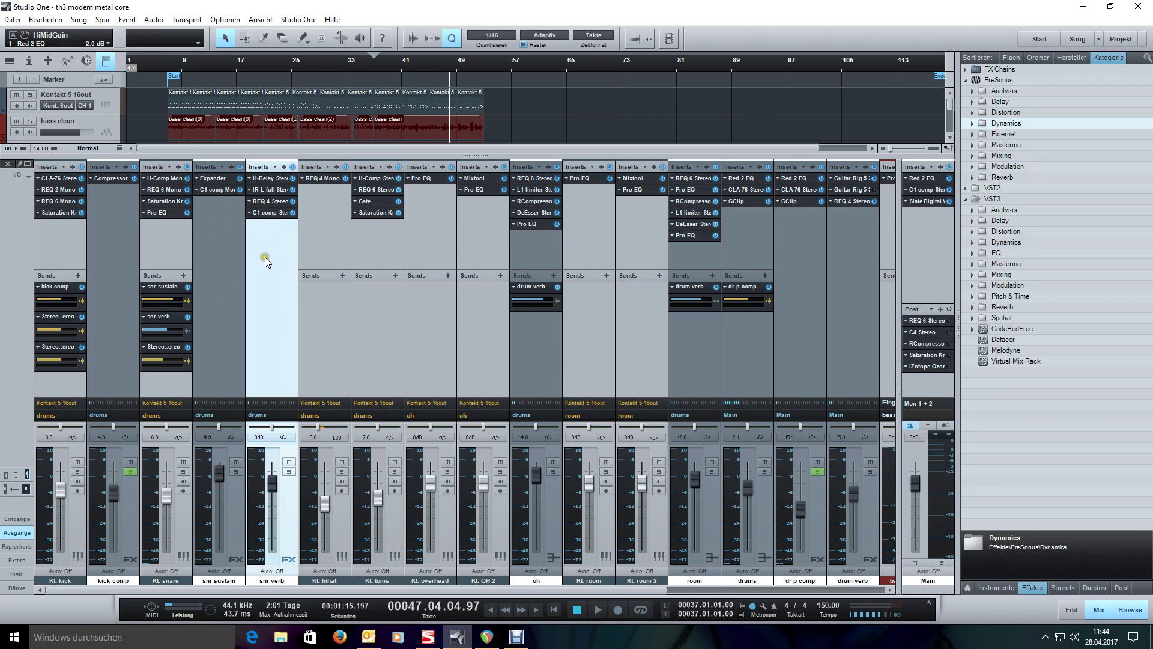
pyautogui.click(313, 255)
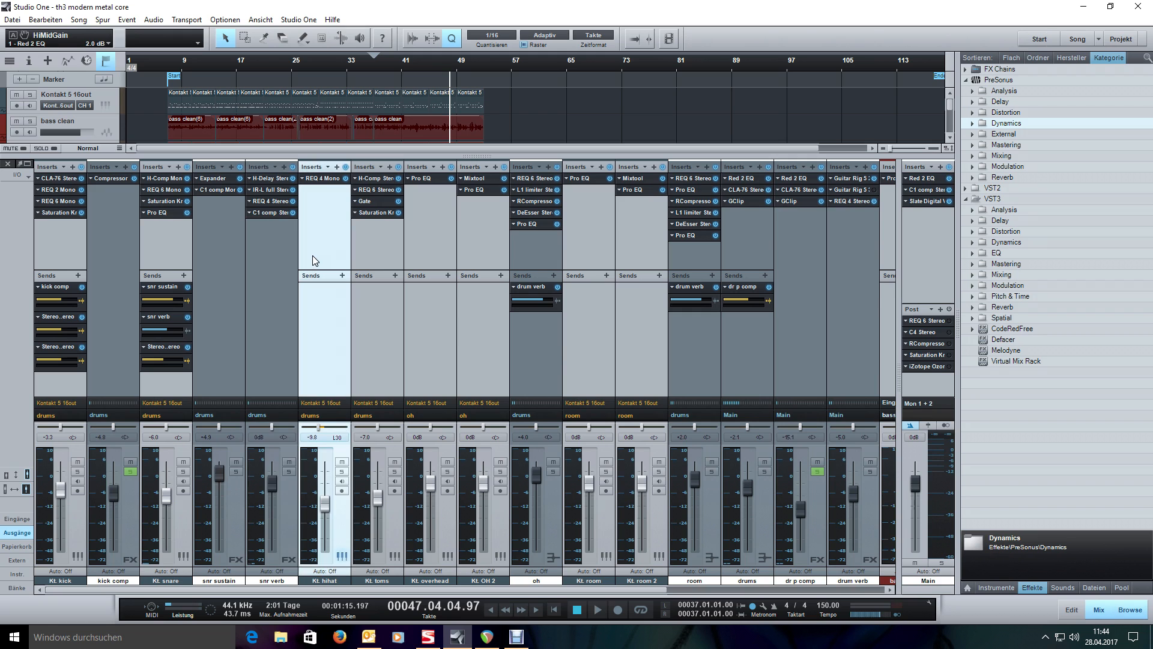
pyautogui.click(375, 258)
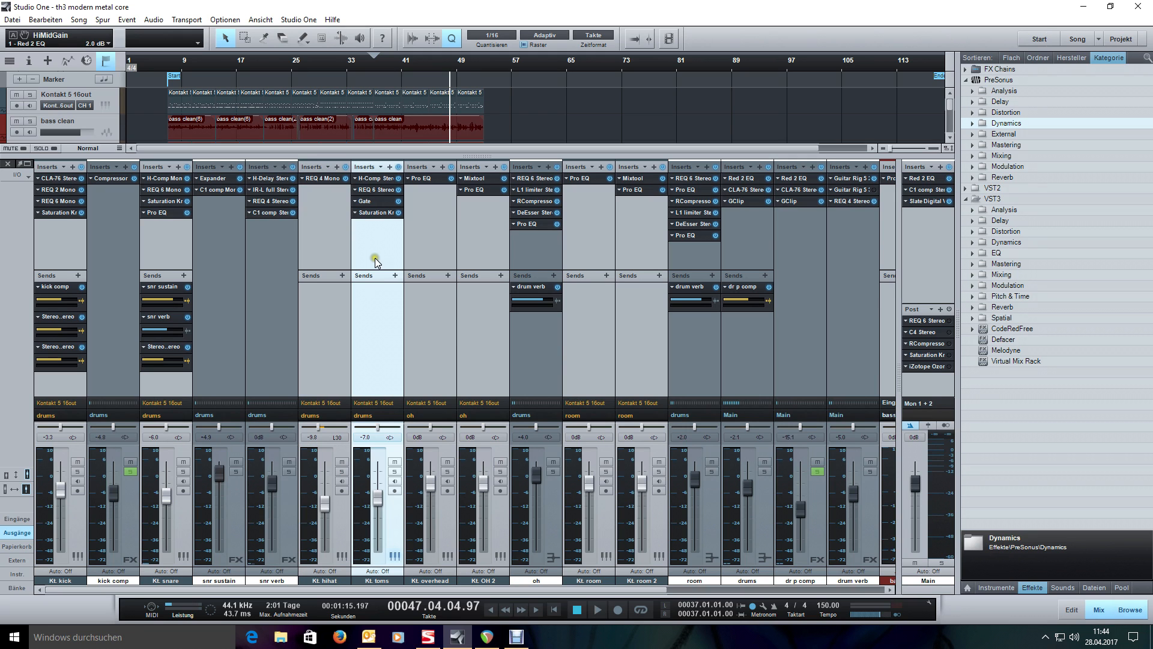
pyautogui.click(710, 261)
pyautogui.click(737, 265)
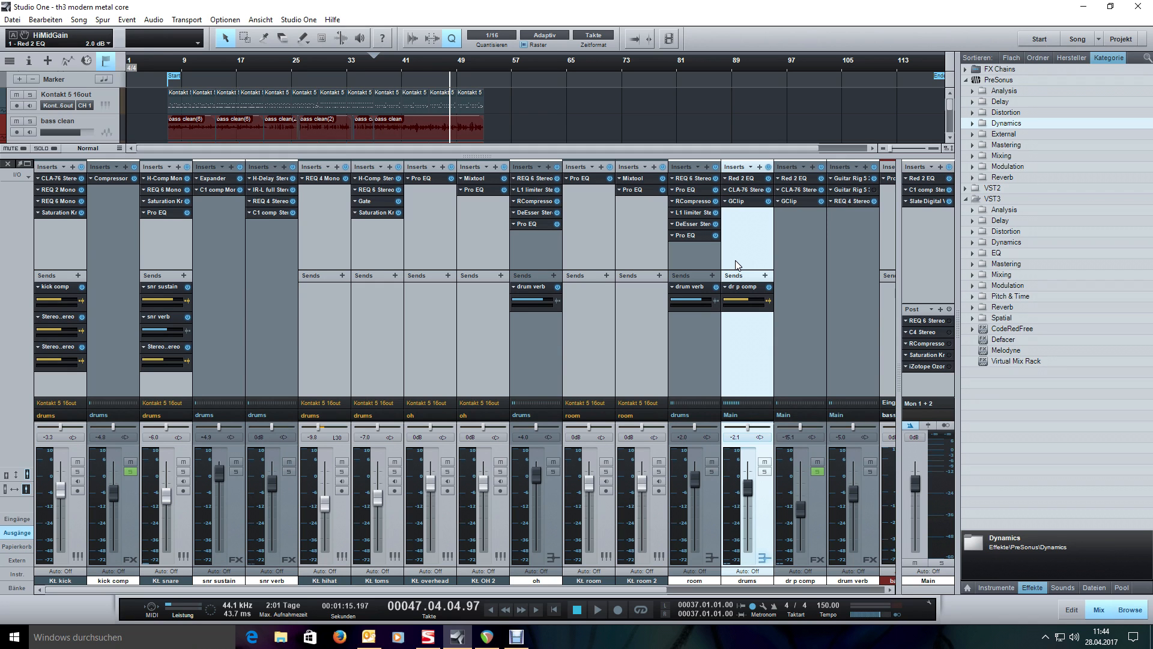
# Revisit the kick channel's REQ 6 Mono and the snare channel's H-Comp Mono, and close the plug-in window.
pyautogui.click(59, 200)
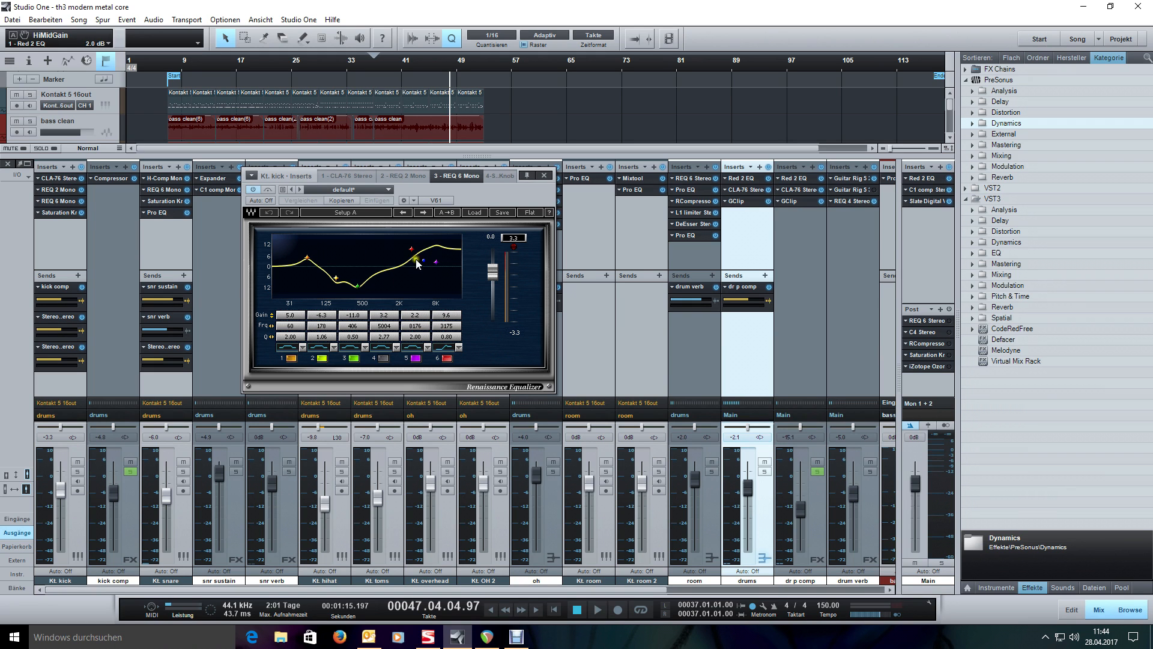
pyautogui.click(172, 179)
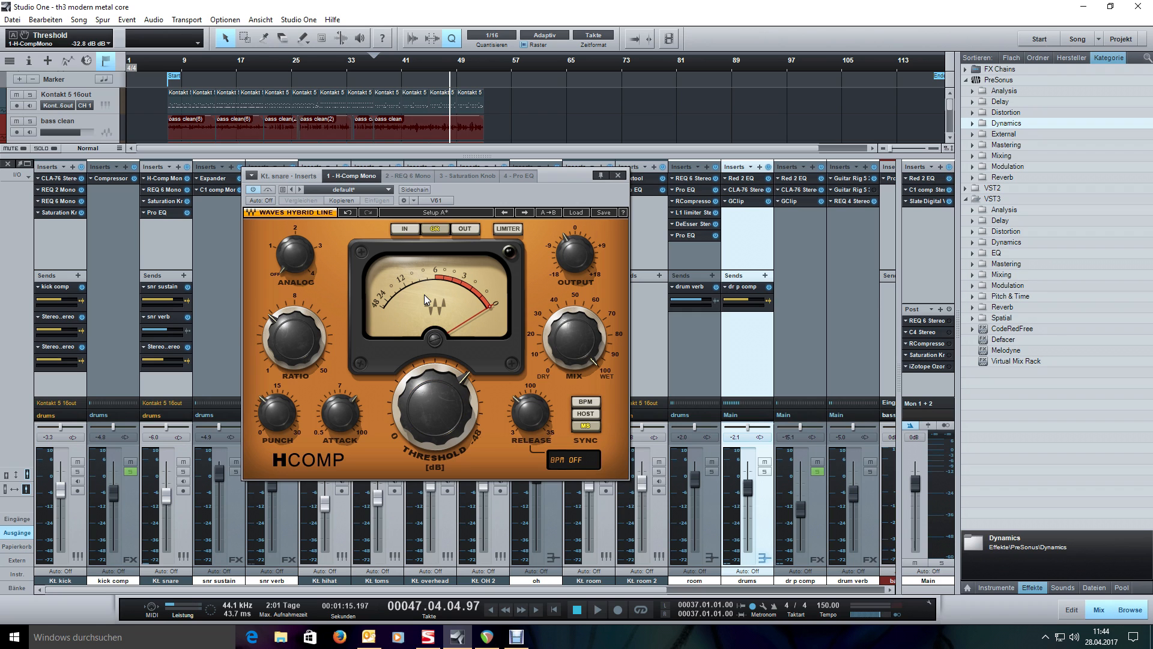
pyautogui.click(618, 175)
# Select the snr sustain and kick comp channels, and point out the room, drums and dr p comp channels to recap parallel processing.
pyautogui.click(236, 545)
pyautogui.click(120, 538)
pyautogui.click(235, 516)
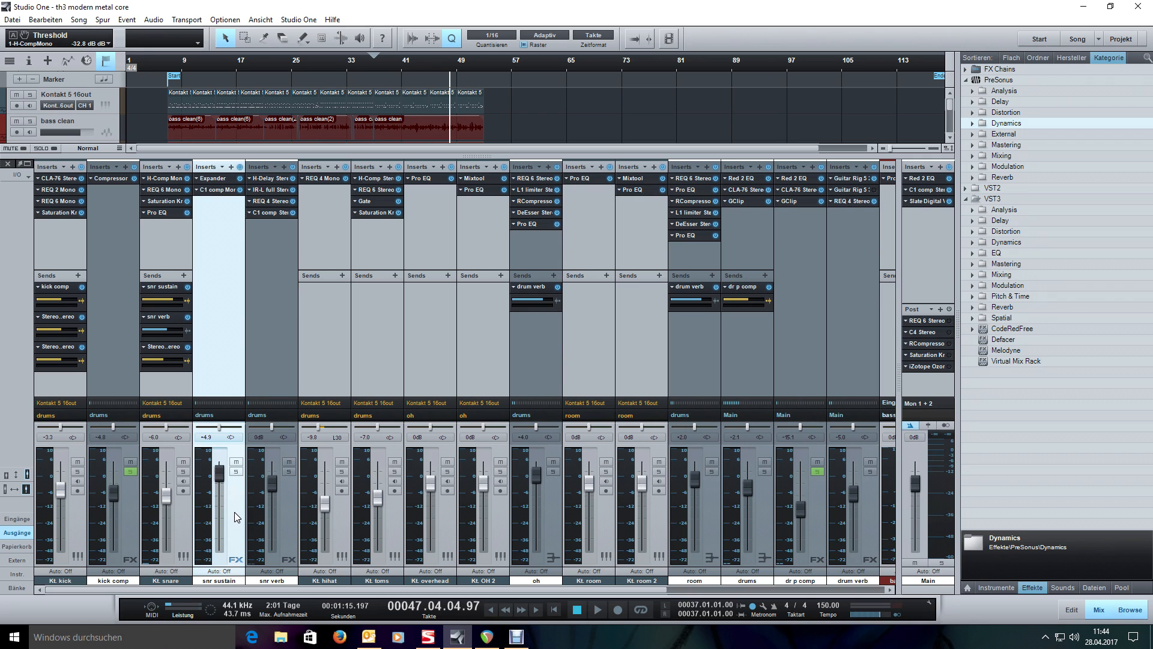
pyautogui.click(689, 385)
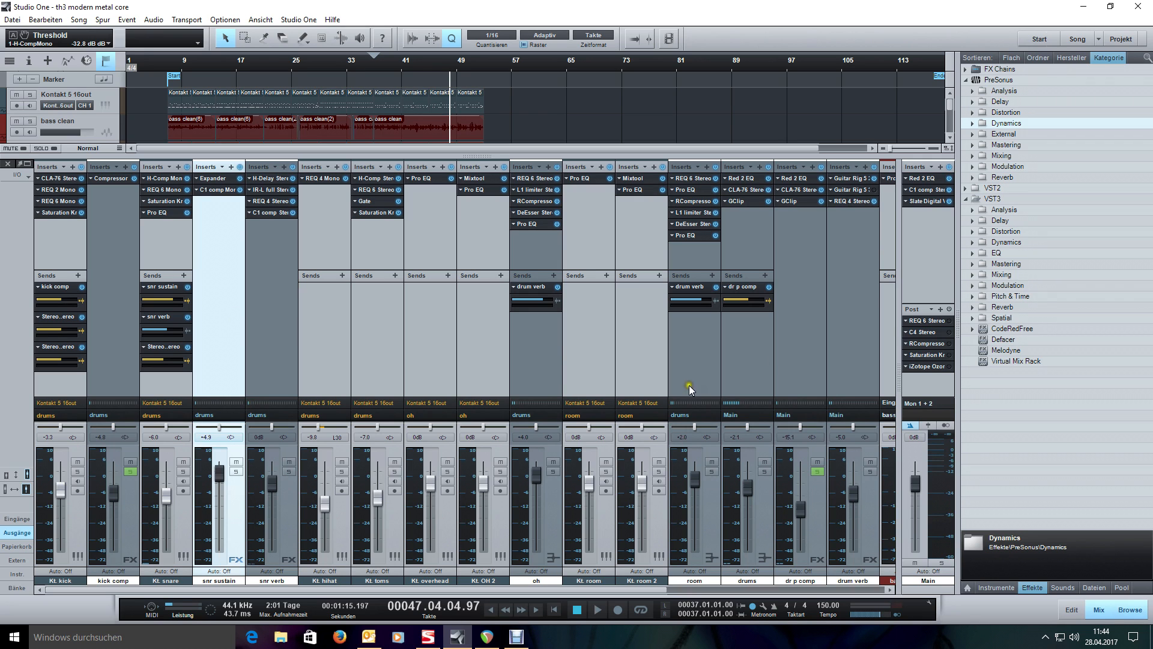
pyautogui.click(745, 364)
pyautogui.click(794, 354)
# Select the kick, snare and drums bus channels in turn to recap their insert chains and sends.
pyautogui.click(48, 241)
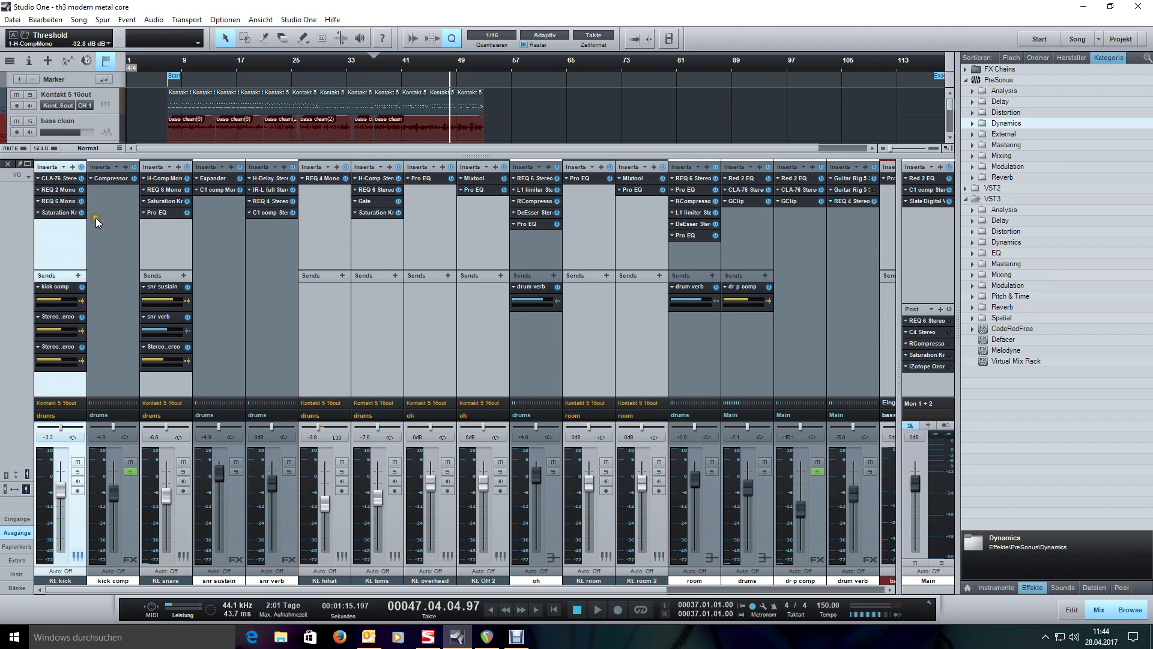
pyautogui.click(167, 241)
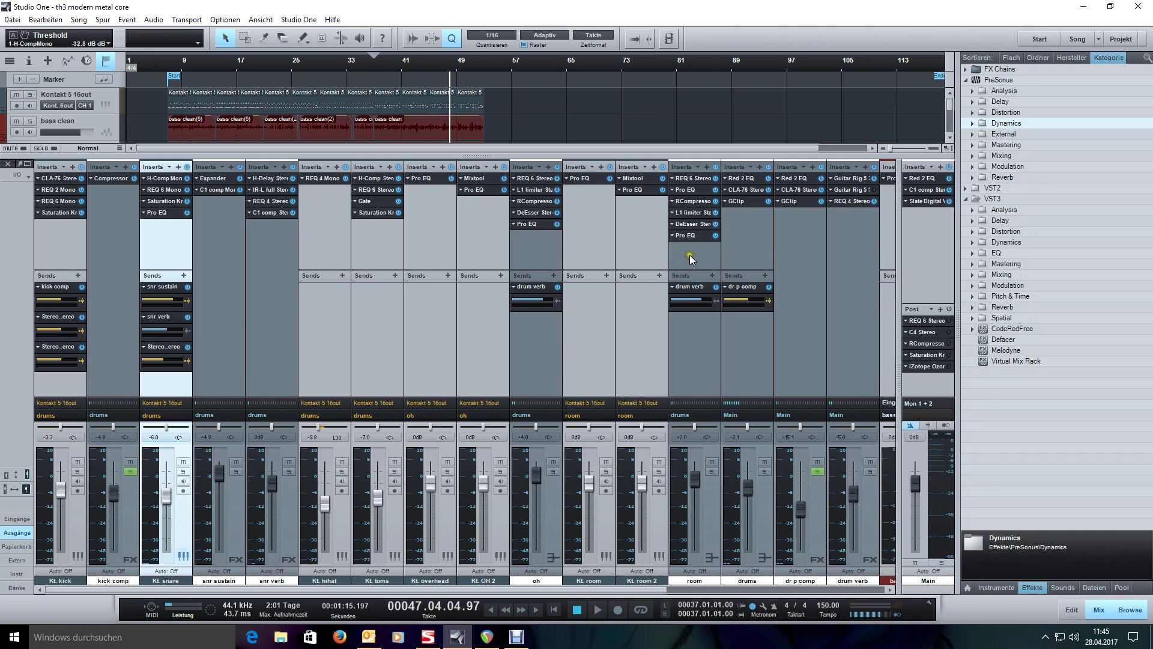
pyautogui.click(736, 257)
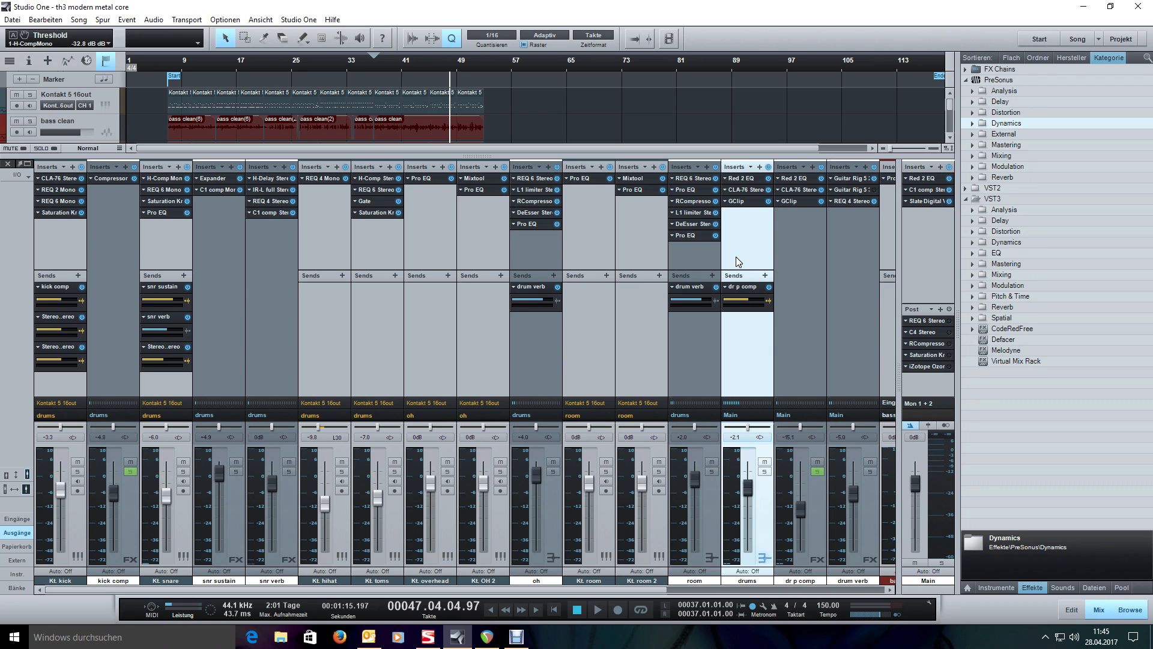
# Go through the room bus, room mic, oh bus and OH 2 channels to compare their processing, ending on the room bus.
pyautogui.click(702, 258)
pyautogui.click(637, 257)
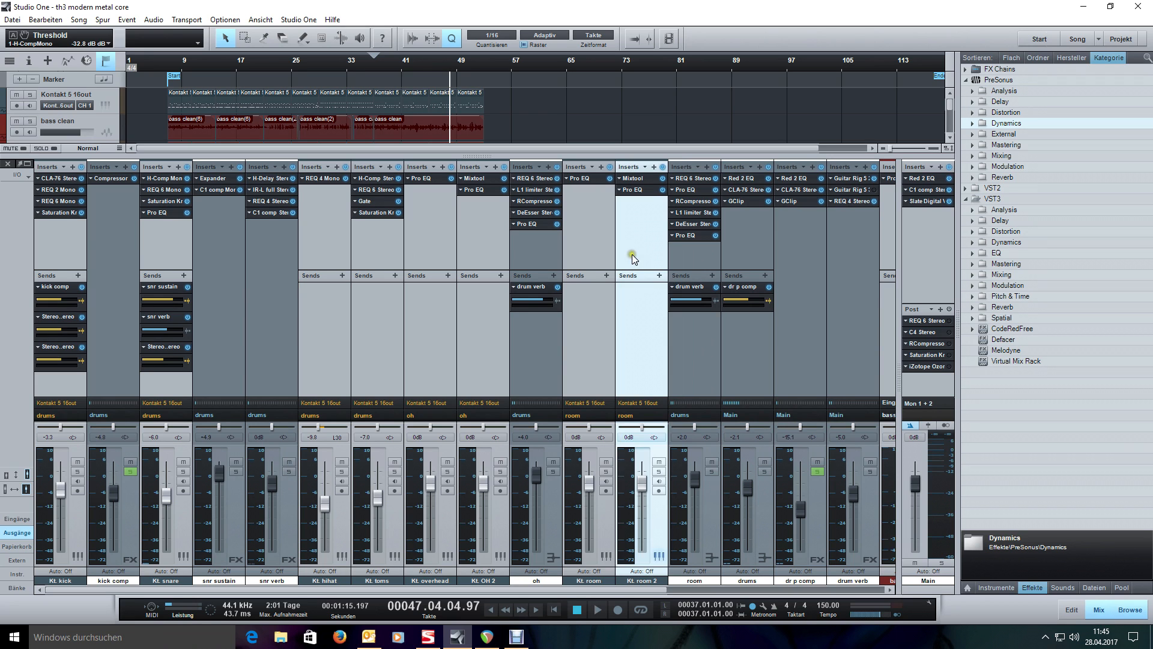
pyautogui.click(576, 254)
pyautogui.click(542, 254)
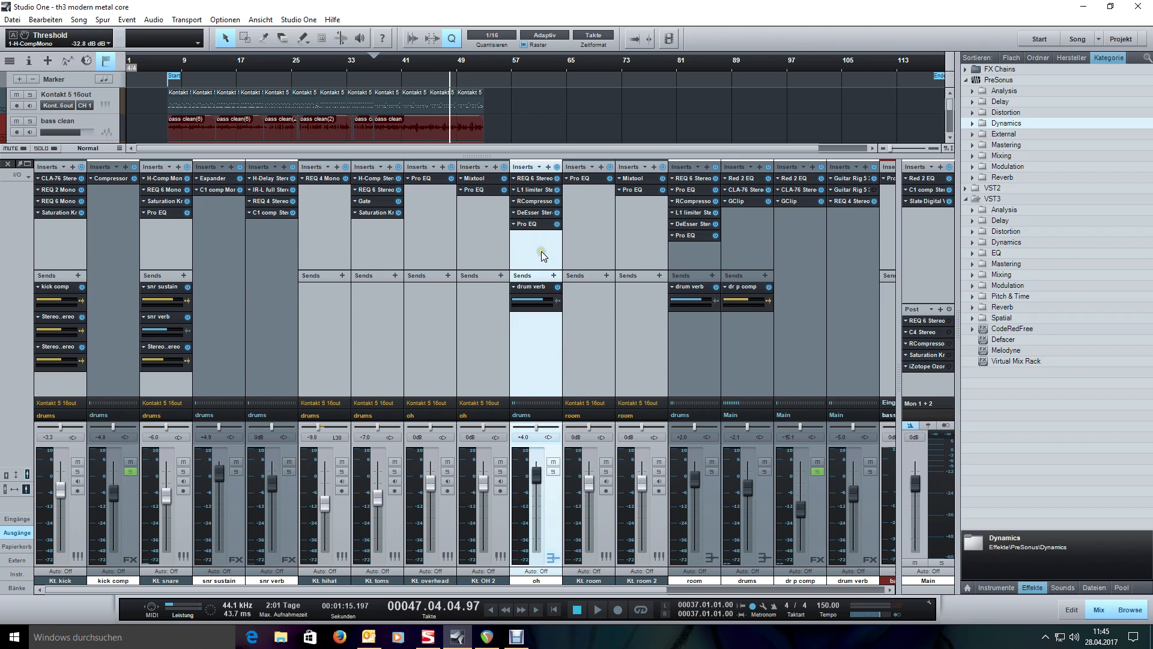
pyautogui.click(485, 250)
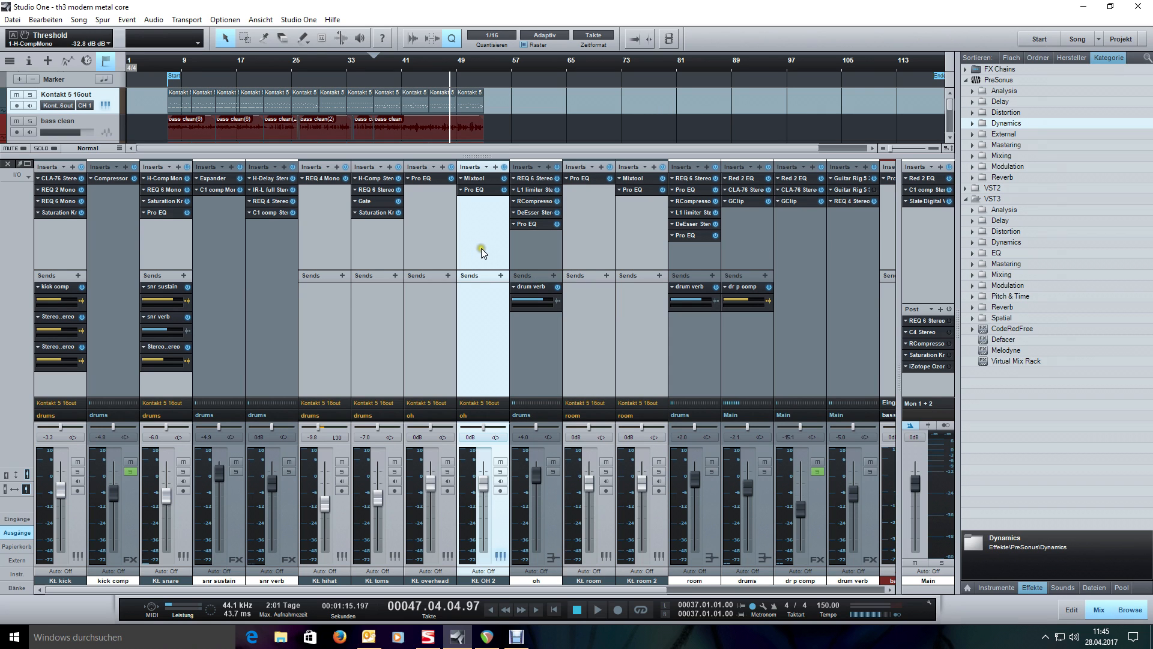
pyautogui.click(603, 249)
pyautogui.click(643, 249)
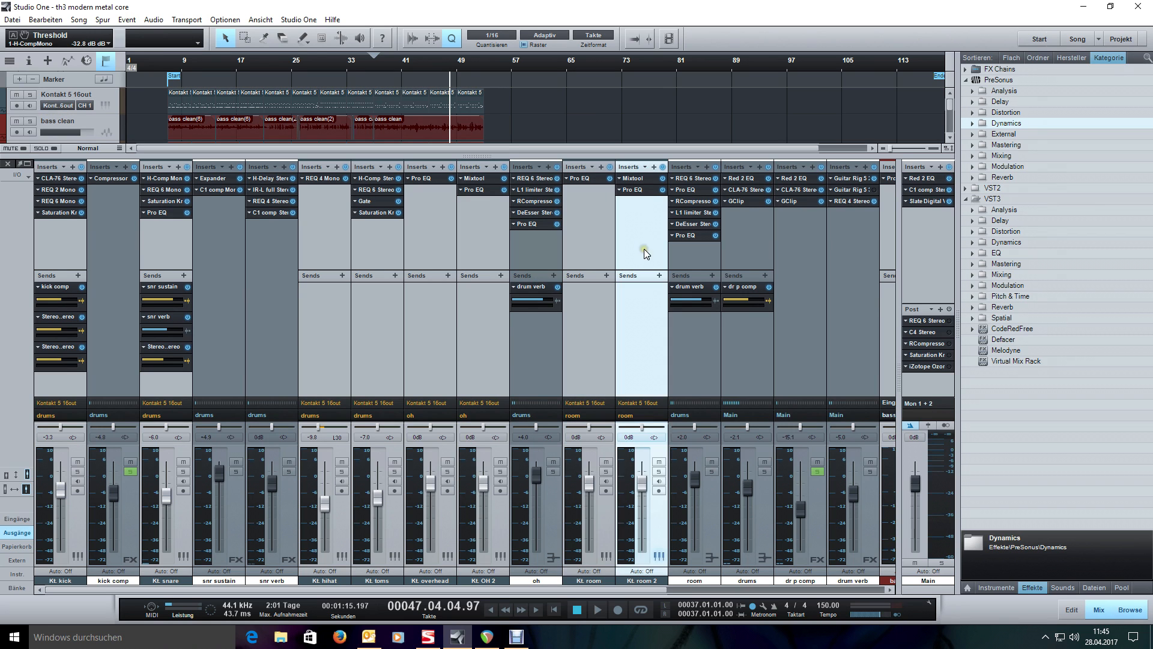
pyautogui.click(690, 255)
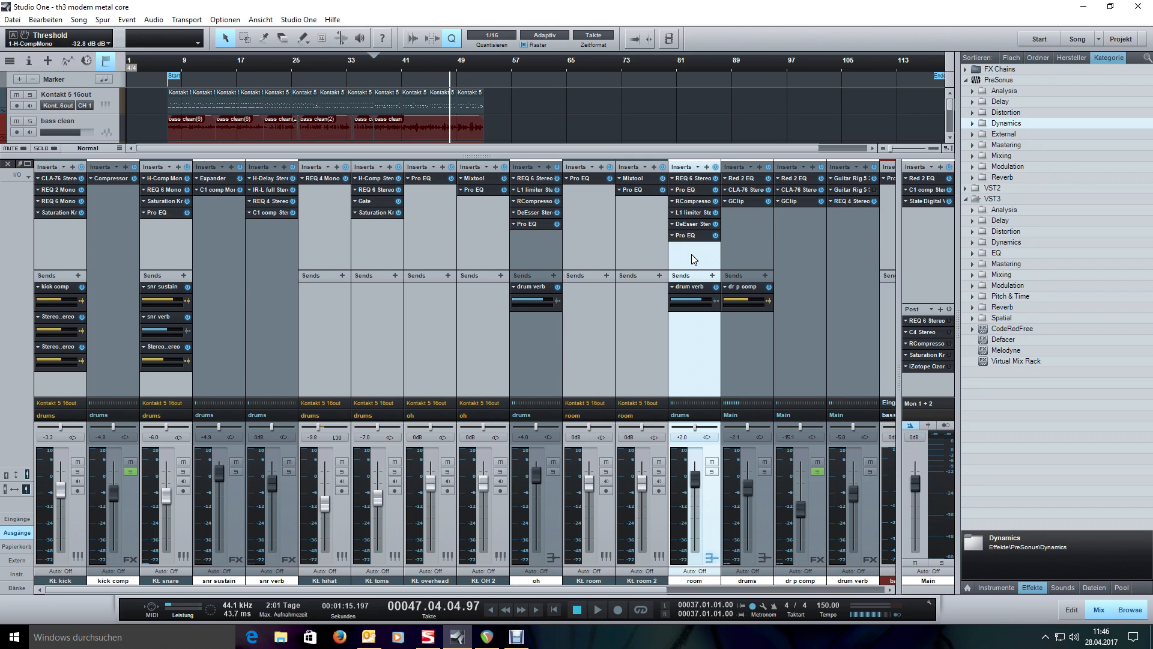
# Select the channels from Kt. room 2 through drum verb, and go back to the oh bus to review the bus chains.
pyautogui.click(637, 250)
pyautogui.click(691, 249)
pyautogui.click(743, 250)
pyautogui.click(795, 254)
pyautogui.click(849, 254)
pyautogui.click(795, 251)
pyautogui.click(738, 249)
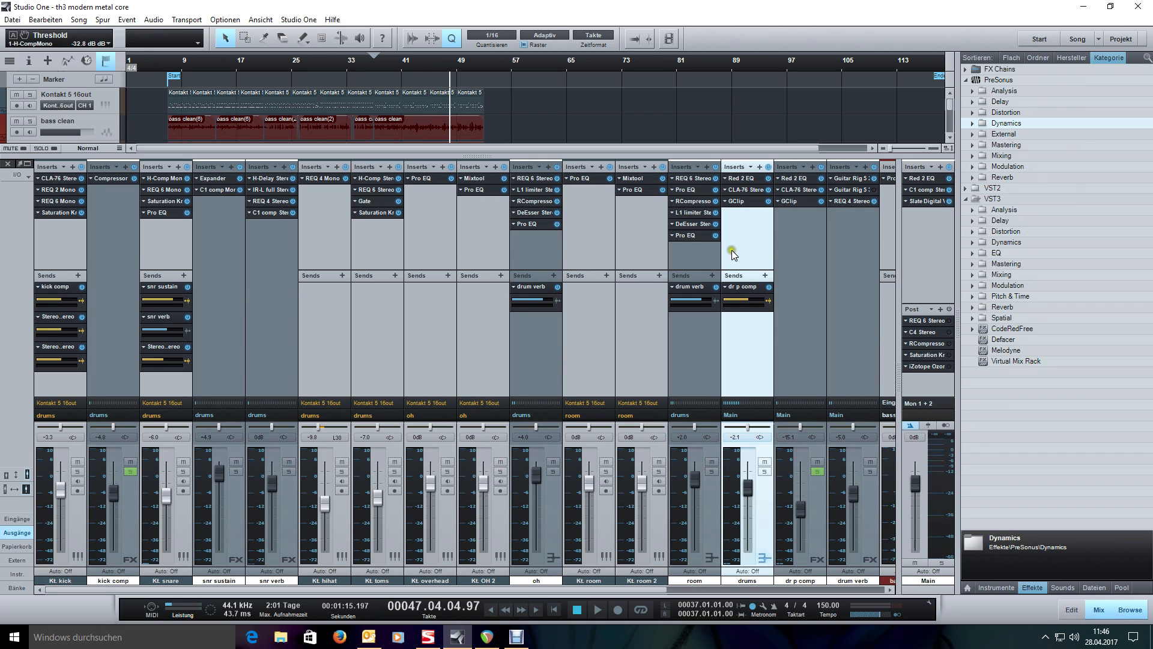
pyautogui.click(693, 249)
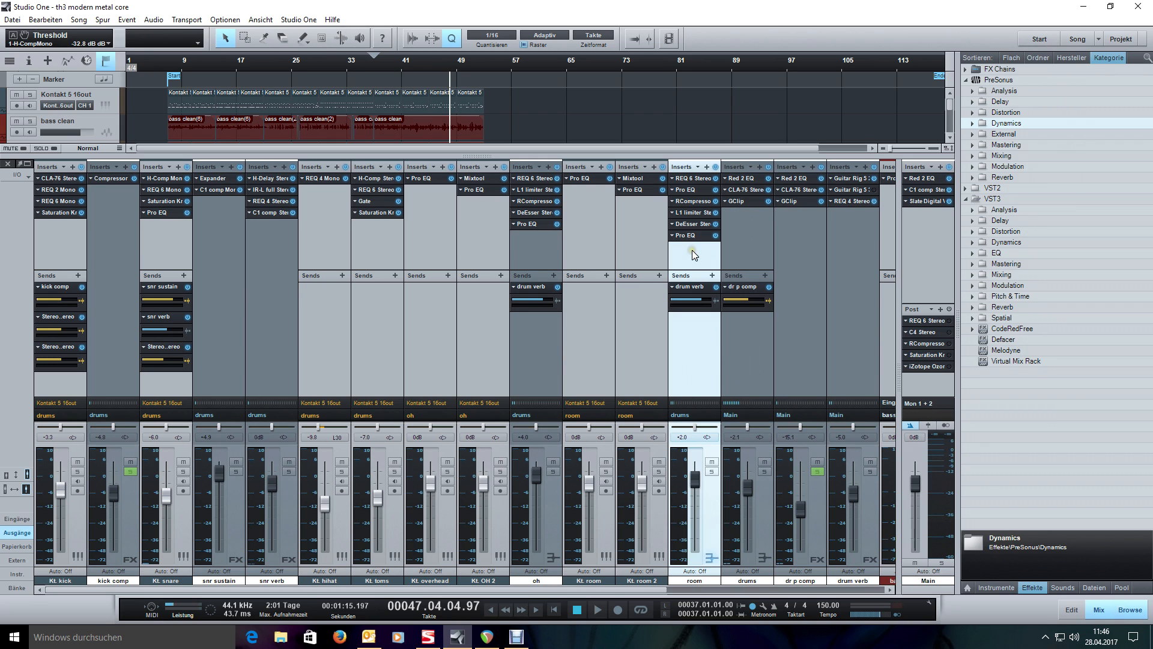
pyautogui.click(534, 251)
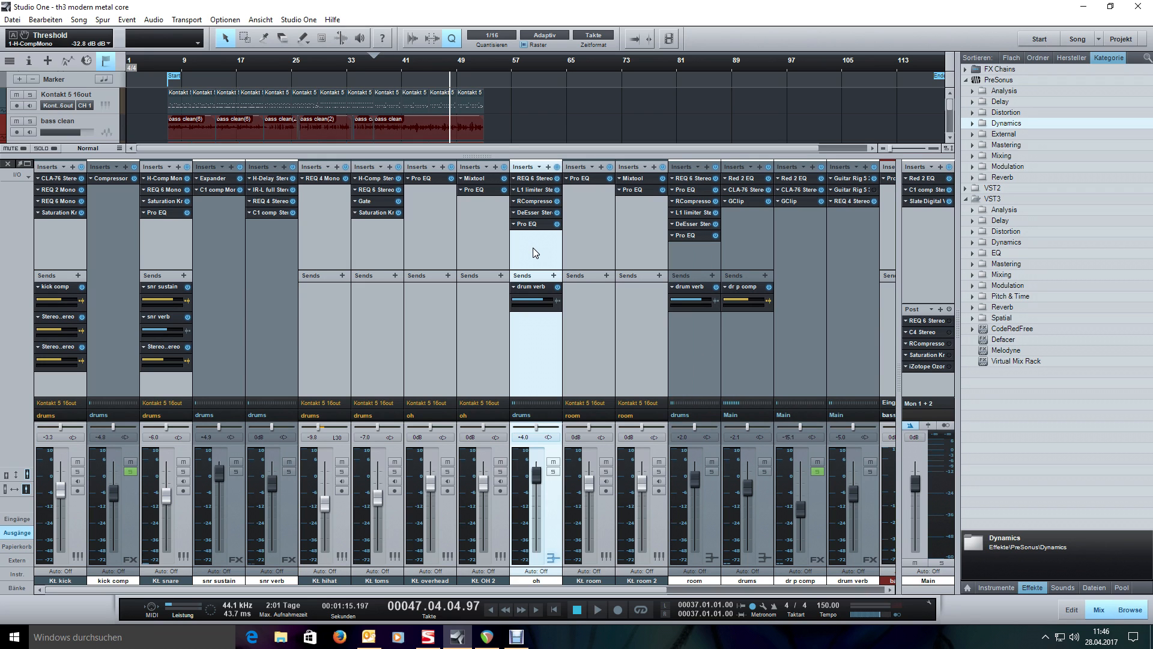